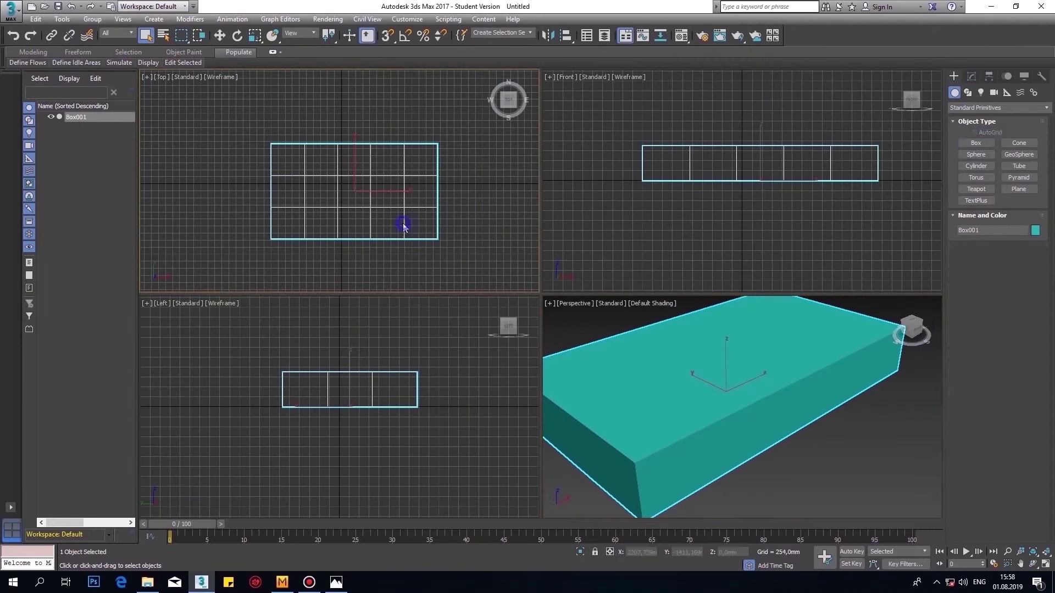
# - Chamfer the box's edges with 2 segments to give it soft, rounded corners
pyautogui.moveTo(619, 158); pyautogui.dragTo(669, 171)
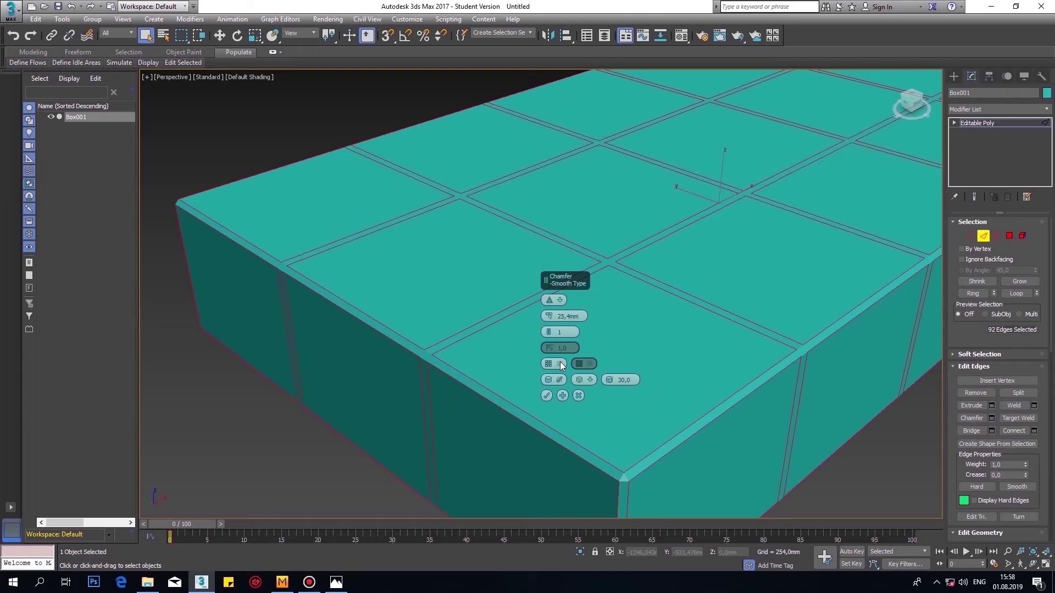
pyautogui.moveTo(549, 335); pyautogui.dragTo(549, 332)
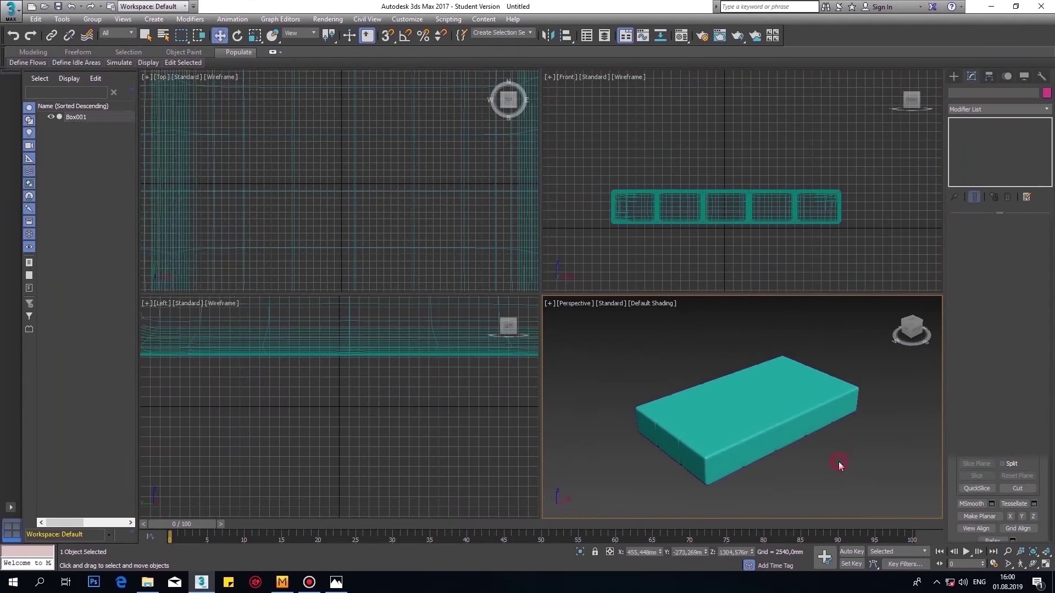
pyautogui.click(11, 10)
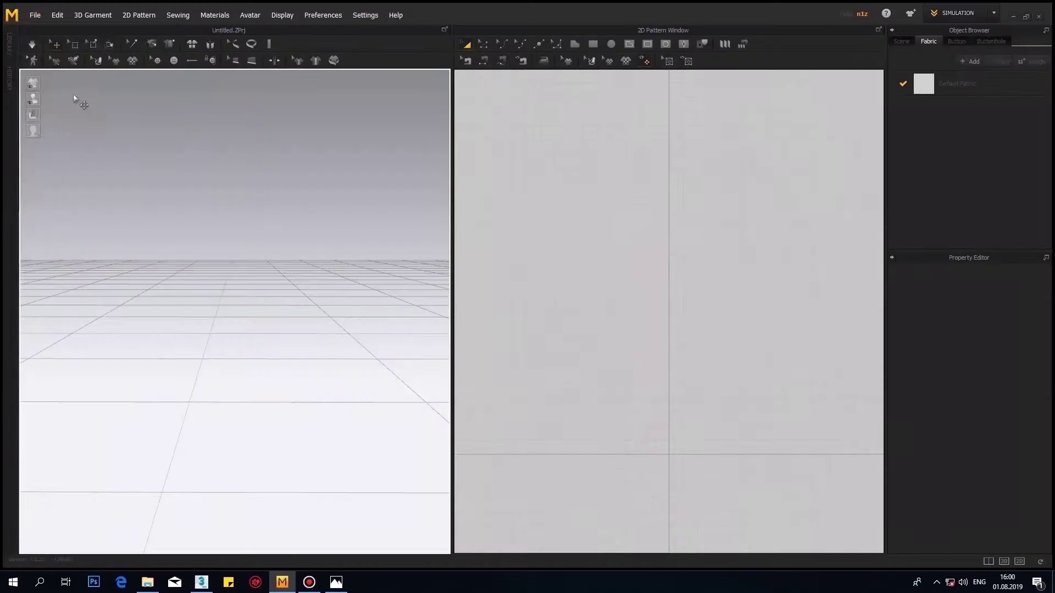
# - Import the box OBJ and draw a rectangle panel above the long strip
pyautogui.click(429, 299)
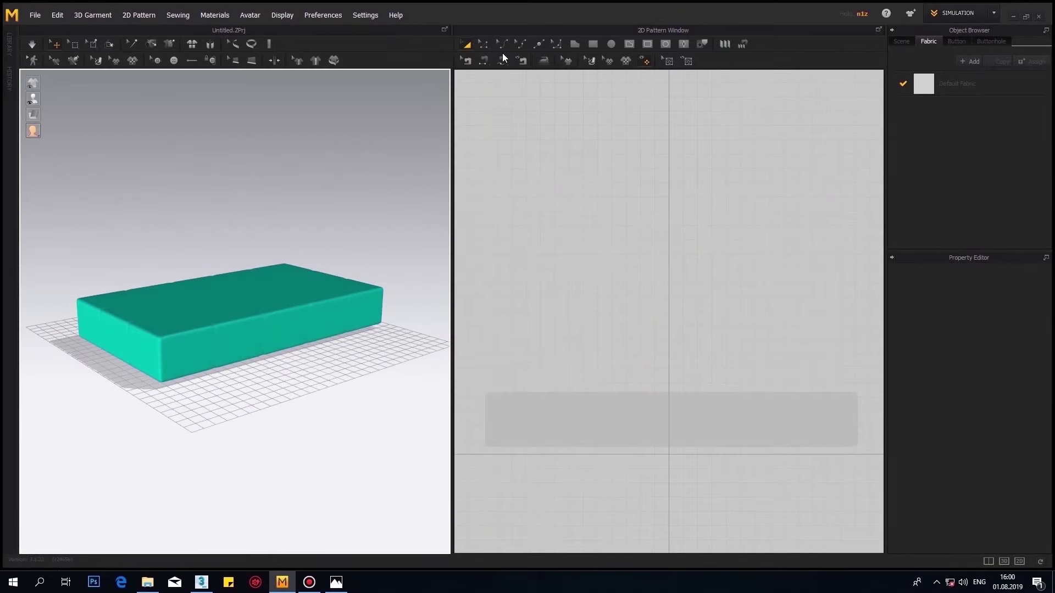
pyautogui.click(593, 43)
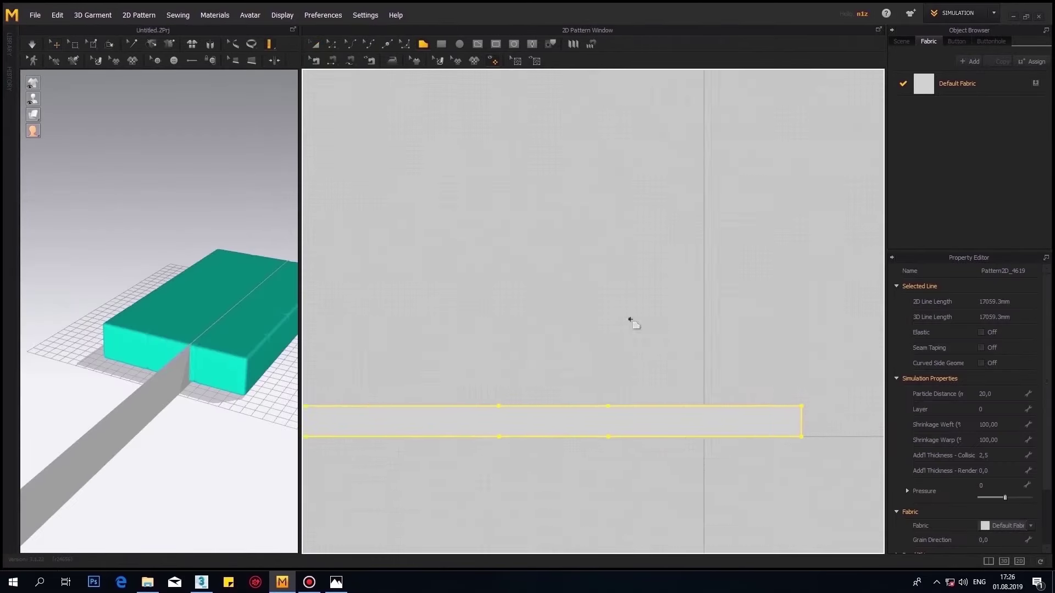
pyautogui.click(609, 391)
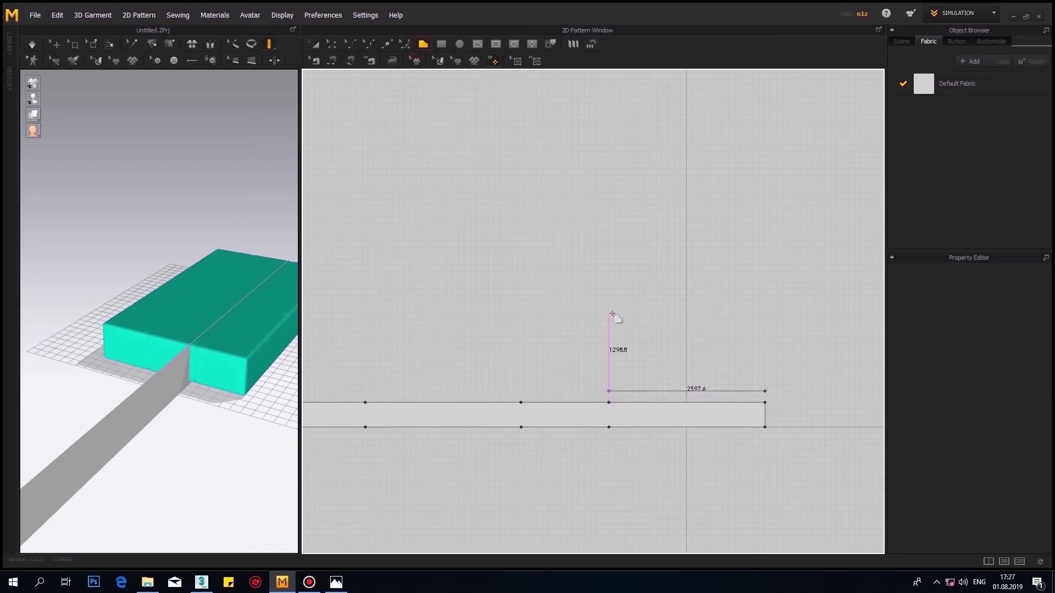
pyautogui.click(765, 304)
pyautogui.click(765, 391)
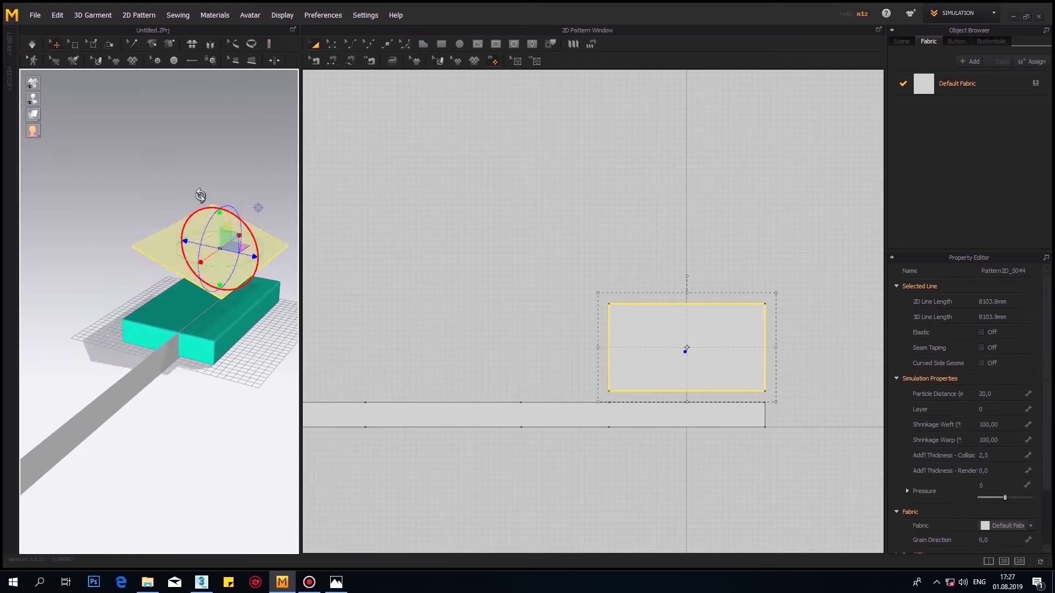
# - Sew the panel's bottom and left edges to the strip so the cloth drapes onto the box
pyautogui.click(586, 412)
pyautogui.click(667, 346)
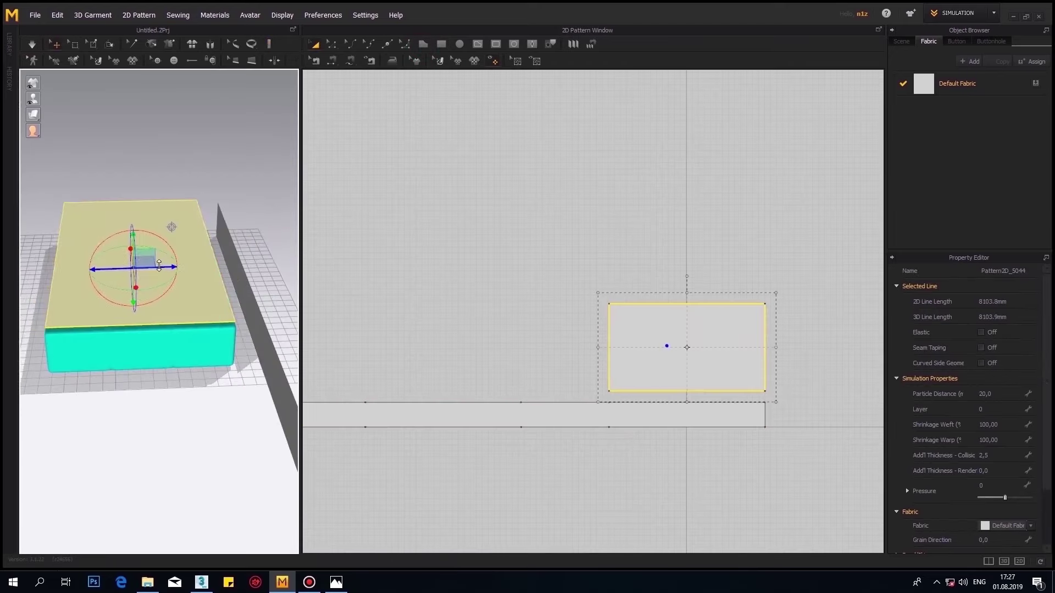
pyautogui.click(735, 407)
pyautogui.hotkey('ctrl', 'a')
pyautogui.rightClick(91, 242)
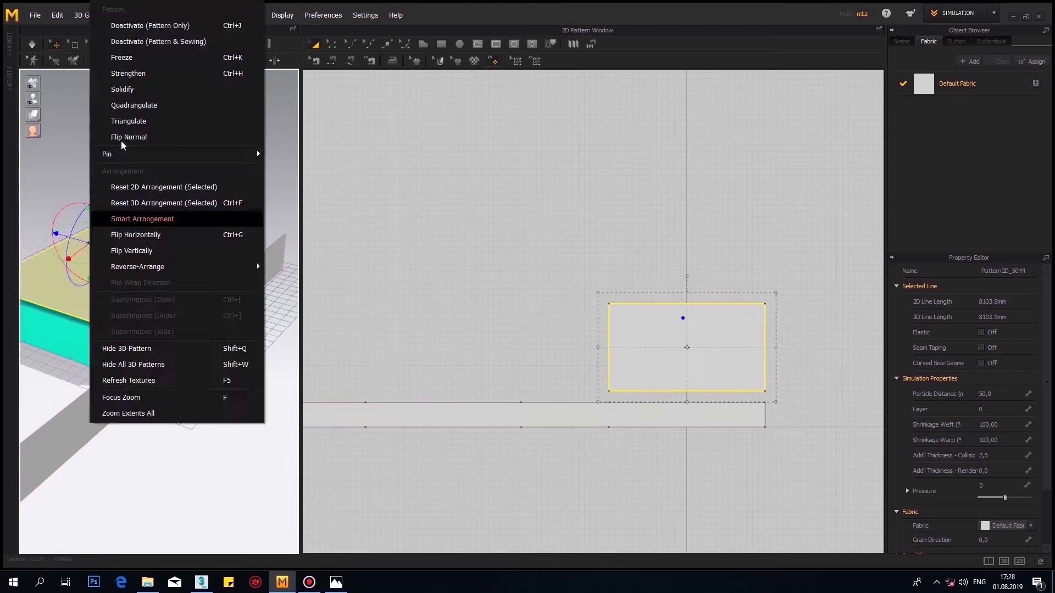
pyautogui.click(423, 199)
pyautogui.click(642, 402)
pyautogui.moveTo(146, 292); pyautogui.dragTo(168, 344, button='right')
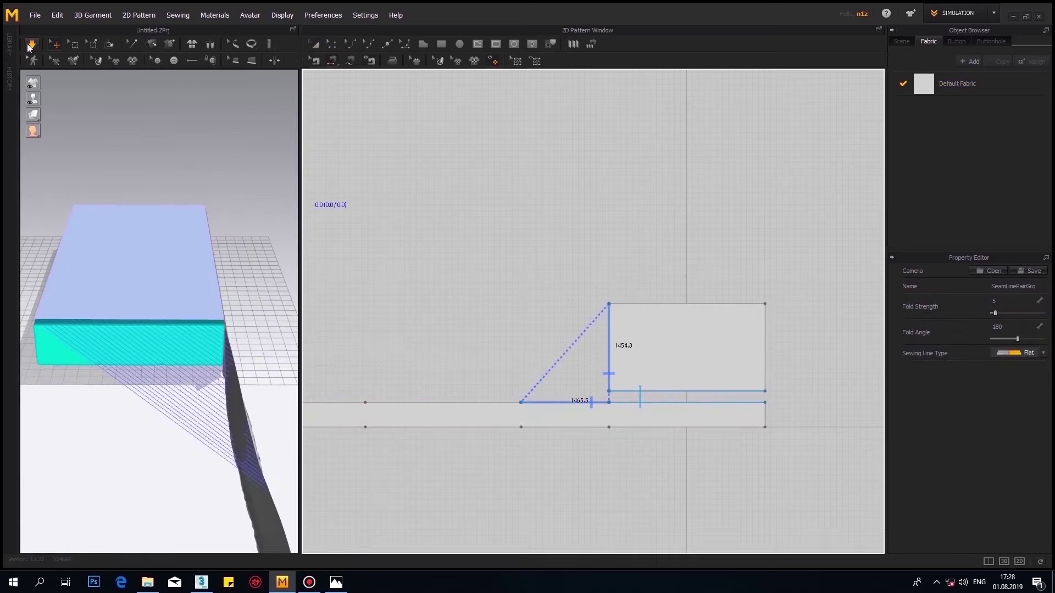
pyautogui.scroll(-5, 169, 345)
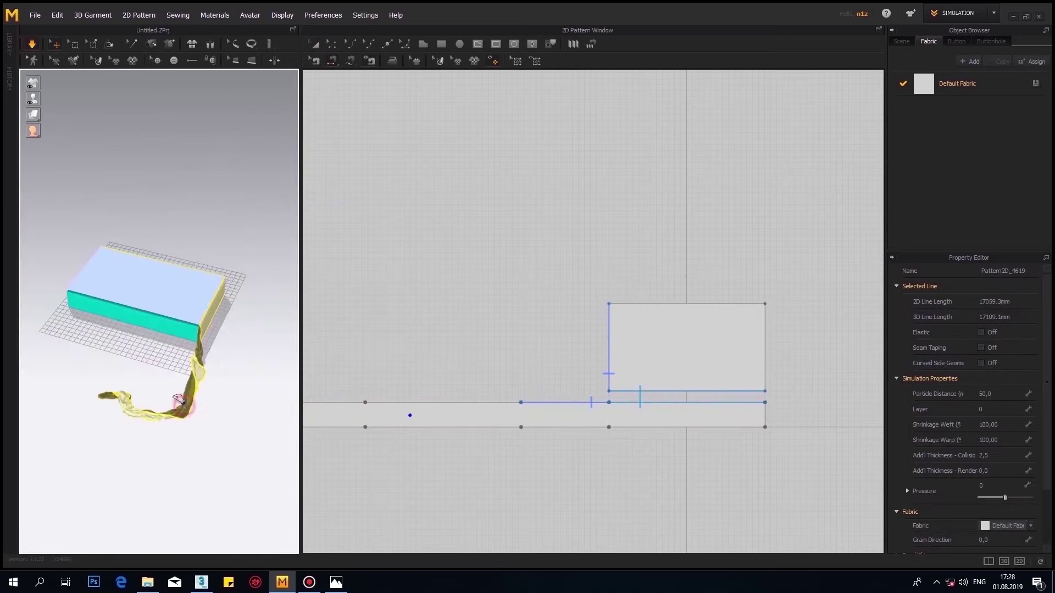
pyautogui.click(203, 358)
pyautogui.moveTo(301, 308); pyautogui.dragTo(654, 308)
# - Sew the strip's left segment to the top panel's upper edge
pyautogui.scroll(3, 192, 260)
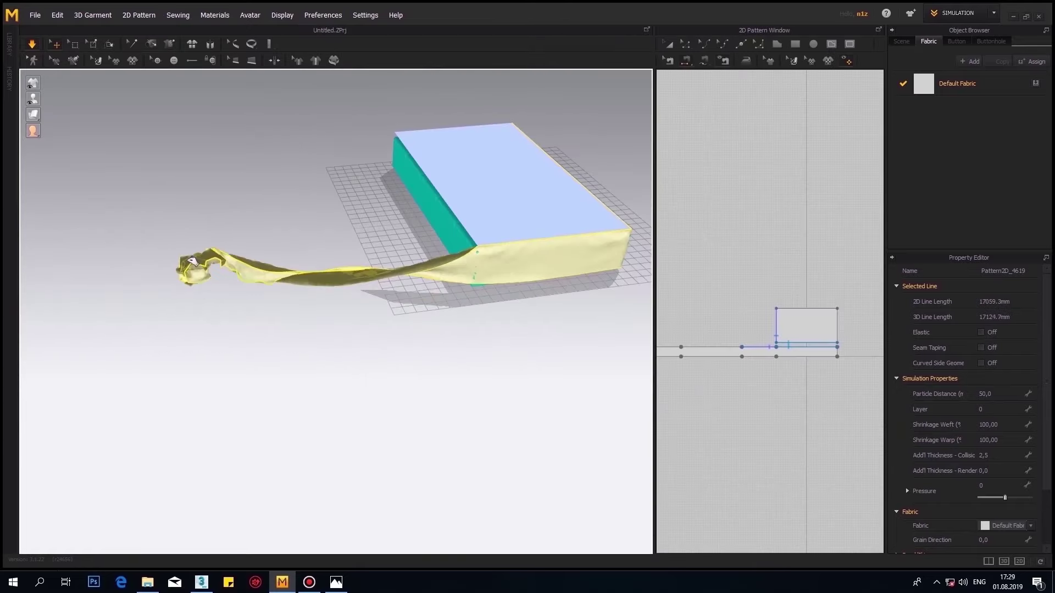
pyautogui.click(711, 347)
pyautogui.click(807, 308)
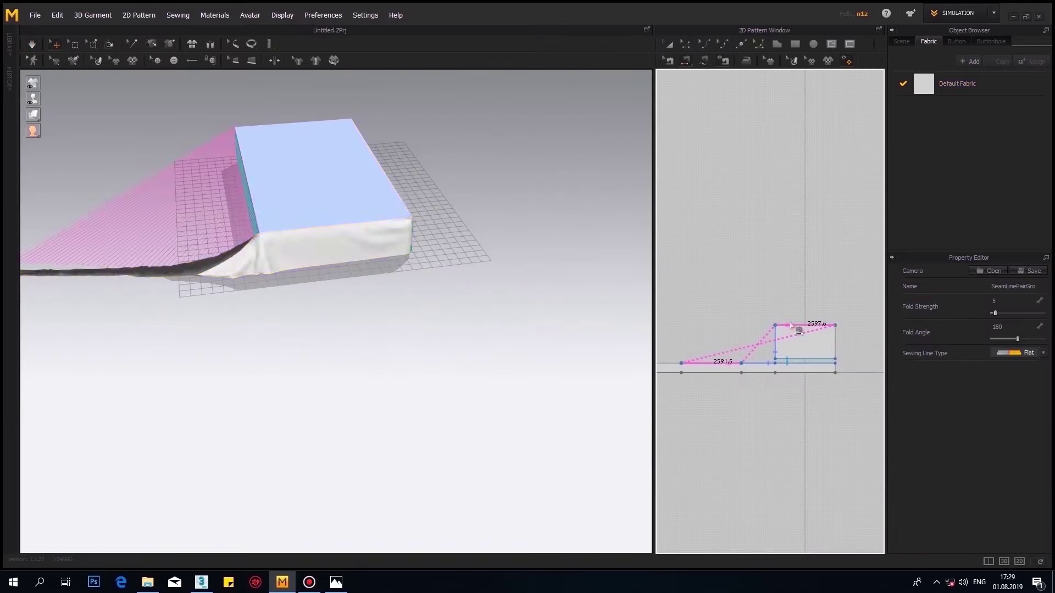
pyautogui.moveTo(330, 165)
pyautogui.mouseDown(button='right')
pyautogui.moveTo(56, 151)
pyautogui.moveTo(419, 247)
pyautogui.mouseUp(button='right')
pyautogui.click(419, 247)
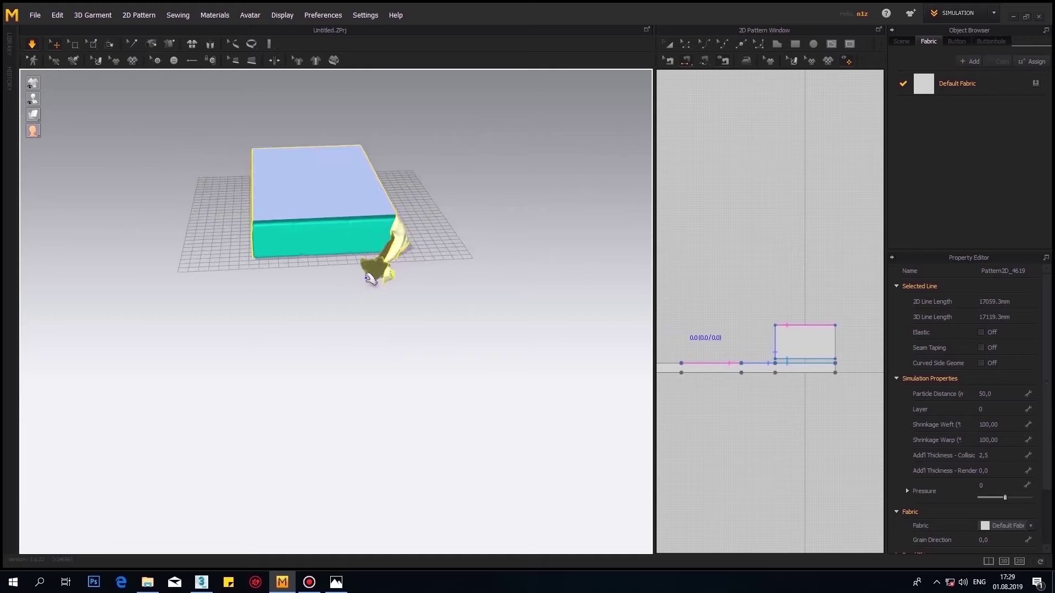
# - Join the strip's two ends with a seam and copy the top panel
pyautogui.moveTo(370, 278); pyautogui.dragTo(308, 318, button='right')
pyautogui.click(308, 318)
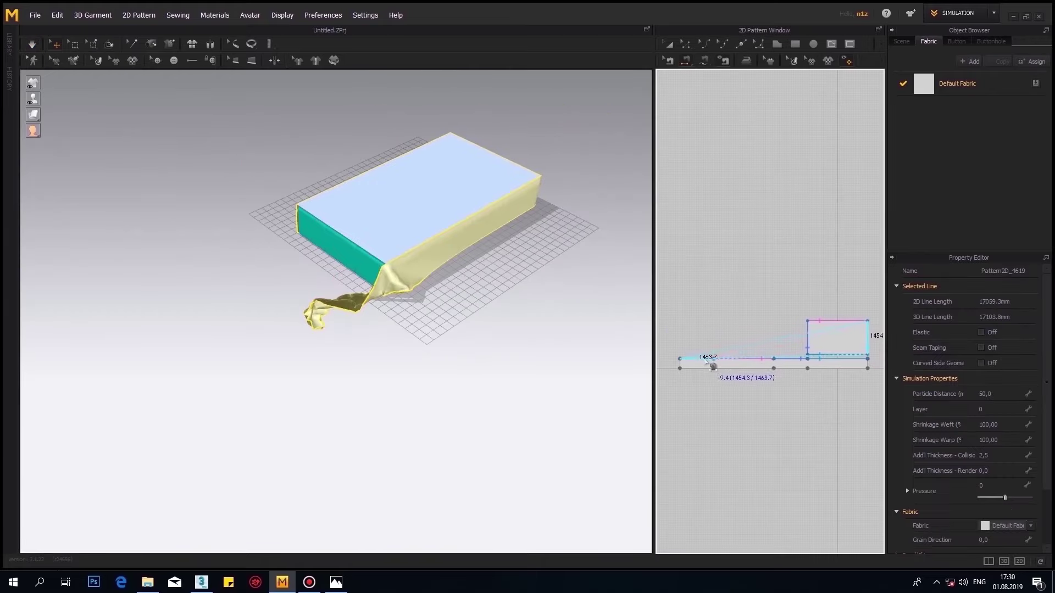
pyautogui.click(868, 358)
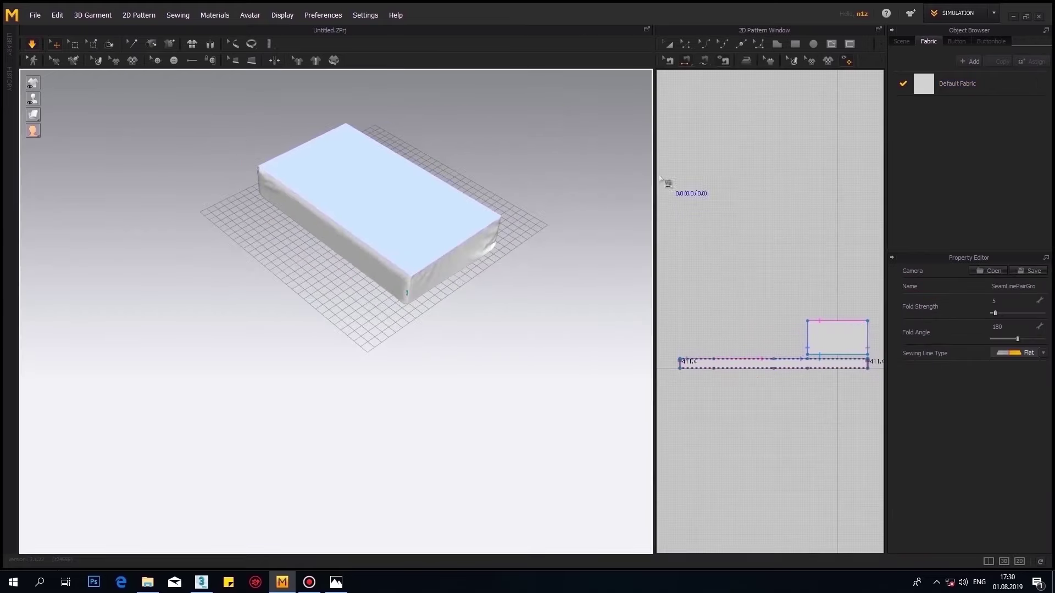
pyautogui.rightClick(154, 249)
pyautogui.click(179, 77)
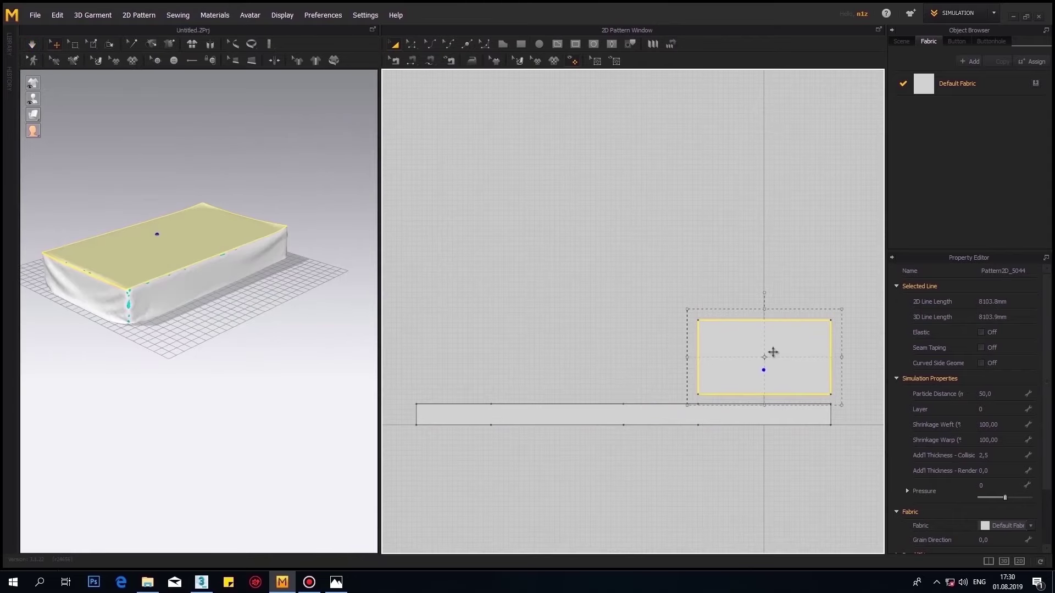
# - Position the copied panel as the cushion's bottom, beneath the box
pyautogui.moveTo(770, 354); pyautogui.dragTo(769, 266)
pyautogui.rightClick(165, 184)
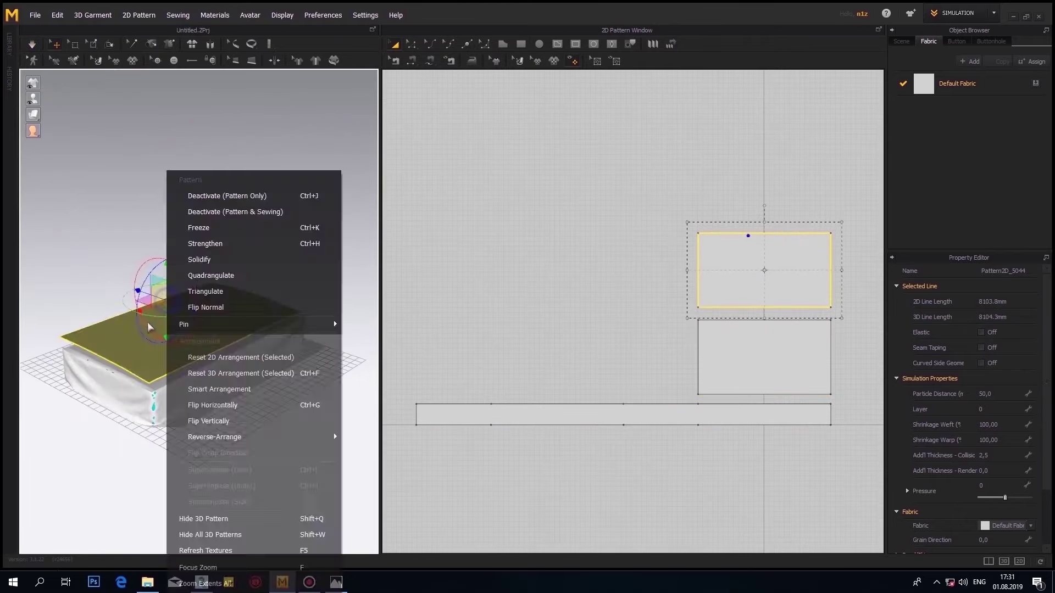
pyautogui.press('Escape')
pyautogui.click(196, 280)
pyautogui.moveTo(196, 280); pyautogui.dragTo(193, 129, button='right')
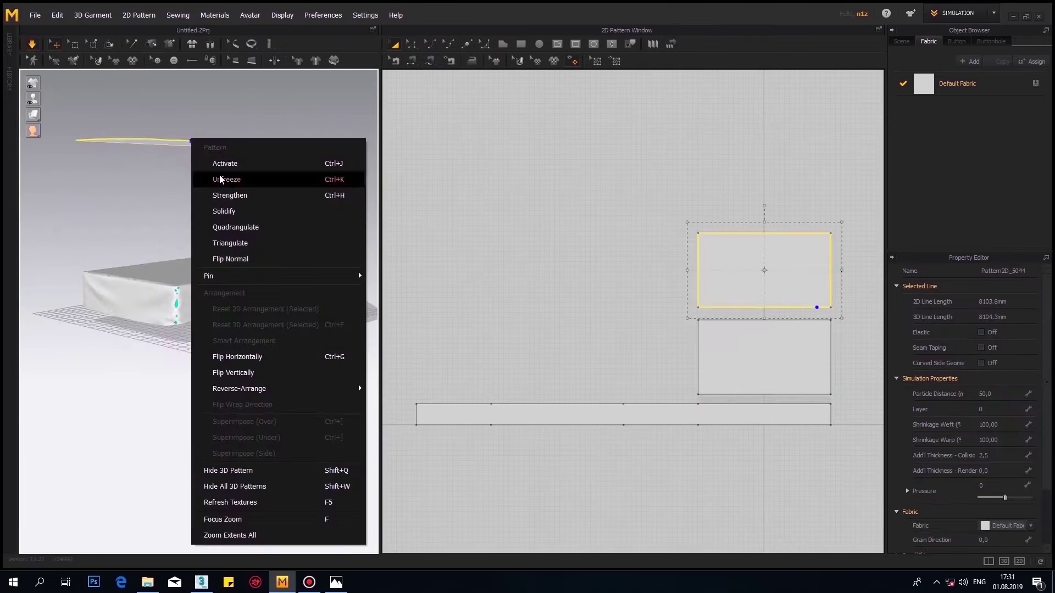
pyautogui.press('Escape')
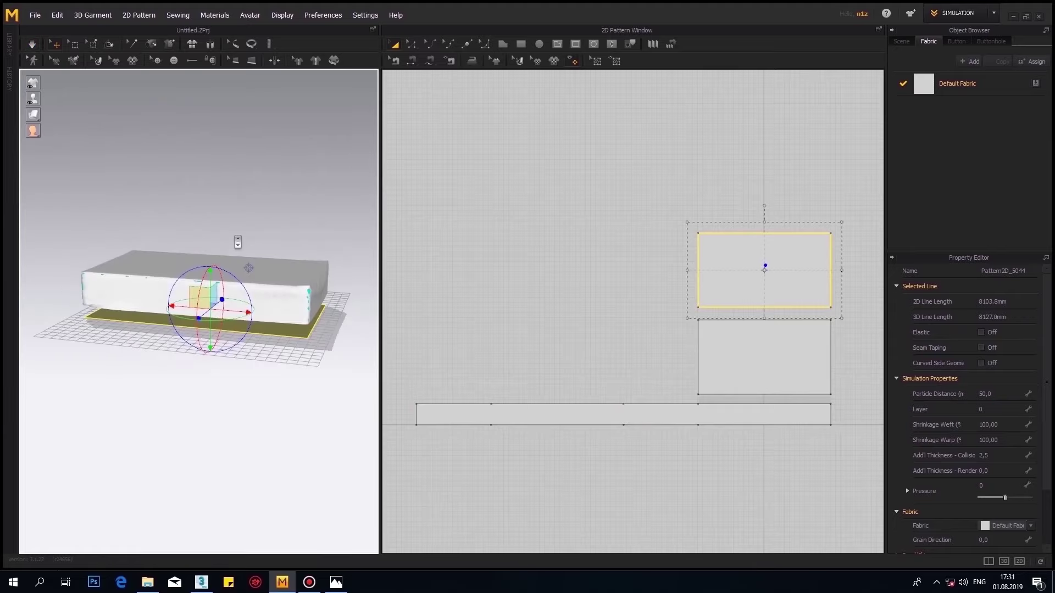
# - Sew the bottom panel's edges to the strip's lower edge and select all pieces
pyautogui.press('n')
pyautogui.click(764, 307)
pyautogui.click(583, 425)
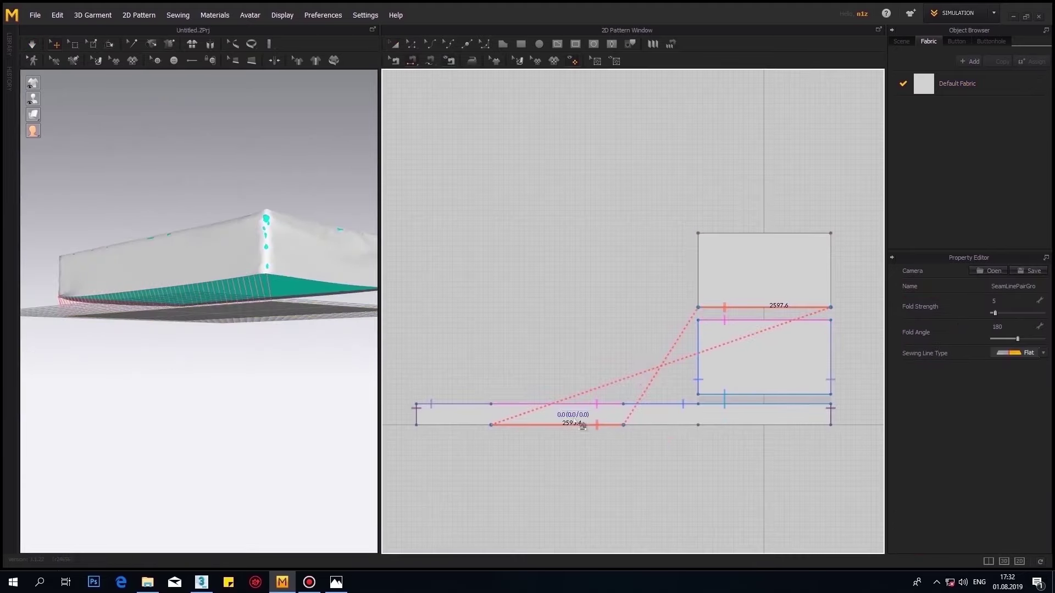
pyautogui.click(763, 233)
pyautogui.click(763, 425)
pyautogui.click(478, 425)
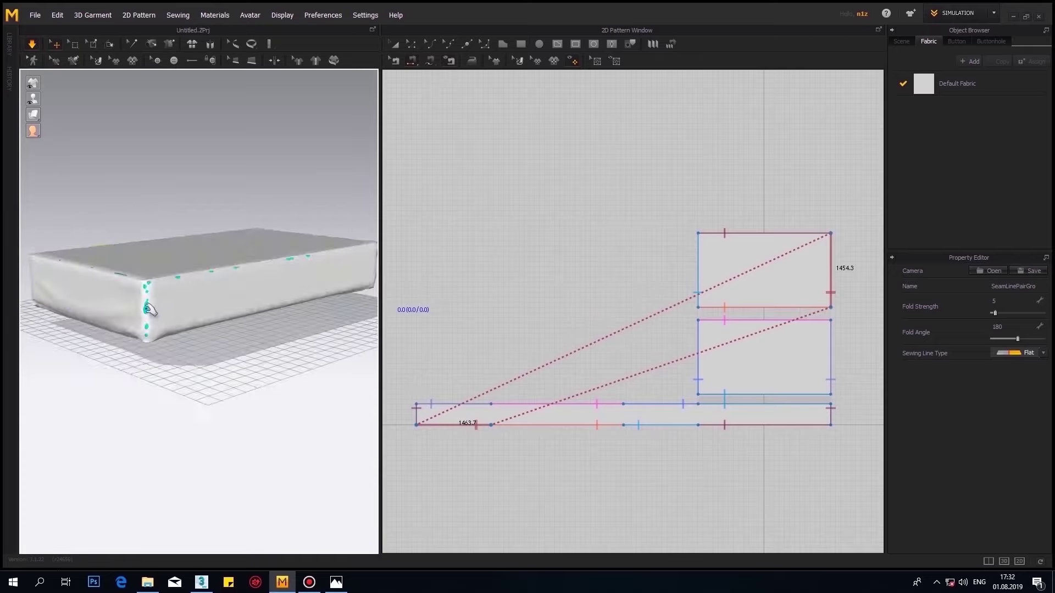
pyautogui.press('a')
pyautogui.click(791, 274)
# - Give all pieces weft shrinkage 110, warp 105, pressure 2 and particle distance 30
pyautogui.hotkey('ctrl', 'a')
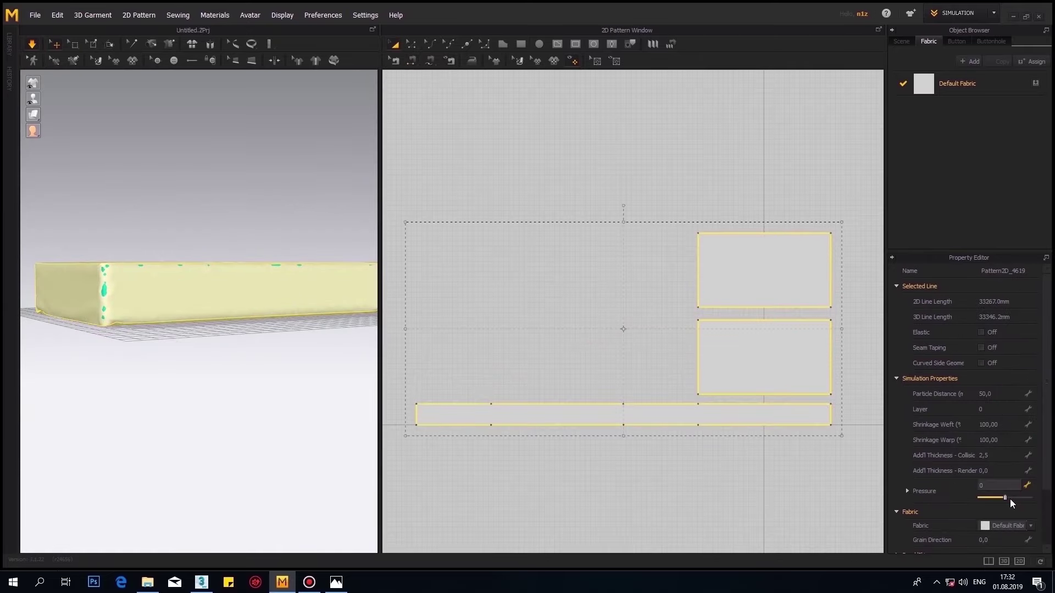
pyautogui.click(989, 425)
pyautogui.write('110')
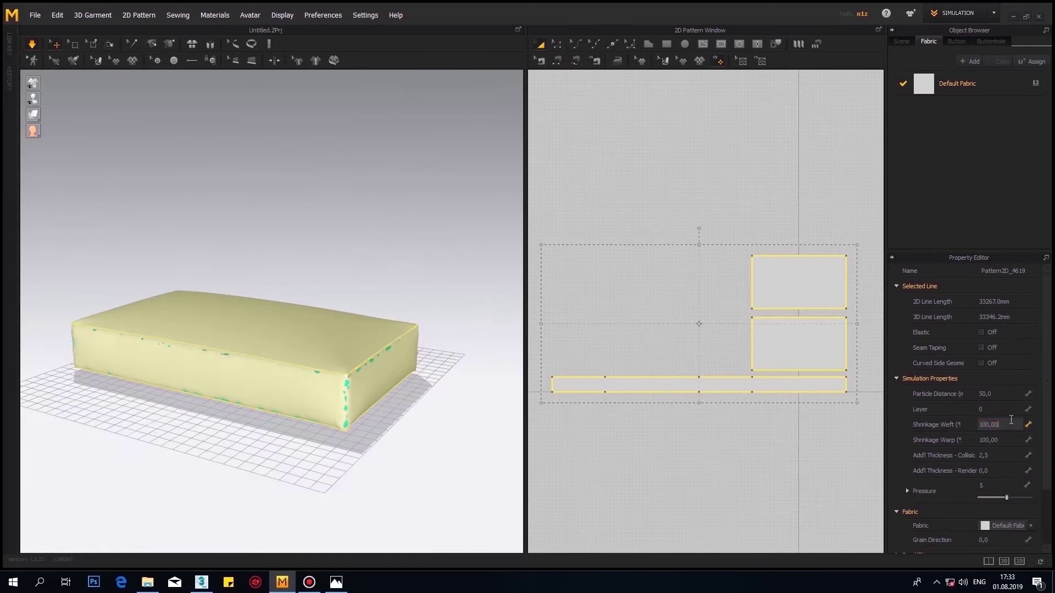
pyautogui.click(1003, 440)
pyautogui.write('105')
pyautogui.click(983, 485)
pyautogui.write('2')
pyautogui.moveTo(220, 285)
pyautogui.mouseDown(button='right')
pyautogui.moveTo(478, 306)
pyautogui.moveTo(271, 303)
pyautogui.mouseUp(button='right')
pyautogui.click(988, 394)
pyautogui.write('30')
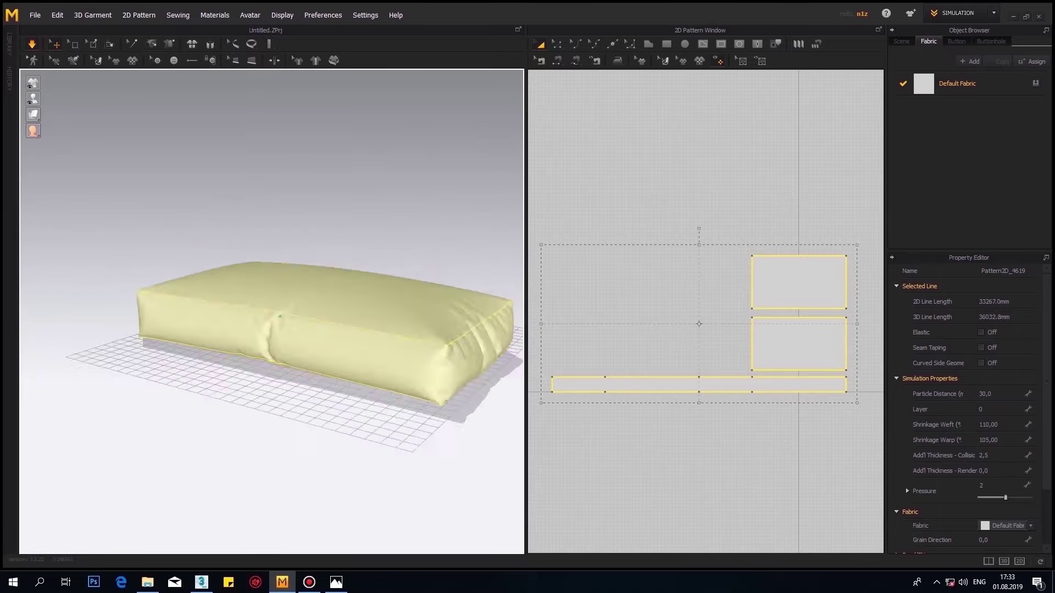
# - Raise weft shrinkage to 115 on the strip and 118 on the top panel
pyautogui.rightClick(788, 384)
pyautogui.click(694, 380)
pyautogui.click(989, 424)
pyautogui.write('115')
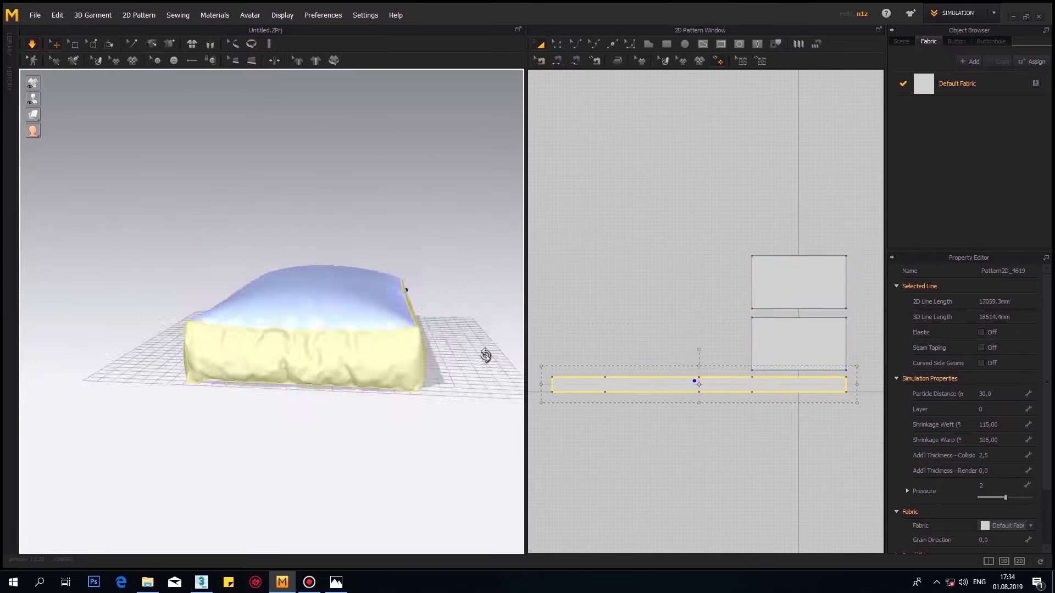
pyautogui.click(1004, 440)
pyautogui.moveTo(385, 384)
pyautogui.mouseDown(button='right')
pyautogui.moveTo(260, 408)
pyautogui.moveTo(349, 327)
pyautogui.moveTo(349, 300)
pyautogui.mouseUp(button='right')
pyautogui.click(348, 299)
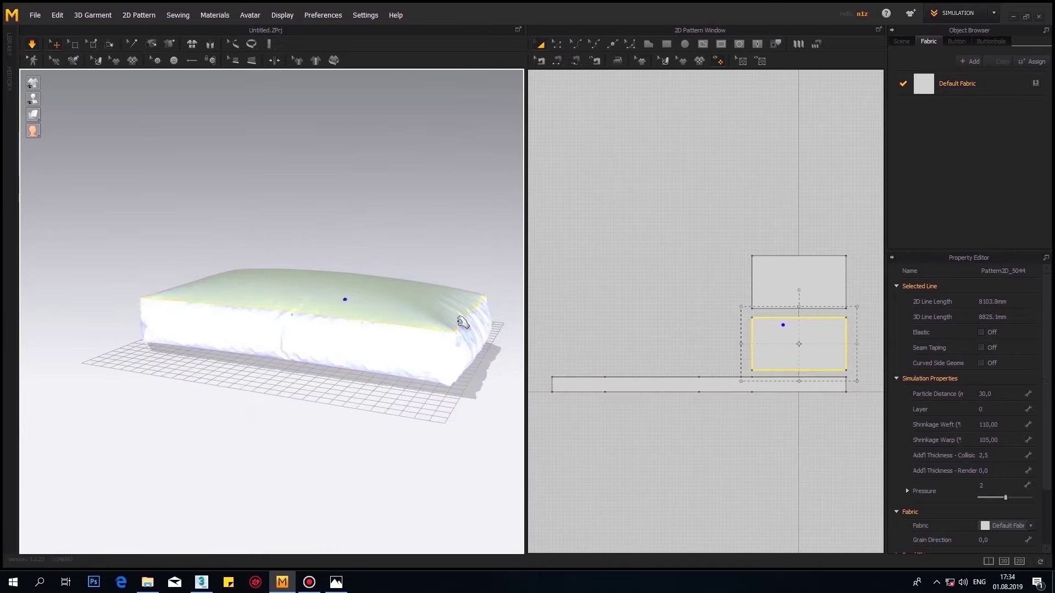
pyautogui.click(989, 424)
pyautogui.write('118')
pyautogui.press('Return')
# - Set particle distance 10 on all three pattern pieces for a finer simulation
pyautogui.scroll(3, 160, 287)
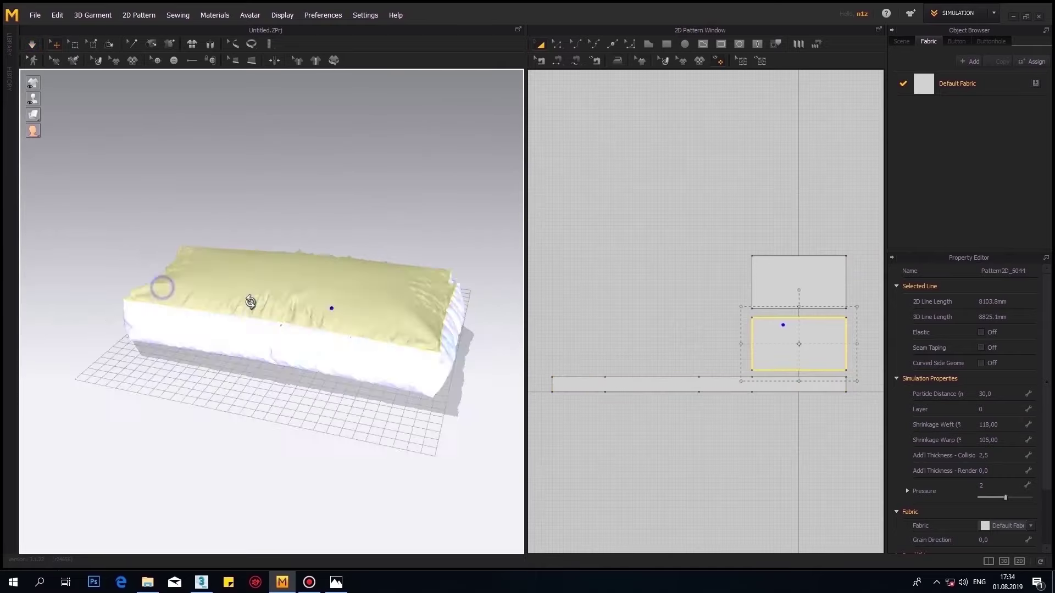
pyautogui.moveTo(311, 313)
pyautogui.mouseDown(button='right')
pyautogui.moveTo(348, 318)
pyautogui.moveTo(253, 304)
pyautogui.moveTo(330, 307)
pyautogui.mouseUp(button='right')
pyautogui.scroll(-2, 337, 316)
pyautogui.click(621, 384)
pyautogui.click(796, 340)
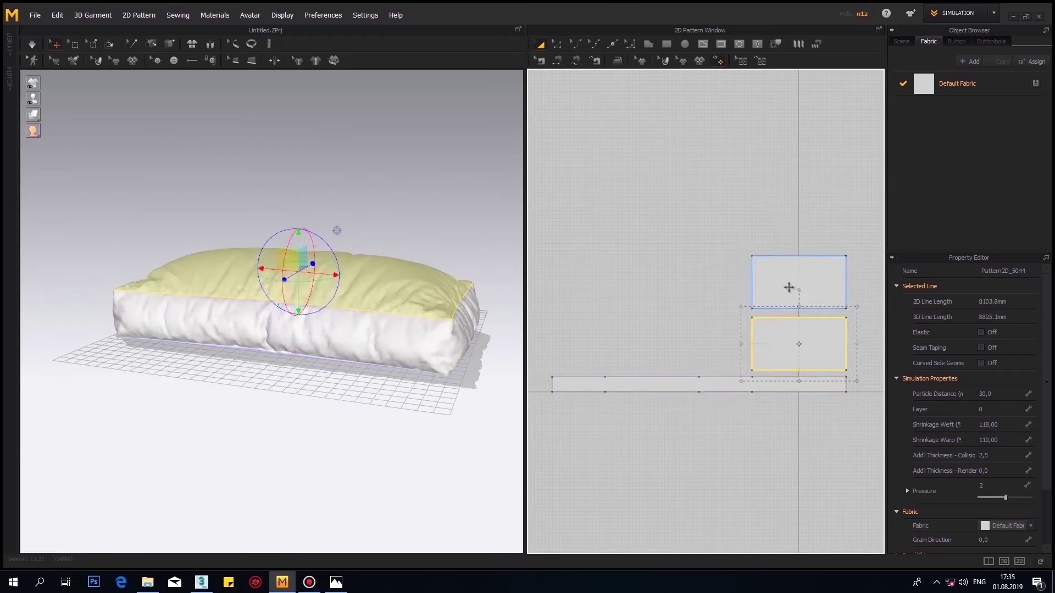
pyautogui.hotkey('ctrl', 'a')
pyautogui.click(989, 394)
pyautogui.write('10')
pyautogui.press('Return')
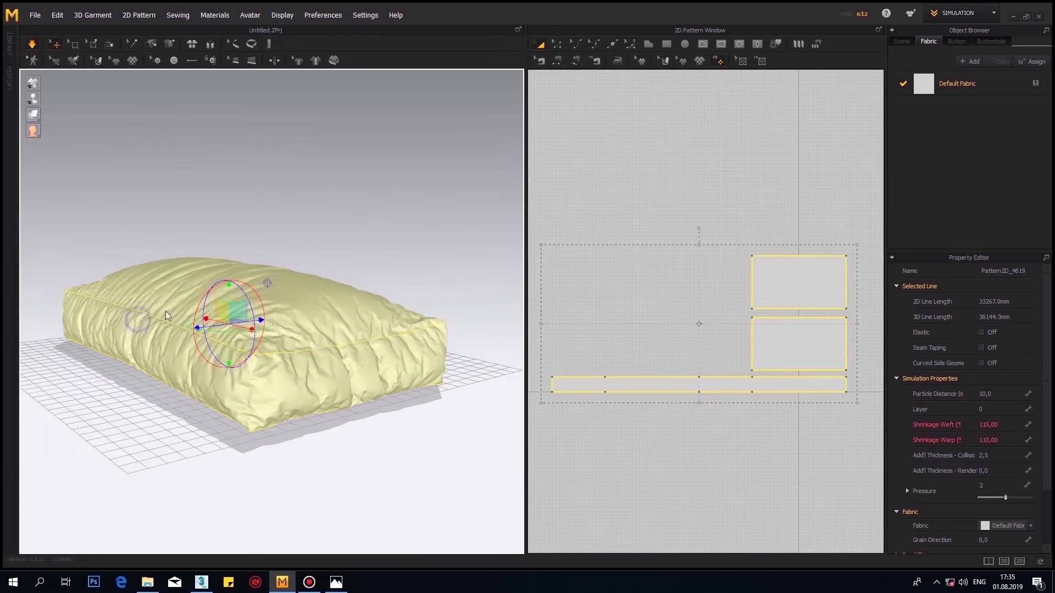
pyautogui.moveTo(379, 242)
pyautogui.mouseDown(button='right')
pyautogui.moveTo(337, 268)
pyautogui.moveTo(212, 275)
pyautogui.moveTo(150, 181)
pyautogui.moveTo(77, 259)
pyautogui.mouseUp(button='right')
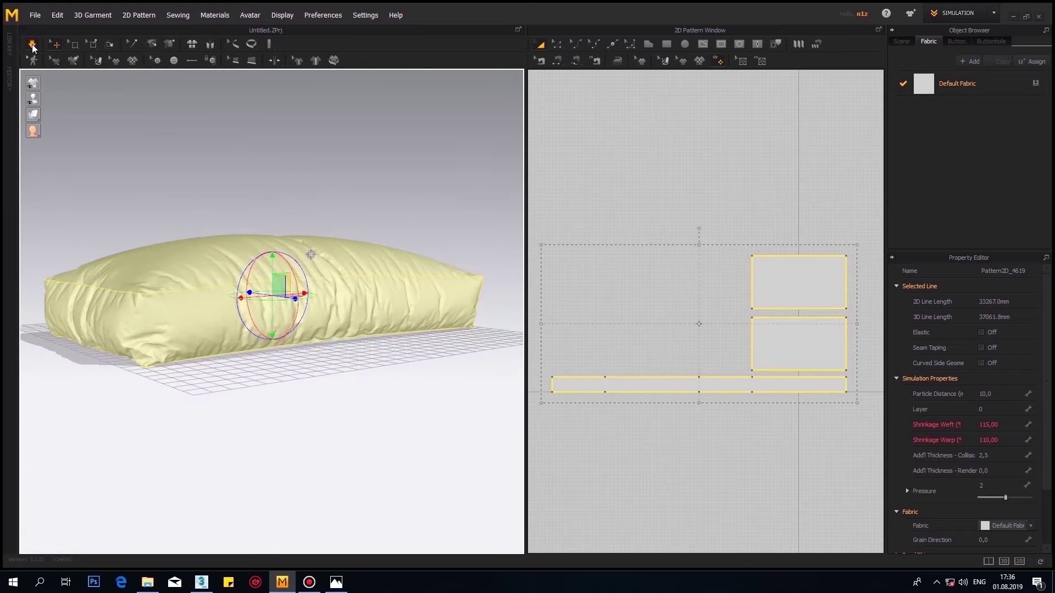
# - Lower the cushion's particle distance to 5 and run the cloth simulation
pyautogui.moveTo(137, 242); pyautogui.dragTo(110, 263, button='right')
pyautogui.scroll(3, 110, 264)
pyautogui.doubleClick(999, 394)
pyautogui.write('5')
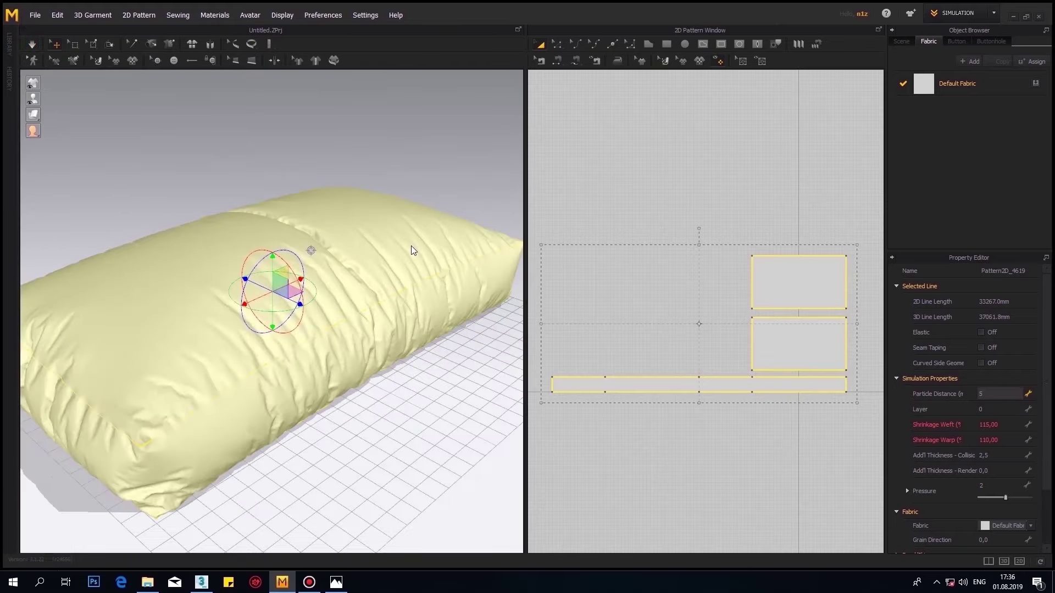
pyautogui.press('Return')
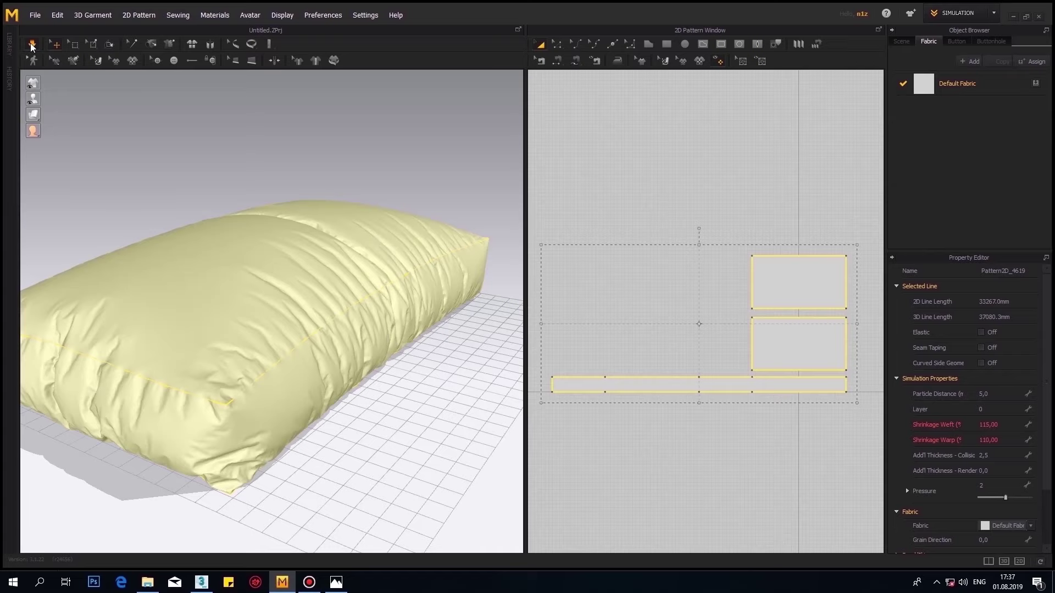
pyautogui.click(32, 45)
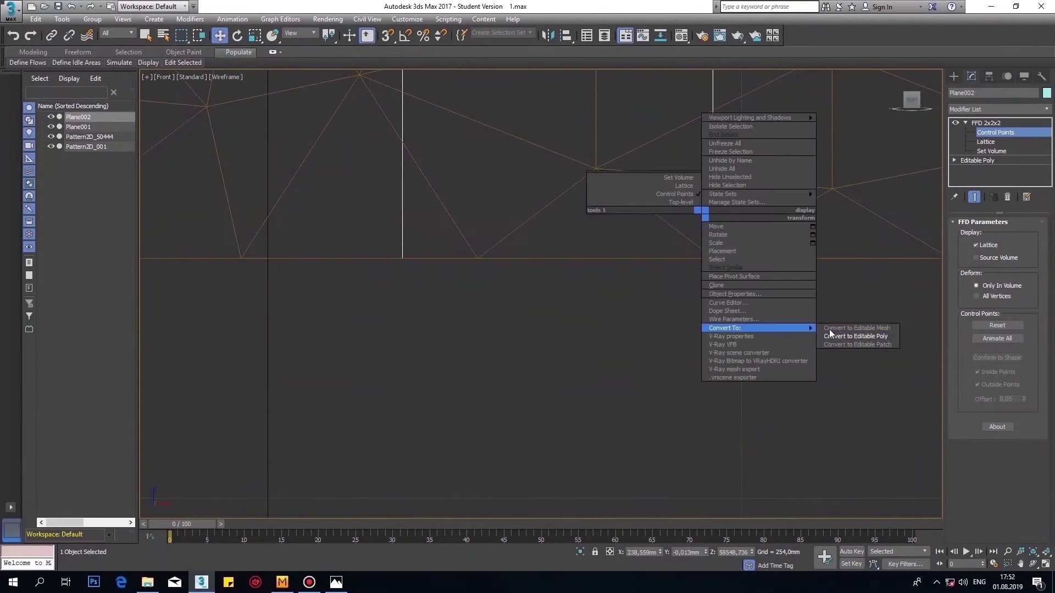
# - Convert the cushion to Editable Poly and detach its lower band as Object001
pyautogui.click(830, 336)
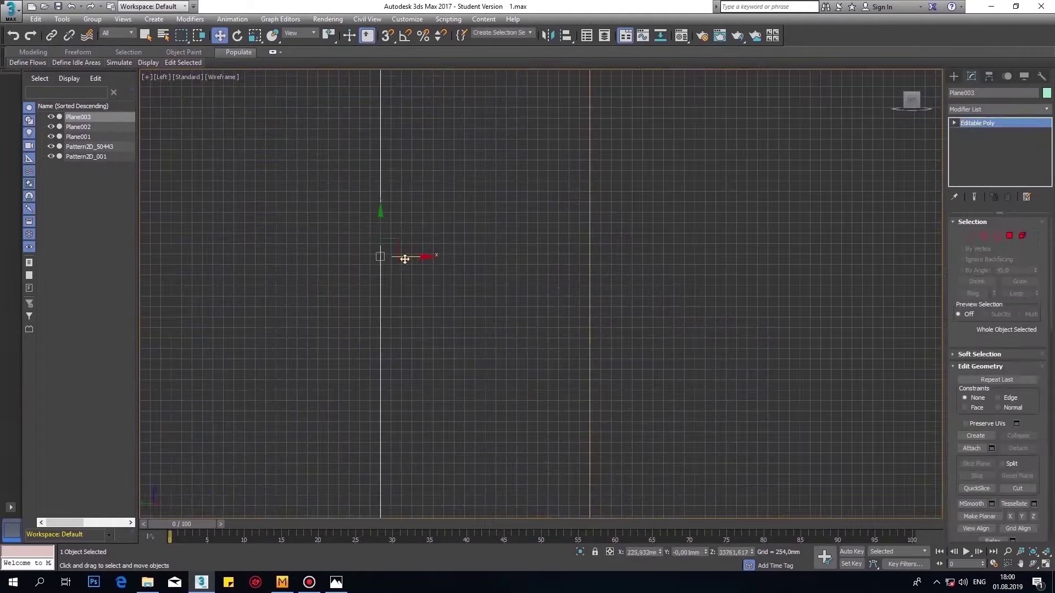
pyautogui.moveTo(404, 258); pyautogui.dragTo(681, 286)
pyautogui.click(87, 156)
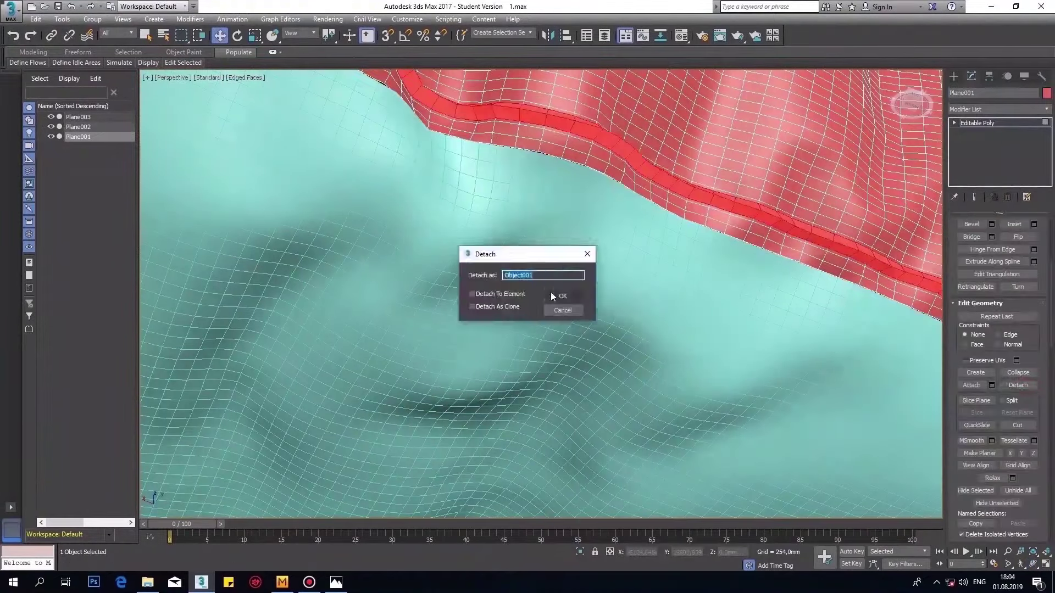
pyautogui.click(552, 297)
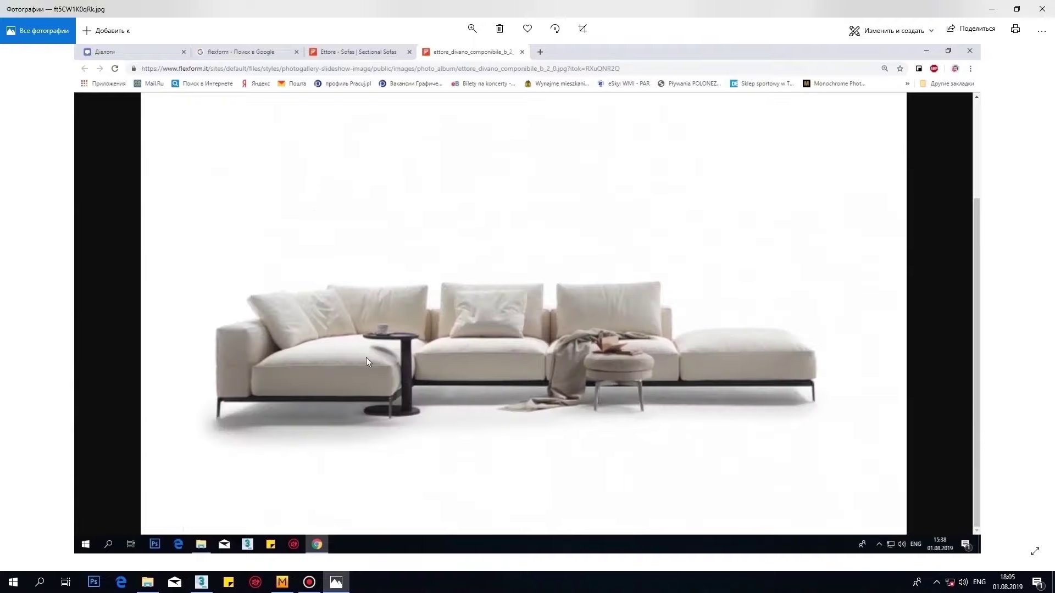
pyautogui.hotkey('alt', 'w')
# - Widen the cushion by moving a group of FFD lattice control points
pyautogui.press('1')
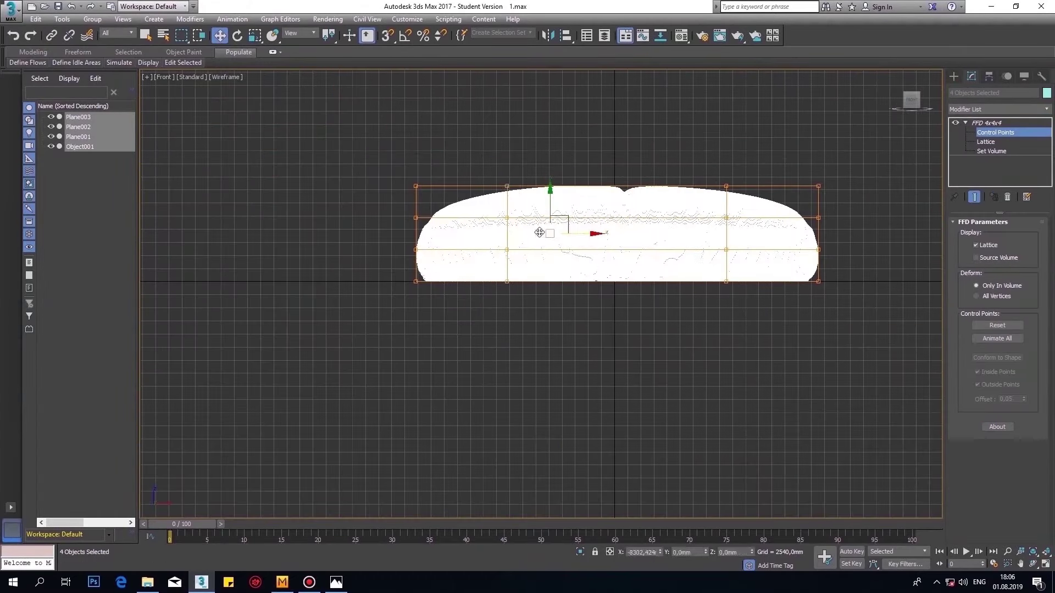
pyautogui.hotkey('alt', 'w')
pyautogui.hotkey('alt', 'w')
pyautogui.moveTo(593, 218); pyautogui.dragTo(477, 414)
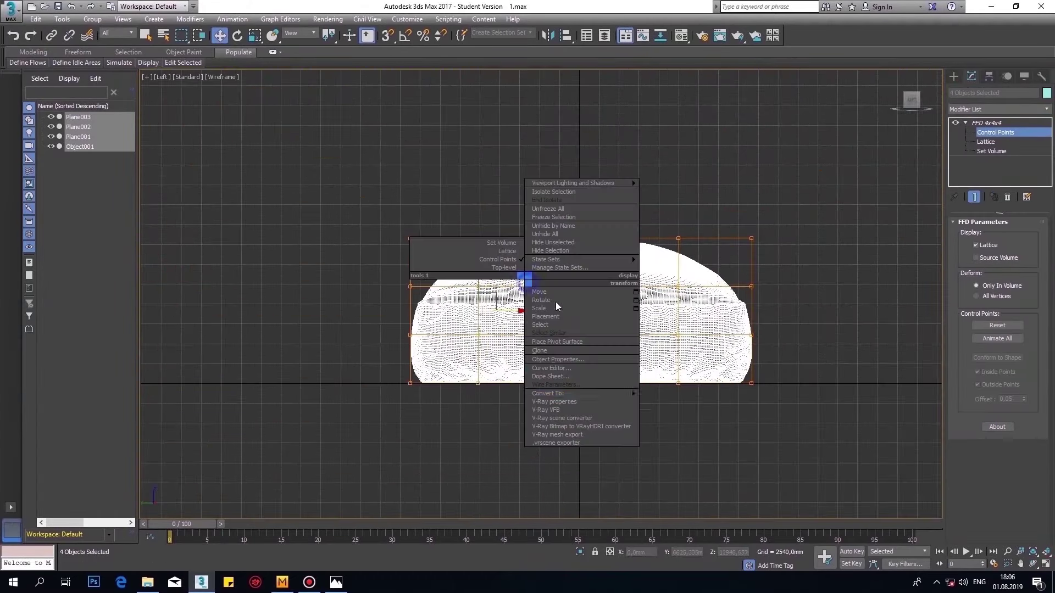
pyautogui.press('Escape')
pyautogui.hotkey('alt', 'w')
pyautogui.hotkey('alt', 'w')
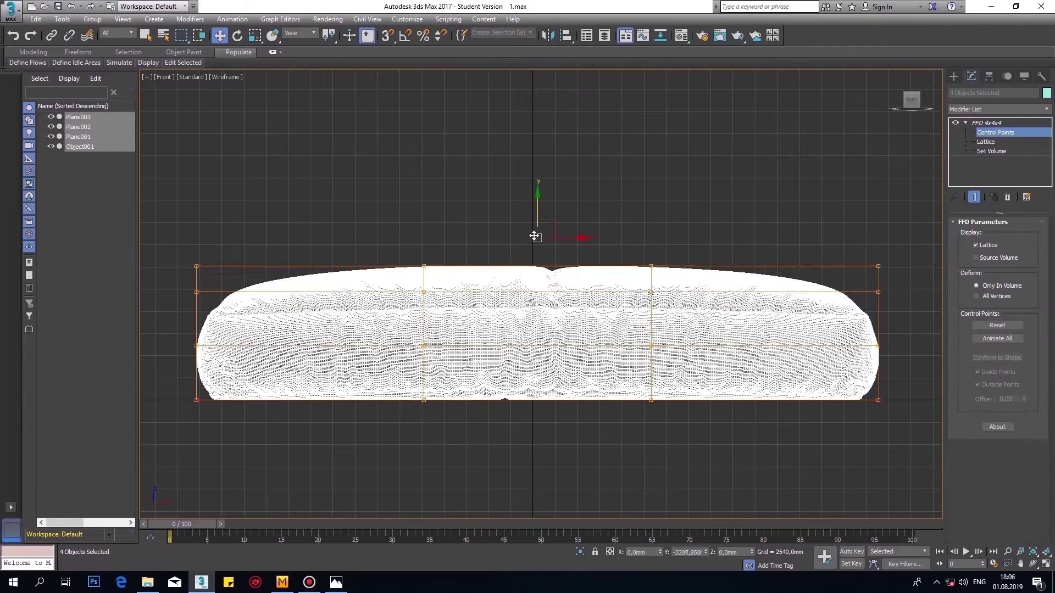
pyautogui.hotkey('alt', 'w')
pyautogui.hotkey('alt', 'w')
pyautogui.press('p')
pyautogui.hotkey('ctrl', 'r')
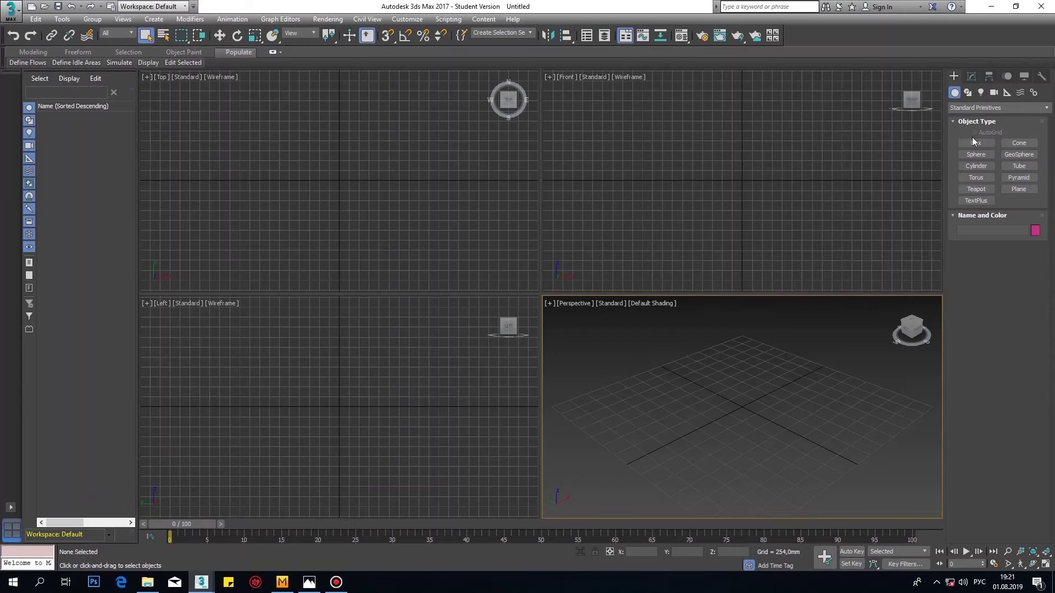
# - Draw a flat board box and chamfer its end edges with 5 segments
pyautogui.click(975, 143)
pyautogui.moveTo(290, 91); pyautogui.dragTo(416, 267)
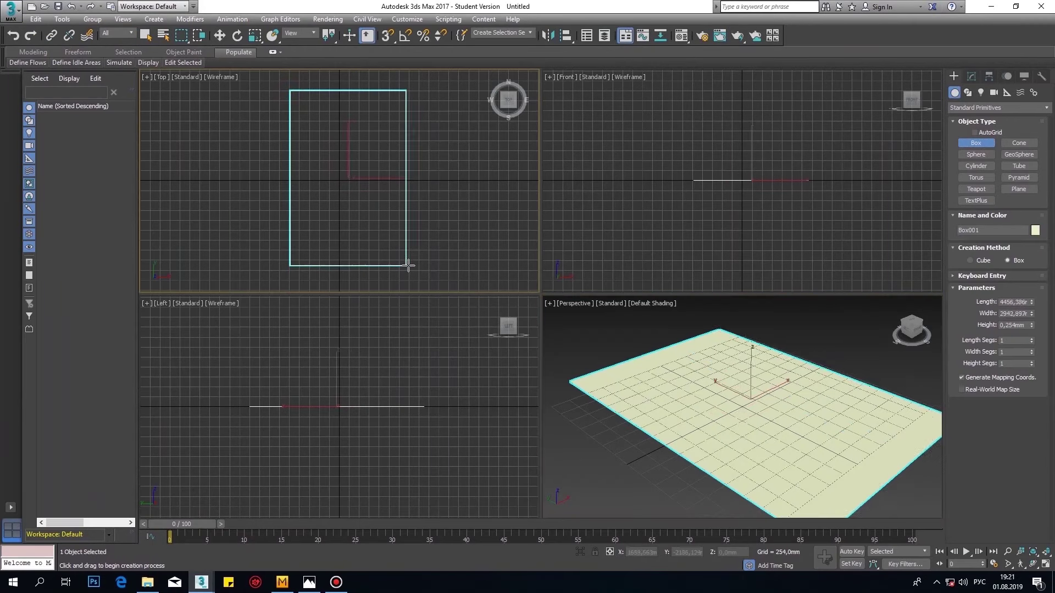
pyautogui.click(412, 258)
pyautogui.press('2')
pyautogui.moveTo(738, 150)
pyautogui.mouseDown()
pyautogui.moveTo(771, 235)
pyautogui.moveTo(750, 212)
pyautogui.mouseUp()
pyautogui.hotkey('ctrl', 'shift', 'c')
pyautogui.scroll(2, 704, 179)
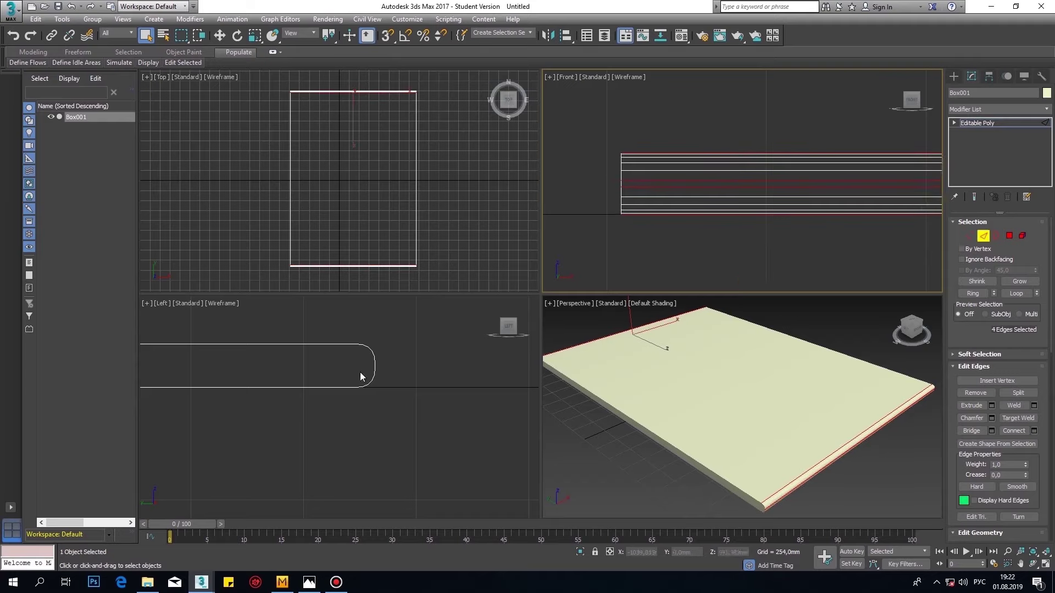
# - Add the board's remaining corner edges and round them with the chamfer
pyautogui.hotkey('alt', 'w')
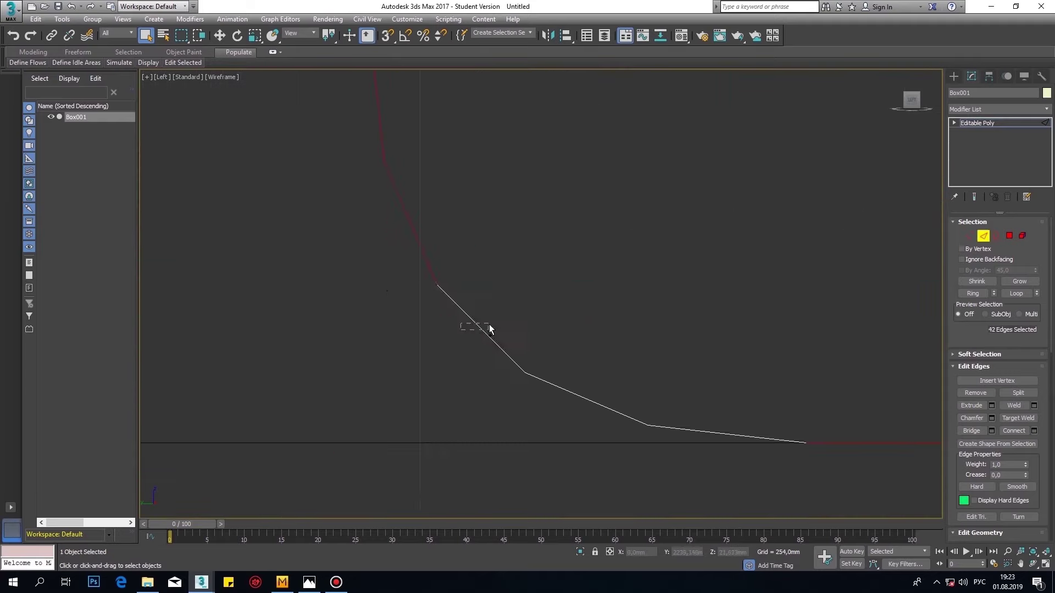
pyautogui.keyDown('ctrl'); pyautogui.moveTo(489, 328); pyautogui.dragTo(489, 328); pyautogui.keyUp('ctrl')
pyautogui.hotkey('alt', 'w')
pyautogui.hotkey('alt', 'w')
pyautogui.click(991, 419)
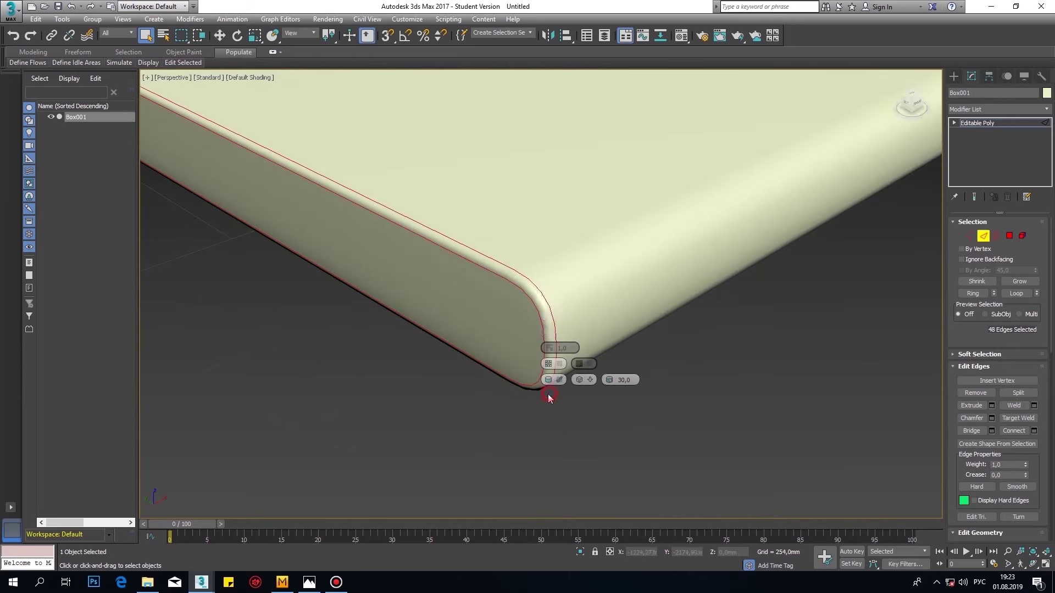
pyautogui.press('z')
pyautogui.hotkey('alt', 'w')
pyautogui.click(954, 76)
pyautogui.click(976, 142)
# - Draw a thin second box beside the board and convert it to Editable Poly
pyautogui.moveTo(306, 138); pyautogui.dragTo(313, 238)
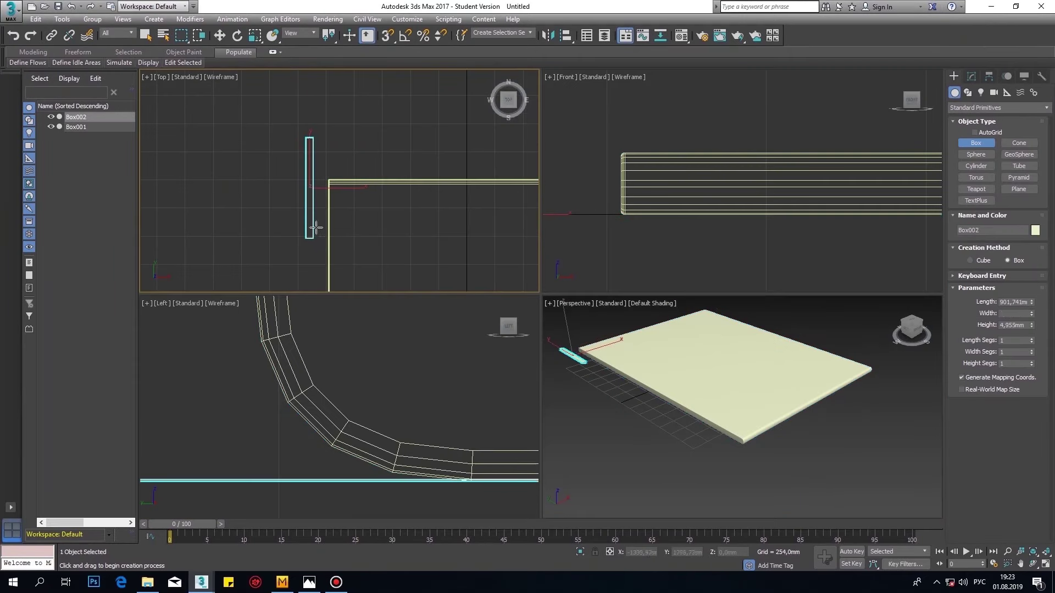
pyautogui.click(714, 272)
pyautogui.press('z')
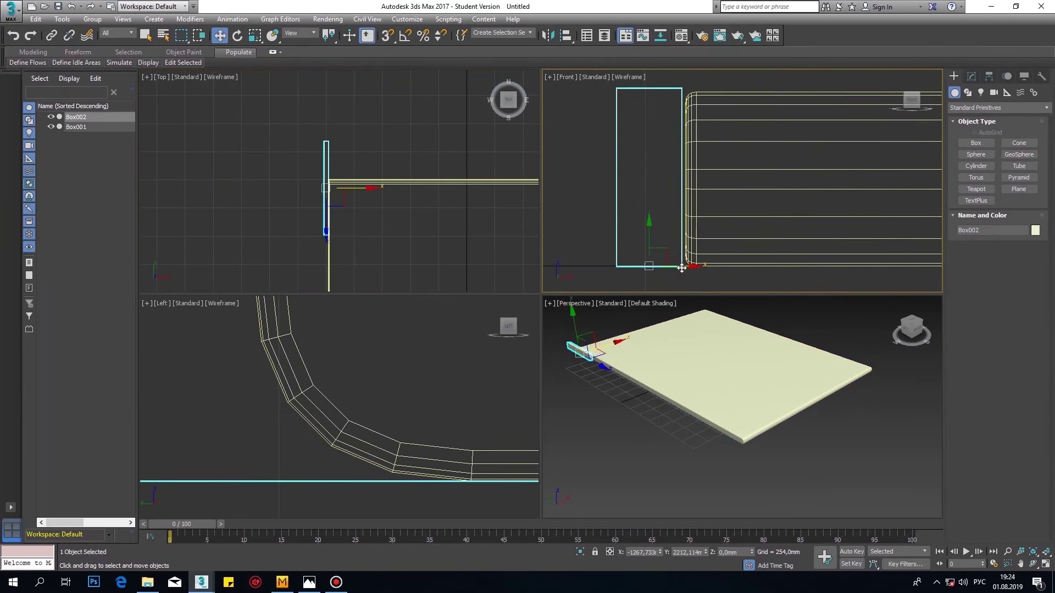
pyautogui.press('w')
pyautogui.press('1')
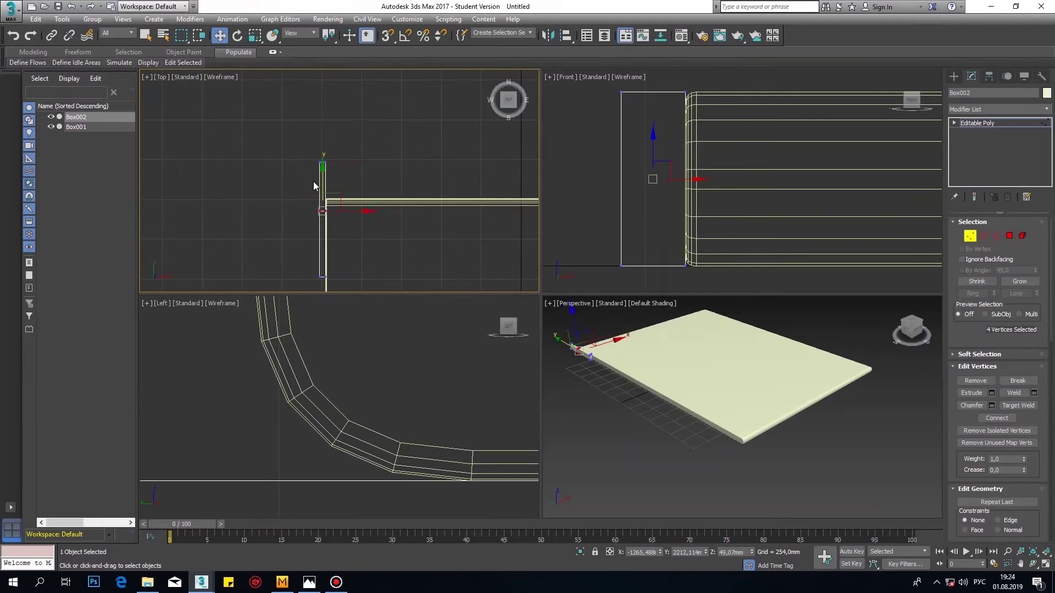
pyautogui.press('z')
# - Extrude the box's bottom face 432.836 mm downward into a leg
pyautogui.keyDown('alt'); pyautogui.moveTo(741, 428); pyautogui.dragTo(871, 462, button='middle'); pyautogui.keyUp('alt')
pyautogui.hotkey('alt', 'w')
pyautogui.press('4')
pyautogui.keyDown('alt'); pyautogui.moveTo(549, 330); pyautogui.dragTo(495, 247, button='middle'); pyautogui.keyUp('alt')
pyautogui.click(529, 209)
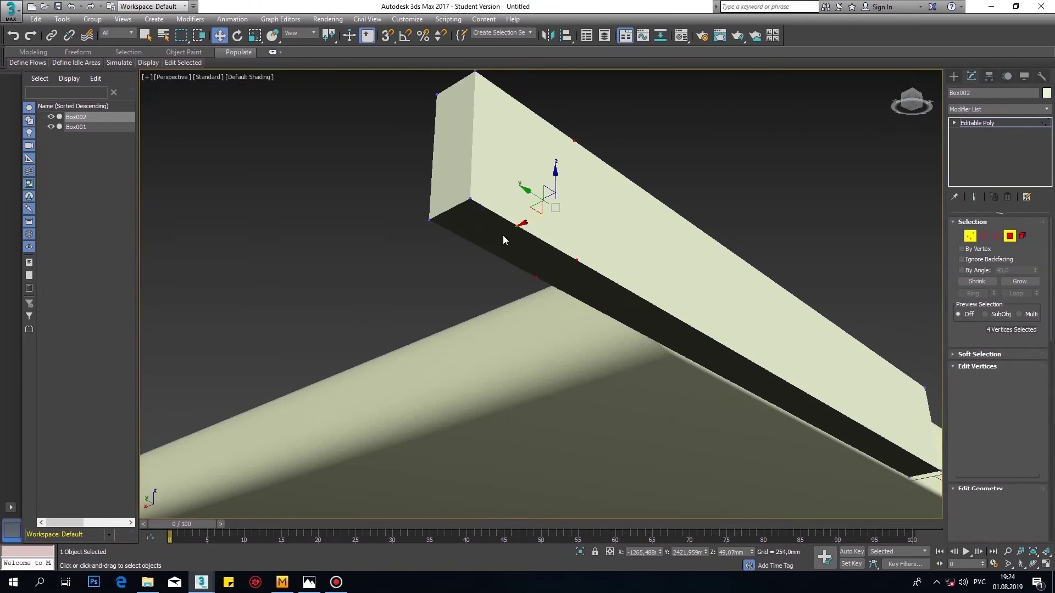
pyautogui.hotkey('shift', 'e')
pyautogui.click(547, 332)
pyautogui.hotkey('alt', 'w')
# - Select the two vertices at the leg's top corner for tapering
pyautogui.rightClick(495, 296)
pyautogui.hotkey('alt', 'w')
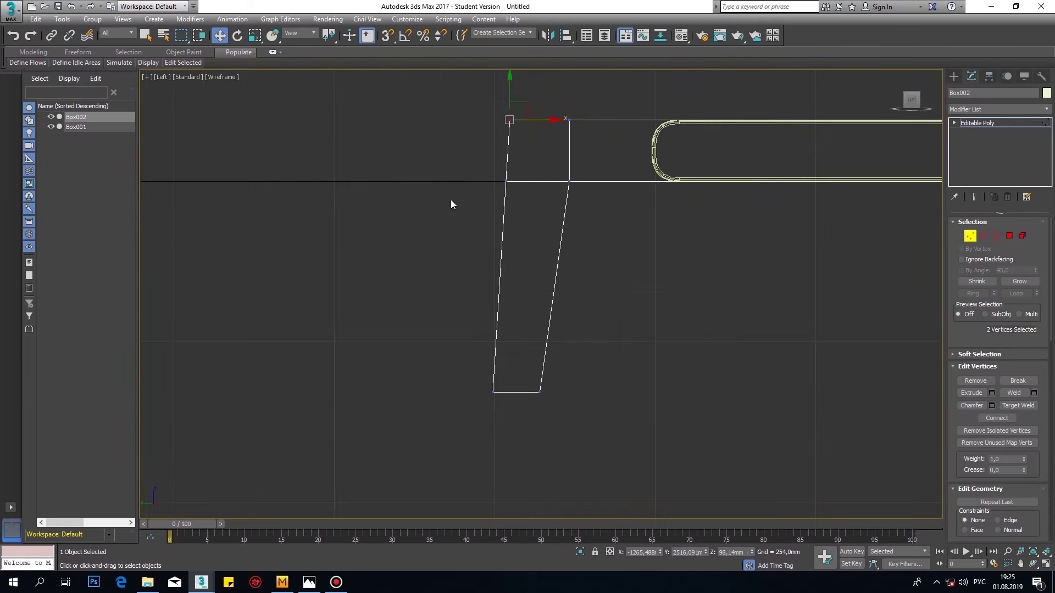
pyautogui.scroll(-3, 553, 318)
pyautogui.scroll(-2, 556, 229)
pyautogui.click(568, 207)
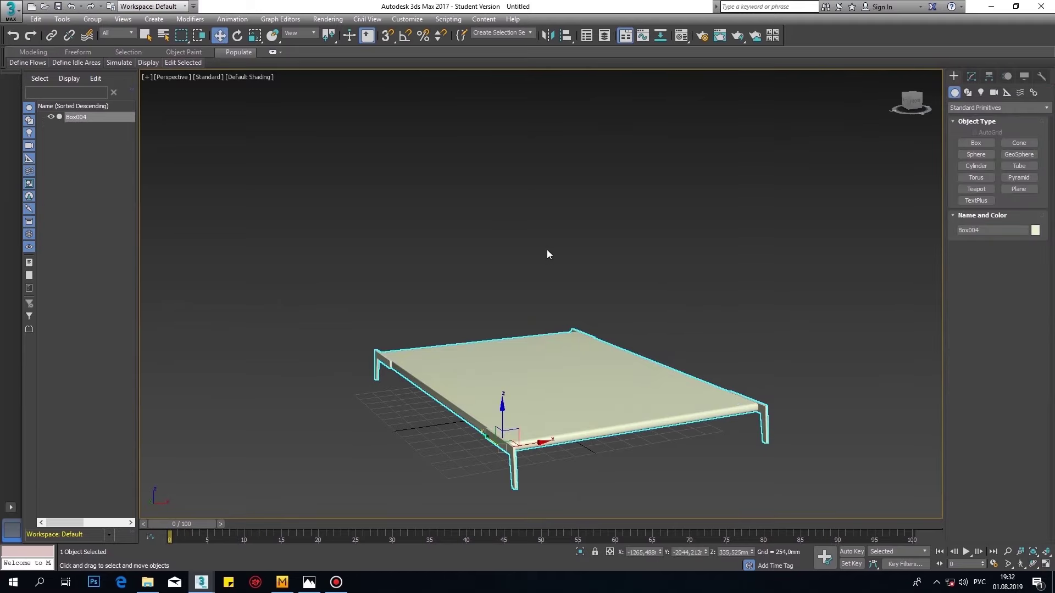
# - Save the sofa base scene into a MODELS folder as 3.max
pyautogui.hotkey('ctrl', 's')
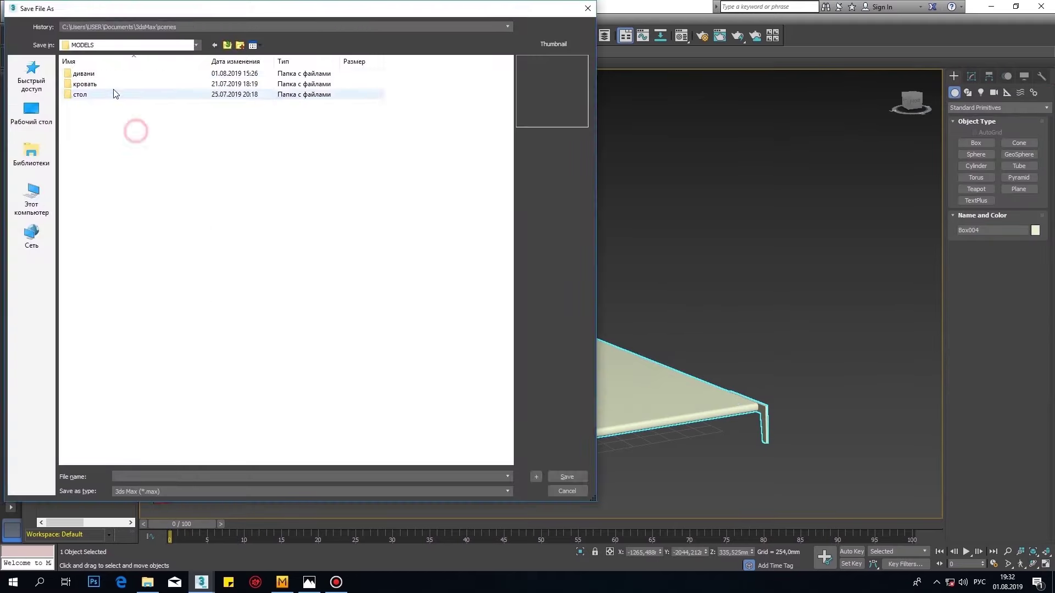
pyautogui.write('3')
pyautogui.press('Return')
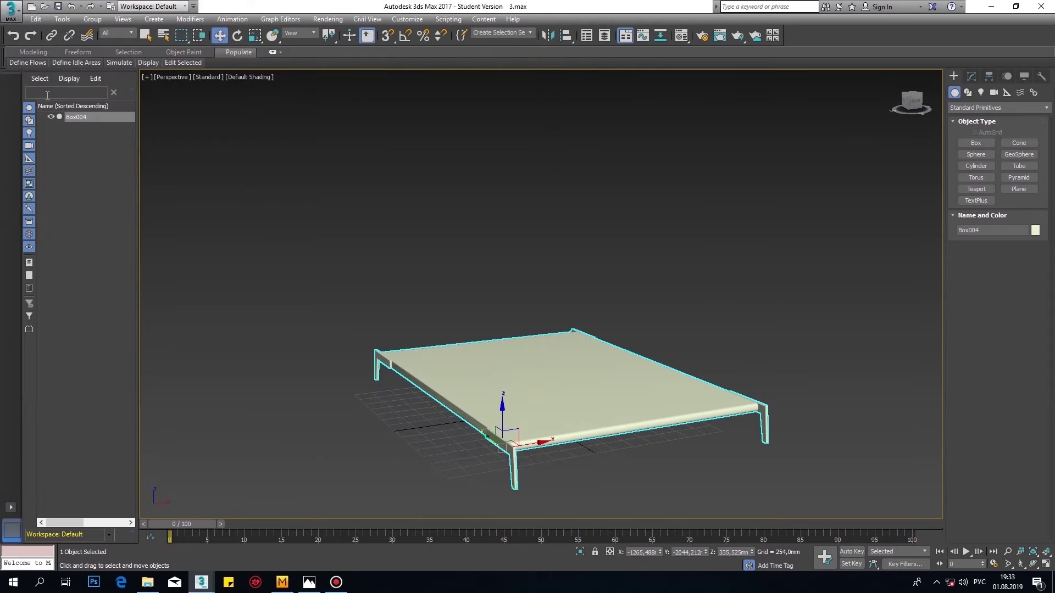
pyautogui.scroll(-3, 435, 377)
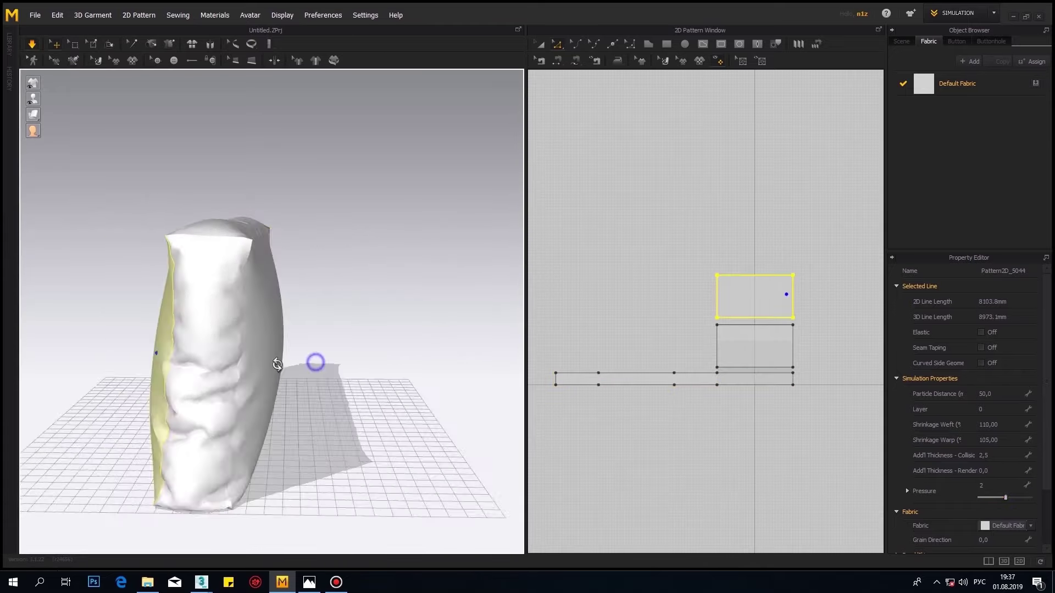
# - Apply a particle distance of 30 to the pillow and inspect the long side strip
pyautogui.write('30')
pyautogui.press('Return')
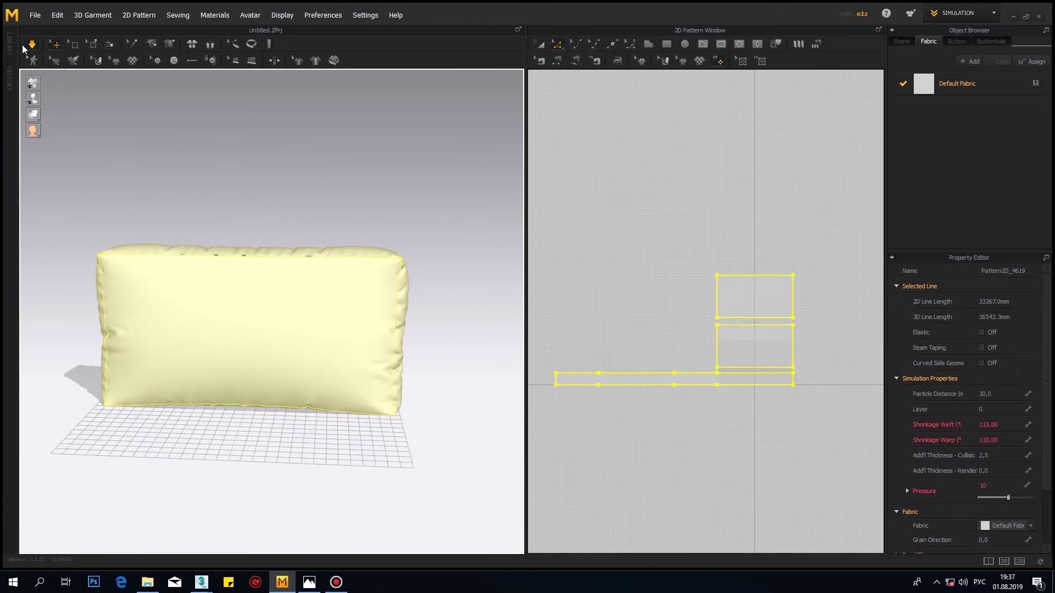
pyautogui.moveTo(260, 321)
pyautogui.mouseDown(button='right')
pyautogui.moveTo(188, 301)
pyautogui.moveTo(212, 313)
pyautogui.moveTo(384, 287)
pyautogui.moveTo(177, 302)
pyautogui.moveTo(148, 282)
pyautogui.mouseUp(button='right')
pyautogui.click(148, 281)
pyautogui.rightClick(148, 282)
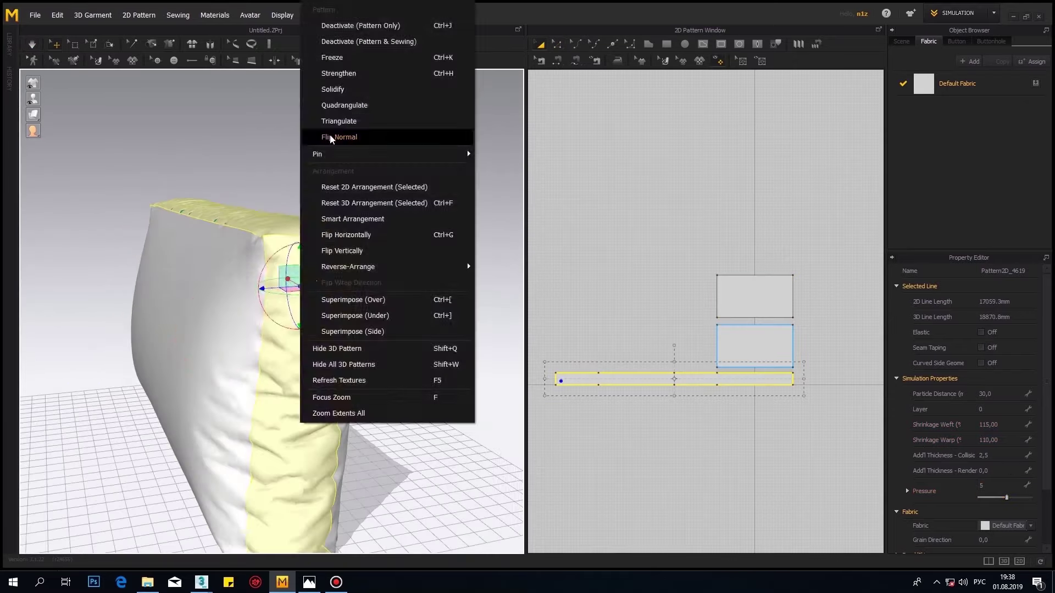
pyautogui.click(161, 325)
pyautogui.moveTo(160, 325); pyautogui.dragTo(182, 318, button='right')
# - Select all three pillow pattern pieces: top rectangle, middle rectangle and long strip
pyautogui.click(755, 296)
pyautogui.moveTo(212, 277)
pyautogui.mouseDown(button='right')
pyautogui.moveTo(255, 295)
pyautogui.moveTo(207, 306)
pyautogui.moveTo(295, 309)
pyautogui.moveTo(238, 318)
pyautogui.moveTo(197, 273)
pyautogui.moveTo(252, 337)
pyautogui.mouseUp(button='right')
pyautogui.click(207, 306)
pyautogui.rightClick(283, 263)
pyautogui.click(164, 318)
pyautogui.hotkey('ctrl', 'a')
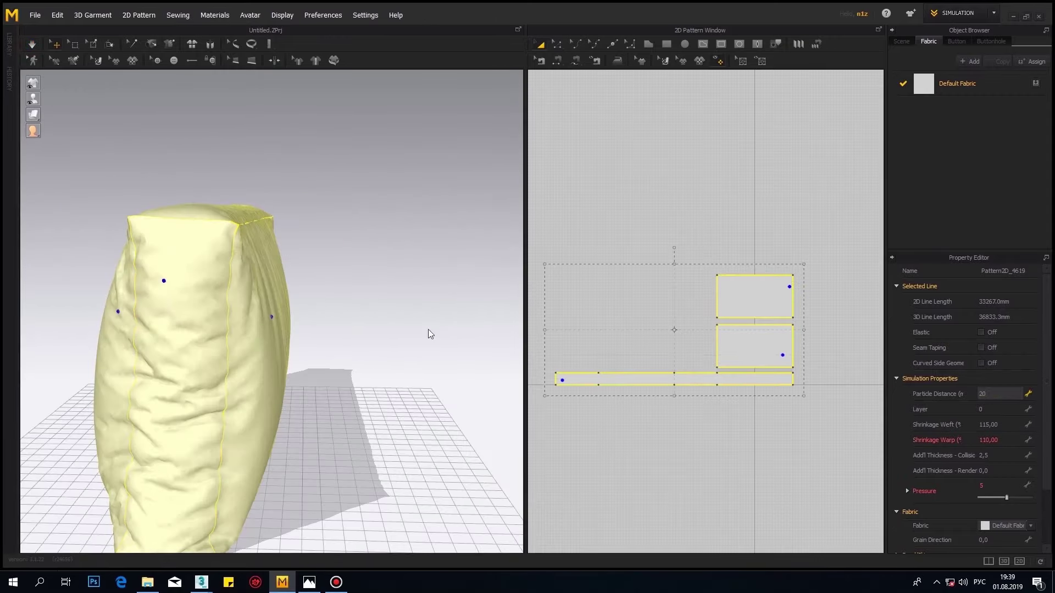
pyautogui.moveTo(428, 333)
pyautogui.mouseDown(button='right')
pyautogui.moveTo(247, 313)
pyautogui.moveTo(256, 269)
pyautogui.mouseUp(button='right')
pyautogui.moveTo(31, 47)
pyautogui.mouseDown(button='right')
pyautogui.moveTo(419, 301)
pyautogui.moveTo(487, 291)
pyautogui.moveTo(184, 268)
pyautogui.moveTo(206, 262)
pyautogui.mouseUp(button='right')
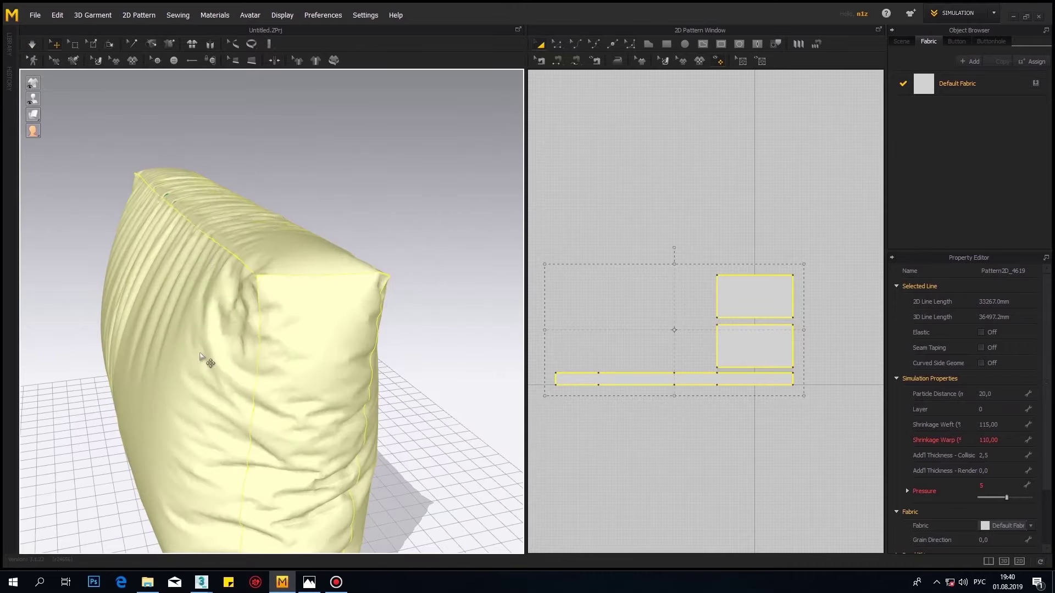
# - Set particle distance 10 on all pieces and restart the cloth simulation
pyautogui.click(1000, 394)
pyautogui.write('10')
pyautogui.press('Return')
pyautogui.click(32, 47)
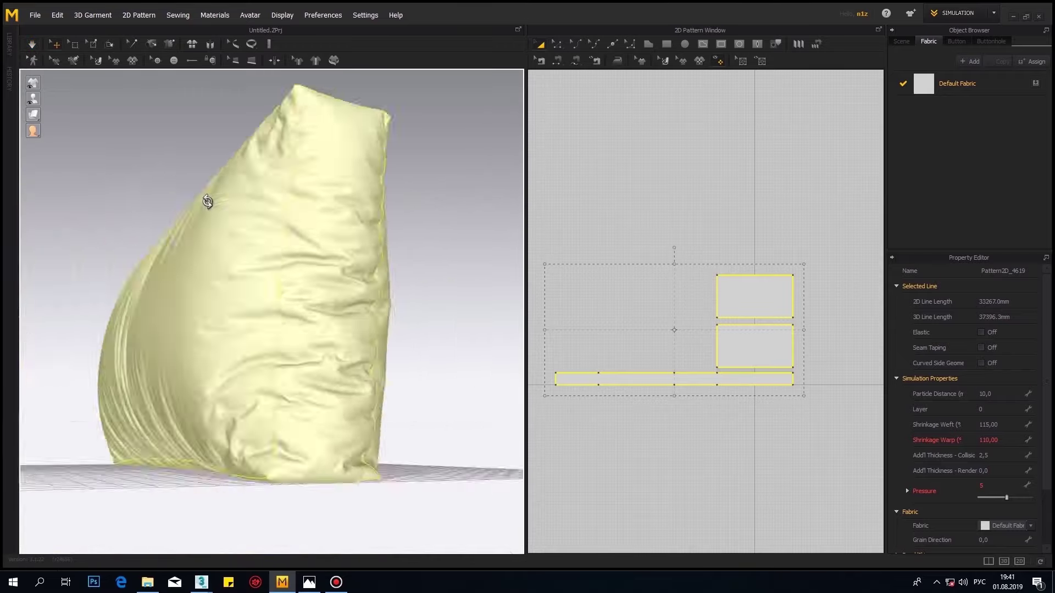
pyautogui.scroll(5, 208, 220)
pyautogui.click(212, 249)
pyautogui.scroll(5, 202, 244)
pyautogui.scroll(-5, 201, 243)
# - Stop the simulation, then re-simulate all pillow pieces at particle distance 5
pyautogui.scroll(-5, 202, 243)
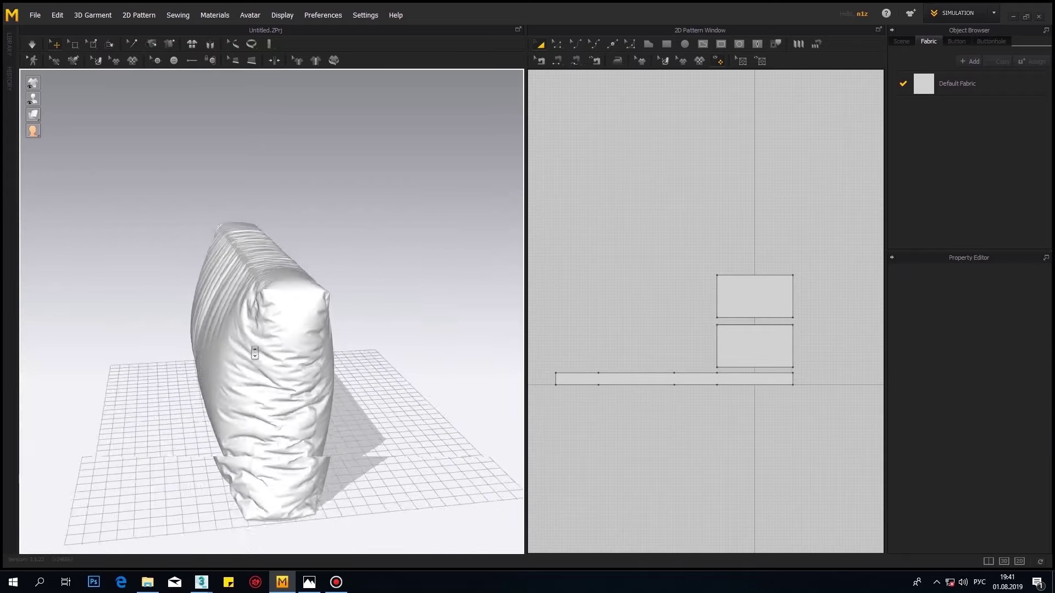
pyautogui.press('space')
pyautogui.moveTo(139, 185); pyautogui.dragTo(264, 187, button='right')
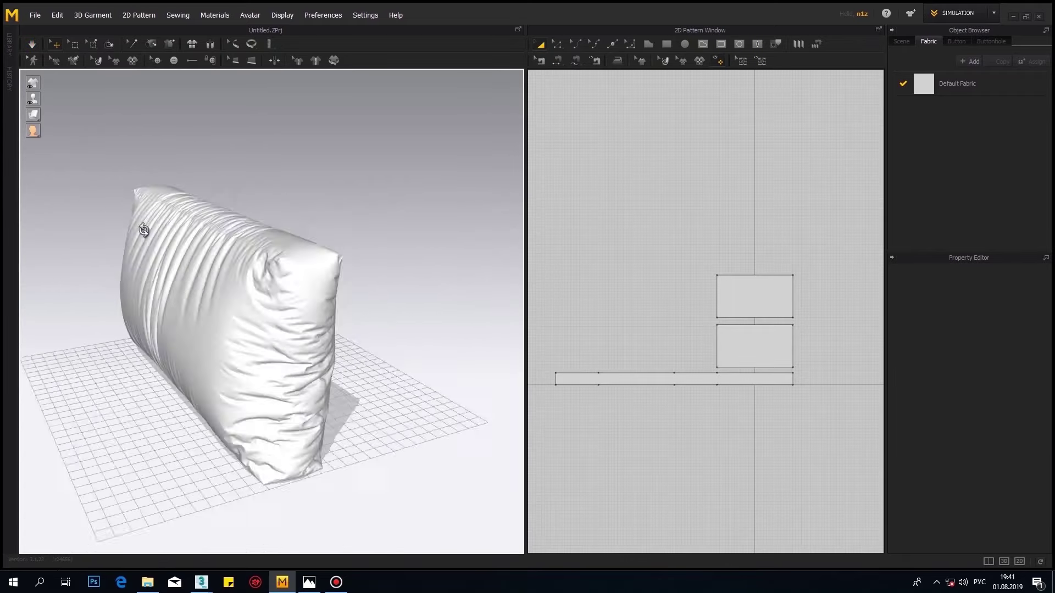
pyautogui.hotkey('ctrl', 'a')
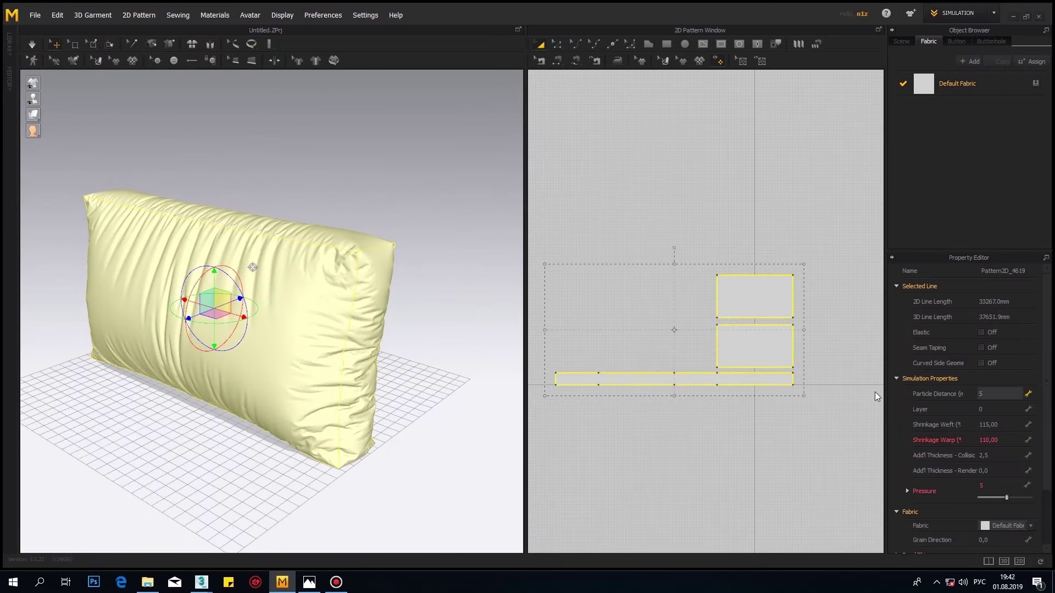
pyautogui.press('Return')
pyautogui.click(32, 44)
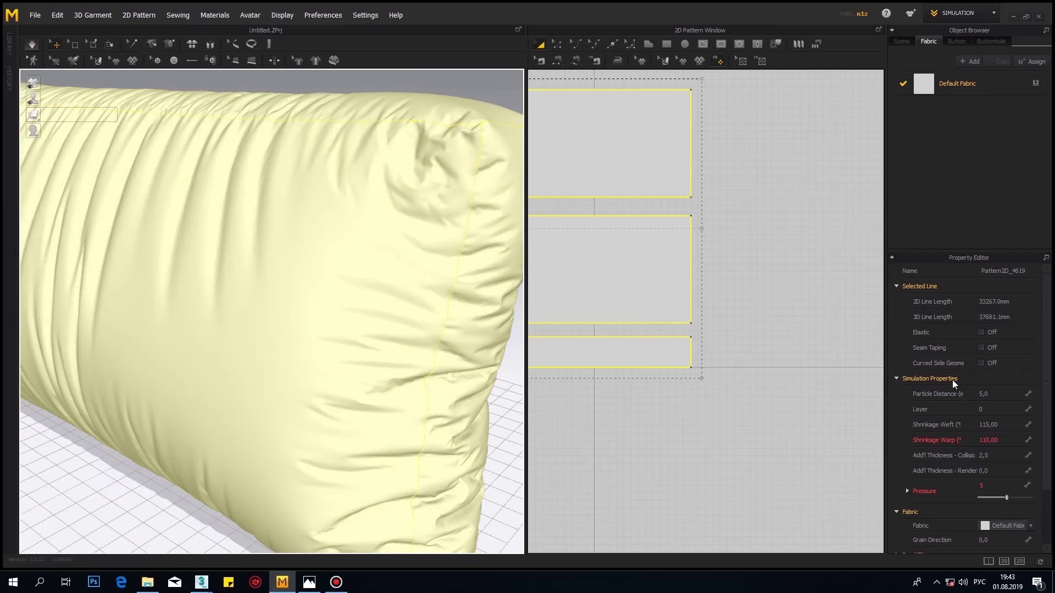
# - Set the pillow's particle distance back to 10
pyautogui.click(997, 394)
pyautogui.write('10')
pyautogui.press('Return')
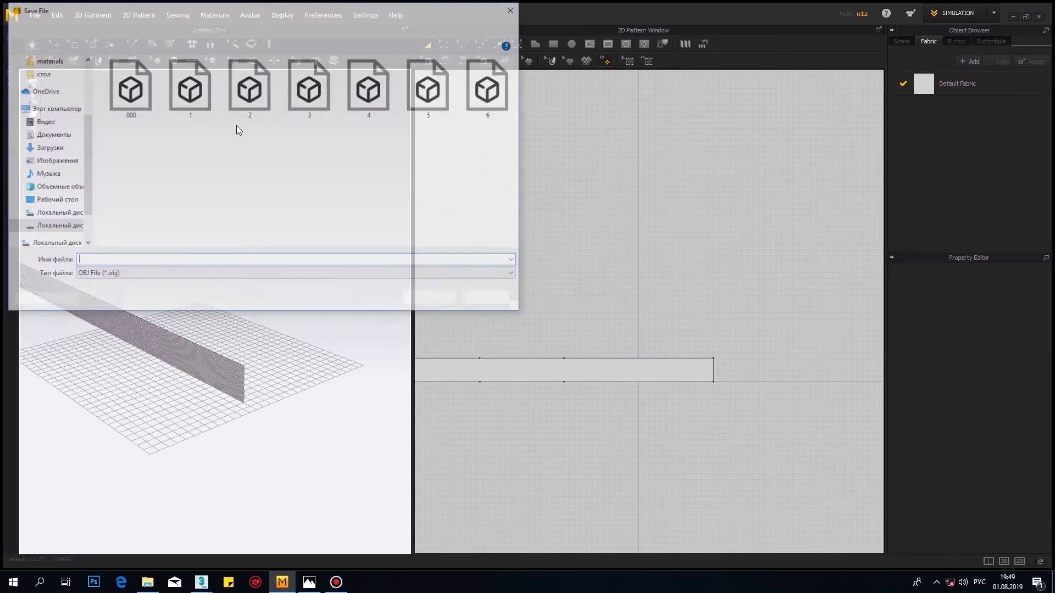
# - Bring up the export options for saving the pillow as OBJ
pyautogui.click(35, 15)
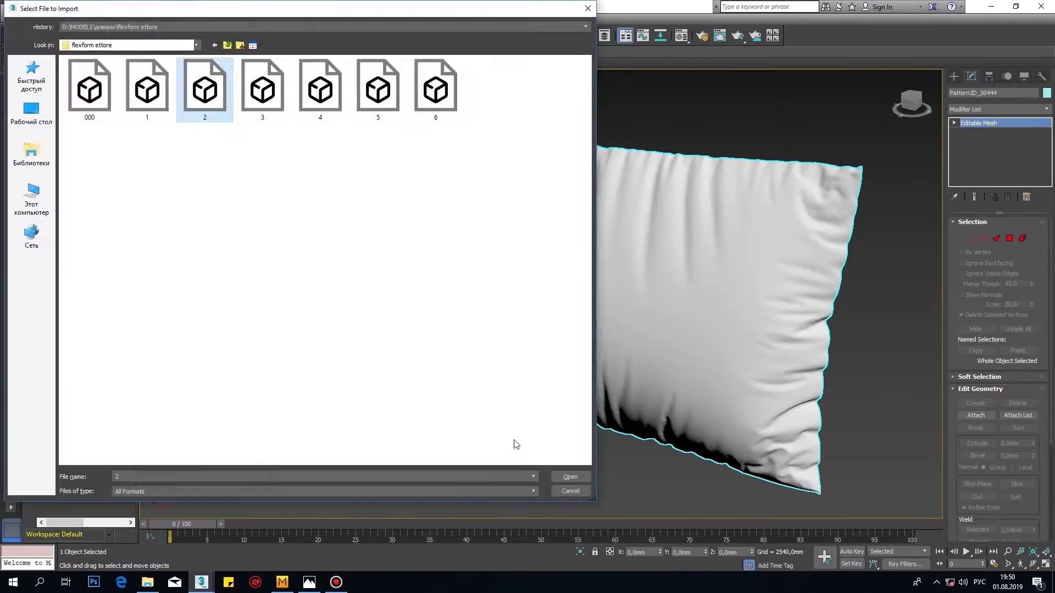
# - Import the pillow OBJ and add a Morpher modifier to the imported panel
pyautogui.press('Return')
pyautogui.scroll(-6, 568, 351)
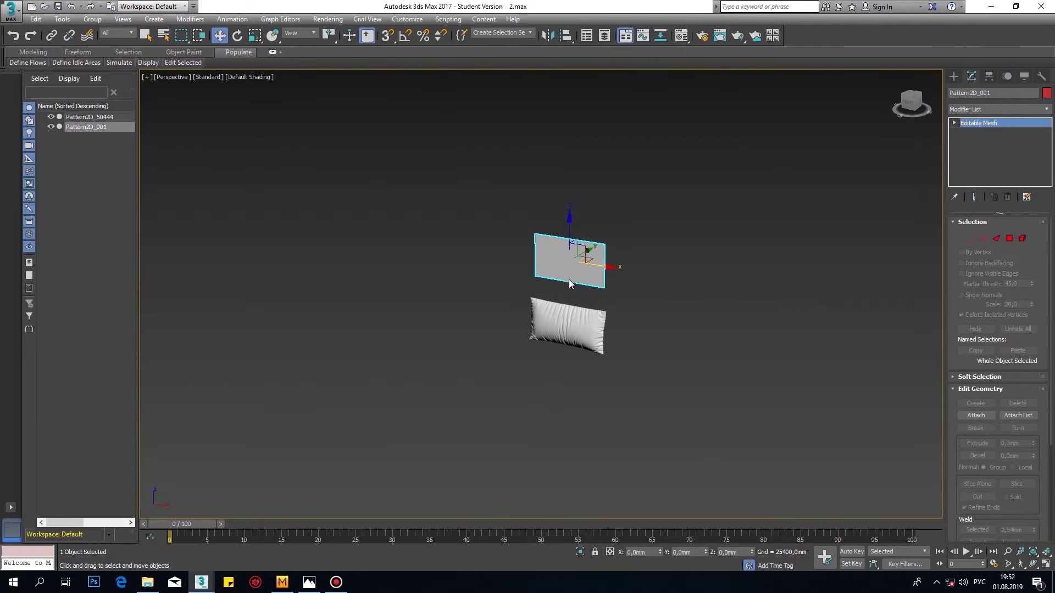
pyautogui.scroll(2, 736, 385)
pyautogui.click(997, 109)
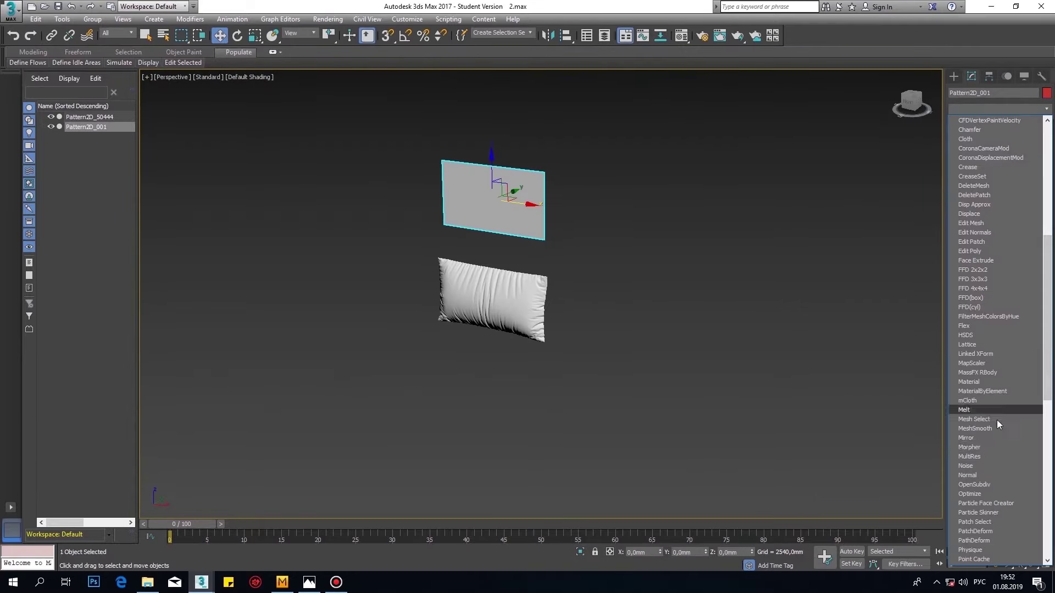
pyautogui.click(988, 447)
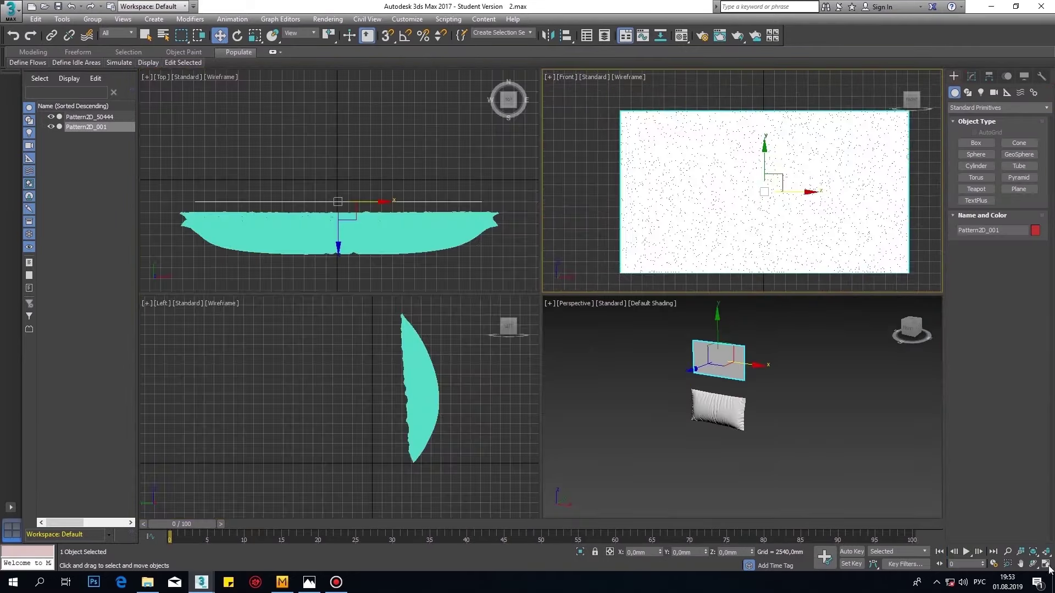
# - Draw Plane001 over the panel in the Front view, convert it to Editable Poly and shape its lattice
pyautogui.moveTo(296, 154); pyautogui.dragTo(875, 479)
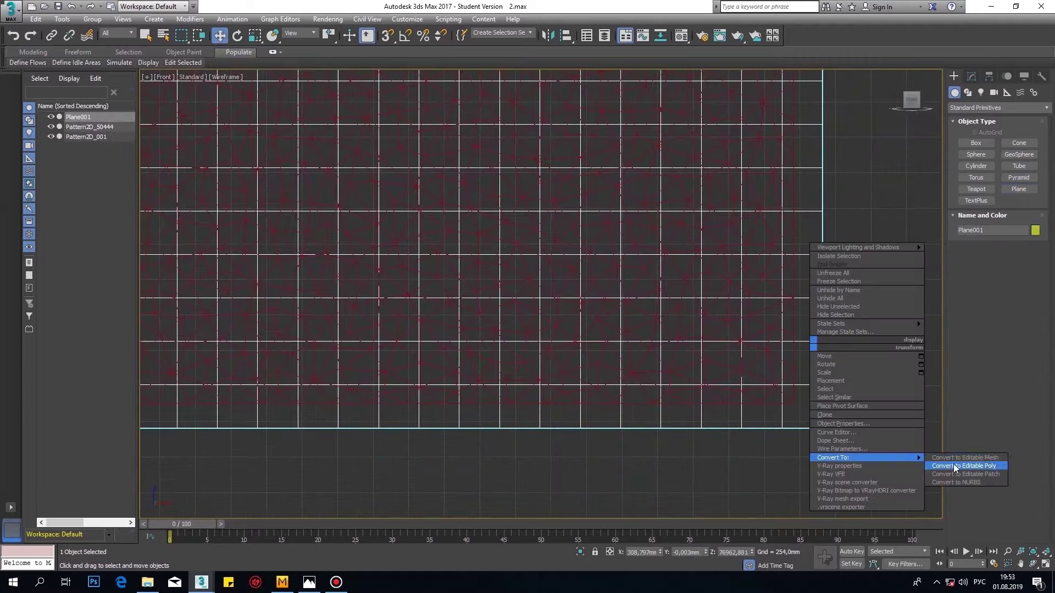
pyautogui.click(965, 123)
pyautogui.click(995, 132)
pyautogui.scroll(-5, 638, 186)
pyautogui.scroll(8, 632, 247)
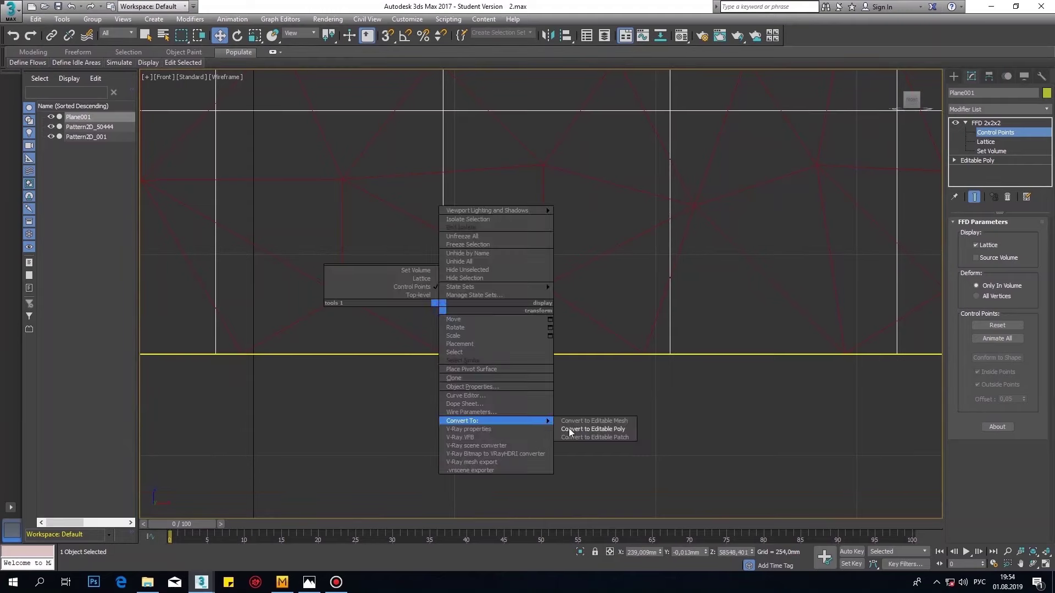
pyautogui.hotkey('alt', 'w')
pyautogui.scroll(5, 769, 269)
pyautogui.moveTo(770, 269); pyautogui.dragTo(545, 291, button='middle')
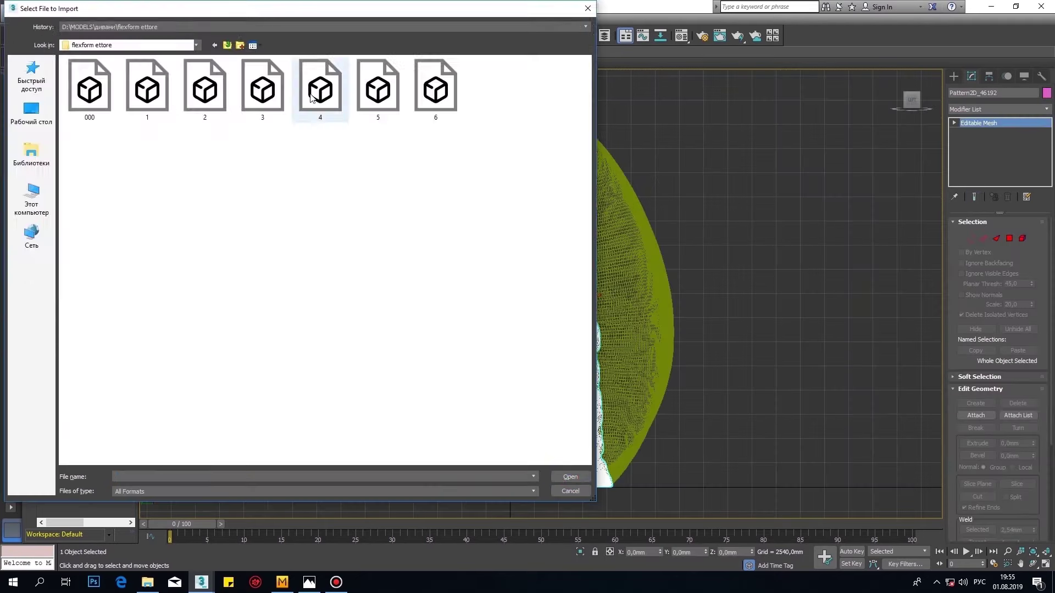
# - Import the next cushion OBJ and browse the modifier list with the side view maximized
pyautogui.doubleClick(311, 98)
pyautogui.click(997, 109)
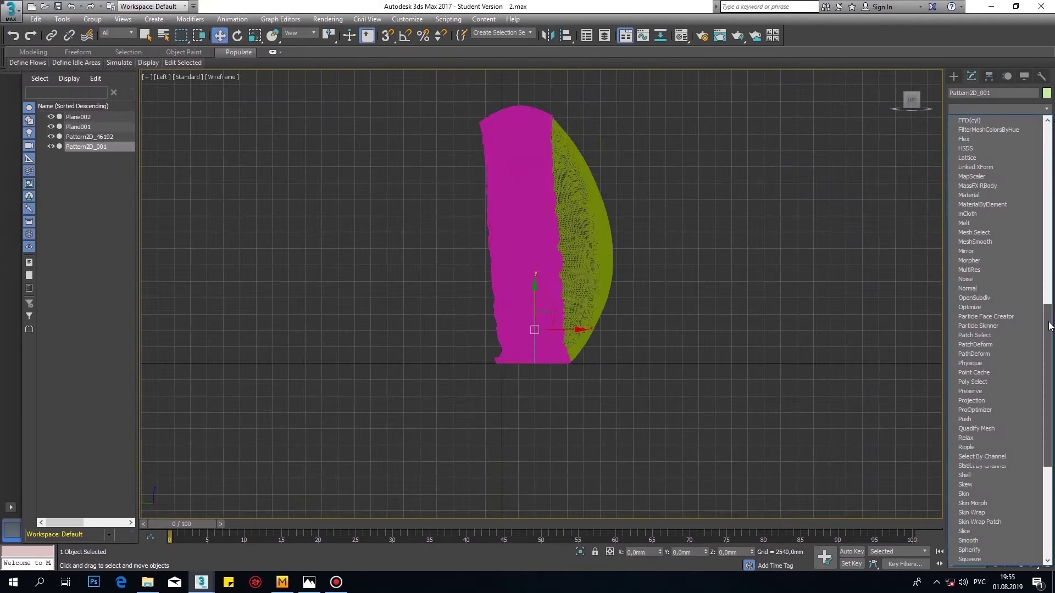
pyautogui.scroll(-3, 994, 470)
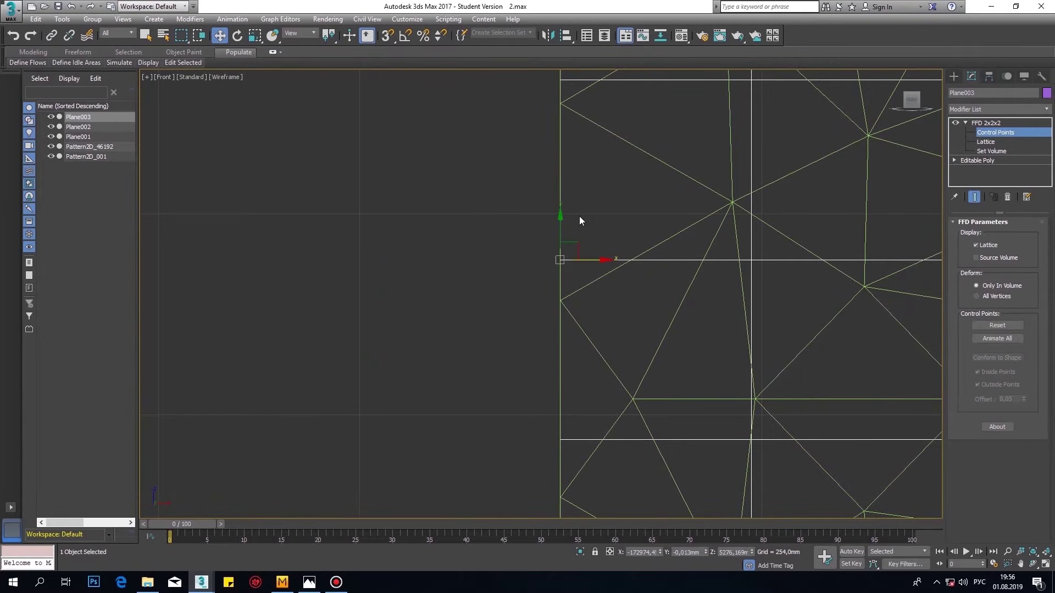
pyautogui.scroll(-4, 579, 216)
pyautogui.scroll(-4, 566, 225)
pyautogui.scroll(-4, 546, 238)
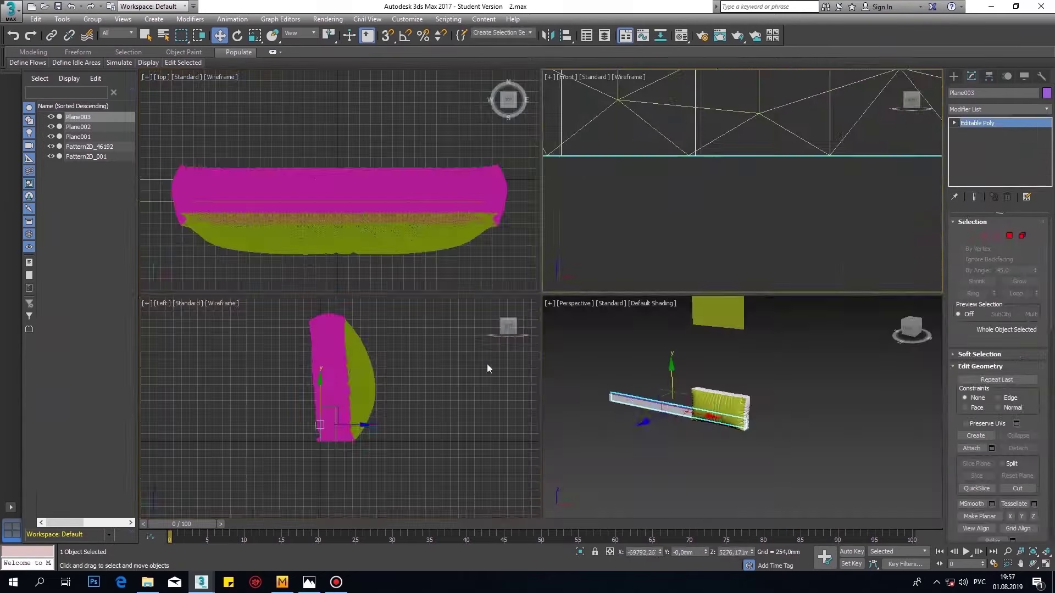
pyautogui.hotkey('alt', 'w')
pyautogui.scroll(5, 488, 368)
pyautogui.scroll(5, 486, 379)
# - Add a Skin Wrap modifier to Plane003 targeting Pattern2D_001
pyautogui.click(999, 109)
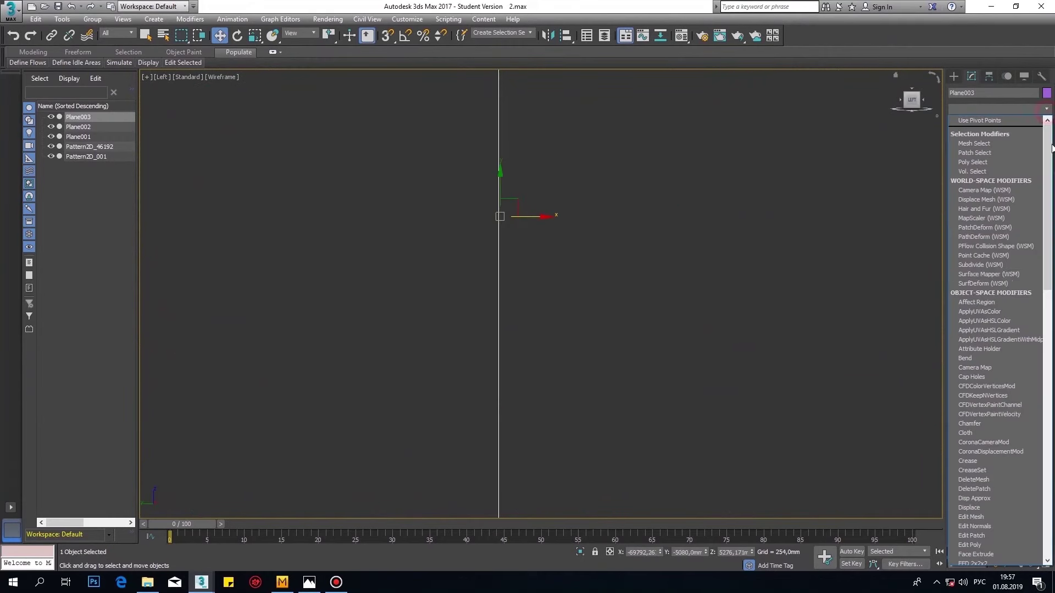
pyautogui.scroll(-5, 984, 364)
pyautogui.click(86, 156)
pyautogui.click(1046, 563)
pyautogui.scroll(-3, 713, 217)
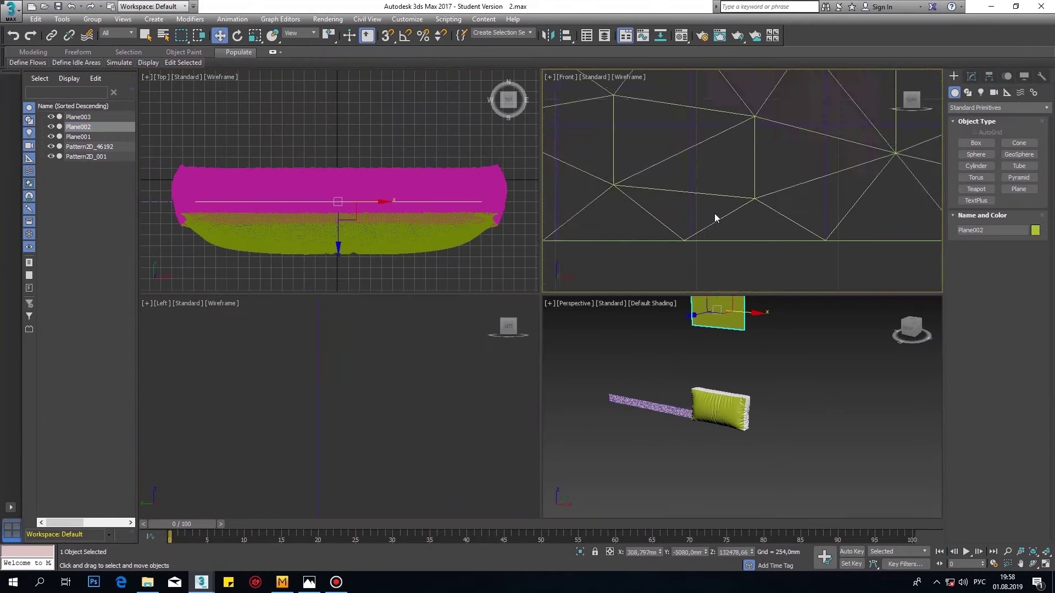
pyautogui.scroll(-7, 713, 217)
pyautogui.click(78, 116)
pyautogui.click(971, 76)
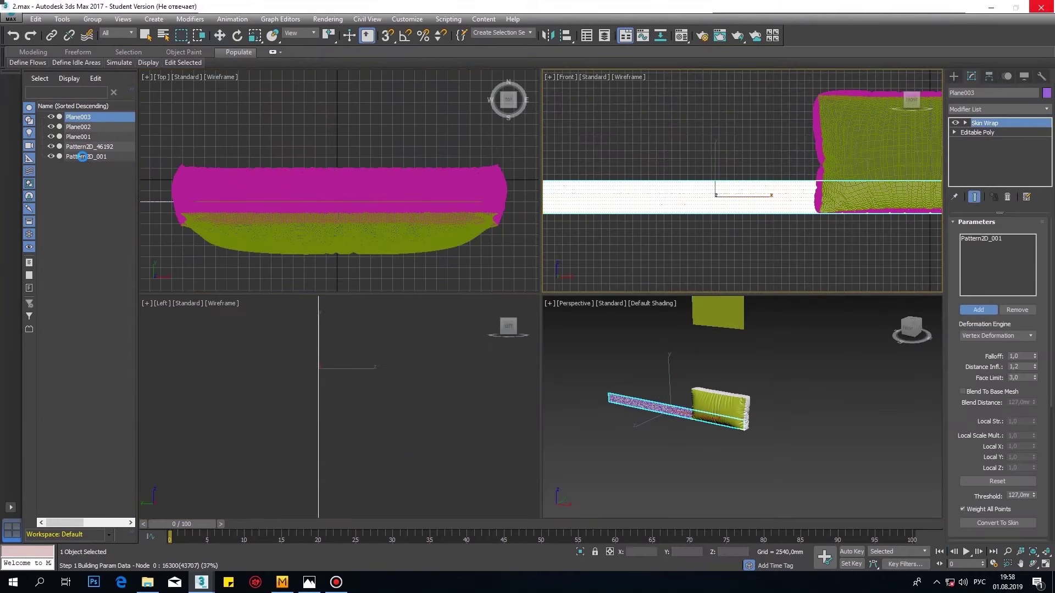
# - Delete both Pattern2D source meshes from the scene
pyautogui.click(82, 156)
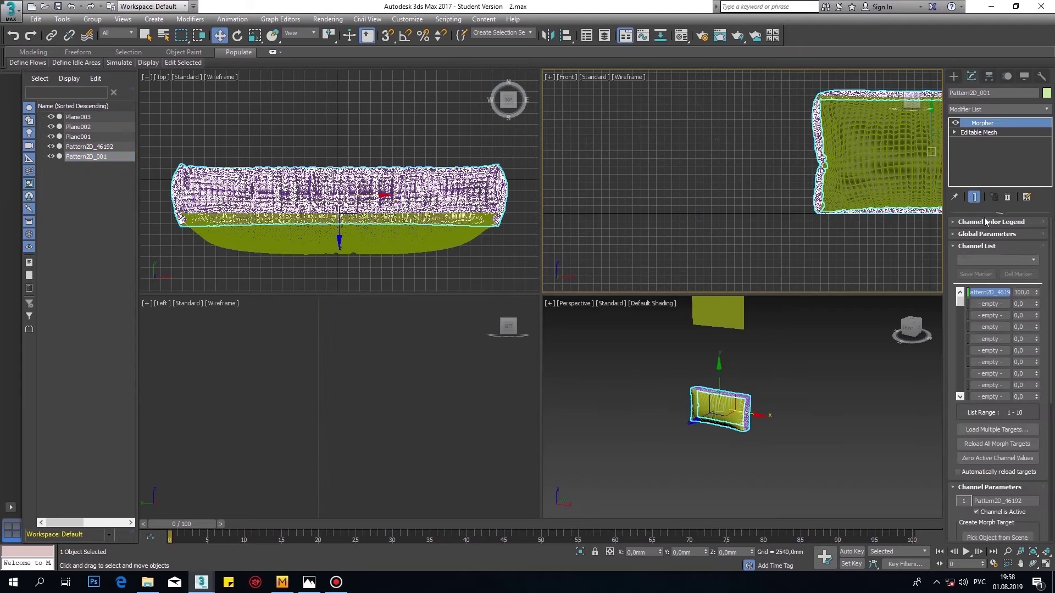
pyautogui.rightClick(849, 170)
pyautogui.click(115, 147)
pyautogui.press('Delete')
pyautogui.scroll(5, 754, 437)
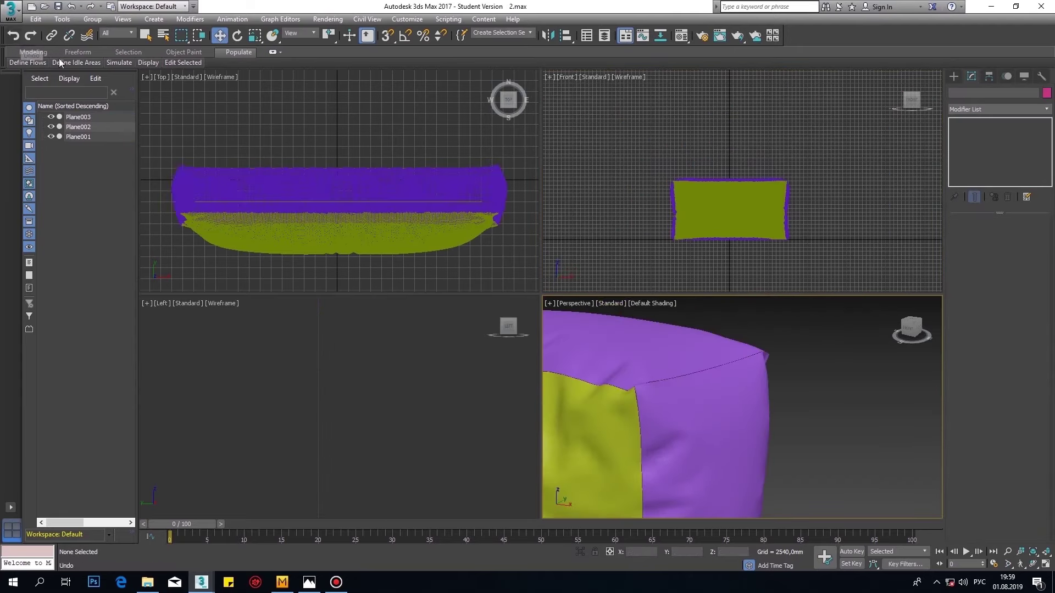
pyautogui.click(11, 10)
# - Weld the purple band's seam edges together
pyautogui.click(137, 113)
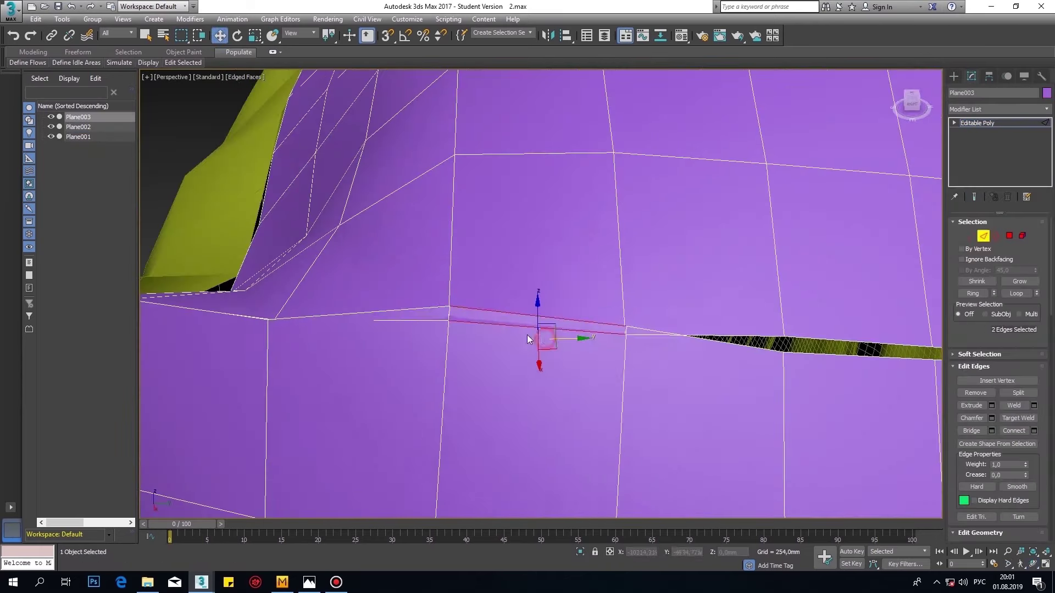
pyautogui.moveTo(528, 339)
pyautogui.keyDown('alt'); pyautogui.mouseDown(button='middle')
pyautogui.moveTo(586, 352)
pyautogui.moveTo(399, 327)
pyautogui.mouseUp(button='middle'); pyautogui.keyUp('alt')
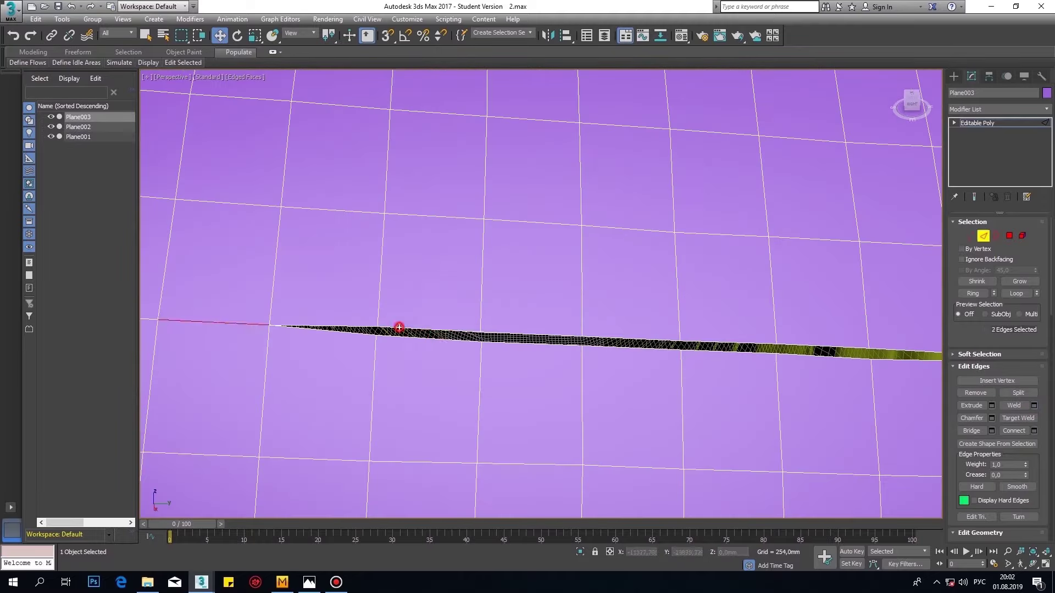
pyautogui.keyDown('ctrl'); pyautogui.click(886, 325); pyautogui.keyUp('ctrl')
pyautogui.moveTo(886, 325); pyautogui.dragTo(320, 305, button='middle')
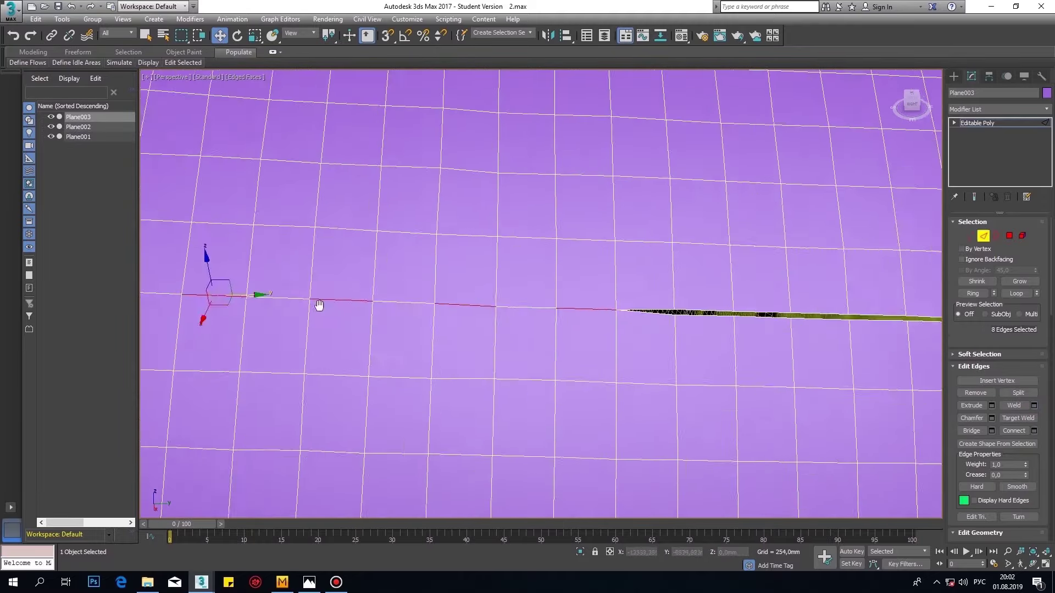
pyautogui.click(547, 341)
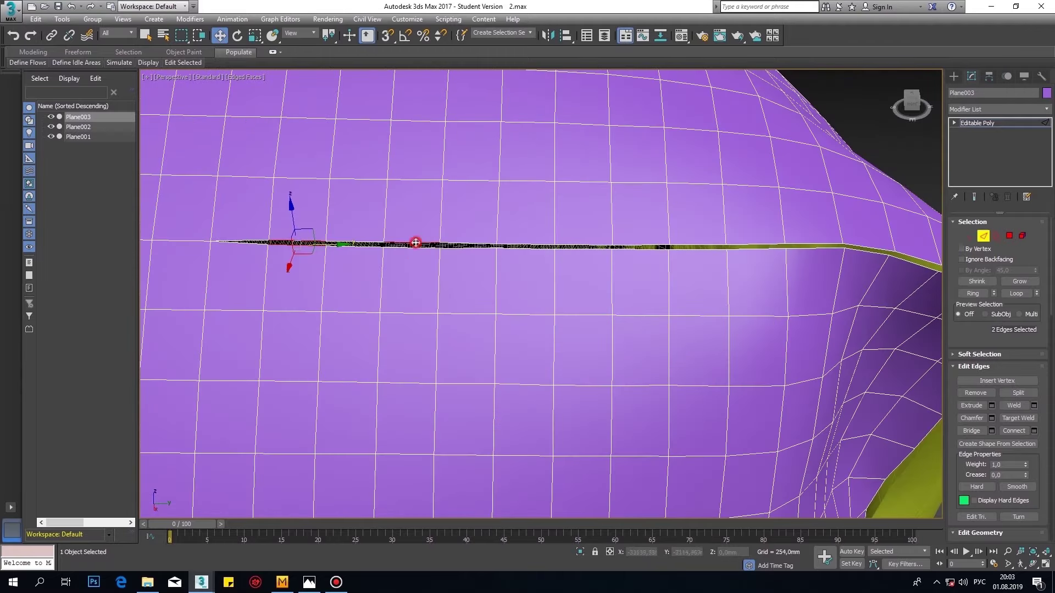
pyautogui.scroll(-3, 792, 279)
pyautogui.scroll(-3, 548, 276)
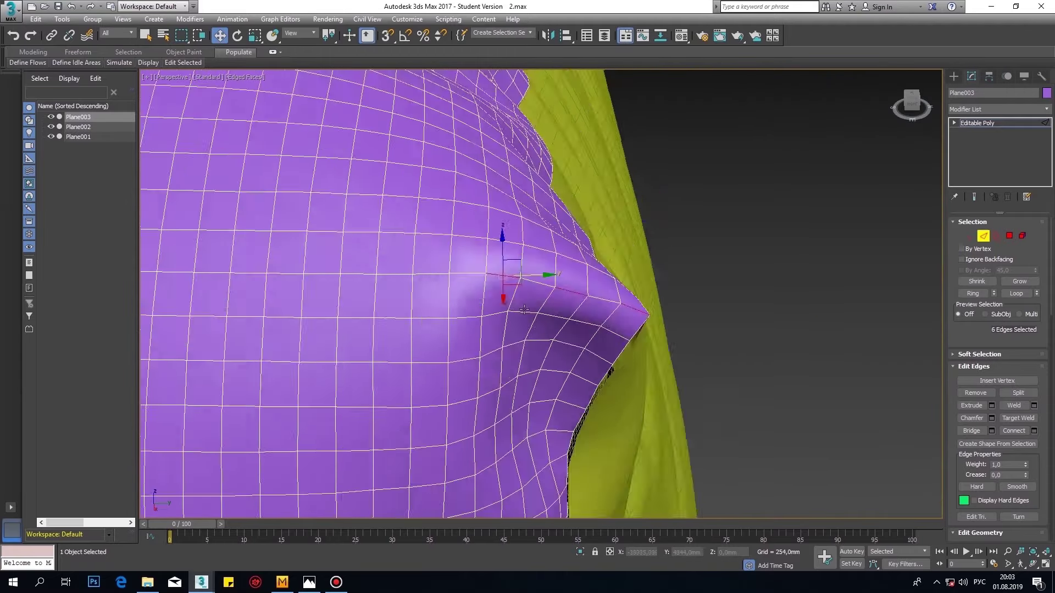
pyautogui.moveTo(548, 275)
pyautogui.keyDown('alt'); pyautogui.mouseDown(button='middle')
pyautogui.moveTo(755, 239)
pyautogui.moveTo(495, 236)
pyautogui.moveTo(781, 312)
pyautogui.moveTo(548, 316)
pyautogui.mouseUp(button='middle'); pyautogui.keyUp('alt')
pyautogui.scroll(3, 494, 236)
# - Extrude the border edges and detach the border strip polygons as Object001
pyautogui.hotkey('shift', 'e')
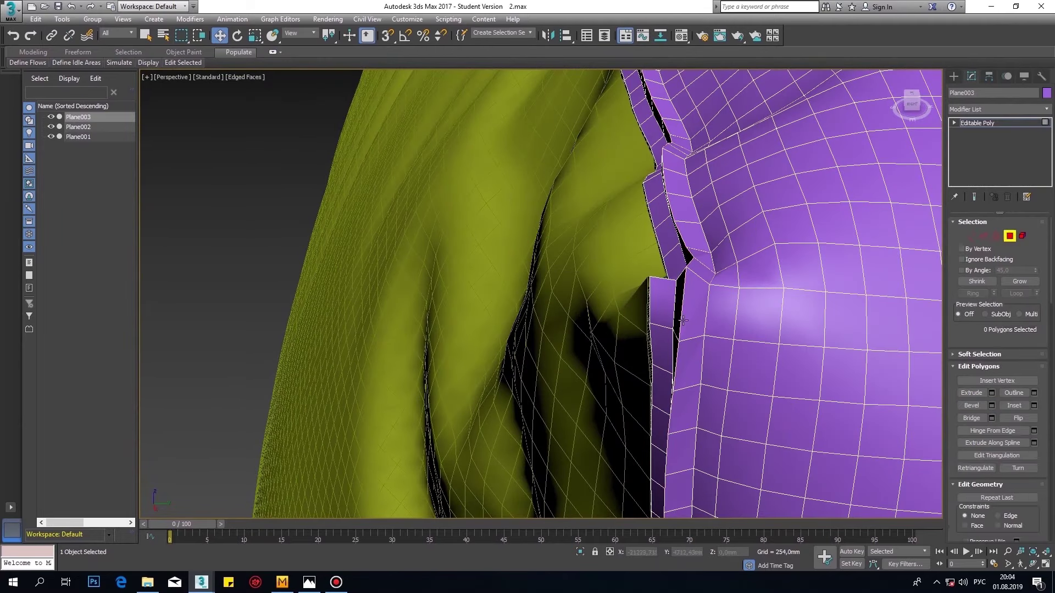
pyautogui.doubleClick(682, 320)
pyautogui.scroll(-2, 683, 321)
pyautogui.keyDown('alt'); pyautogui.moveTo(683, 320); pyautogui.dragTo(470, 262, button='middle'); pyautogui.keyUp('alt')
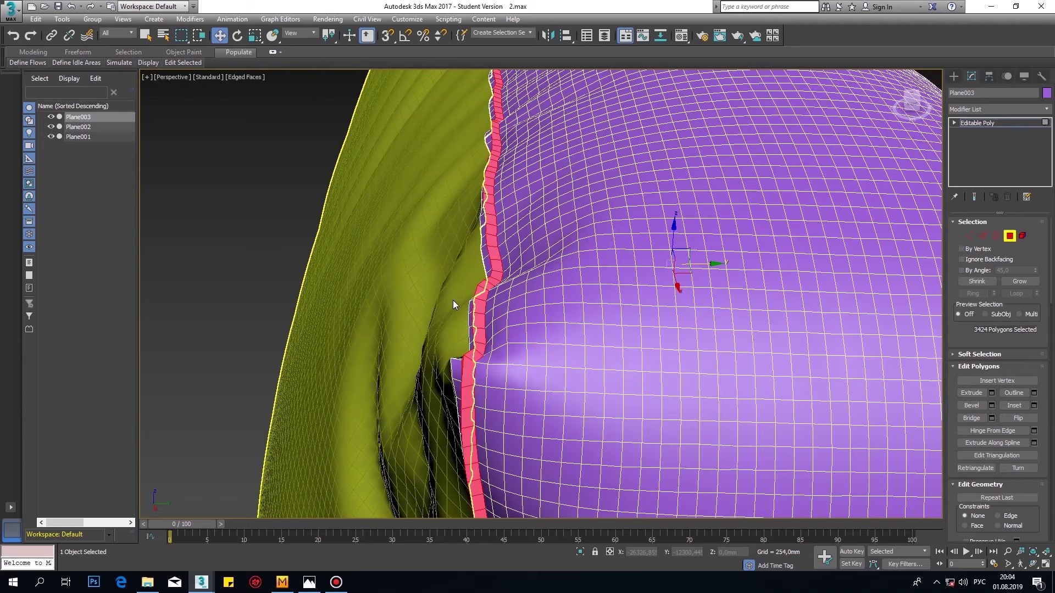
pyautogui.keyDown('alt'); pyautogui.moveTo(453, 299); pyautogui.dragTo(607, 322, button='middle'); pyautogui.keyUp('alt')
pyautogui.scroll(5, 608, 322)
pyautogui.scroll(-3, 1019, 437)
pyautogui.click(1019, 436)
pyautogui.click(971, 76)
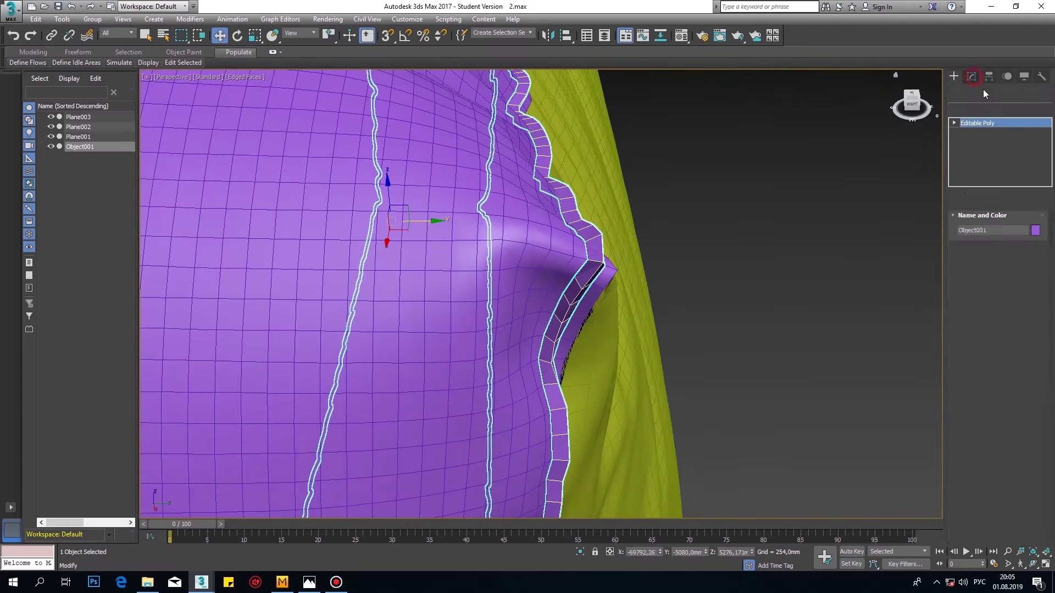
# - Chamfer the piping edges, then reselect the purple band Plane003
pyautogui.keyDown('alt'); pyautogui.moveTo(537, 269); pyautogui.dragTo(1021, 399, button='middle'); pyautogui.keyUp('alt')
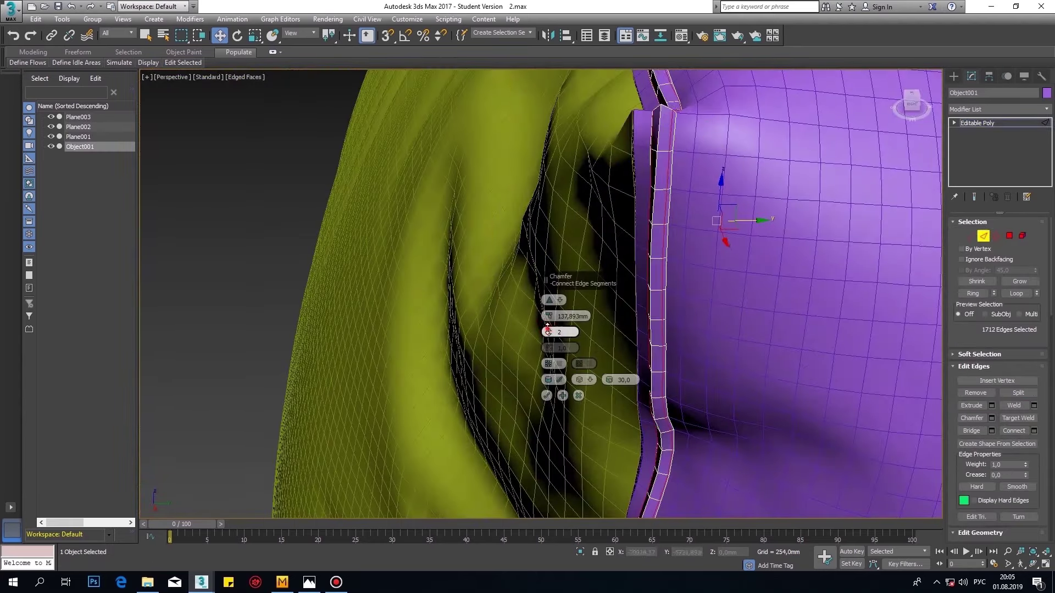
pyautogui.click(546, 395)
pyautogui.scroll(-5, 582, 295)
pyautogui.keyDown('alt'); pyautogui.moveTo(581, 294); pyautogui.dragTo(485, 298, button='middle'); pyautogui.keyUp('alt')
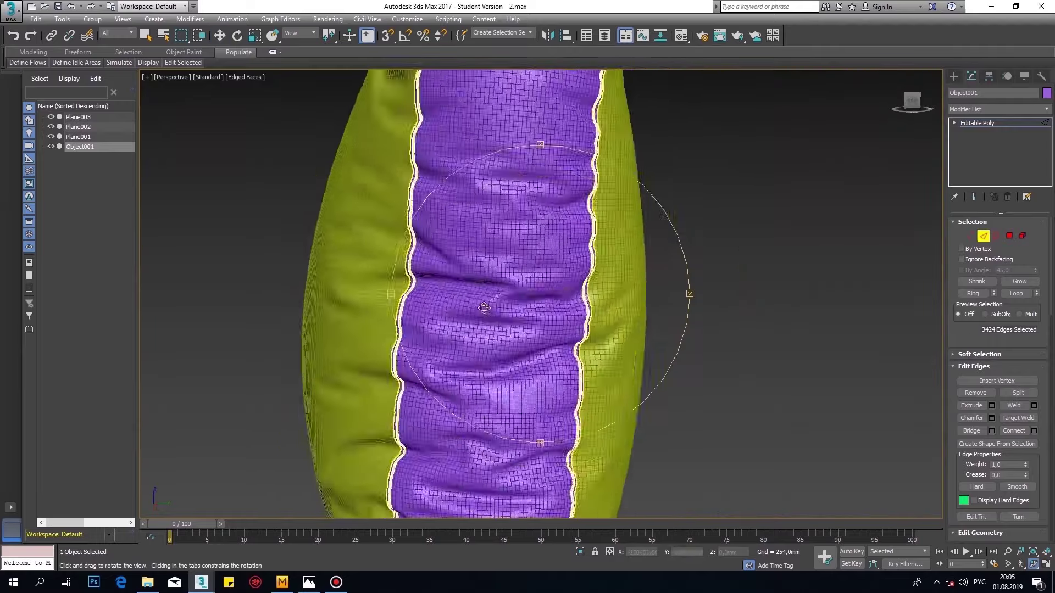
pyautogui.scroll(4, 426, 322)
pyautogui.click(429, 314)
pyautogui.scroll(5, 890, 177)
pyautogui.click(955, 73)
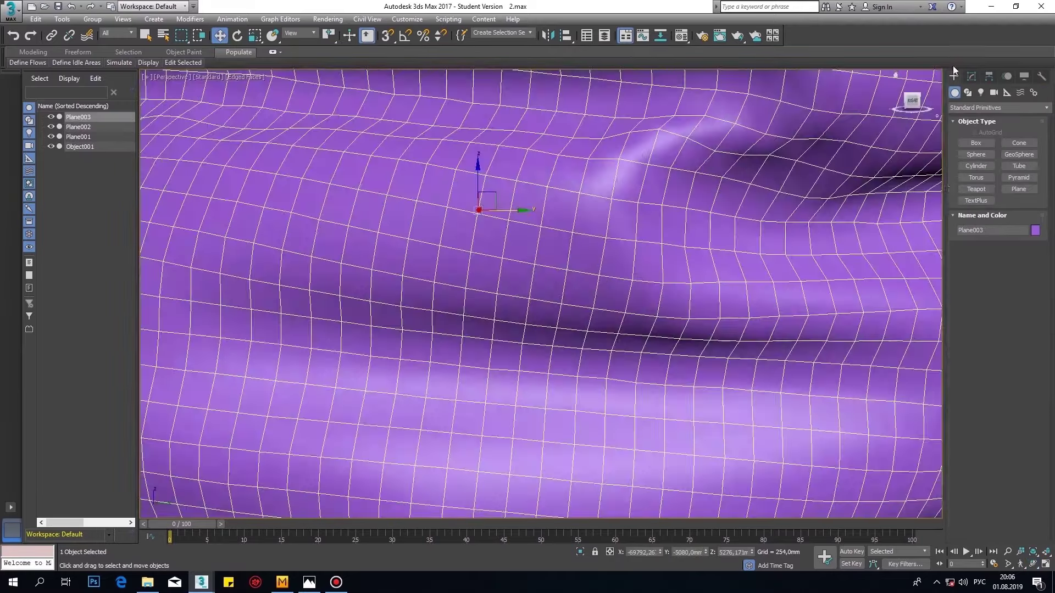
# - Extrude an edge loop inward across the band
pyautogui.doubleClick(553, 269)
pyautogui.scroll(-3, 581, 282)
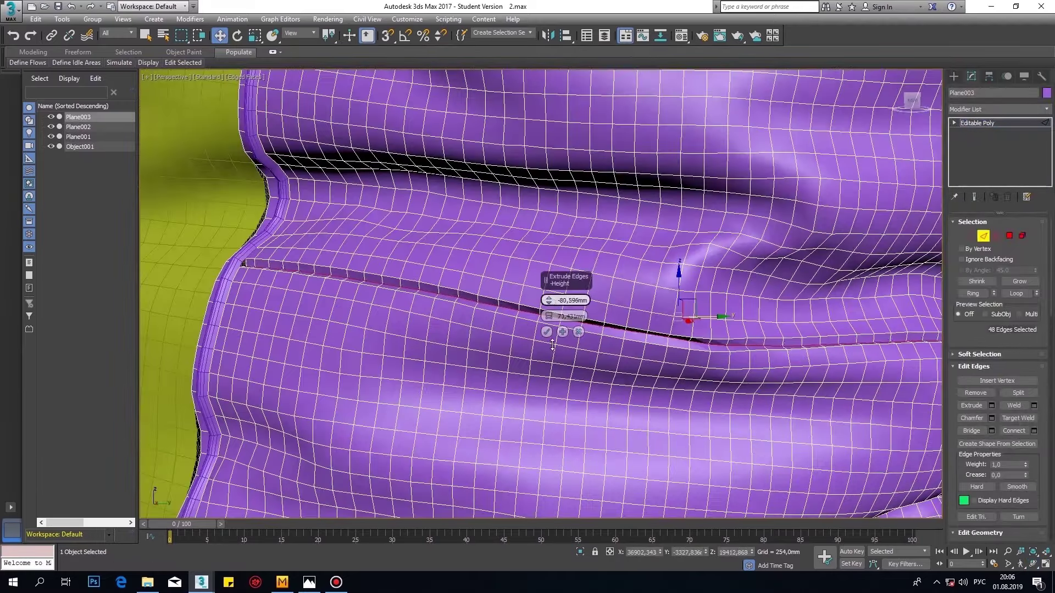
pyautogui.scroll(3, 545, 356)
pyautogui.click(546, 332)
pyautogui.scroll(2, 499, 333)
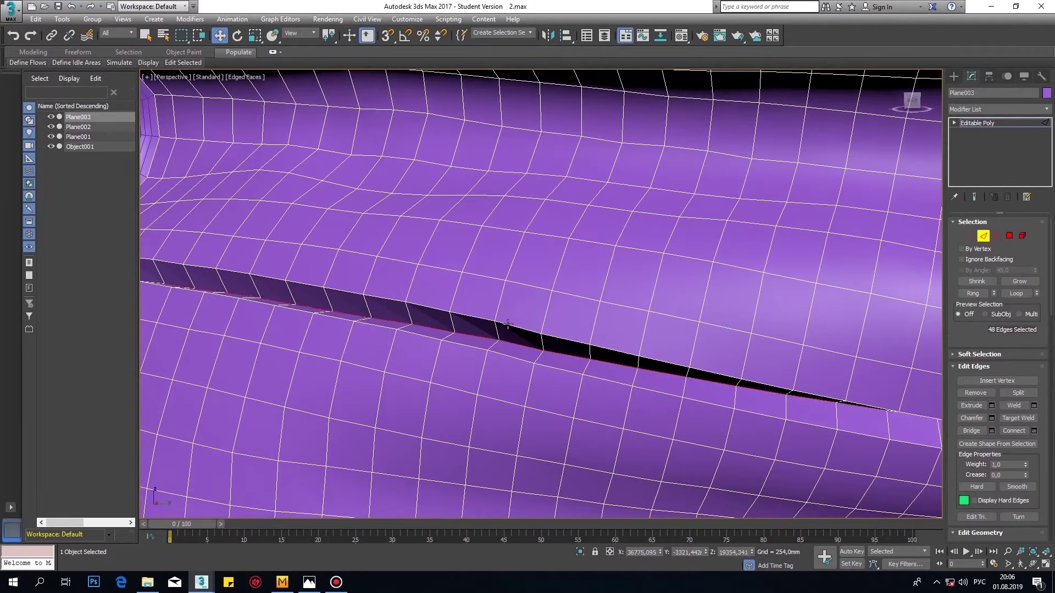
# - Chamfer the groove's edge loop to finish the seam groove
pyautogui.doubleClick(561, 339)
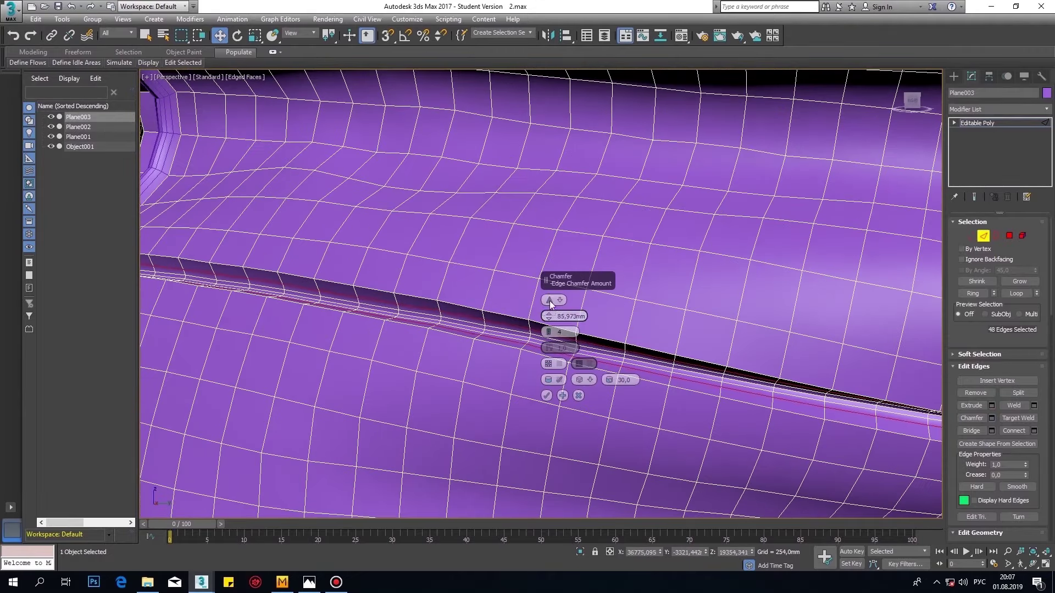
pyautogui.press('Return')
pyautogui.scroll(-3, 550, 304)
pyautogui.scroll(-3, 494, 330)
pyautogui.scroll(3, 231, 330)
pyautogui.scroll(-3, 468, 365)
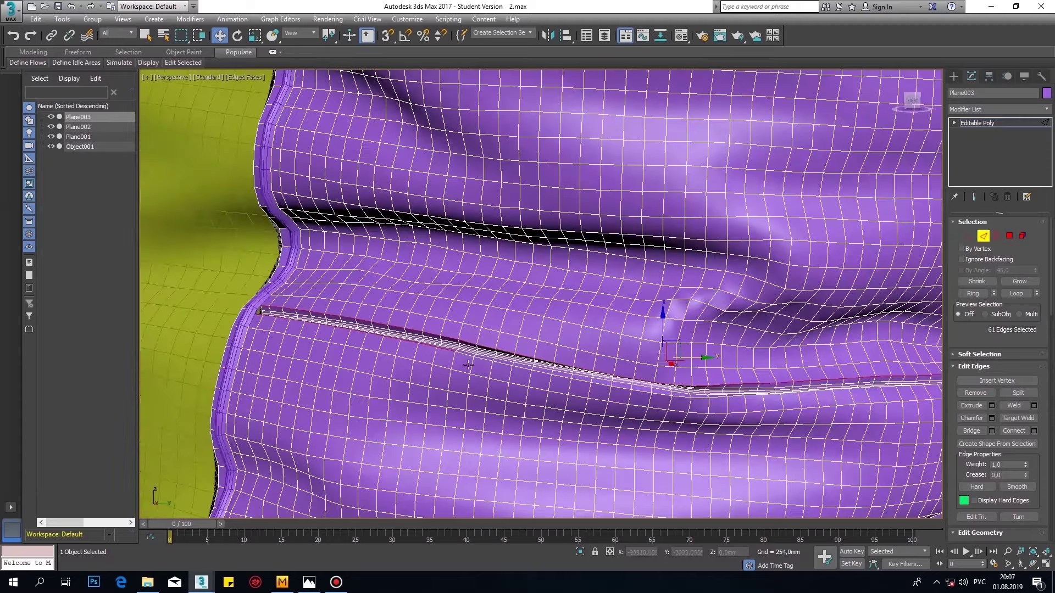
pyautogui.click(546, 397)
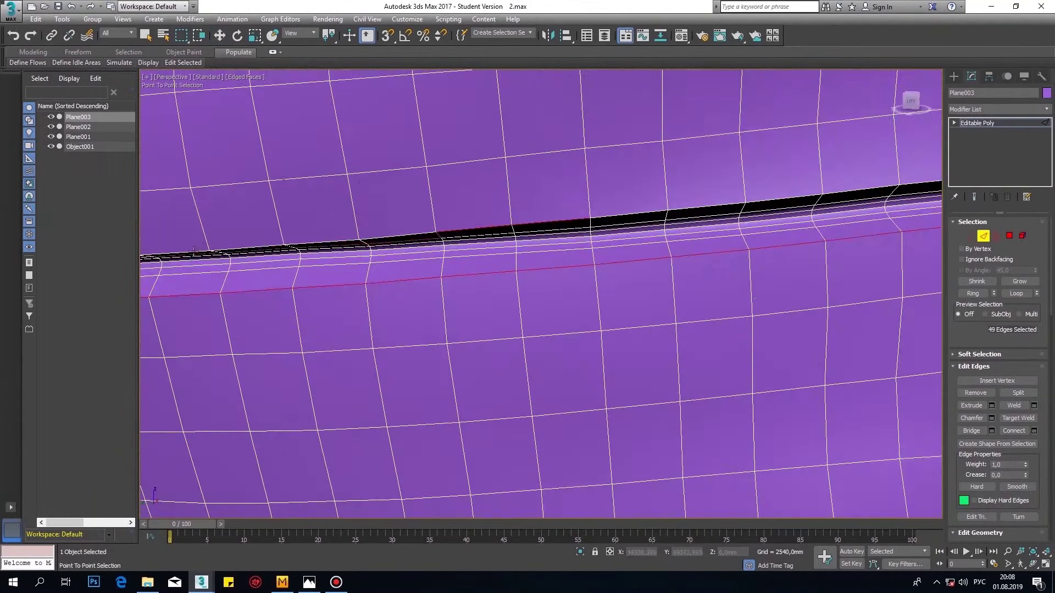
pyautogui.scroll(-5, 264, 165)
pyautogui.keyDown('alt'); pyautogui.moveTo(607, 129); pyautogui.dragTo(623, 183, button='middle'); pyautogui.keyUp('alt')
pyautogui.scroll(5, 707, 166)
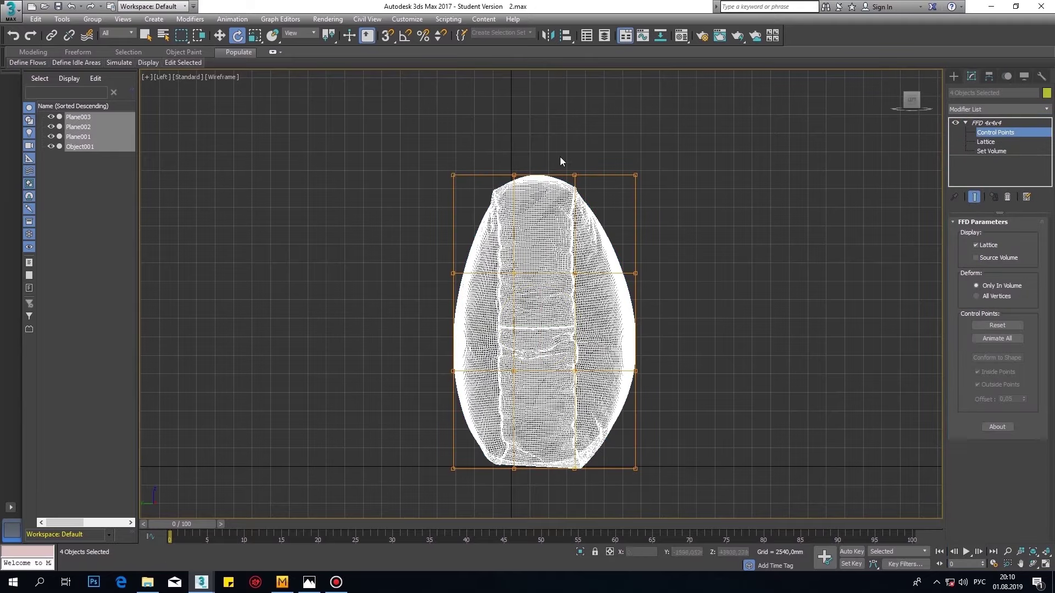
# - Move the FFD 4x4x4 control points in Front and Left views, then bake the lattice into the pillow
pyautogui.click(965, 124)
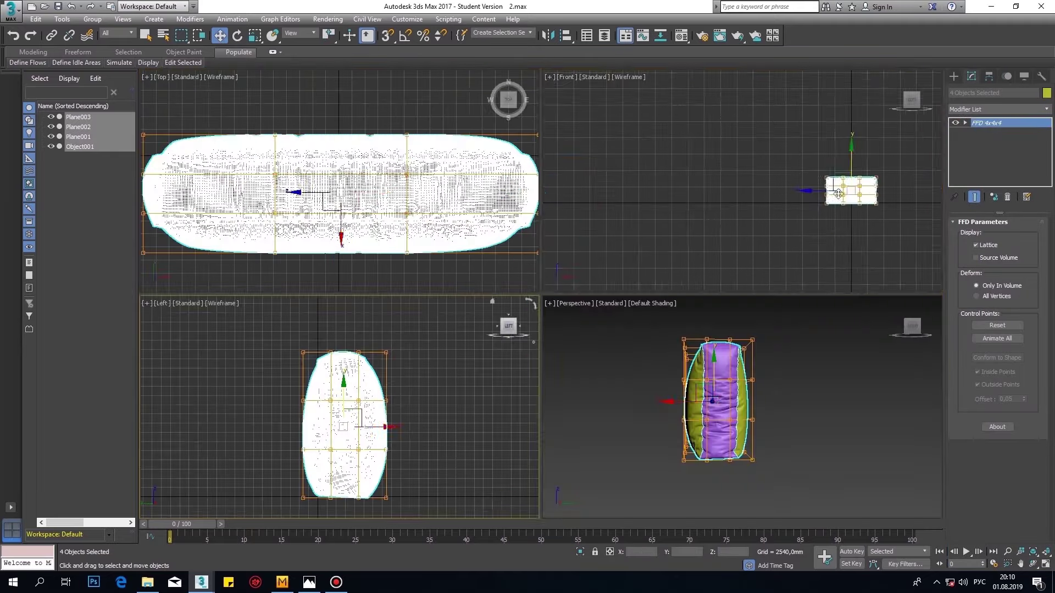
pyautogui.press('1')
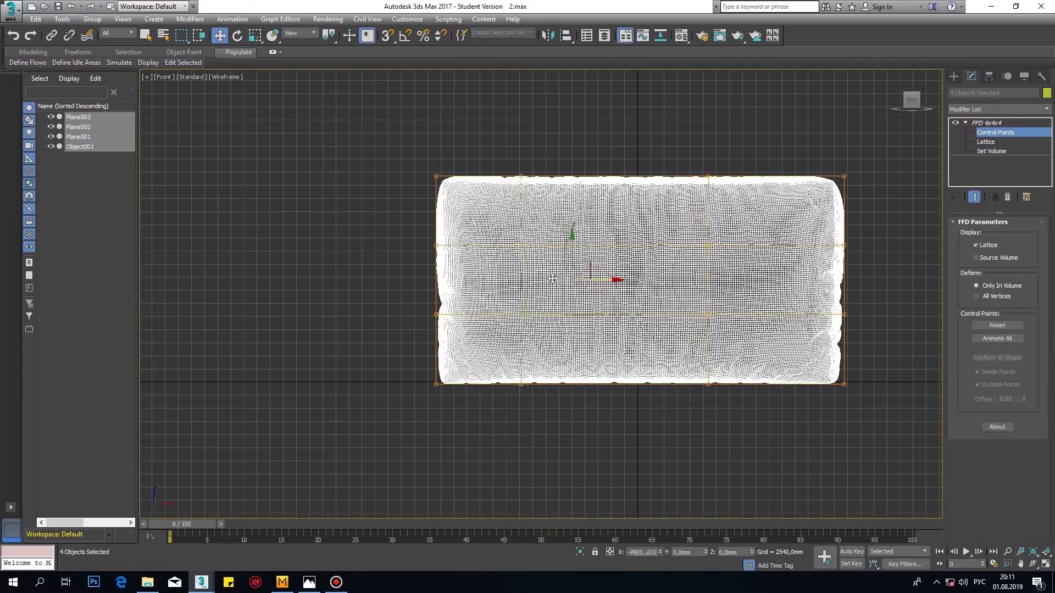
pyautogui.hotkey('alt', 'w')
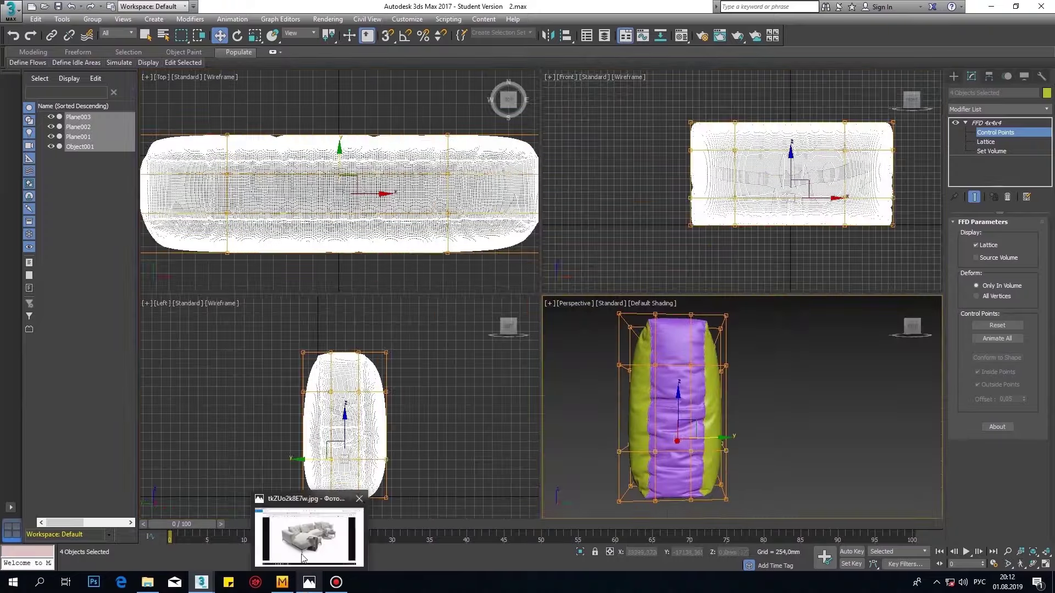
pyautogui.hotkey('alt', 'w')
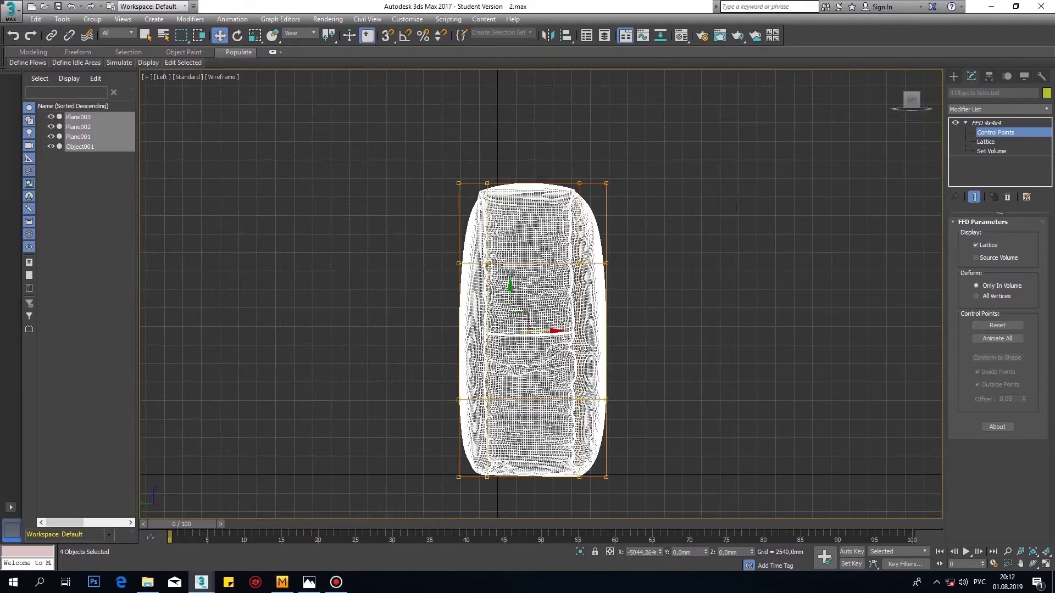
pyautogui.hotkey('ctrl', 'z')
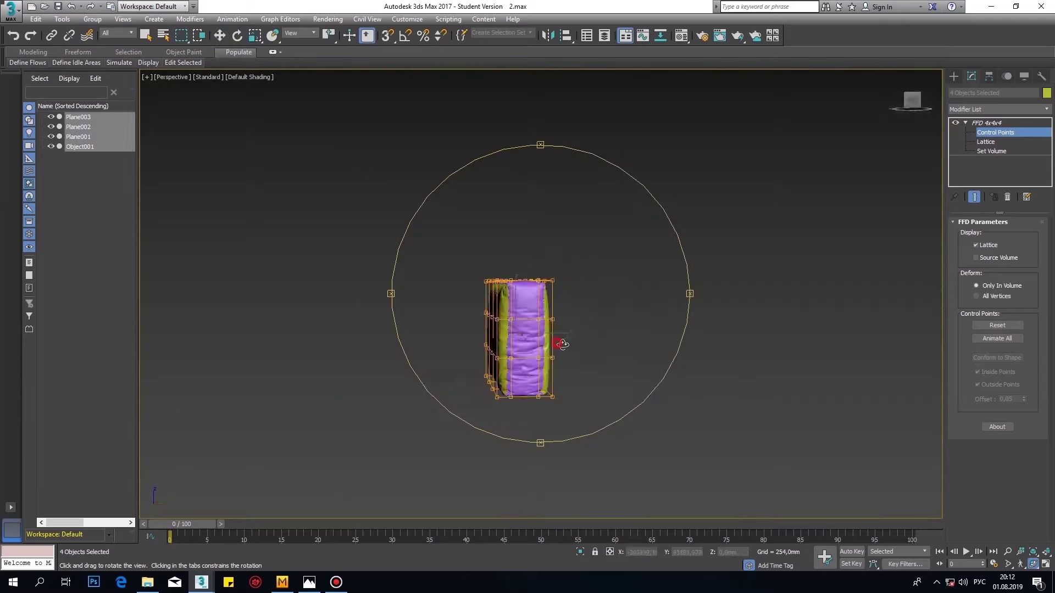
pyautogui.keyDown('alt'); pyautogui.moveTo(560, 346); pyautogui.dragTo(542, 358, button='middle'); pyautogui.keyUp('alt')
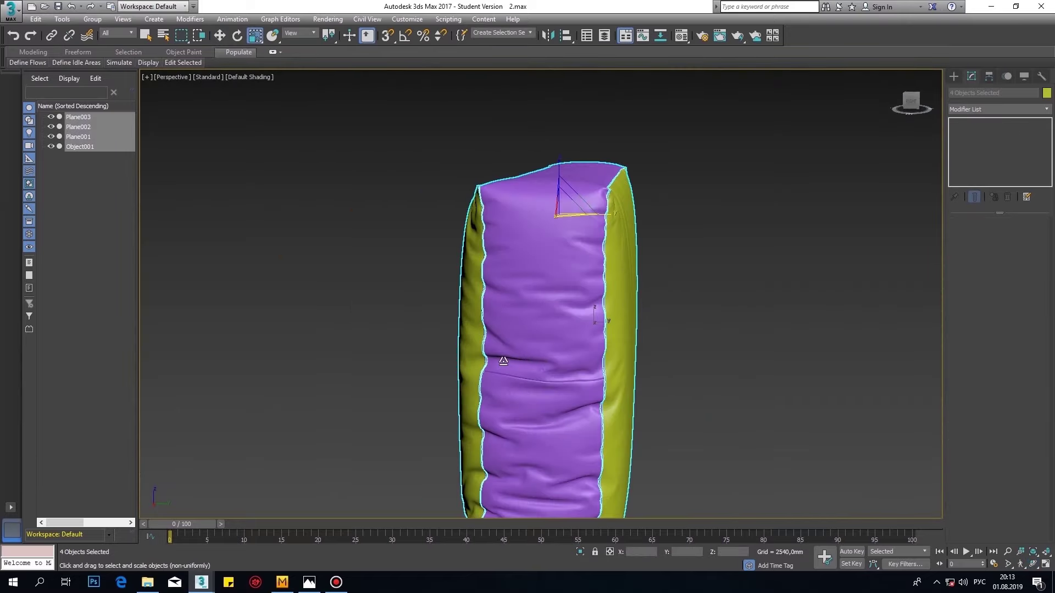
pyautogui.rightClick(576, 321)
# - Switch to Marvelous Designer and delete the 15 exported material and object files
pyautogui.click(282, 582)
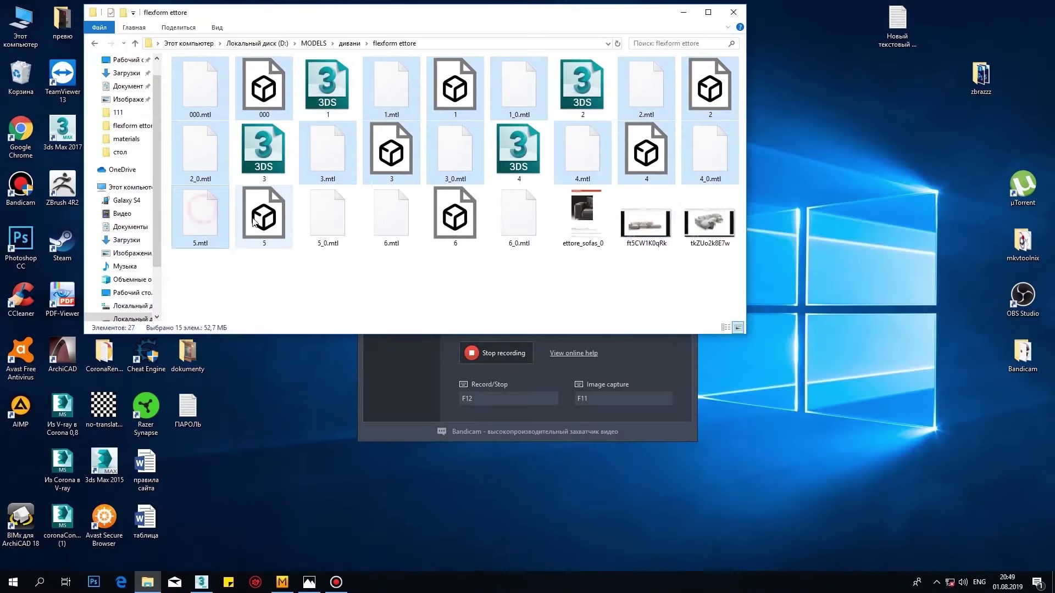
pyautogui.press('Delete')
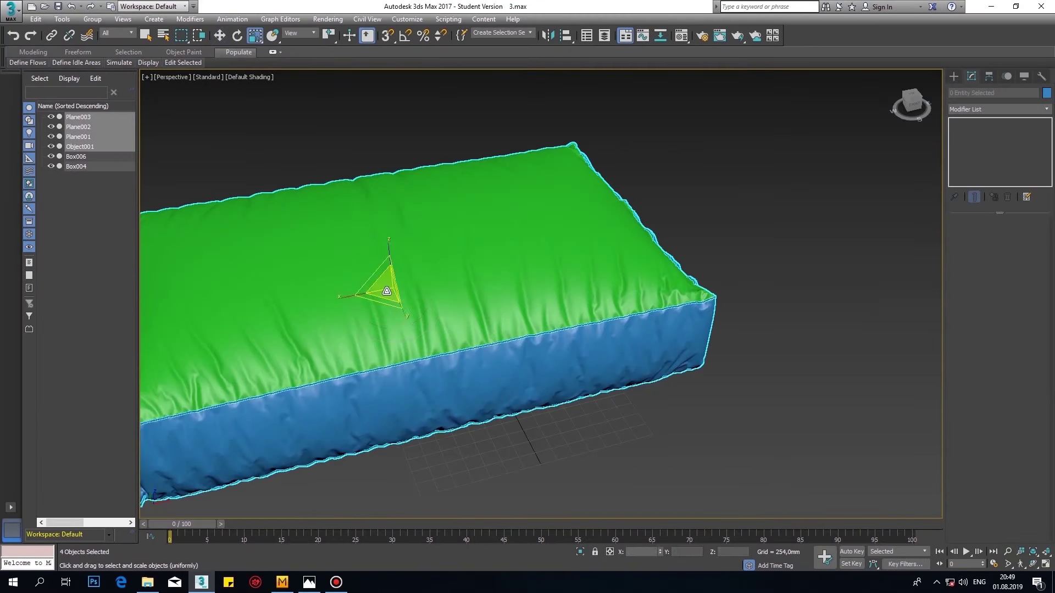
# - Frame the green seat cushion and create two mirrored copies of it
pyautogui.click(1046, 565)
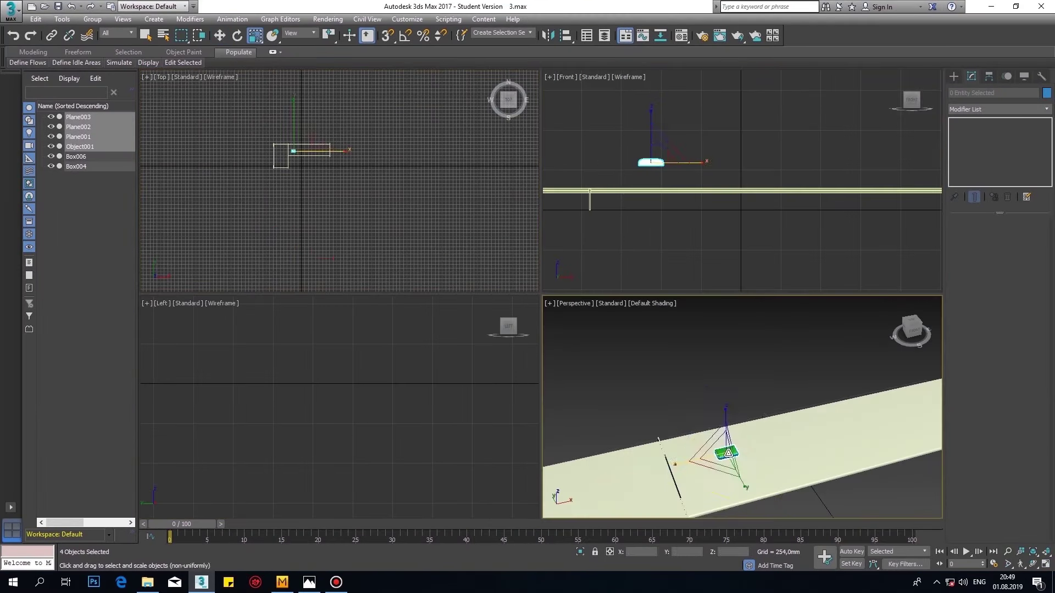
pyautogui.press('z')
pyautogui.scroll(3, 615, 212)
pyautogui.hotkey('alt', 'w')
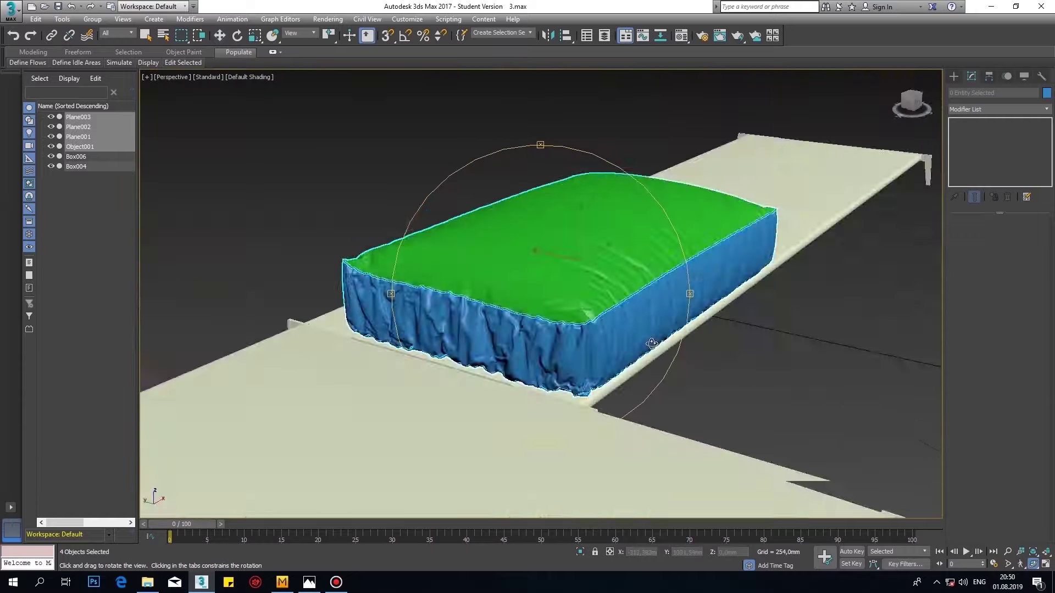
pyautogui.scroll(3, 616, 211)
pyautogui.scroll(2, 616, 212)
pyautogui.moveTo(615, 212)
pyautogui.keyDown('alt'); pyautogui.mouseDown(button='middle')
pyautogui.moveTo(537, 294)
pyautogui.moveTo(364, 288)
pyautogui.mouseUp(button='middle'); pyautogui.keyUp('alt')
pyautogui.scroll(-5, 536, 294)
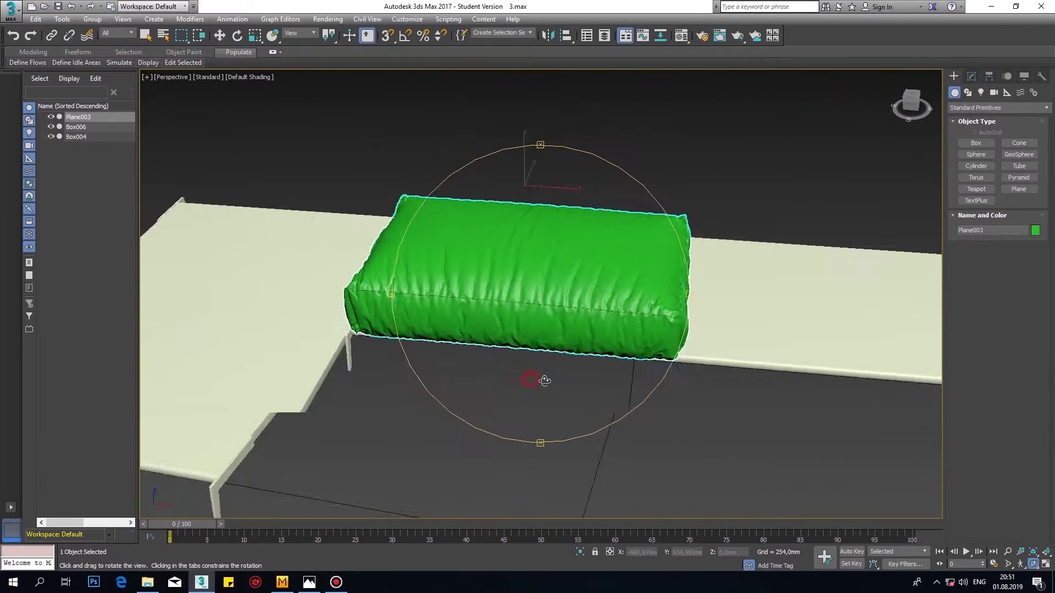
pyautogui.click(503, 379)
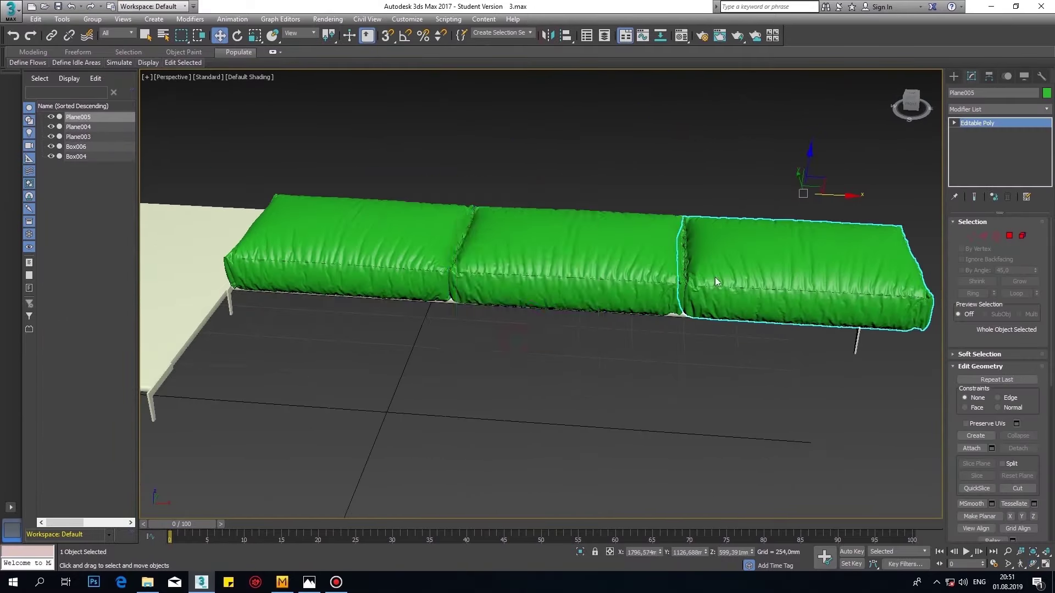
pyautogui.click(497, 377)
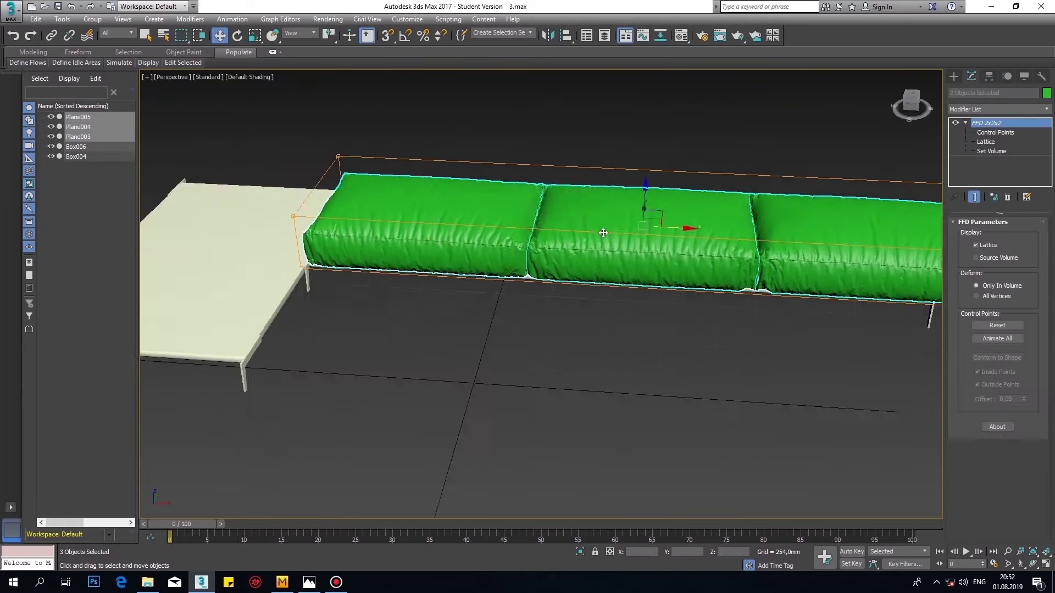
# - Select the lattice points at the row's far end to stretch the cushions to the frame
pyautogui.press('z')
pyautogui.moveTo(861, 157); pyautogui.dragTo(779, 358)
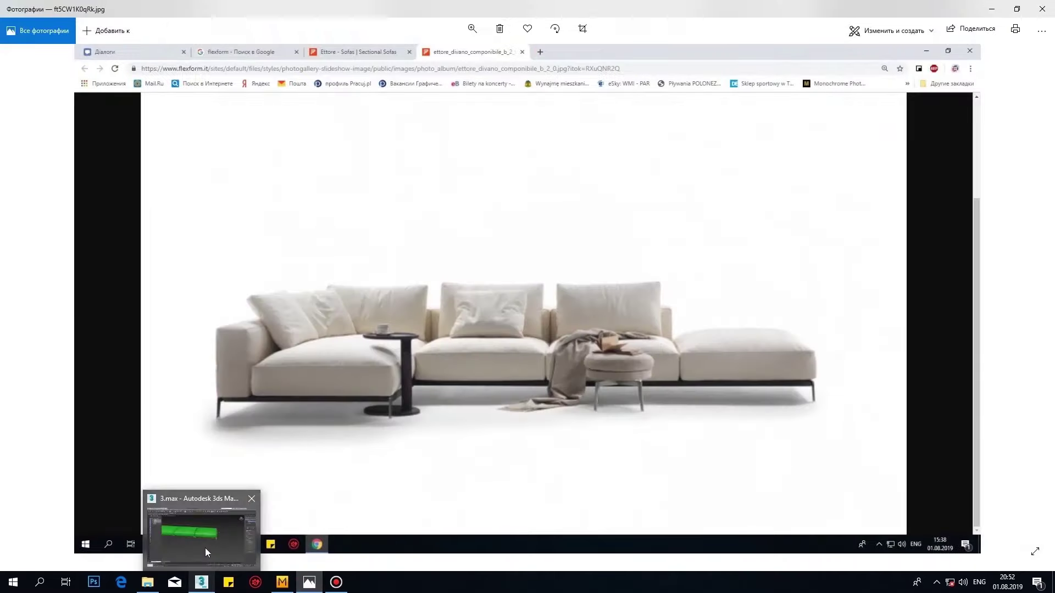
pyautogui.click(201, 581)
pyautogui.rightClick(602, 355)
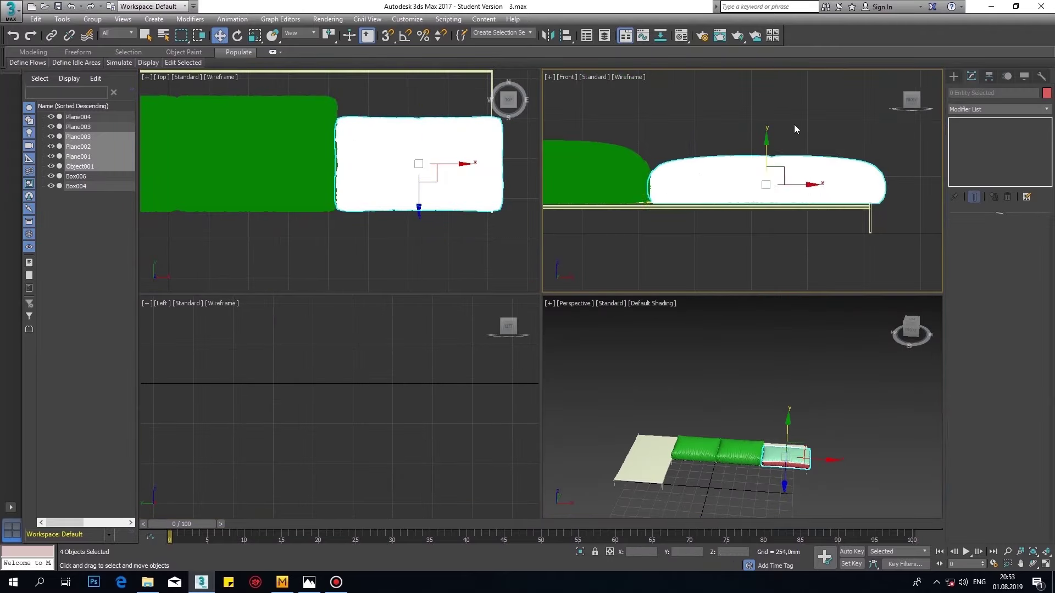
# - Maximize the perspective view and orbit in close to inspect the seat cushions
pyautogui.hotkey('alt', 'w')
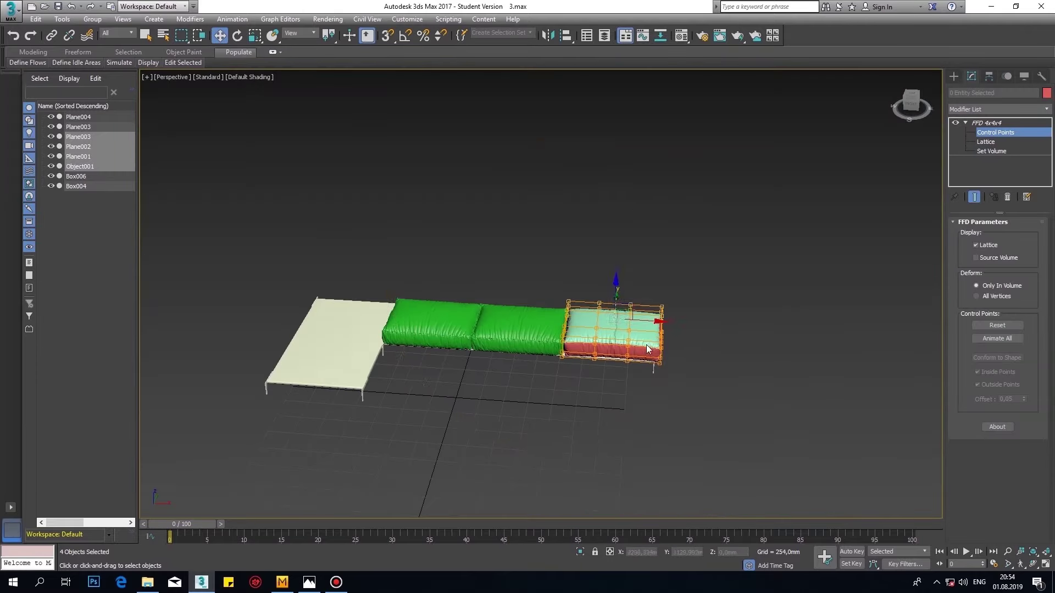
pyautogui.moveTo(538, 297)
pyautogui.keyDown('alt'); pyautogui.mouseDown(button='middle')
pyautogui.moveTo(653, 397)
pyautogui.moveTo(570, 271)
pyautogui.moveTo(575, 345)
pyautogui.mouseUp(button='middle'); pyautogui.keyUp('alt')
pyautogui.scroll(5, 654, 396)
pyautogui.scroll(-5, 575, 345)
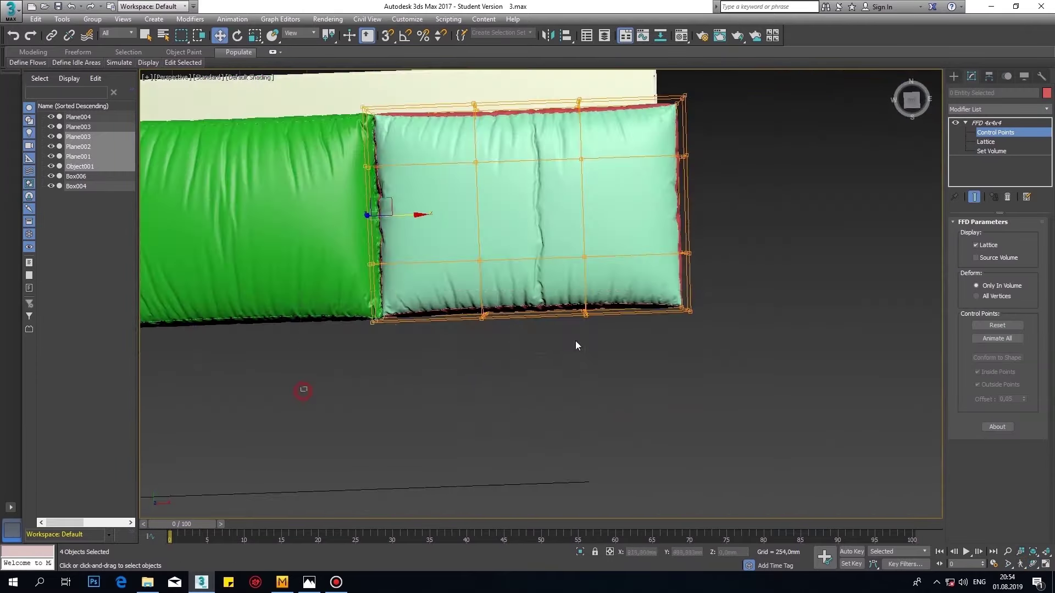
pyautogui.click(1033, 564)
pyautogui.moveTo(549, 308); pyautogui.dragTo(571, 324)
pyautogui.scroll(-5, 570, 324)
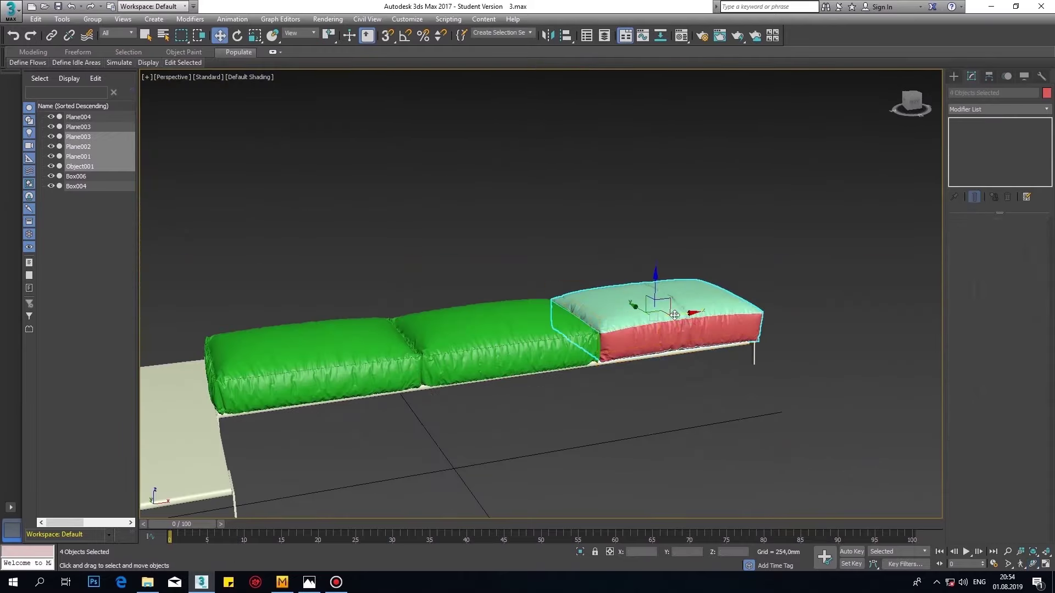
pyautogui.scroll(8, 570, 324)
pyautogui.scroll(-5, 570, 324)
pyautogui.scroll(5, 570, 324)
pyautogui.scroll(-4, 506, 330)
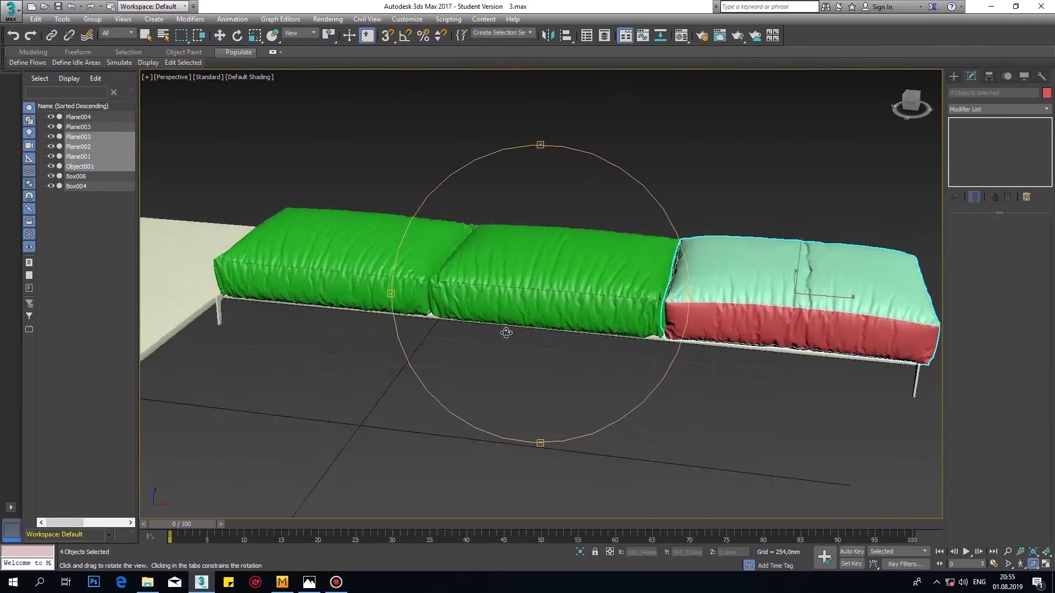
pyautogui.scroll(-3, 486, 298)
# - Rotate the cushion copy to lie across the chaise and check its fit from above
pyautogui.press('w')
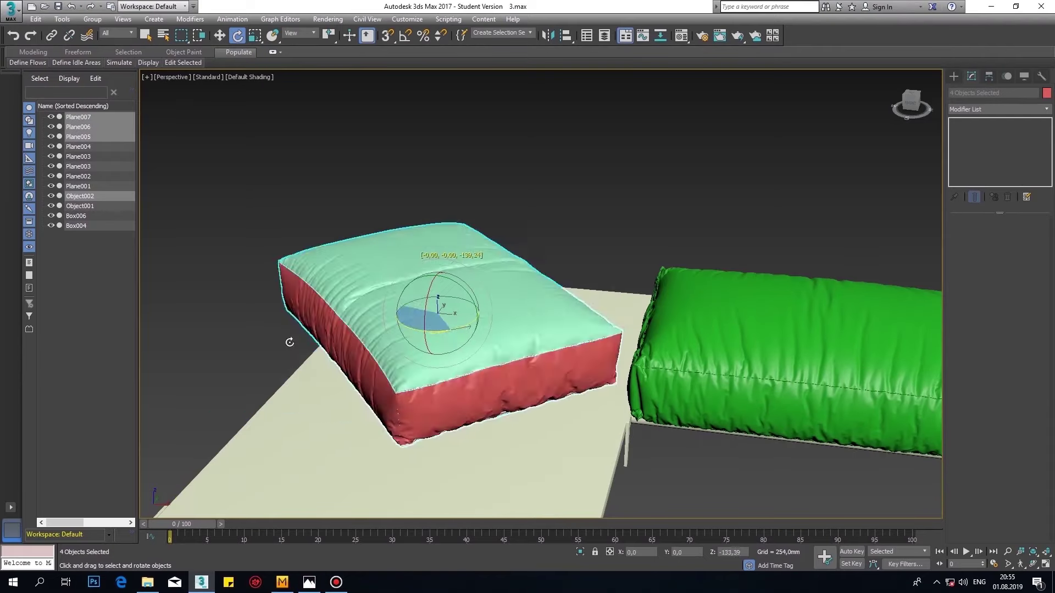
pyautogui.moveTo(459, 274)
pyautogui.mouseDown(button='middle')
pyautogui.moveTo(522, 438)
pyautogui.moveTo(523, 230)
pyautogui.mouseUp(button='middle')
pyautogui.scroll(3, 522, 230)
pyautogui.click(1033, 564)
pyautogui.moveTo(660, 330); pyautogui.dragTo(849, 421)
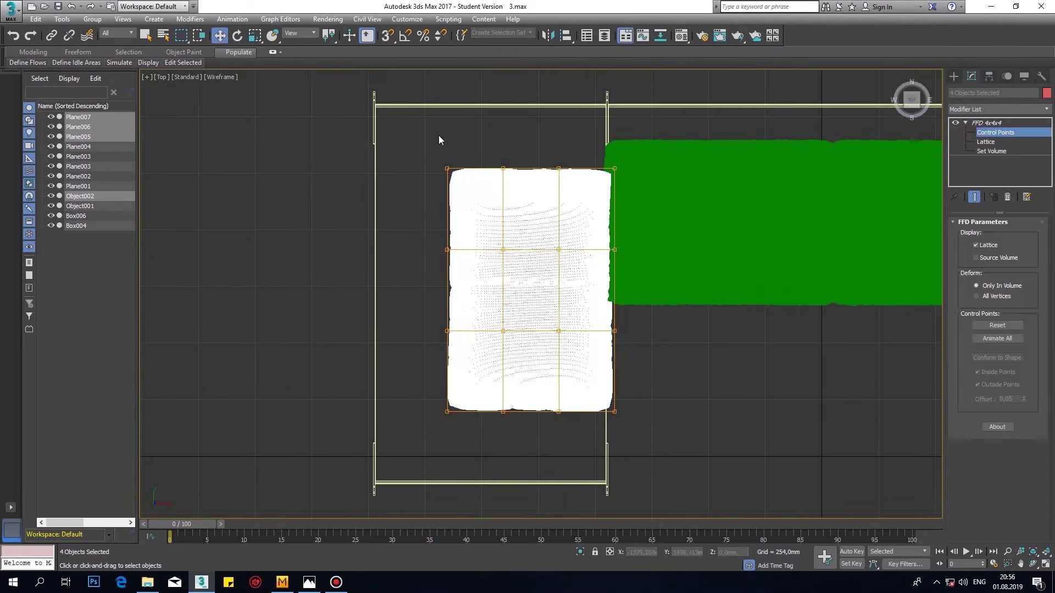
pyautogui.moveTo(431, 291); pyautogui.dragTo(445, 258, button='middle')
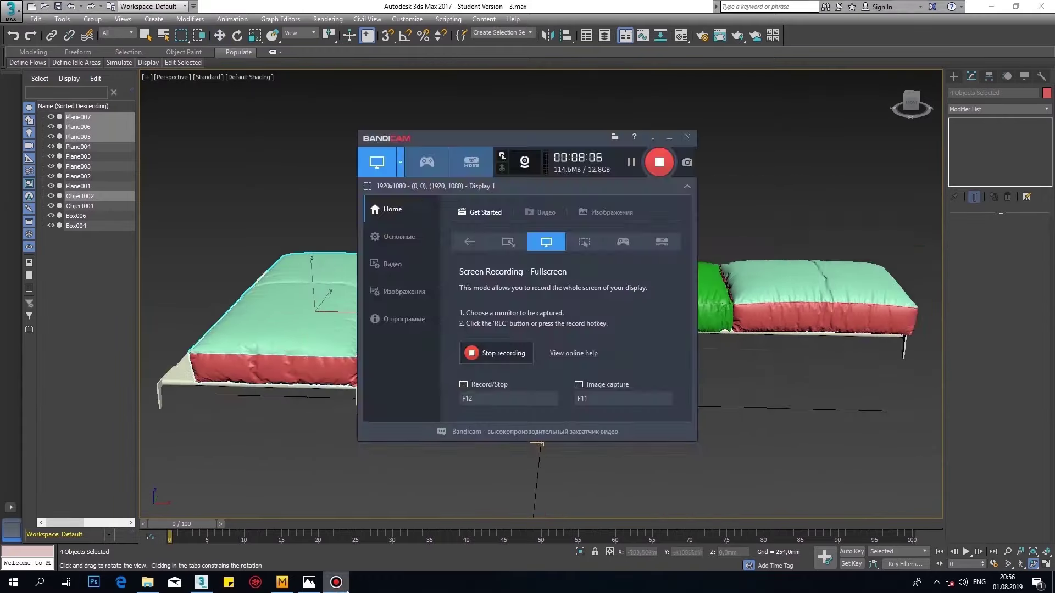
pyautogui.moveTo(512, 338)
pyautogui.mouseDown()
pyautogui.moveTo(711, 377)
pyautogui.moveTo(449, 387)
pyautogui.mouseUp()
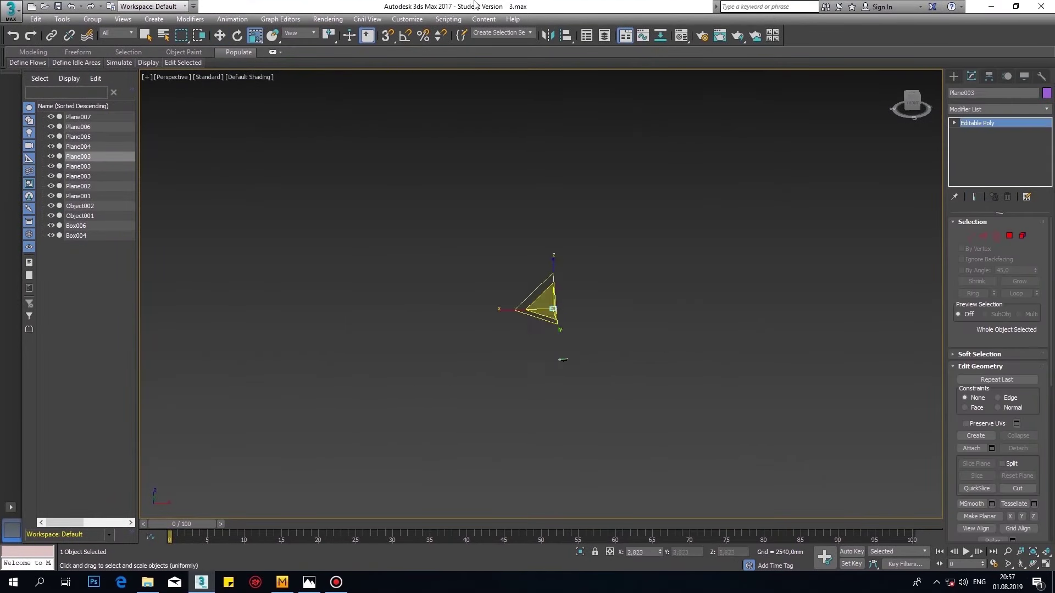
# - Show all four views and compare the sofa front view with the reference photo
pyautogui.press('w')
pyautogui.hotkey('alt', 'w')
pyautogui.click(722, 166)
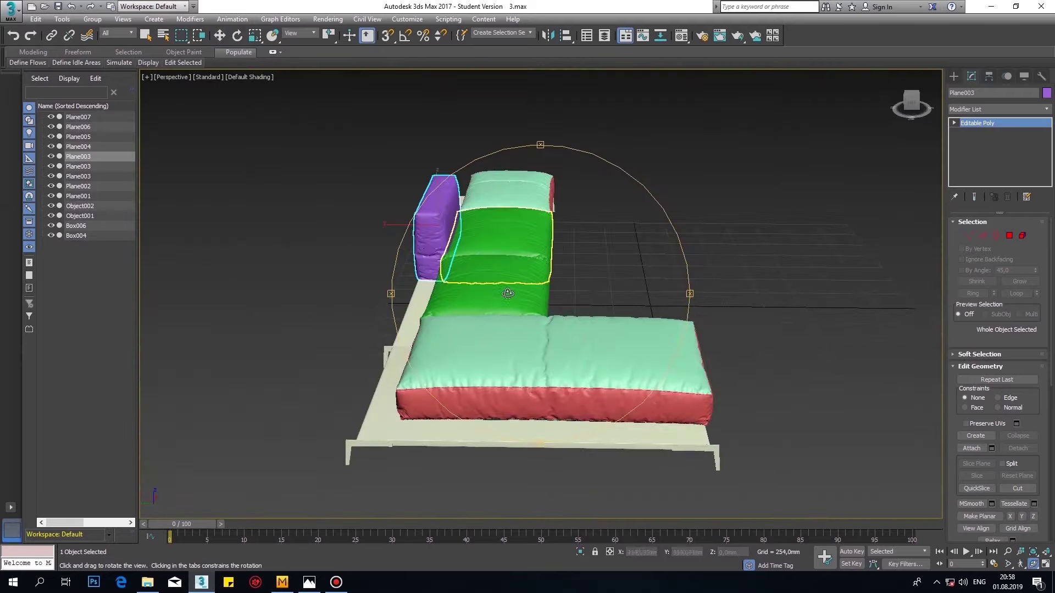
pyautogui.click(308, 582)
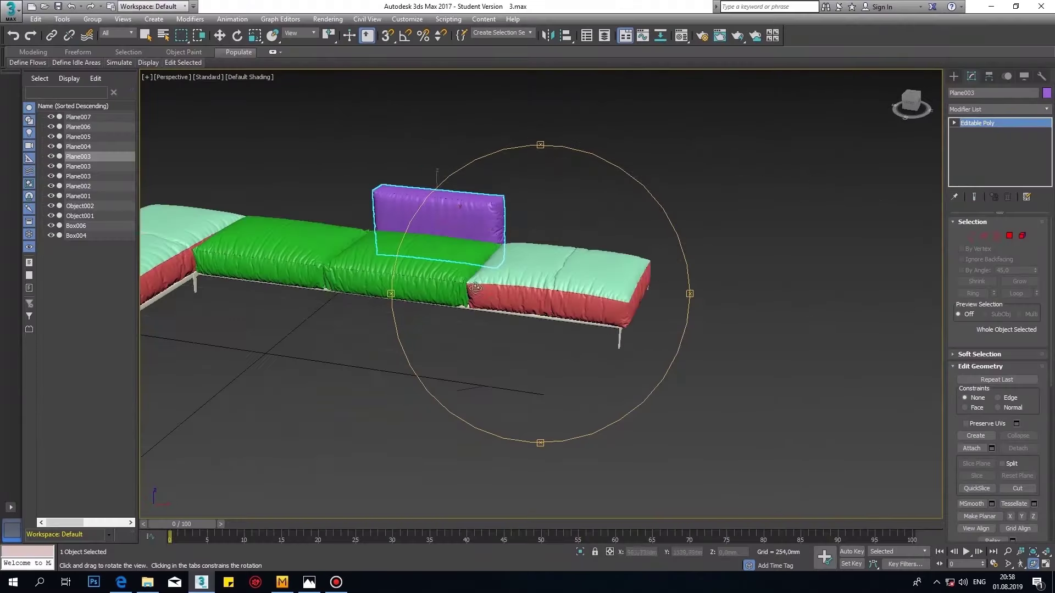
pyautogui.click(910, 99)
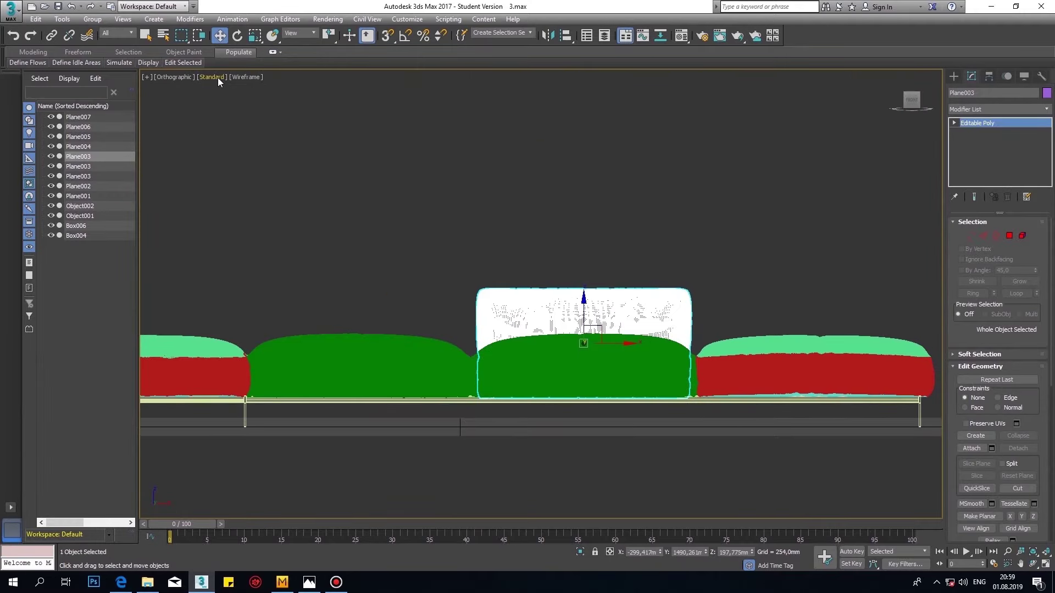
# - Add an FFD 2x2x2 (xffd) to the back cushion and turn a copy sideways for the chaise end
pyautogui.write('xffd')
pyautogui.press('Return')
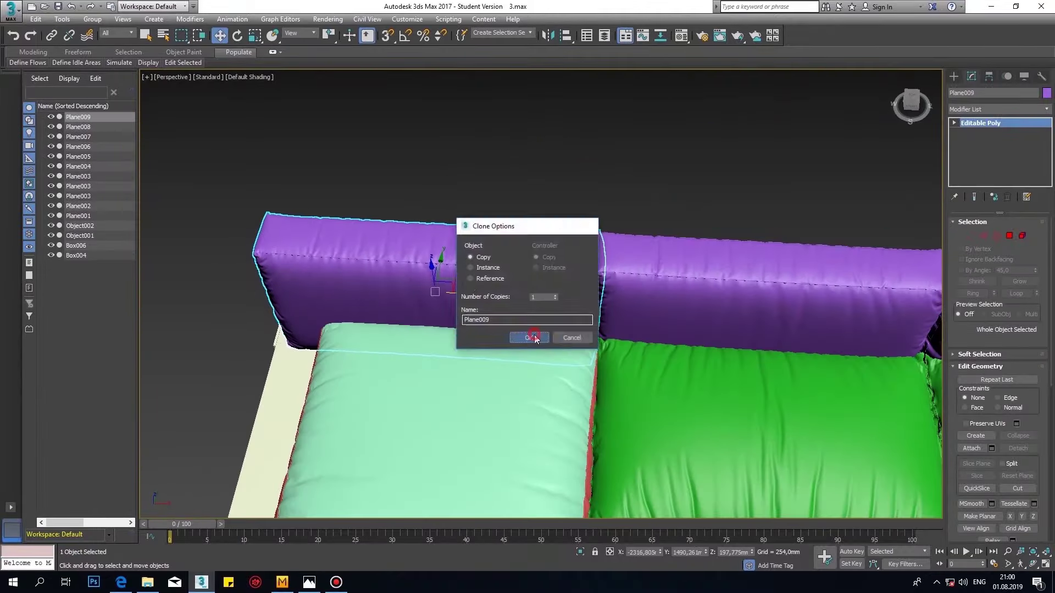
pyautogui.scroll(-3, 472, 181)
pyautogui.keyDown('alt'); pyautogui.moveTo(567, 242); pyautogui.dragTo(478, 174, button='middle'); pyautogui.keyUp('alt')
pyautogui.click(478, 173)
pyautogui.press('e')
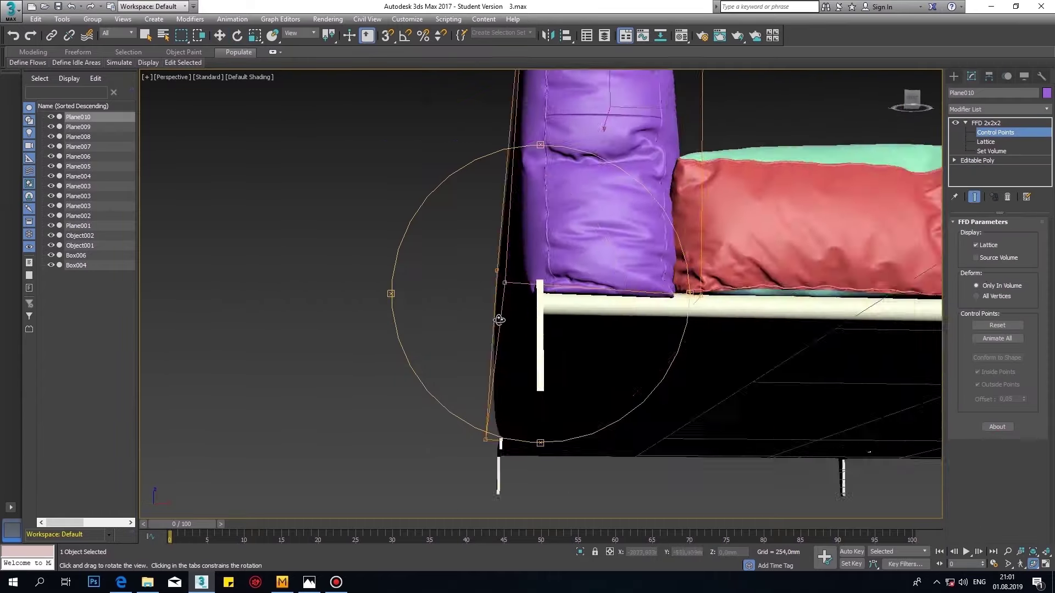
# - Collapse the side cushion's lattice into an editable poly mesh
pyautogui.keyDown('alt'); pyautogui.moveTo(549, 274); pyautogui.dragTo(483, 254, button='middle'); pyautogui.keyUp('alt')
pyautogui.rightClick(483, 254)
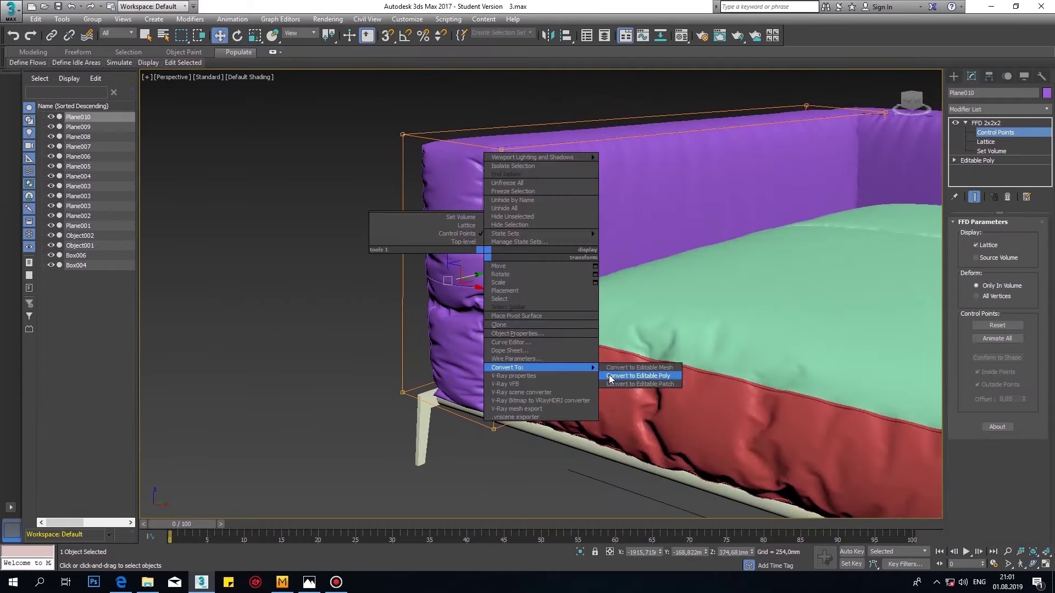
pyautogui.click(611, 378)
pyautogui.keyDown('alt'); pyautogui.moveTo(611, 378); pyautogui.dragTo(626, 342, button='middle'); pyautogui.keyUp('alt')
pyautogui.hotkey('ctrl', 'z')
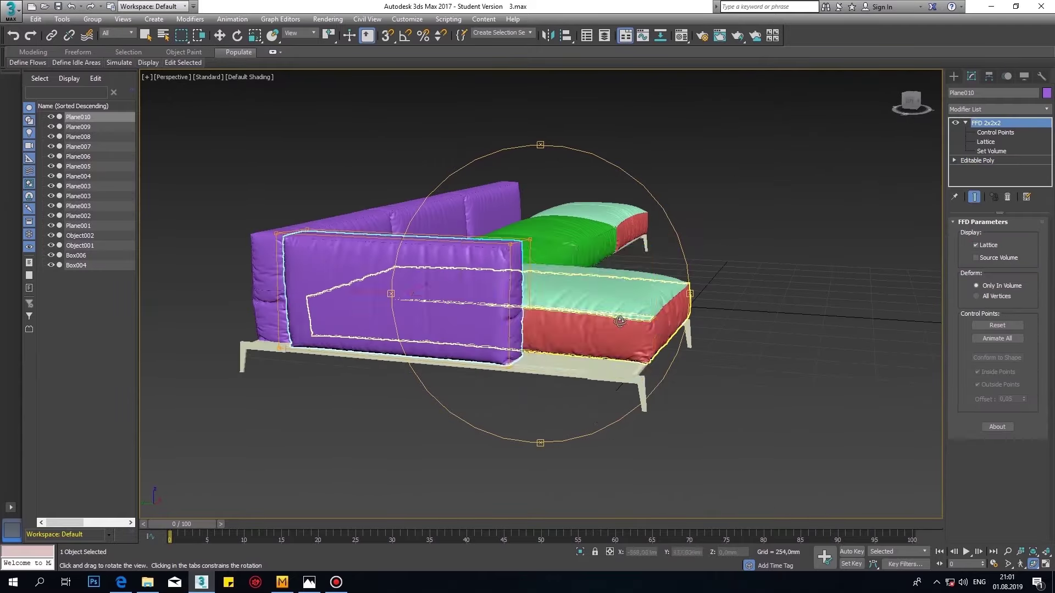
pyautogui.moveTo(484, 328)
pyautogui.keyDown('alt'); pyautogui.mouseDown(button='middle')
pyautogui.moveTo(419, 361)
pyautogui.moveTo(606, 345)
pyautogui.moveTo(506, 300)
pyautogui.mouseUp(button='middle'); pyautogui.keyUp('alt')
pyautogui.scroll(4, 365, 325)
pyautogui.scroll(-2, 365, 325)
pyautogui.hotkey('ctrl', 'y')
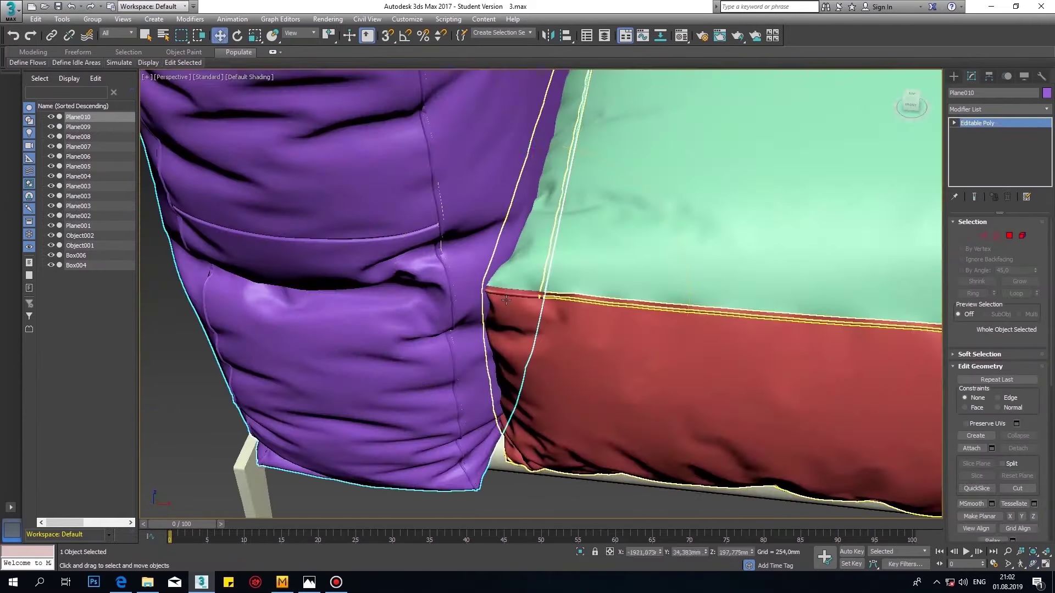
# - Add an FFD 4x4x4 to the teal-and-red cushion and edit its control points
pyautogui.scroll(-3, 623, 370)
pyautogui.moveTo(550, 329)
pyautogui.keyDown('alt'); pyautogui.mouseDown(button='middle')
pyautogui.moveTo(494, 308)
pyautogui.moveTo(538, 297)
pyautogui.mouseUp(button='middle'); pyautogui.keyUp('alt')
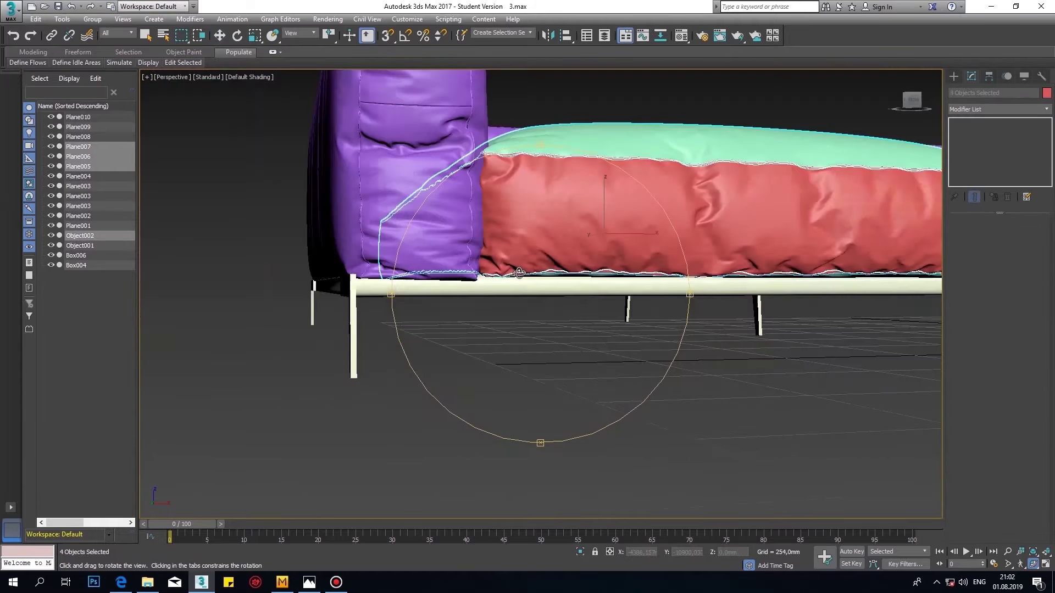
pyautogui.scroll(3, 538, 296)
pyautogui.click(998, 108)
pyautogui.click(1007, 421)
pyautogui.click(995, 133)
pyautogui.moveTo(604, 307)
pyautogui.keyDown('alt'); pyautogui.mouseDown(button='middle')
pyautogui.moveTo(549, 275)
pyautogui.moveTo(665, 318)
pyautogui.moveTo(584, 308)
pyautogui.mouseUp(button='middle'); pyautogui.keyUp('alt')
pyautogui.rightClick(584, 307)
pyautogui.click(736, 455)
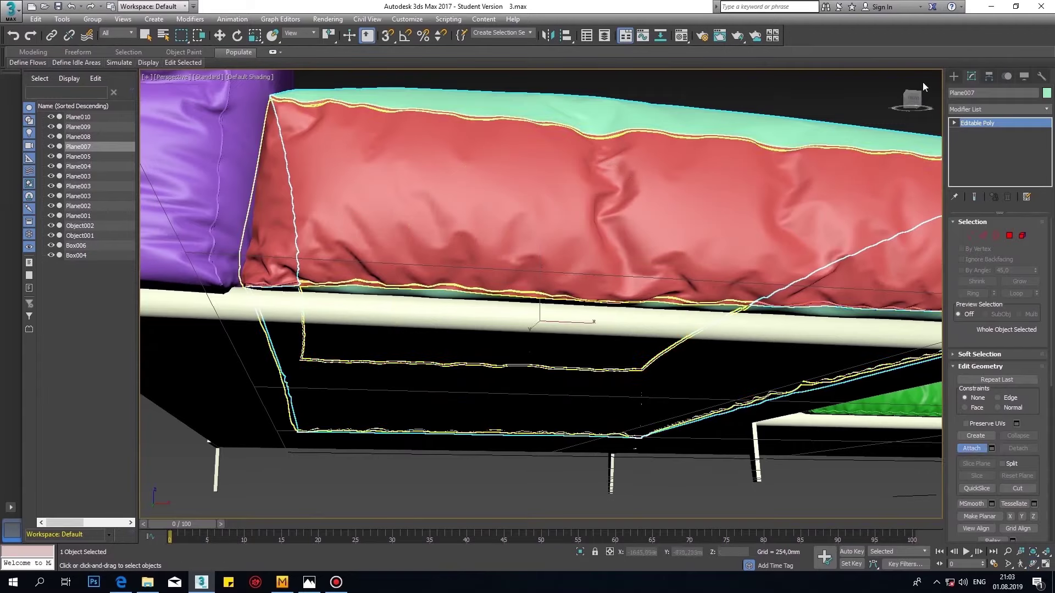
pyautogui.hotkey('ctrl', 'z')
# - Select four cushion pieces together and apply an FFD 2x2x2 before converting them
pyautogui.keyDown('alt'); pyautogui.moveTo(336, 504); pyautogui.dragTo(483, 388, button='middle'); pyautogui.keyUp('alt')
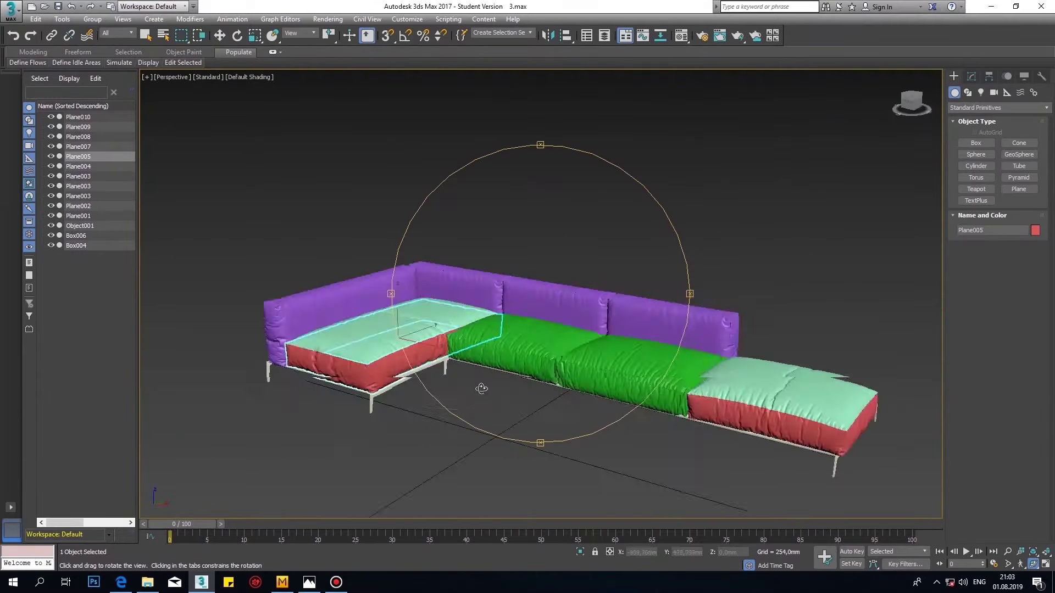
pyautogui.scroll(5, 393, 346)
pyautogui.scroll(4, 501, 200)
pyautogui.moveTo(501, 200)
pyautogui.keyDown('alt'); pyautogui.mouseDown(button='middle')
pyautogui.moveTo(556, 153)
pyautogui.moveTo(510, 288)
pyautogui.moveTo(434, 344)
pyautogui.moveTo(615, 332)
pyautogui.mouseUp(button='middle'); pyautogui.keyUp('alt')
pyautogui.click(1000, 110)
pyautogui.click(1001, 423)
pyautogui.scroll(-5, 541, 294)
pyautogui.scroll(6, 542, 293)
pyautogui.rightClick(615, 332)
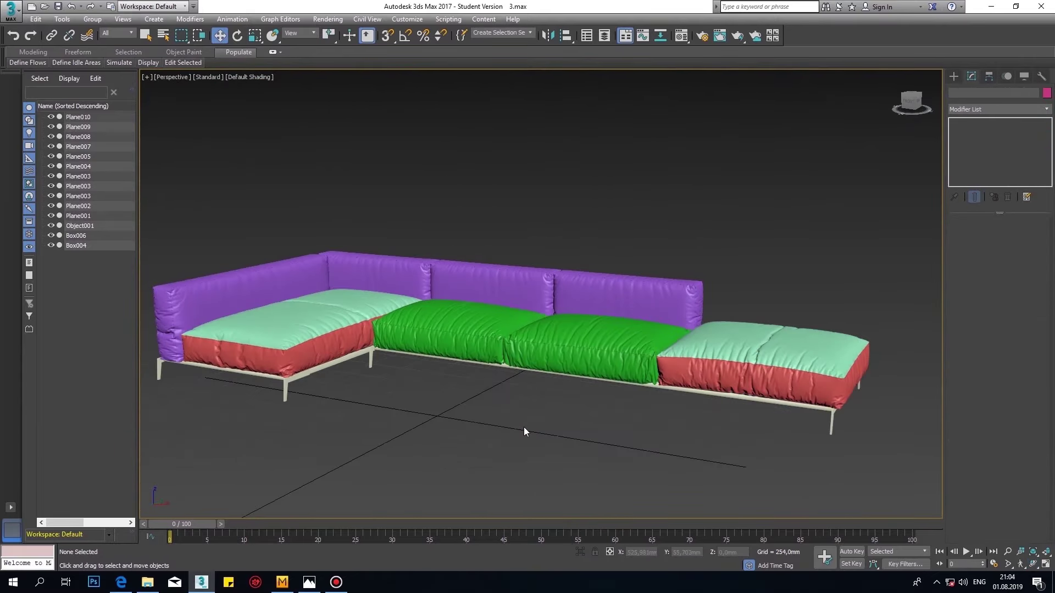
# - Select the right mint-and-red cushion and save the scene under a new name
pyautogui.scroll(5, 693, 419)
pyautogui.click(687, 330)
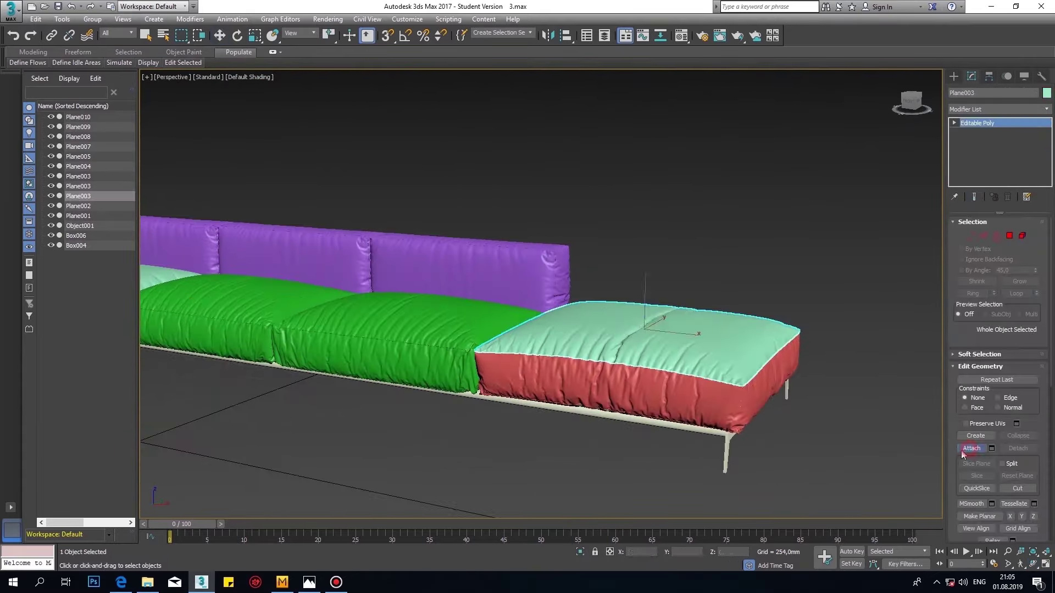
pyautogui.keyDown('alt'); pyautogui.moveTo(686, 330); pyautogui.dragTo(672, 337, button='middle'); pyautogui.keyUp('alt')
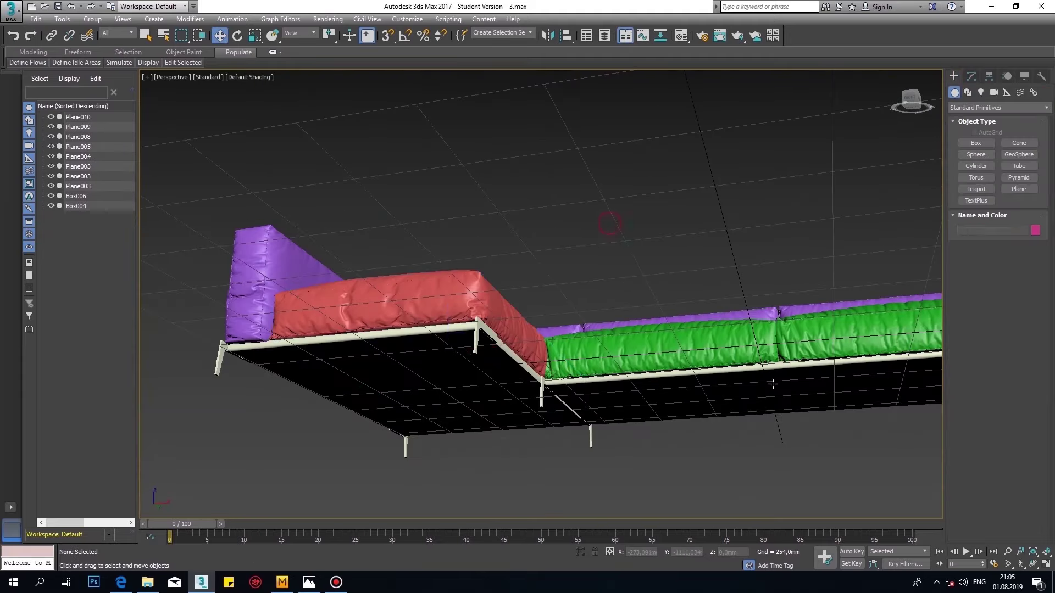
pyautogui.hotkey('ctrl', 'shift', 's')
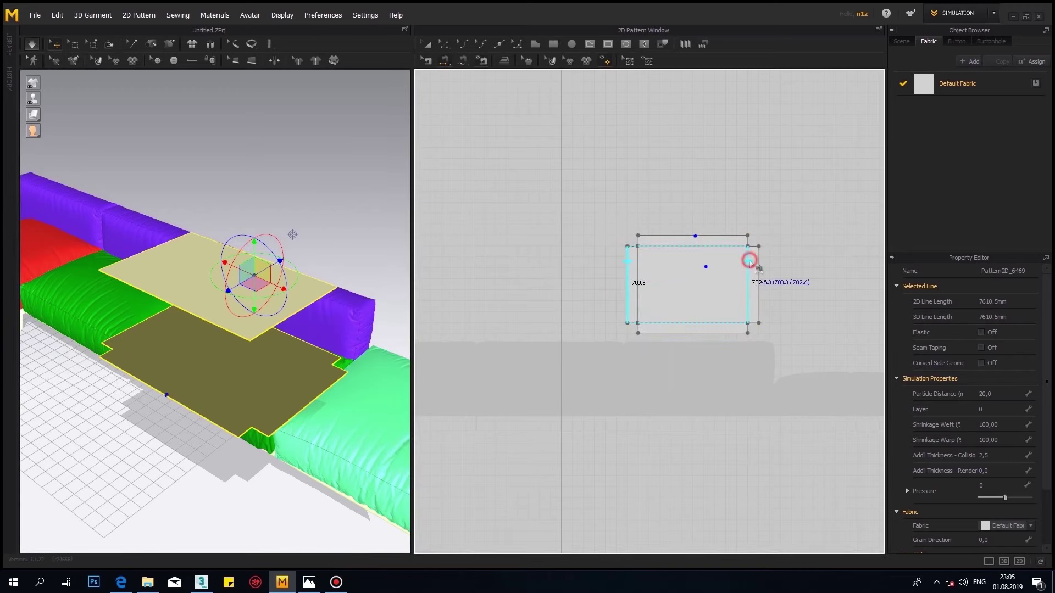
# - Set the pillow's particle distance to 30 and inspect the draped pillow's inner panel
pyautogui.click(628, 266)
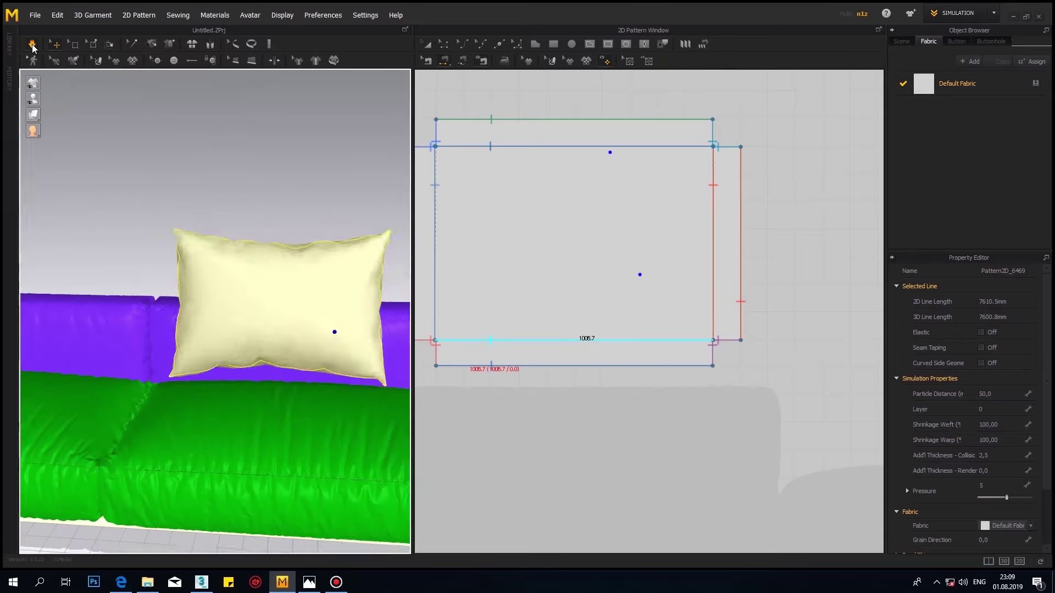
pyautogui.click(978, 393)
pyautogui.write('30')
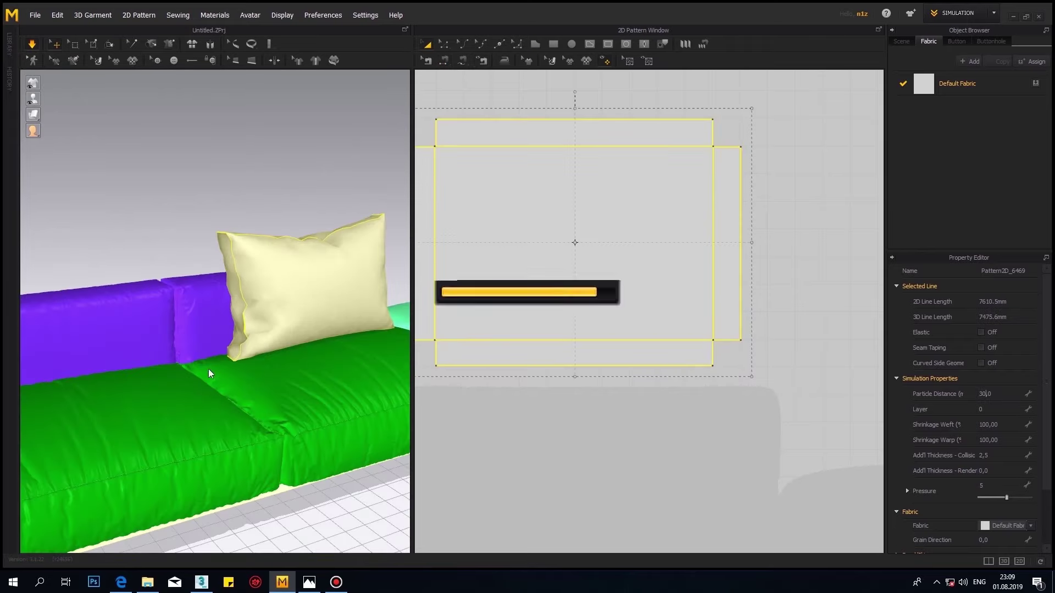
pyautogui.moveTo(196, 350); pyautogui.dragTo(147, 273, button='right')
pyautogui.moveTo(82, 254)
pyautogui.mouseDown(button='right')
pyautogui.moveTo(231, 330)
pyautogui.moveTo(288, 323)
pyautogui.mouseUp(button='right')
pyautogui.rightClick(468, 360)
pyautogui.scroll(3, 274, 355)
pyautogui.click(288, 323)
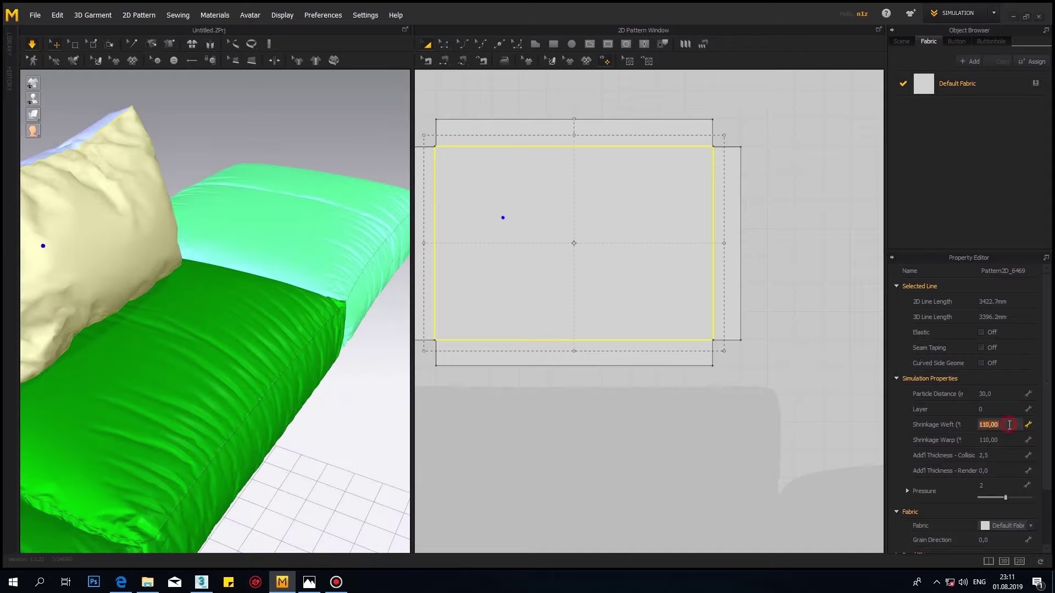
# - Unfreeze the pillow, set particle distance 20 and run a test simulation
pyautogui.rightClick(432, 356)
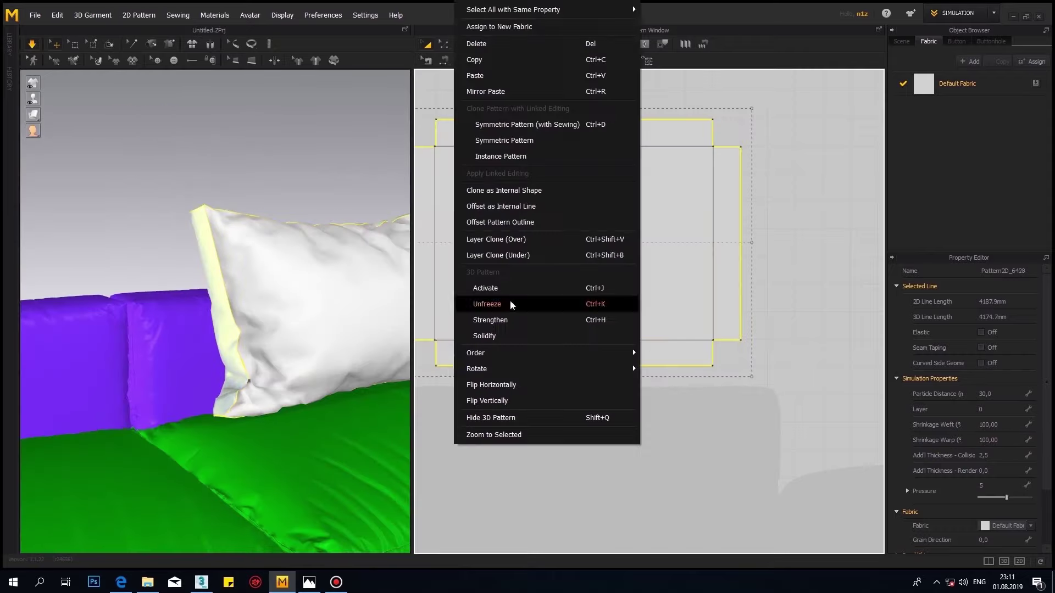
pyautogui.click(631, 365)
pyautogui.moveTo(201, 275); pyautogui.dragTo(286, 258, button='right')
pyautogui.write('20')
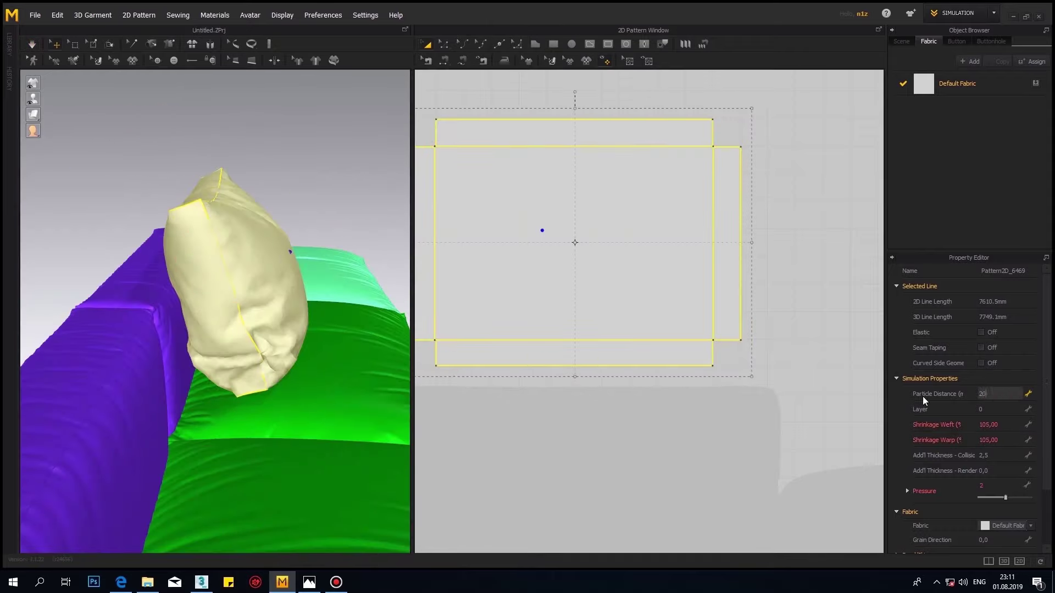
pyautogui.press('Return')
pyautogui.moveTo(165, 308)
pyautogui.mouseDown(button='right')
pyautogui.moveTo(253, 305)
pyautogui.moveTo(186, 454)
pyautogui.moveTo(138, 352)
pyautogui.mouseUp(button='right')
pyautogui.scroll(5, 220, 329)
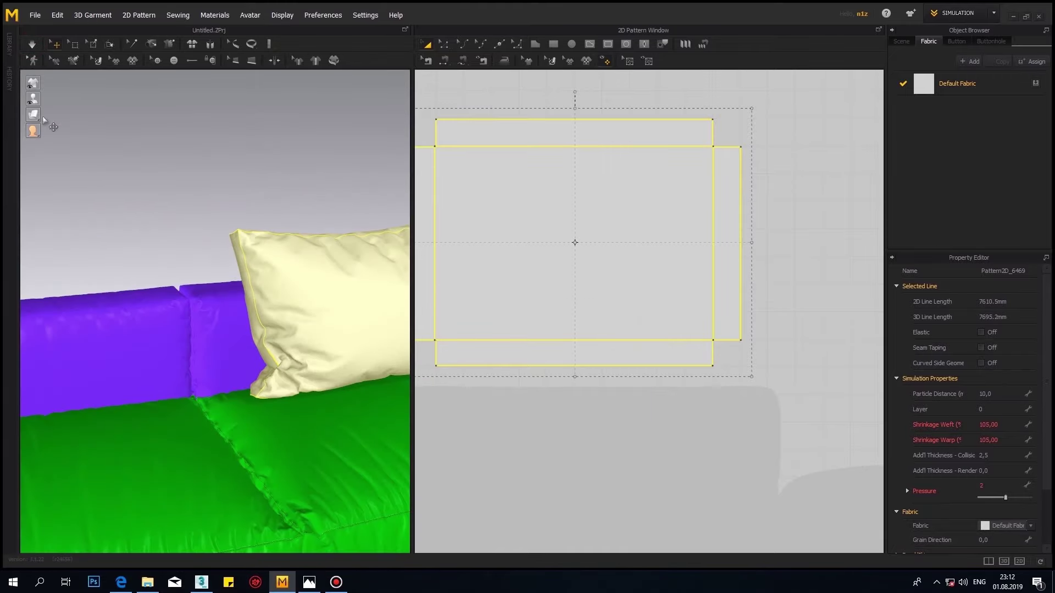
pyautogui.moveTo(54, 127); pyautogui.dragTo(137, 220, button='right')
pyautogui.click(33, 44)
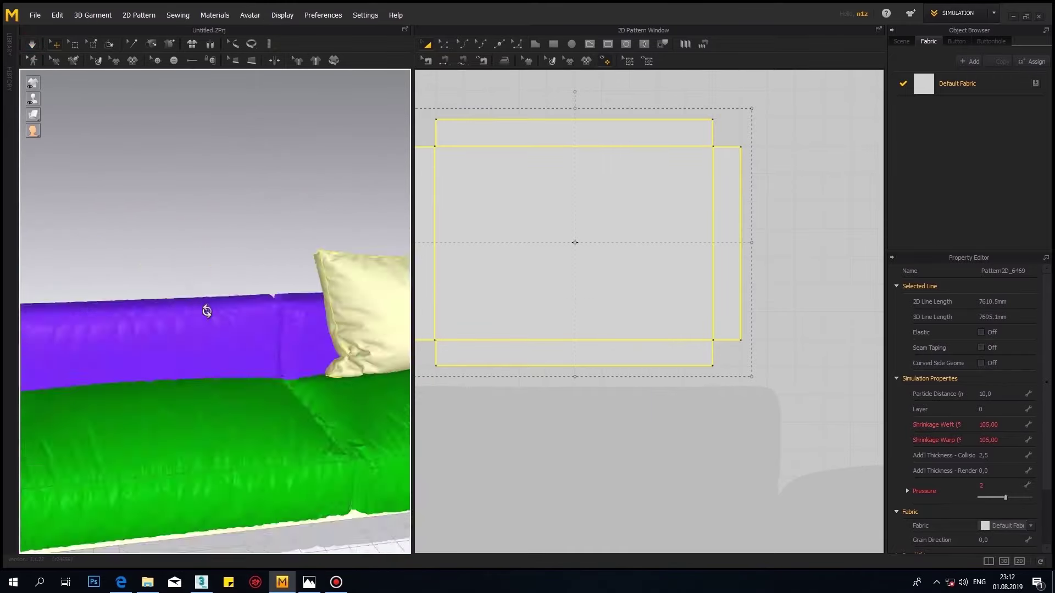
pyautogui.moveTo(207, 306); pyautogui.dragTo(276, 300, button='right')
pyautogui.press('space')
# - Apply the new particle distance to the outer panel and re-simulate both pillow panels
pyautogui.click(999, 395)
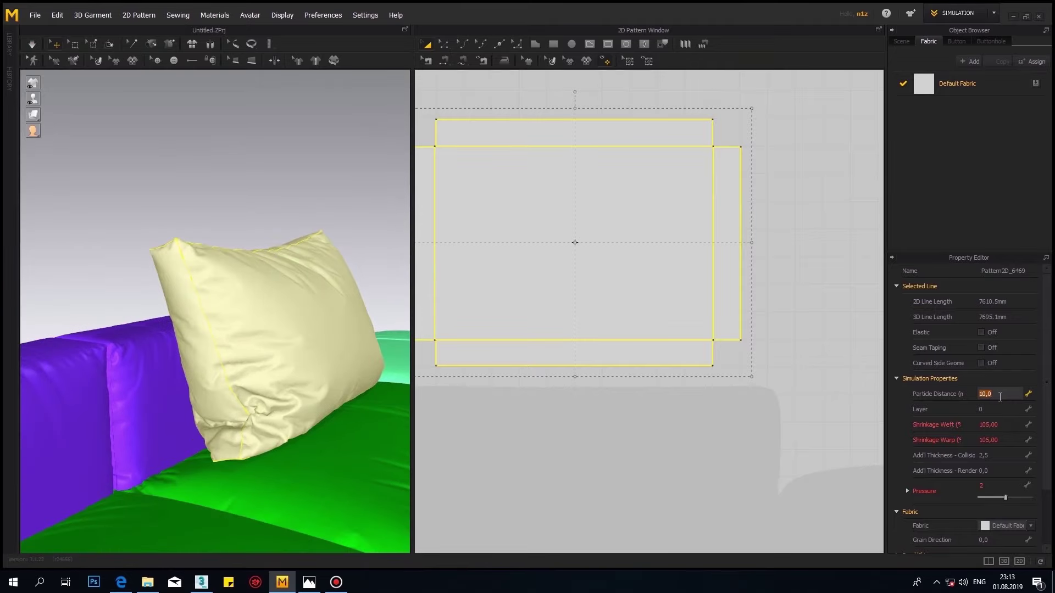
pyautogui.moveTo(195, 345)
pyautogui.mouseDown(button='right')
pyautogui.moveTo(219, 347)
pyautogui.moveTo(62, 408)
pyautogui.moveTo(203, 266)
pyautogui.moveTo(141, 365)
pyautogui.mouseUp(button='right')
pyautogui.click(32, 44)
pyautogui.rightClick(536, 122)
pyautogui.click(566, 376)
pyautogui.click(494, 122)
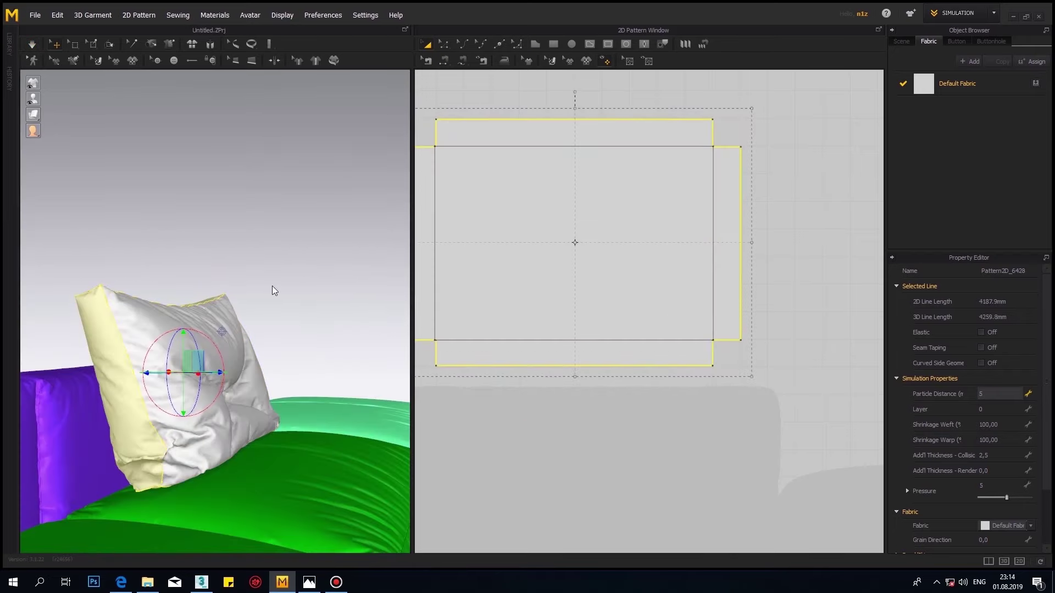
pyautogui.hotkey('ctrl', 'z')
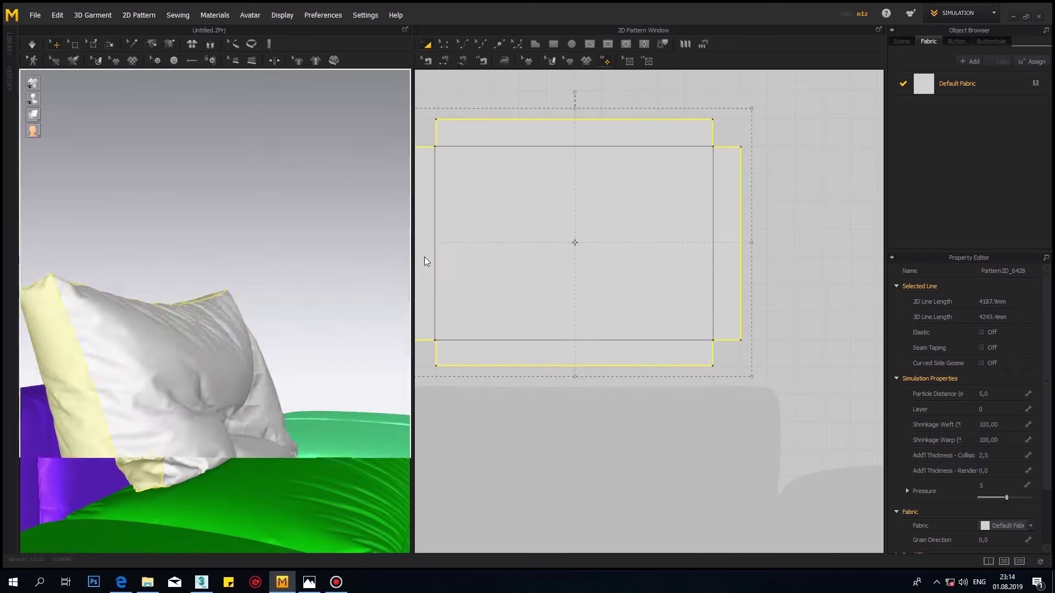
pyautogui.hotkey('ctrl', 'a')
pyautogui.press('space')
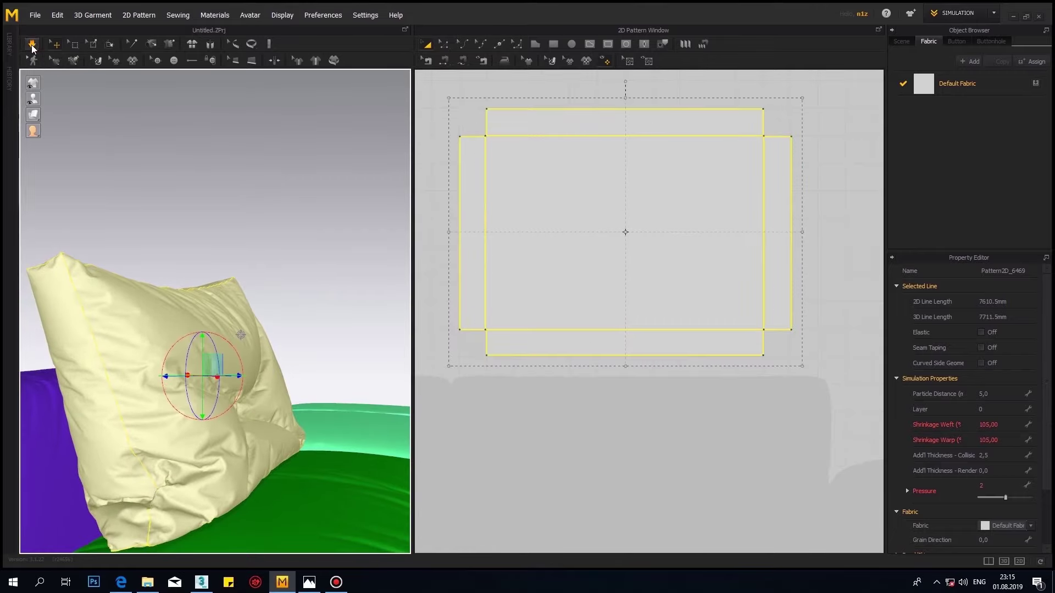
# - Confirm particle distance 20 and select the pillow for export
pyautogui.scroll(-5, 209, 330)
pyautogui.click(219, 352)
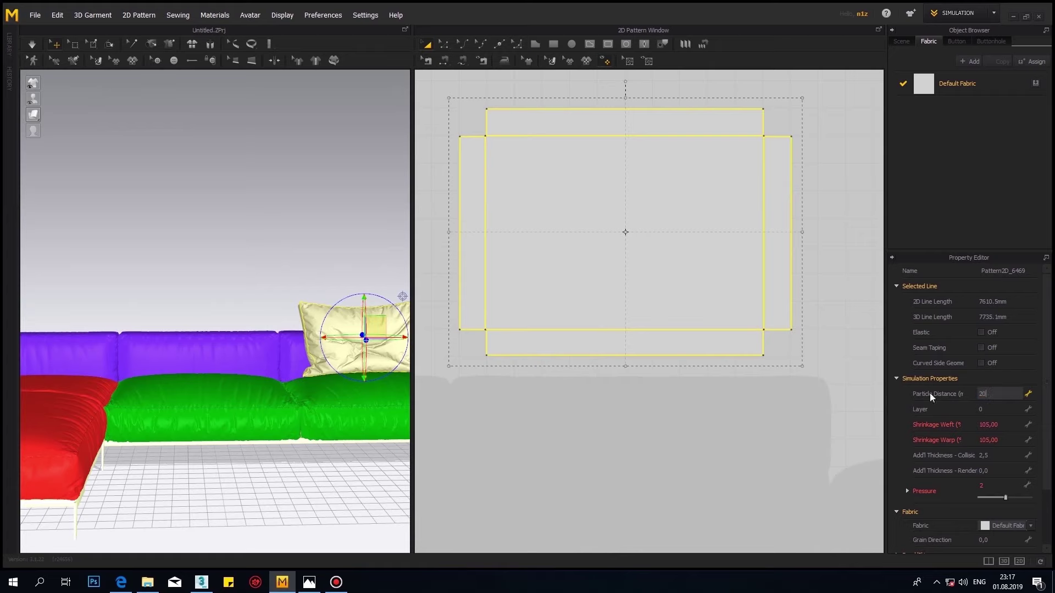
pyautogui.press('Return')
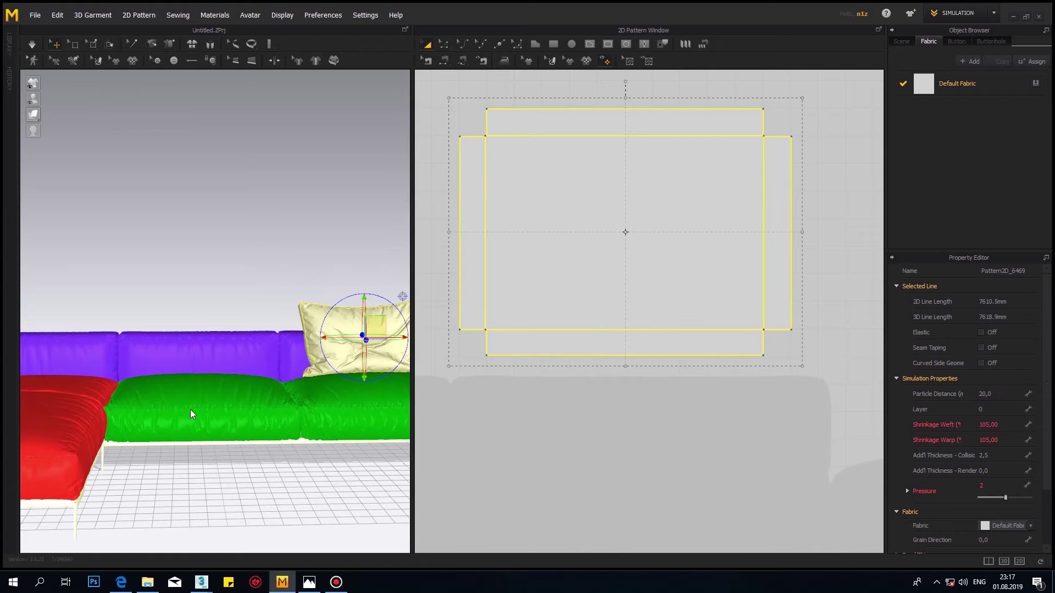
pyautogui.press('space')
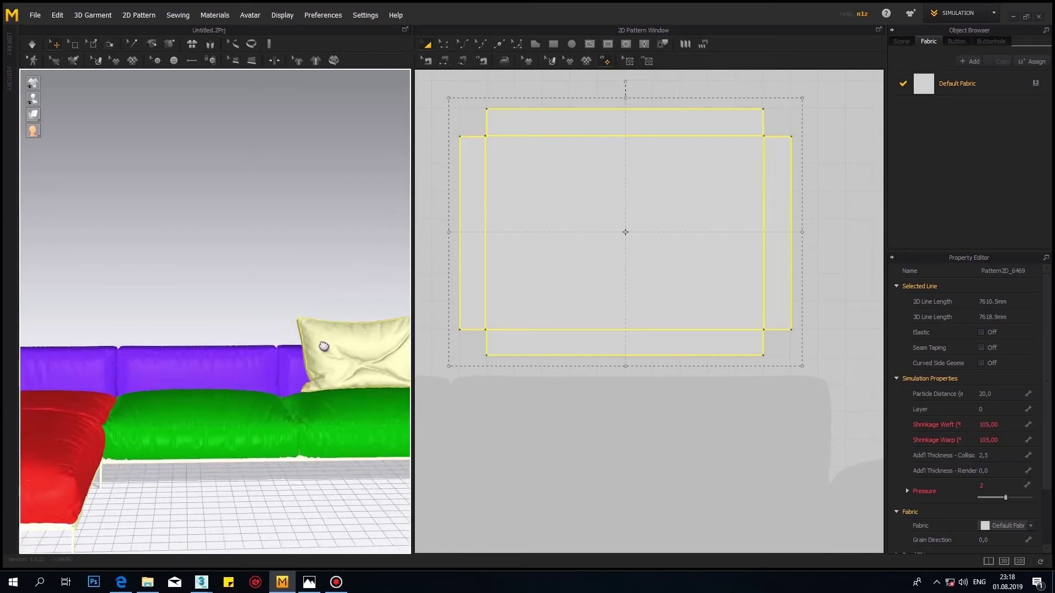
pyautogui.click(324, 346)
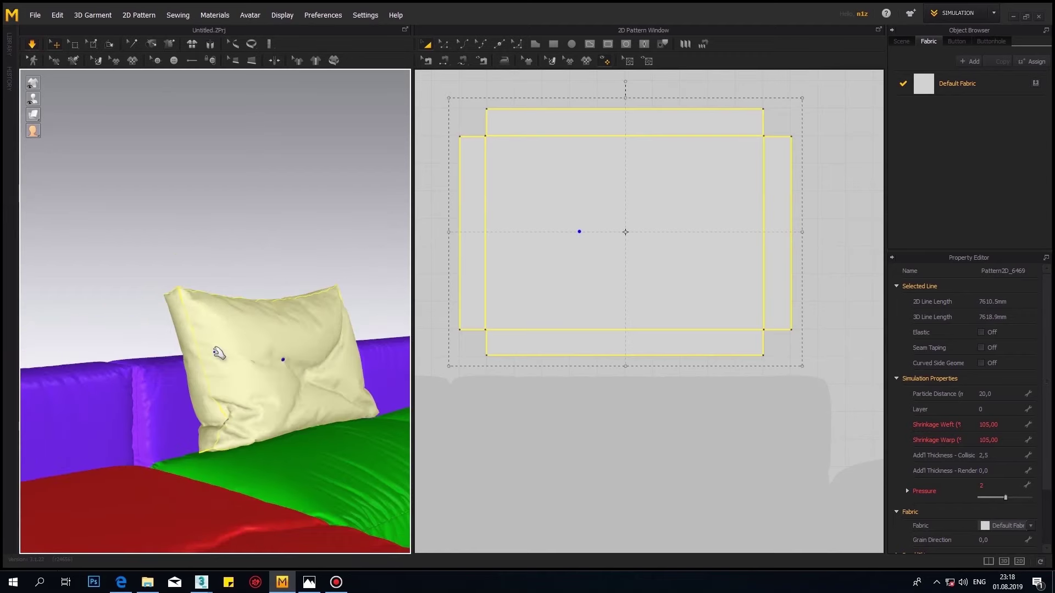
pyautogui.rightClick(295, 342)
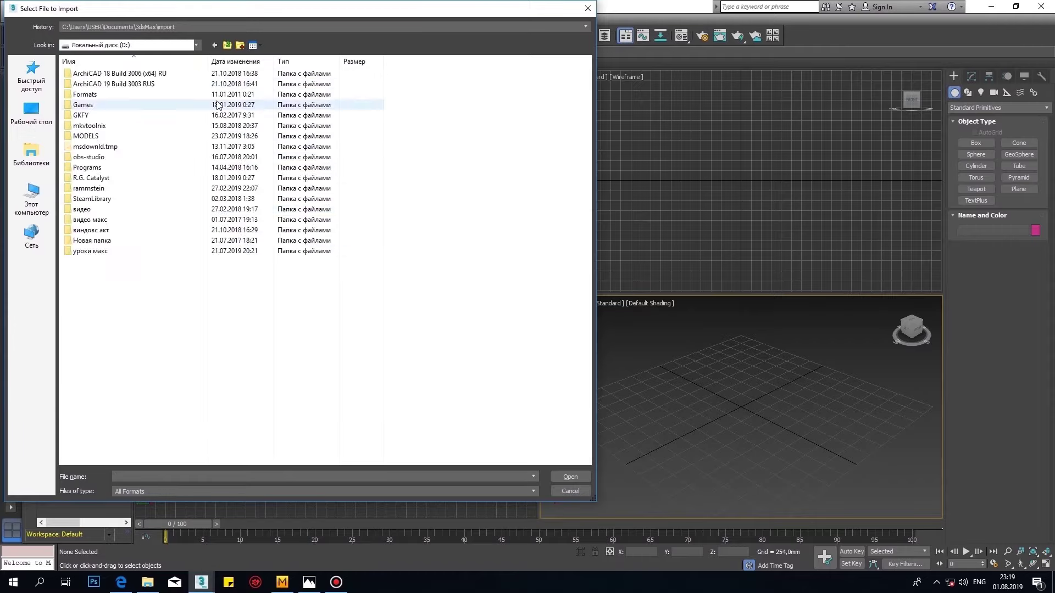
# - Import exported pillow file 2 from its folder into 3ds Max
pyautogui.doubleClick(212, 104)
pyautogui.doubleClick(99, 84)
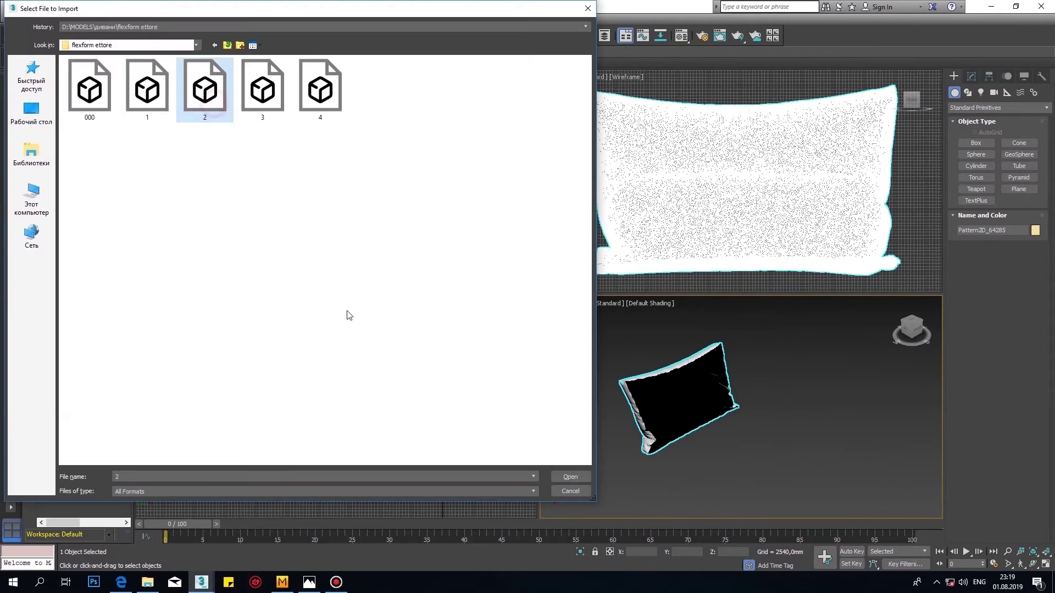
pyautogui.doubleClick(205, 94)
pyautogui.click(453, 473)
# - Add a Morpher modifier to the imported pillow mesh
pyautogui.hotkey('alt', 'w')
pyautogui.moveTo(614, 297); pyautogui.dragTo(561, 314)
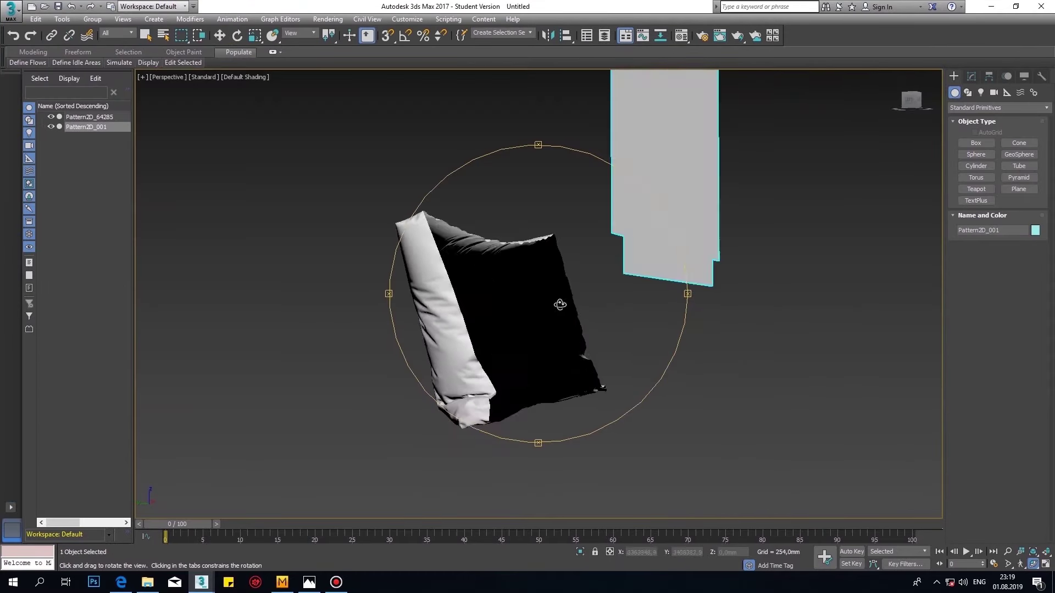
pyautogui.rightClick(562, 315)
pyautogui.click(971, 76)
pyautogui.click(997, 108)
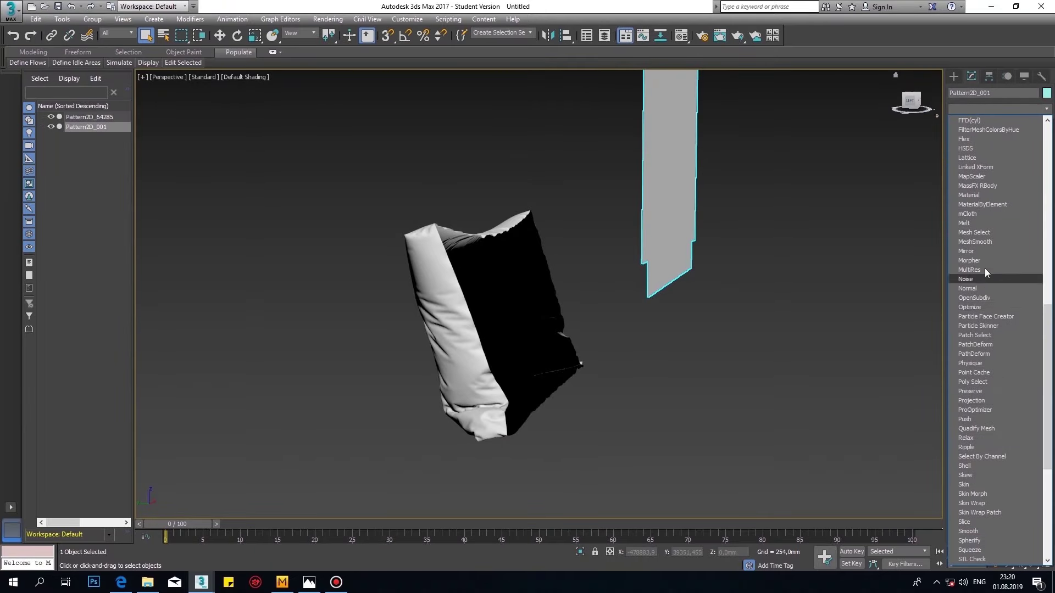
pyautogui.click(985, 272)
# - Draw a plane over the flat pillow panel in Front view and convert it to editable poly
pyautogui.click(954, 76)
pyautogui.click(1018, 189)
pyautogui.press('f')
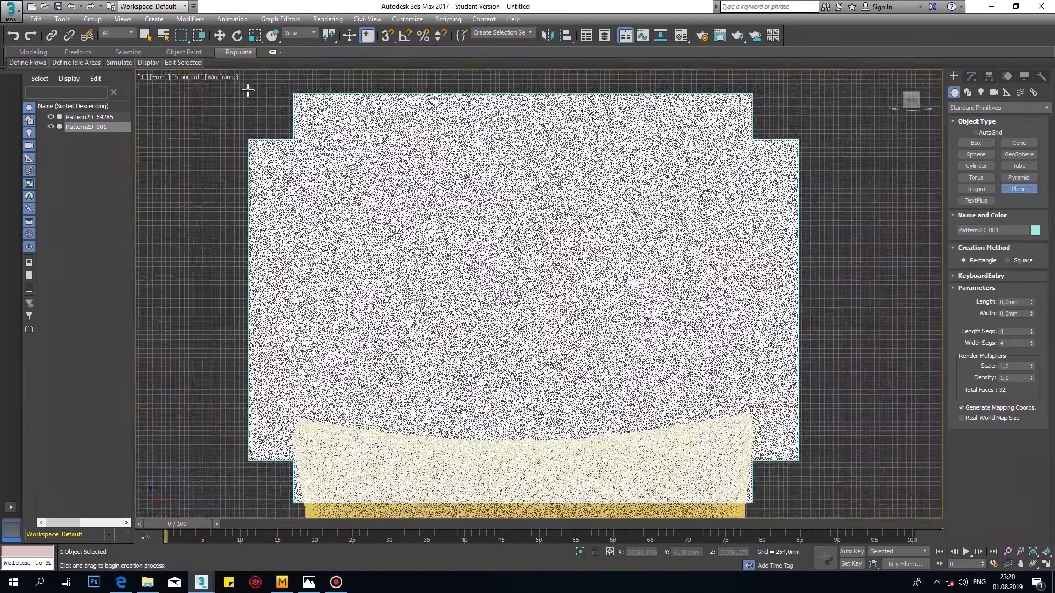
pyautogui.moveTo(248, 90); pyautogui.dragTo(791, 513)
pyautogui.scroll(5, 769, 495)
pyautogui.moveTo(449, 397); pyautogui.dragTo(470, 355, button='middle')
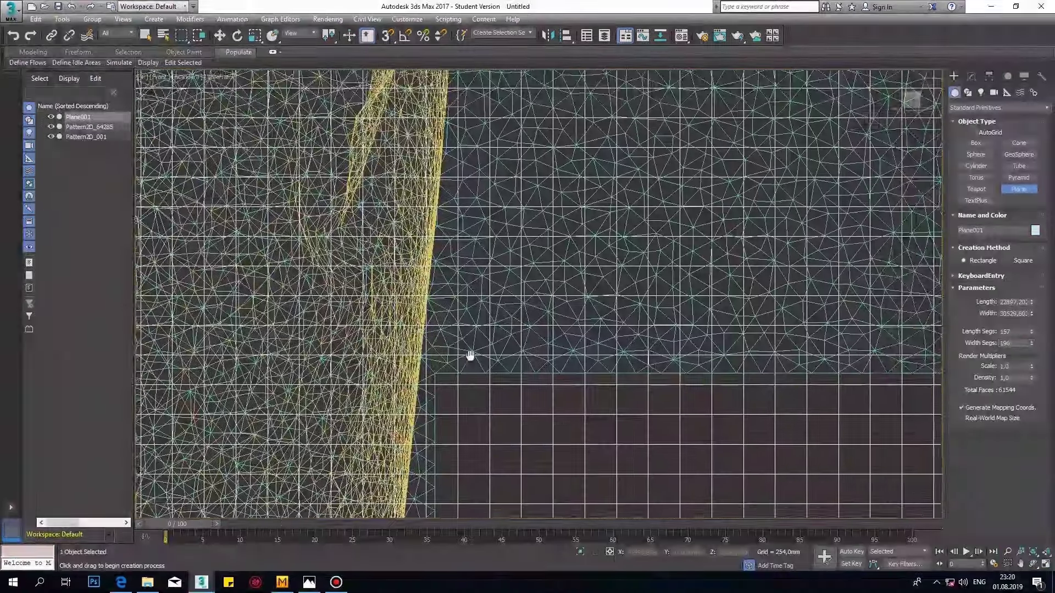
pyautogui.rightClick(470, 355)
pyautogui.click(616, 513)
# - Try an FFD 2x2x2 on the plane, then remove it
pyautogui.click(997, 108)
pyautogui.click(984, 237)
pyautogui.scroll(-5, 732, 443)
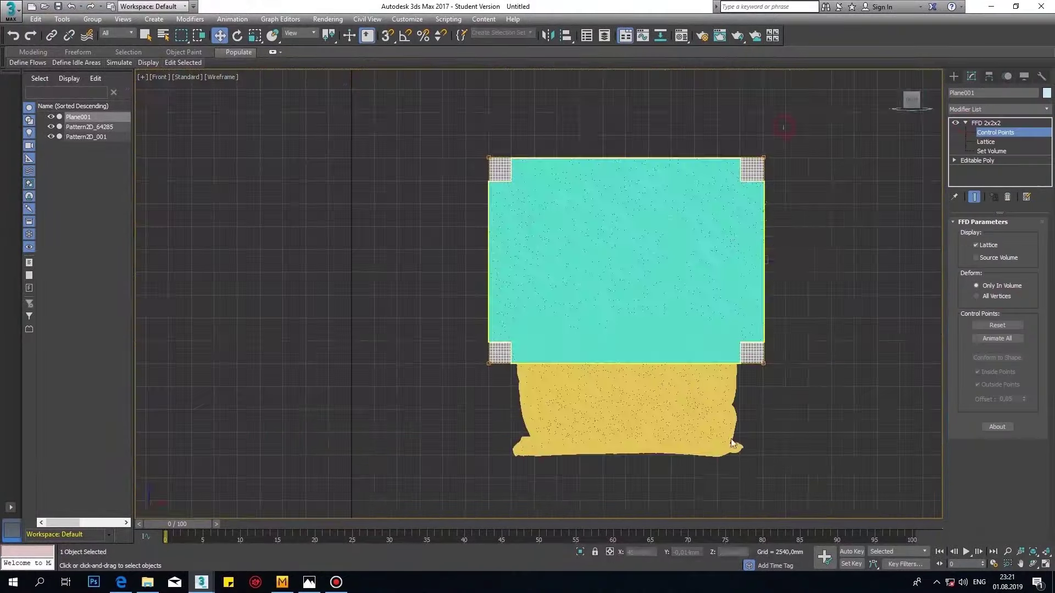
pyautogui.scroll(10, 732, 442)
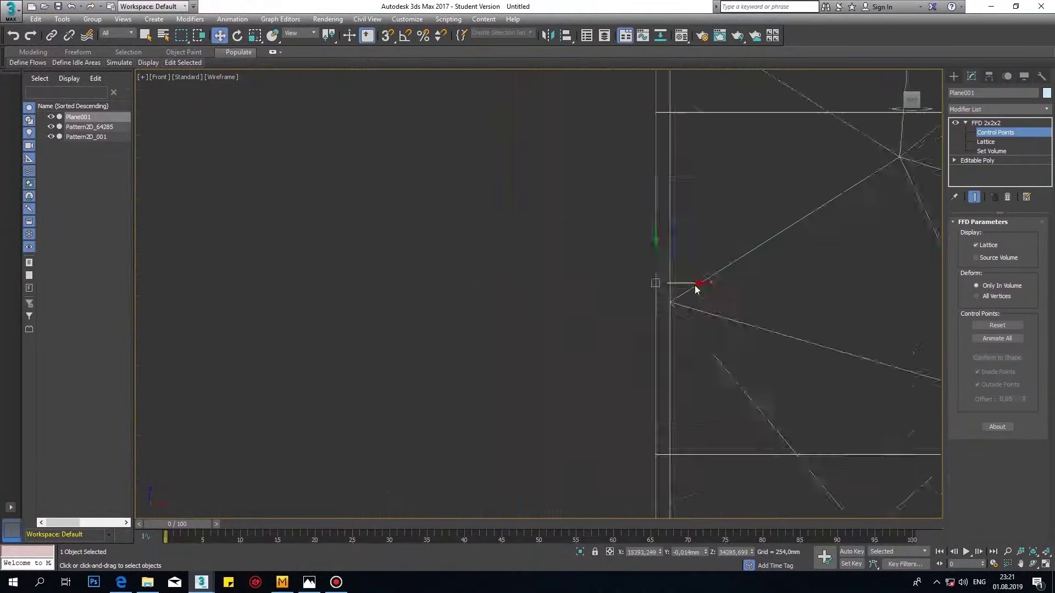
pyautogui.scroll(-5, 769, 369)
pyautogui.scroll(5, 770, 370)
pyautogui.hotkey('ctrl', 'z')
# - Select the plane's edge vertices, then return to object-level selection
pyautogui.press('1')
pyautogui.moveTo(796, 286); pyautogui.dragTo(725, 348)
pyautogui.scroll(-5, 502, 255)
pyautogui.scroll(5, 501, 254)
pyautogui.scroll(8, 592, 369)
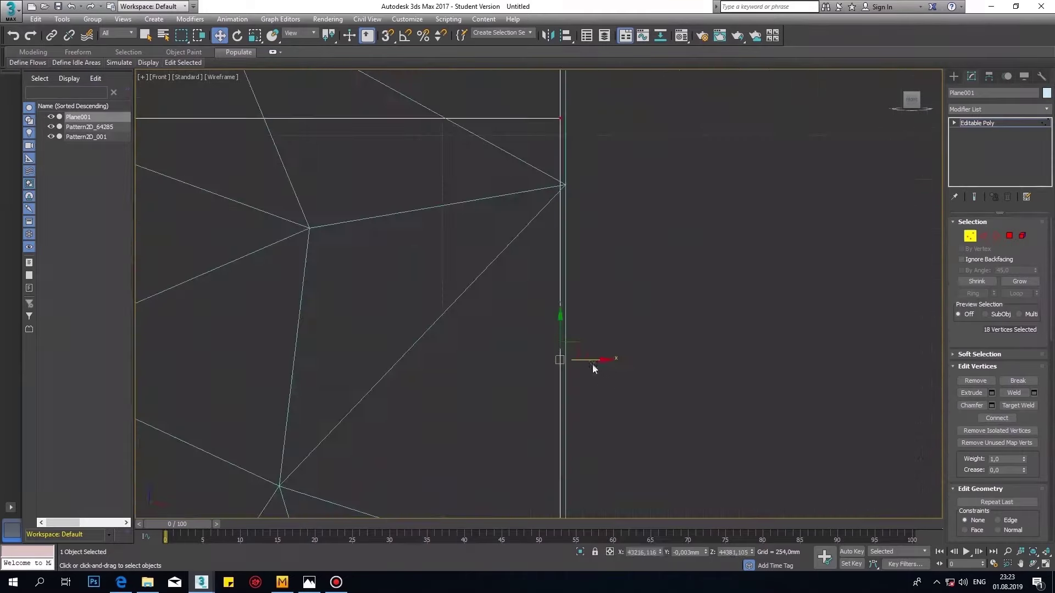
pyautogui.scroll(-5, 593, 369)
pyautogui.scroll(5, 593, 369)
pyautogui.rightClick(632, 253)
pyautogui.click(791, 378)
# - Frame the selected plane in a single Left view
pyautogui.press('l')
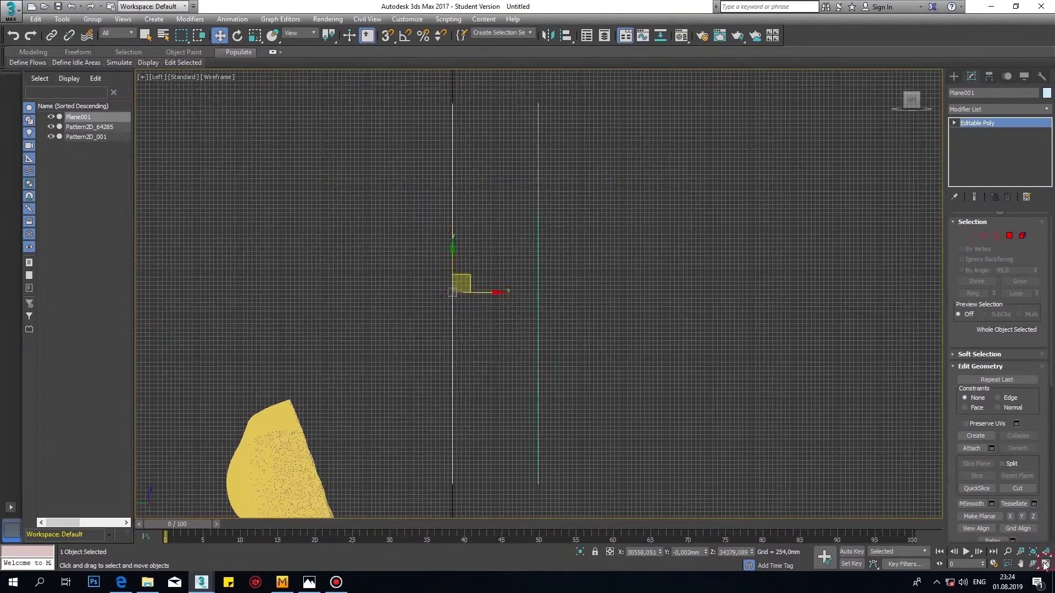
pyautogui.scroll(5, 535, 310)
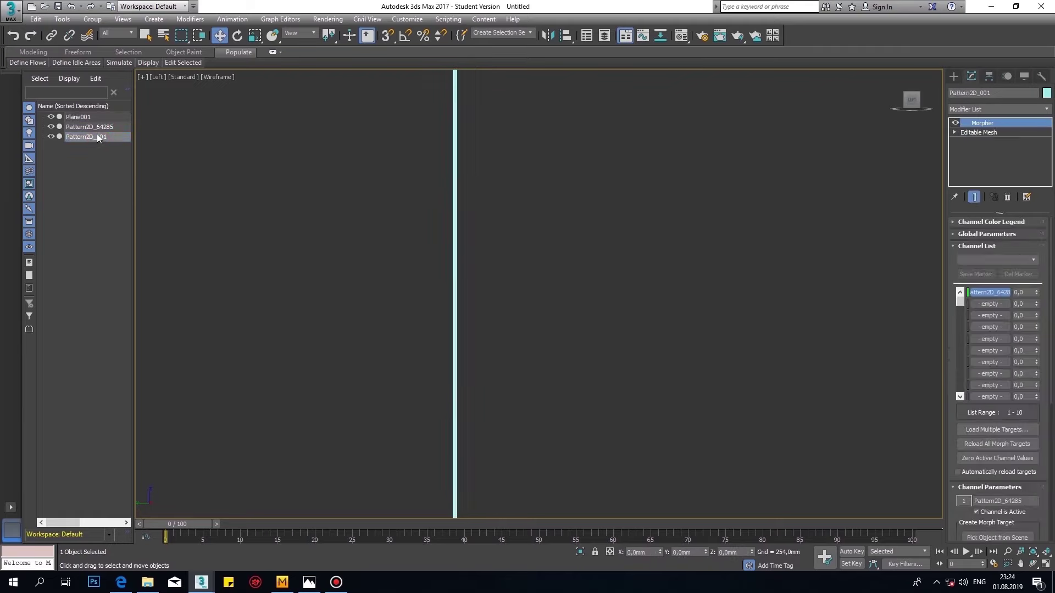
pyautogui.hotkey('alt', 'w')
pyautogui.hotkey('alt', 'w')
pyautogui.press('l')
pyautogui.press('z')
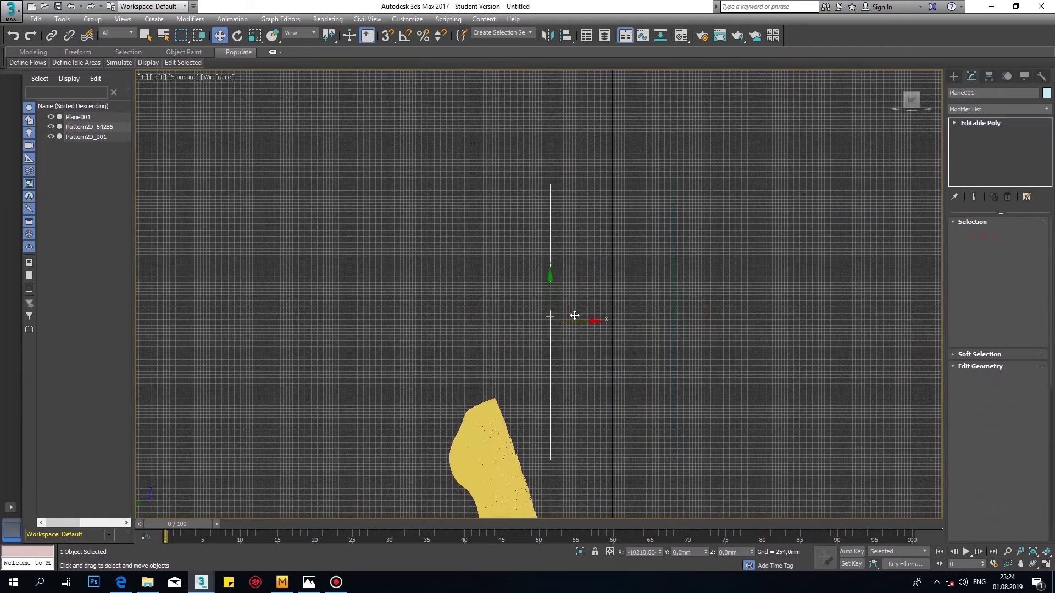
# - Add a Skin Wrap modifier to the plane and pick Pattern2D_001 as its target
pyautogui.click(1046, 109)
pyautogui.click(986, 269)
pyautogui.click(979, 309)
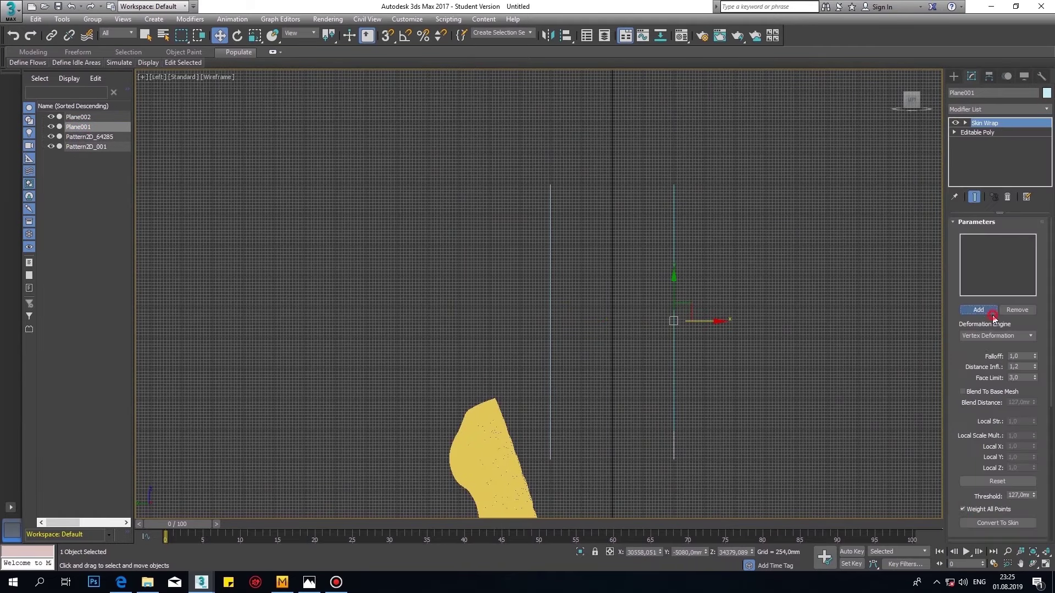
pyautogui.hotkey('alt', 'w')
pyautogui.click(686, 220)
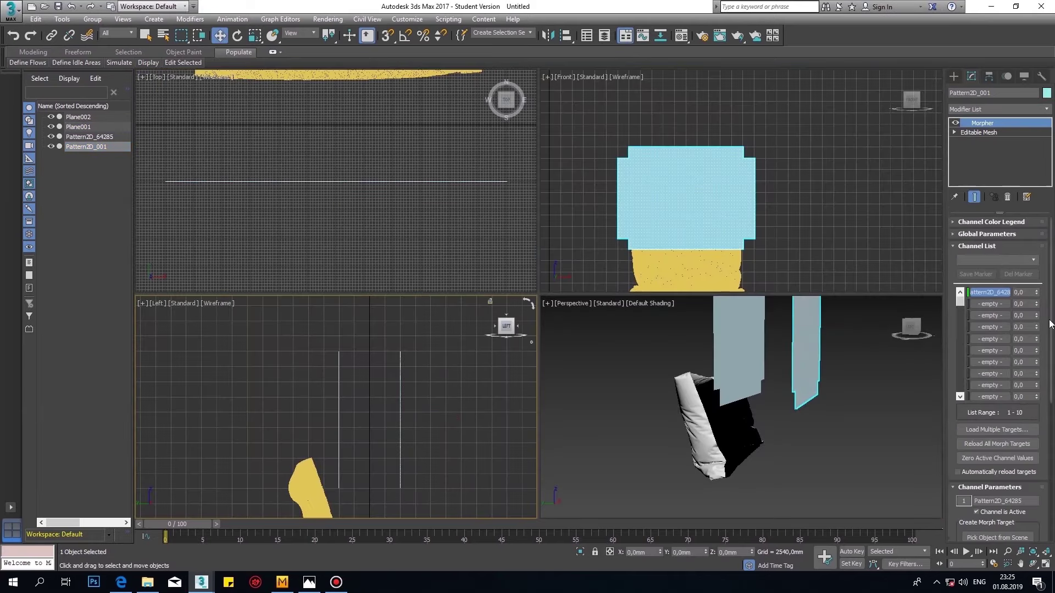
pyautogui.hotkey('alt', 'w')
# - Replace the old pillow meshes with the next imported pillow OBJ and add a Morpher modifier
pyautogui.press('Delete')
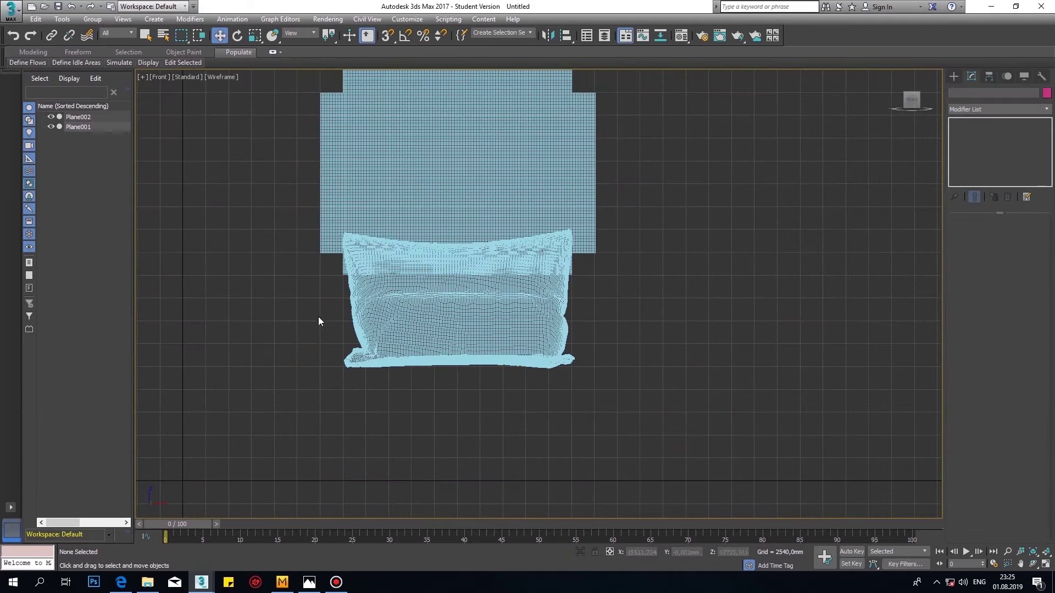
pyautogui.doubleClick(264, 87)
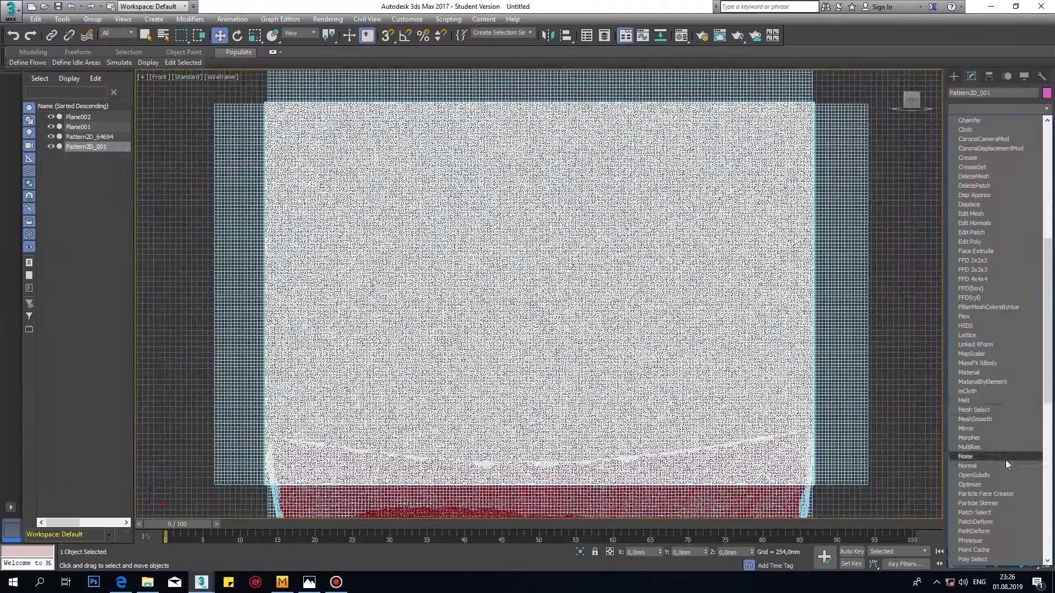
pyautogui.scroll(3, 1005, 460)
pyautogui.click(1012, 512)
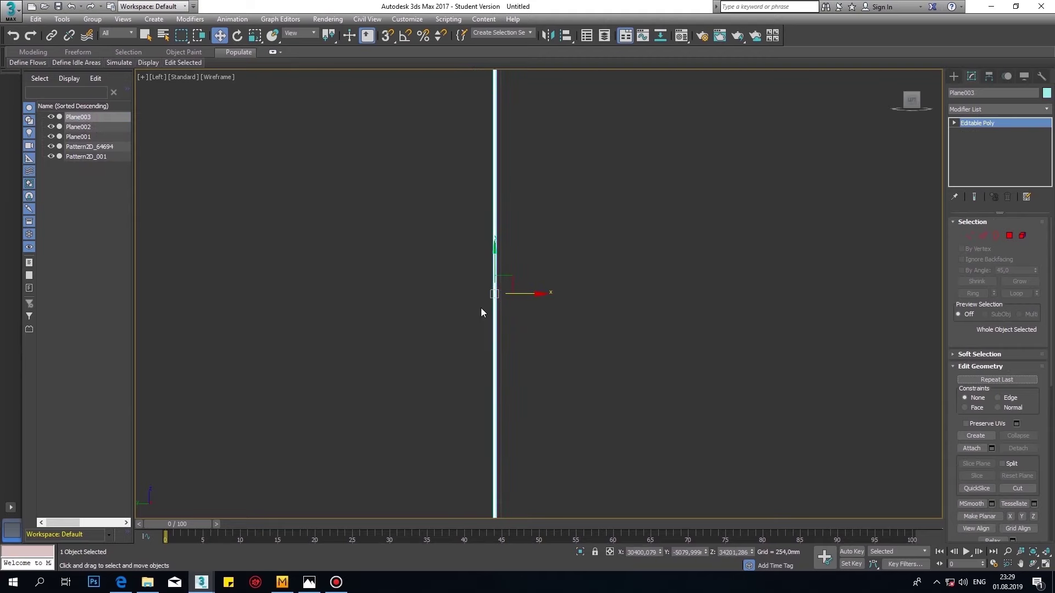
# - Skin Wrap Plane003 onto Pattern2D_001, then orbit the Perspective view to inspect it
pyautogui.click(997, 110)
pyautogui.scroll(-5, 974, 245)
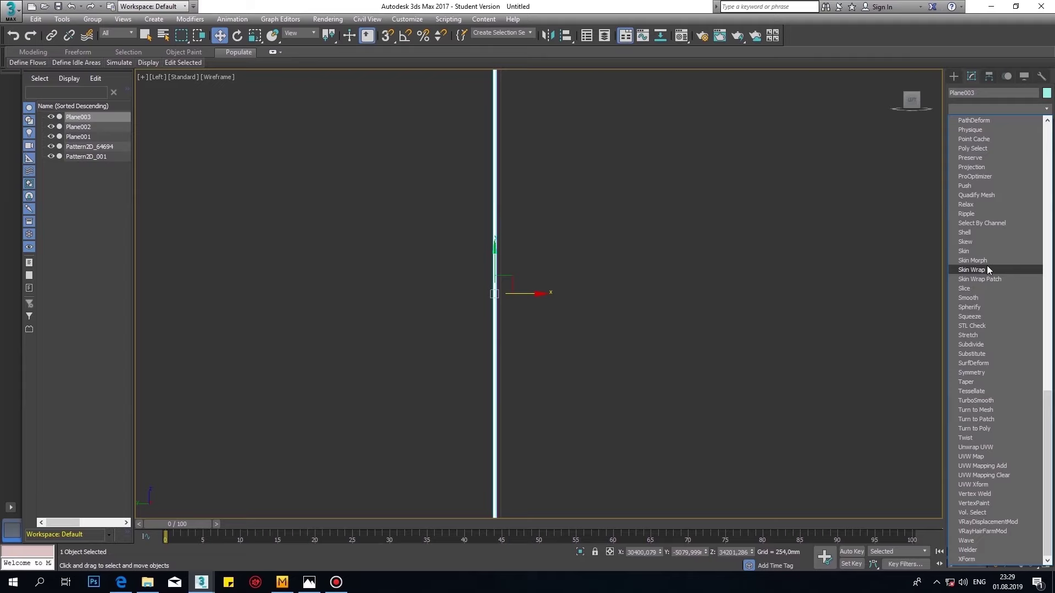
pyautogui.click(987, 269)
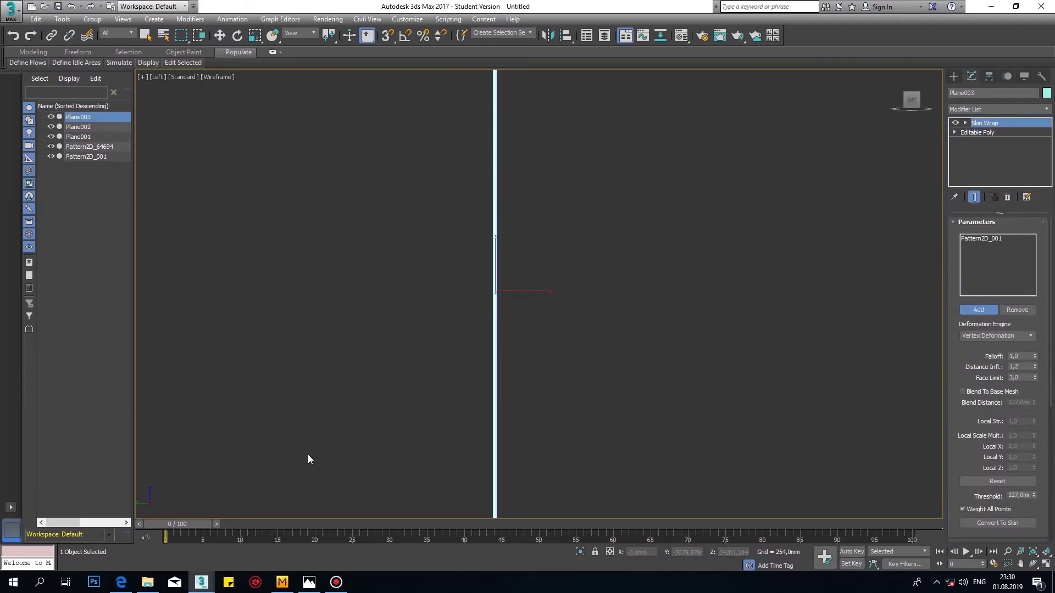
pyautogui.click(86, 156)
pyautogui.press('p')
pyautogui.keyDown('alt'); pyautogui.moveTo(604, 329); pyautogui.dragTo(661, 344, button='middle'); pyautogui.keyUp('alt')
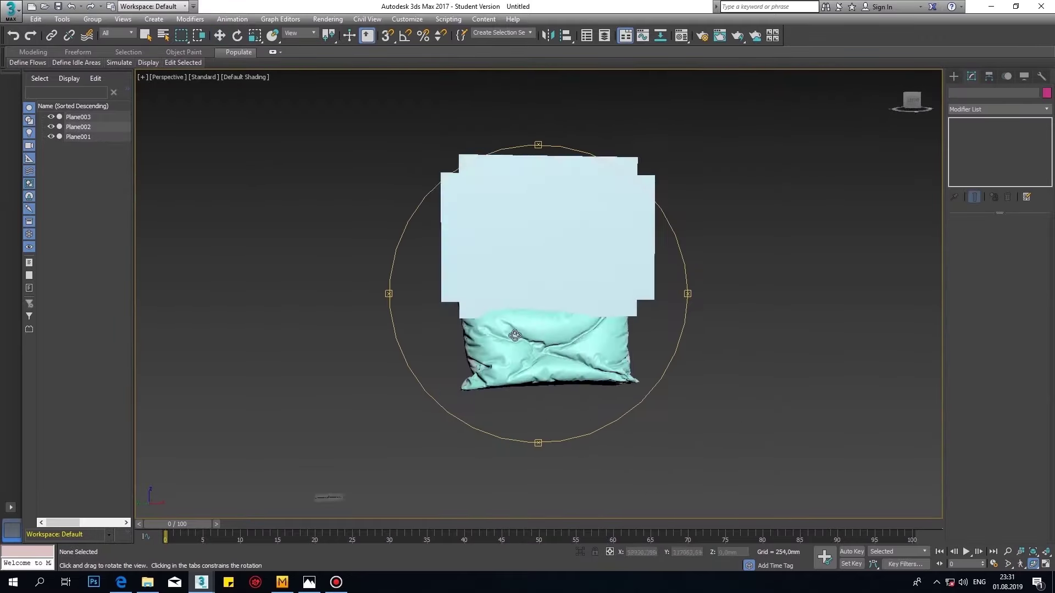
pyautogui.moveTo(552, 255); pyautogui.dragTo(600, 251)
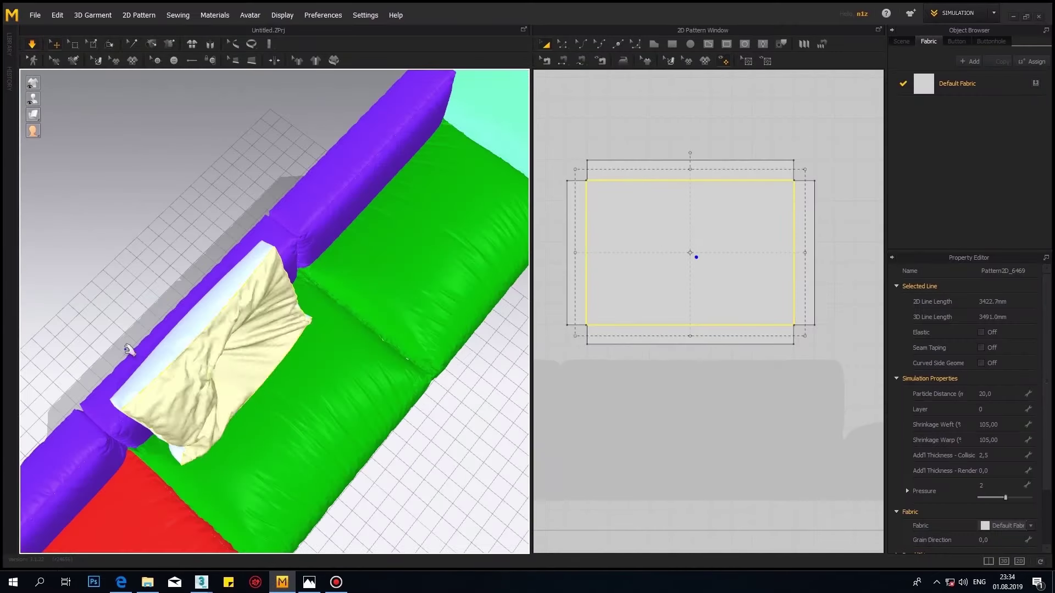
# - Raise the pillow pattern's Pressure from 2 to 5 and select its front panel
pyautogui.rightClick(233, 388)
pyautogui.click(271, 241)
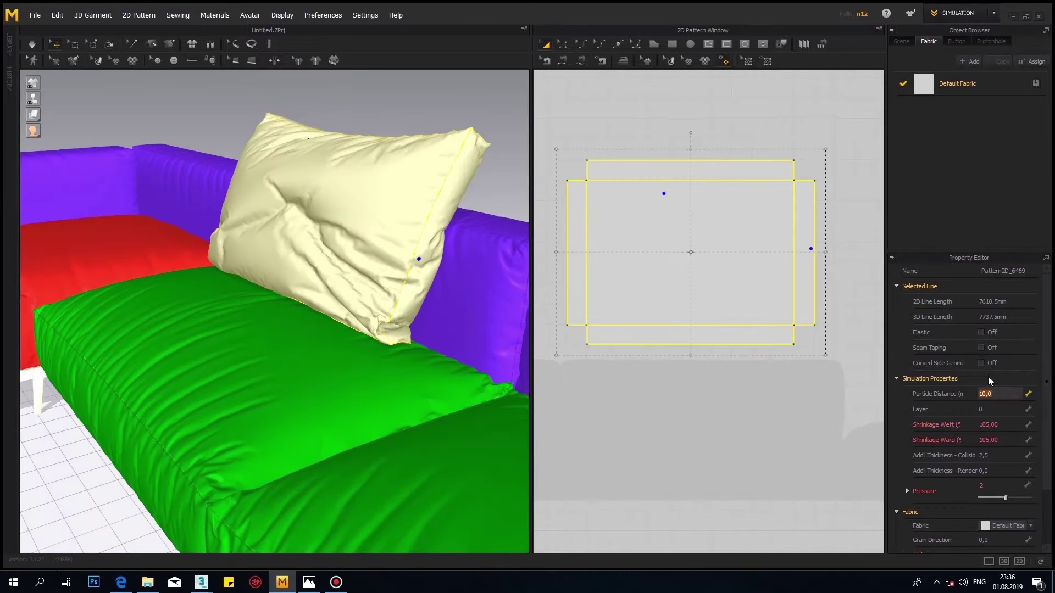
pyautogui.moveTo(308, 273)
pyautogui.mouseDown(button='right')
pyautogui.moveTo(306, 243)
pyautogui.moveTo(351, 242)
pyautogui.moveTo(311, 253)
pyautogui.moveTo(273, 242)
pyautogui.mouseUp(button='right')
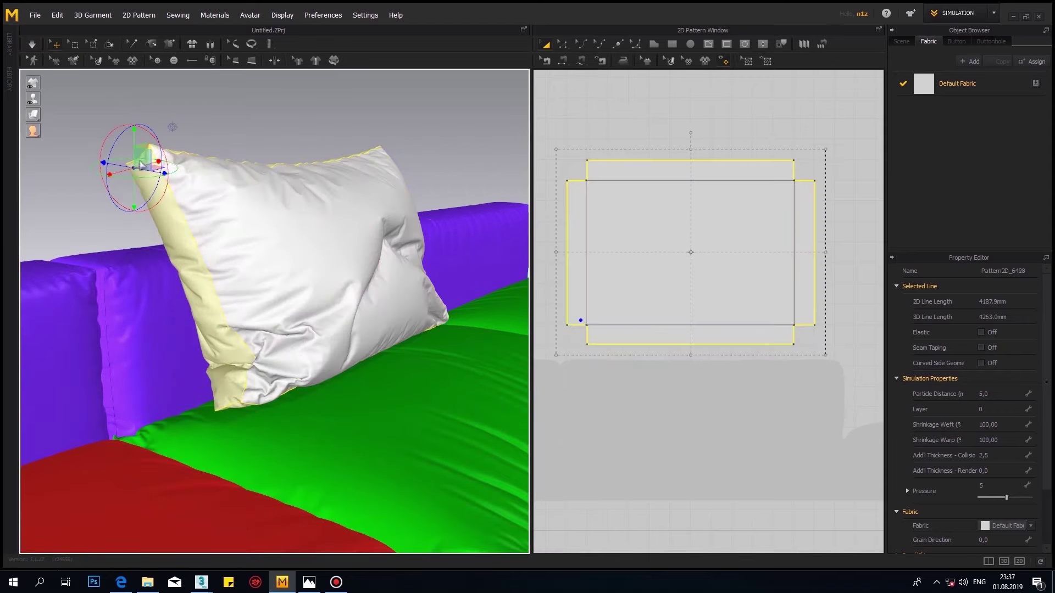
pyautogui.click(268, 235)
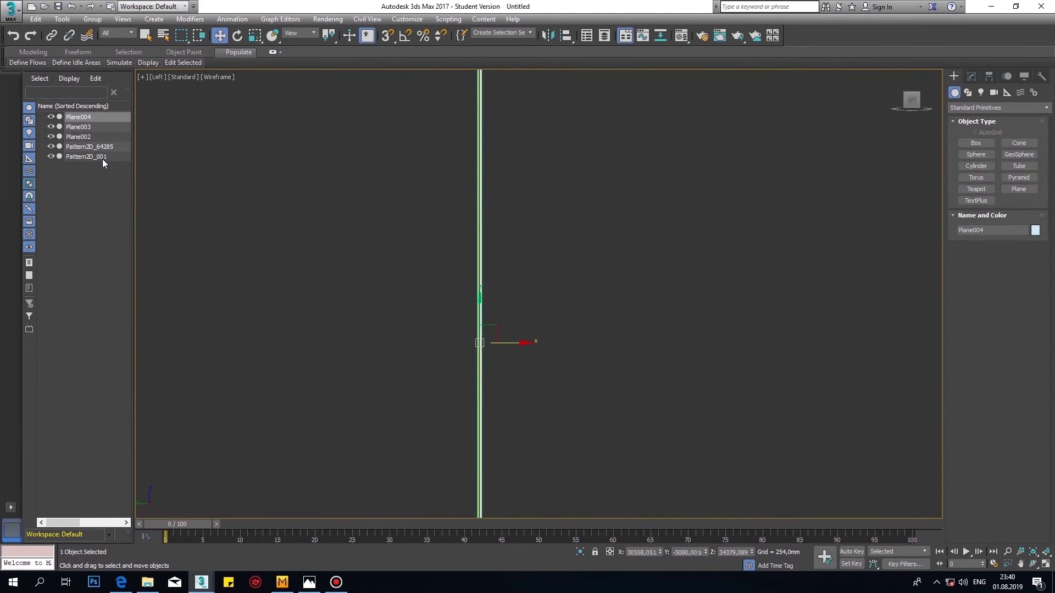
# - Skin Wrap Plane004 onto the Pattern2D_001 pillow mesh
pyautogui.click(103, 157)
pyautogui.click(971, 75)
pyautogui.click(997, 108)
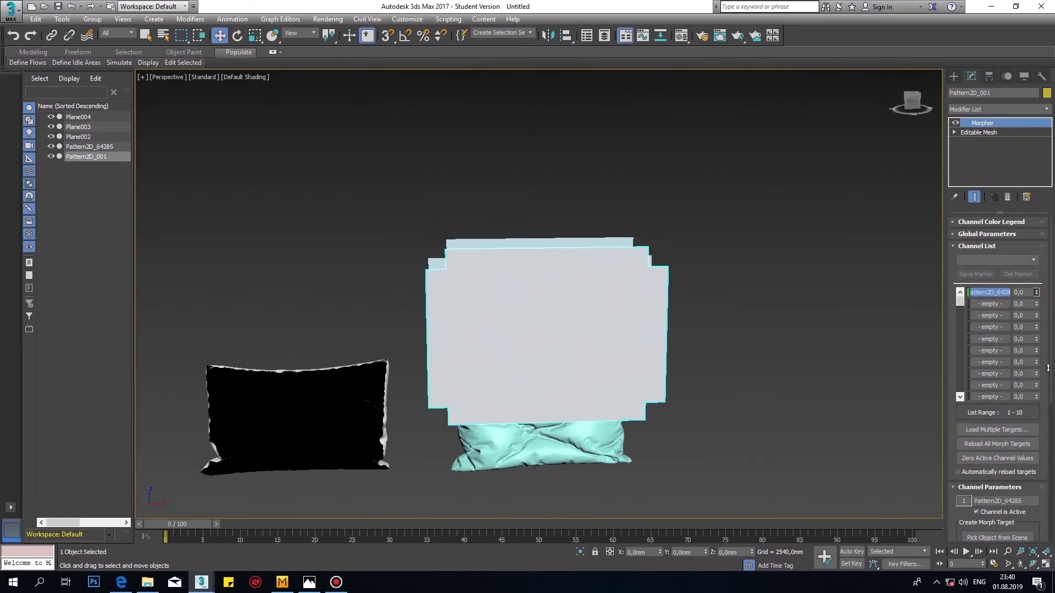
pyautogui.click(549, 341)
pyautogui.click(997, 108)
pyautogui.click(1006, 273)
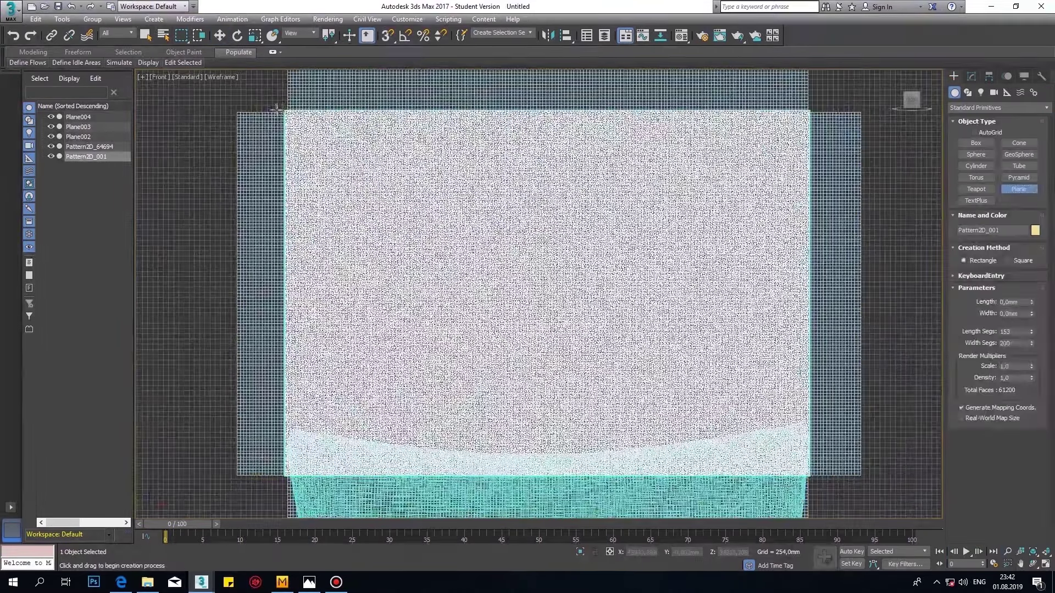
# - Draw Plane005 over the pillow pattern and convert it to Editable Poly
pyautogui.moveTo(283, 106); pyautogui.dragTo(812, 471)
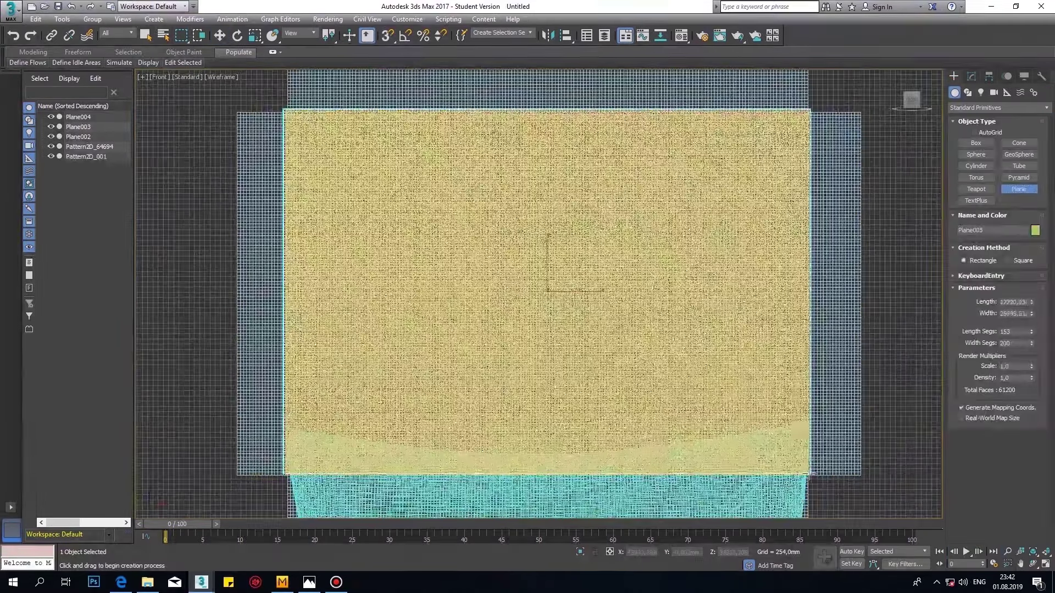
pyautogui.scroll(5, 769, 439)
pyautogui.rightClick(750, 162)
pyautogui.click(807, 345)
# - In a maximized Left view, move Plane006 beside the pillow and Skin Wrap it
pyautogui.hotkey('alt', 'w')
pyautogui.hotkey('alt', 'w')
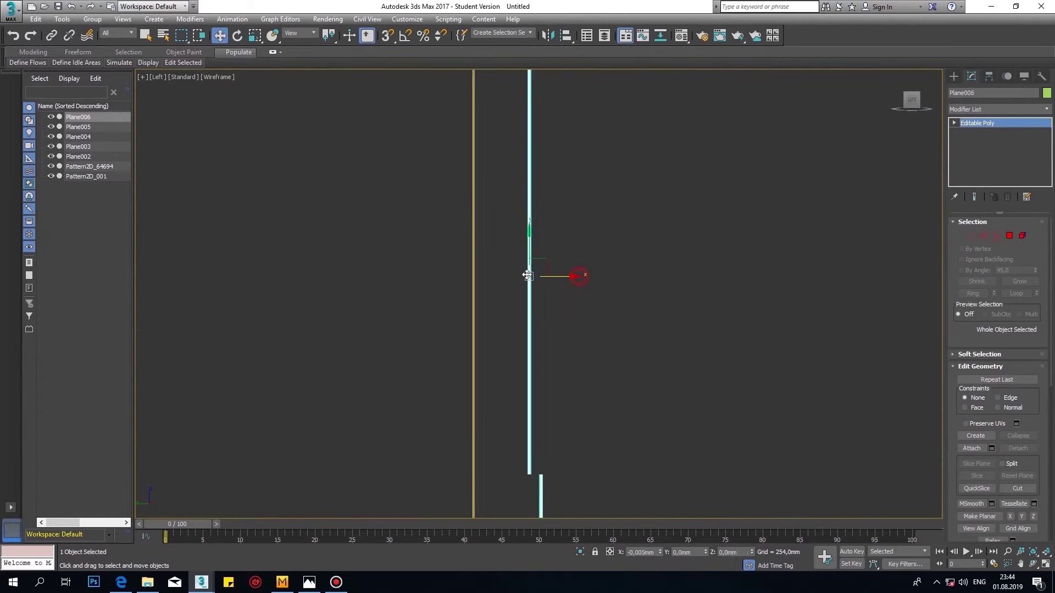
pyautogui.moveTo(526, 274); pyautogui.dragTo(474, 275)
pyautogui.click(997, 109)
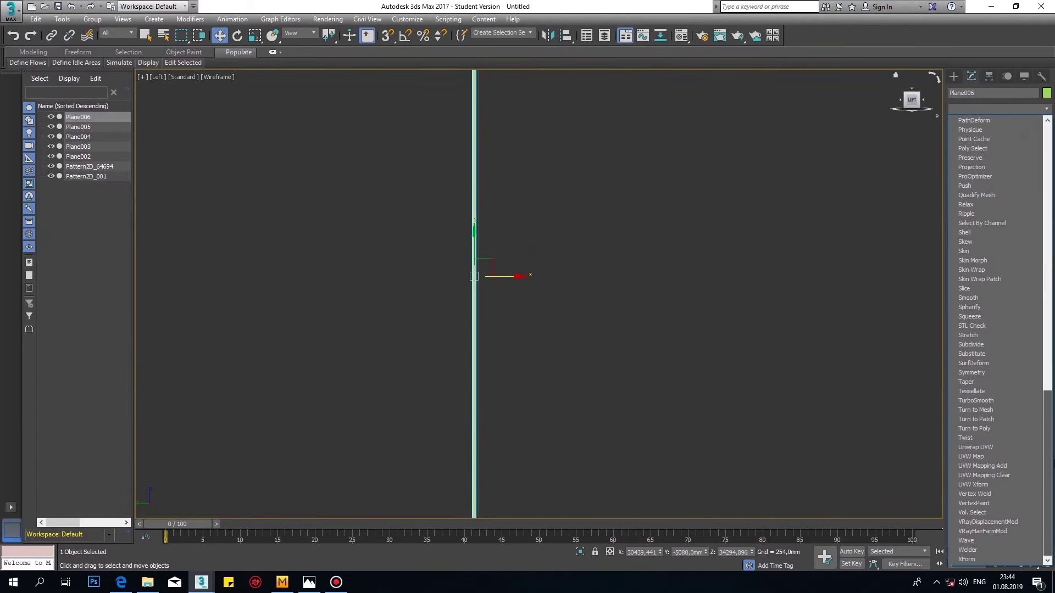
pyautogui.click(978, 298)
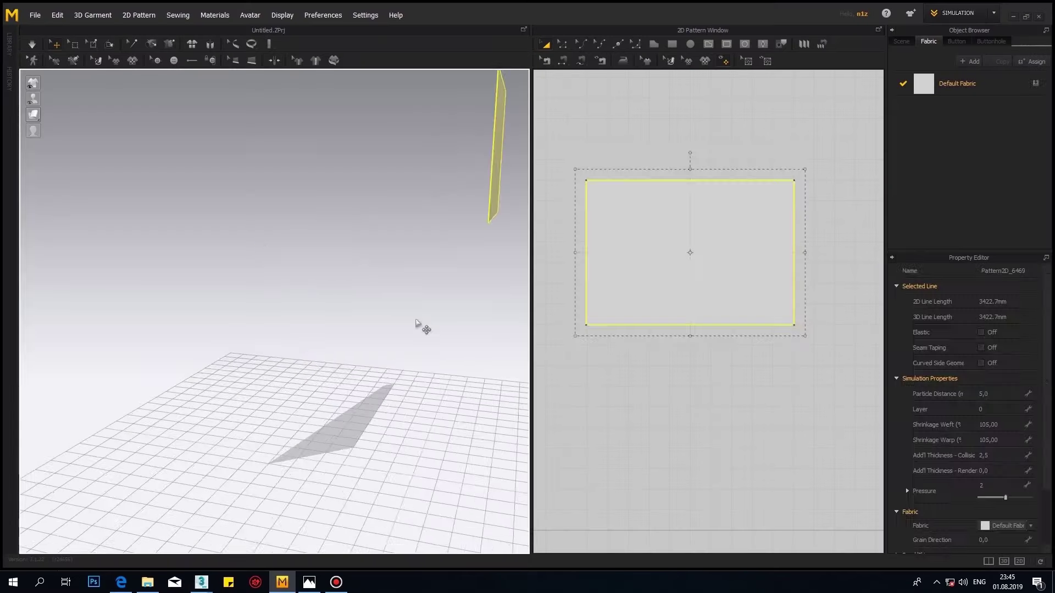
# - Set the pillow pattern's Particle Distance to 30 and view the sofa from the front
pyautogui.click(565, 241)
pyautogui.doubleClick(998, 393)
pyautogui.write('30')
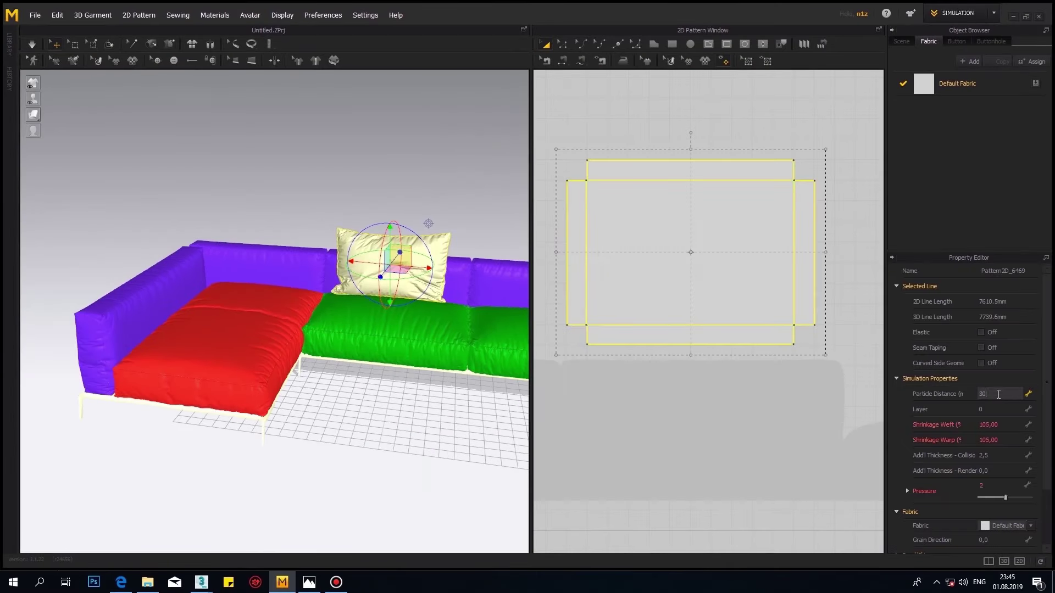
pyautogui.press('Return')
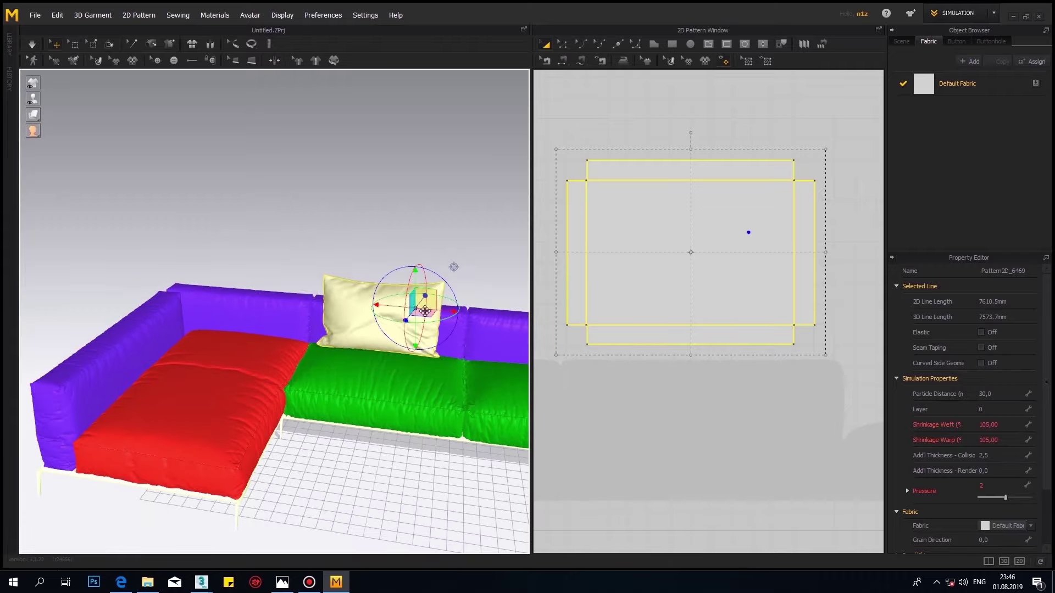
pyautogui.moveTo(409, 292); pyautogui.dragTo(228, 346, button='right')
pyautogui.scroll(5, 198, 379)
pyautogui.moveTo(197, 379)
pyautogui.mouseDown(button='right')
pyautogui.moveTo(56, 131)
pyautogui.moveTo(30, 48)
pyautogui.mouseUp(button='right')
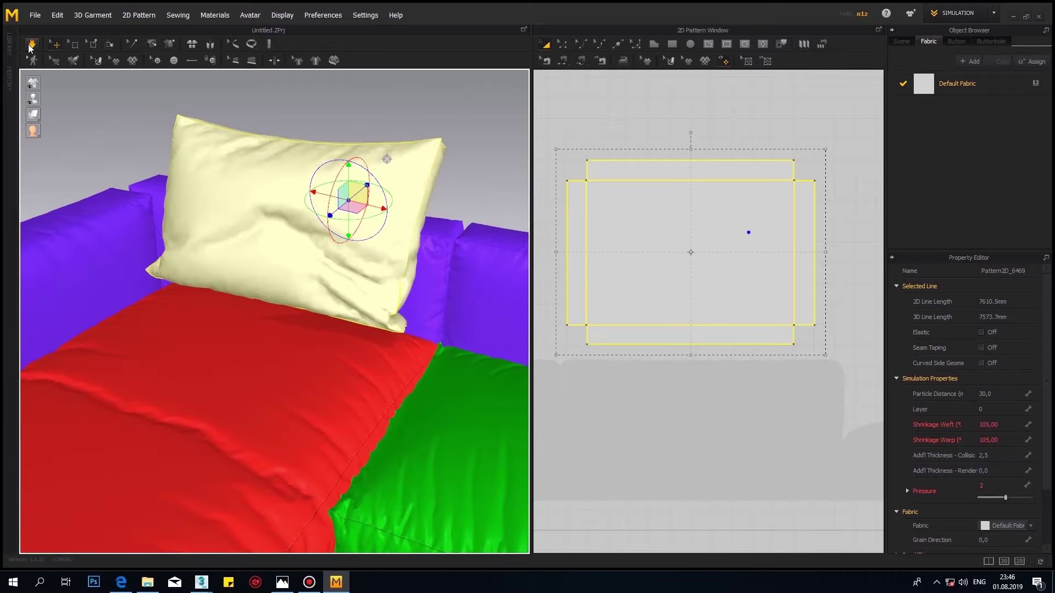
pyautogui.moveTo(353, 200); pyautogui.dragTo(364, 220, button='right')
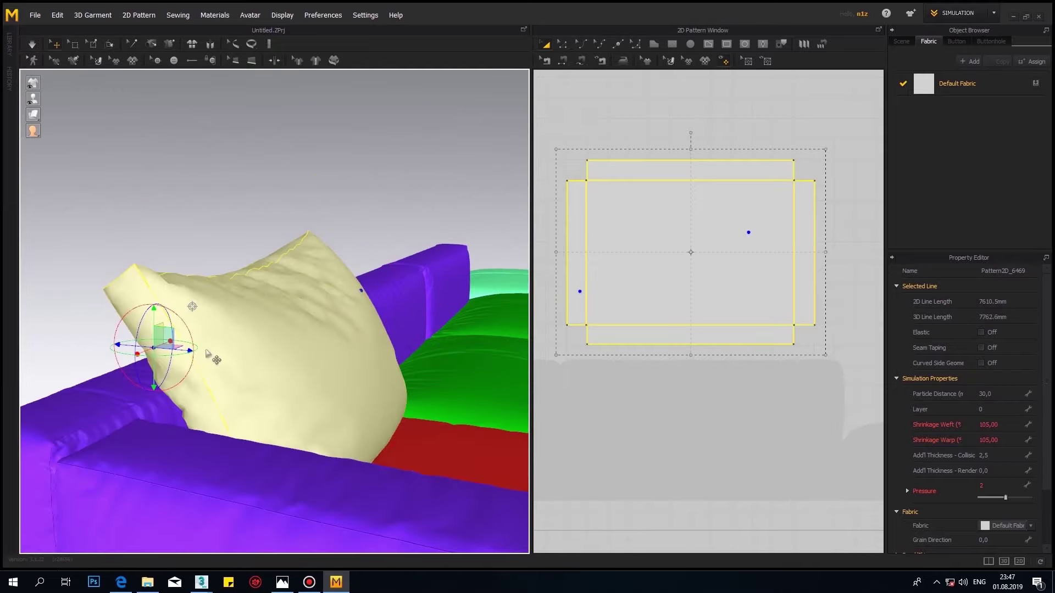
# - Lower the pillow's Particle Distance to 20 and face the pillow front-on
pyautogui.doubleClick(992, 393)
pyautogui.write('20')
pyautogui.press('Return')
pyautogui.moveTo(308, 181); pyautogui.dragTo(398, 165, button='right')
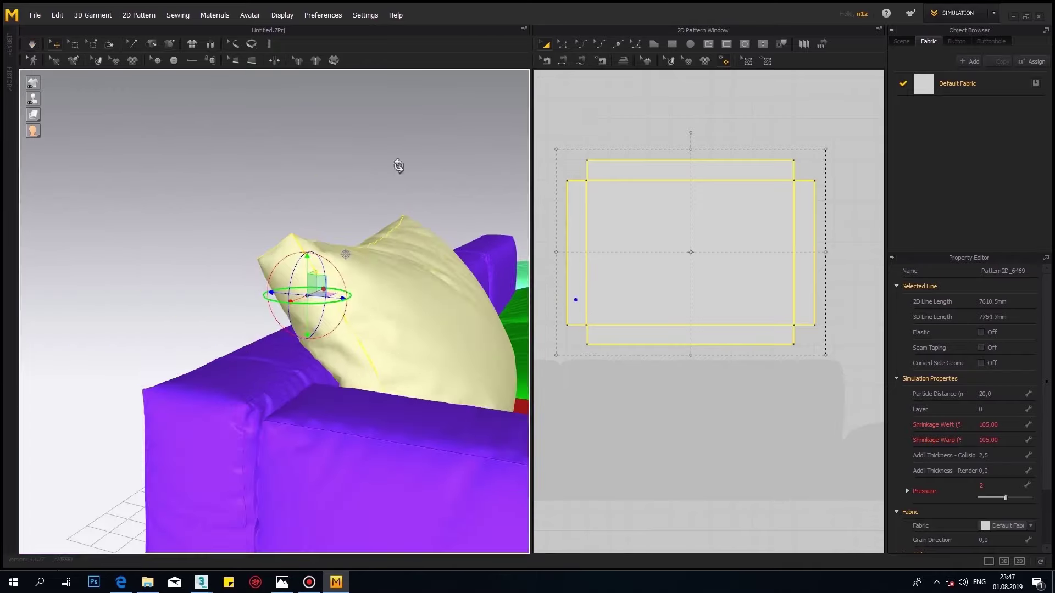
pyautogui.rightClick(568, 247)
pyautogui.click(640, 238)
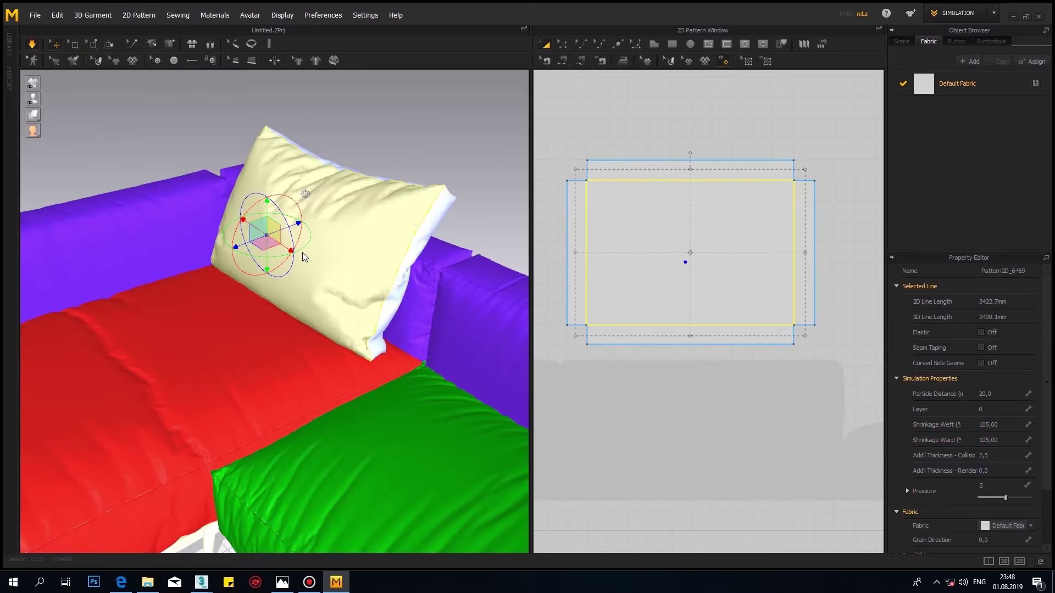
pyautogui.moveTo(391, 282); pyautogui.dragTo(520, 243, button='right')
# - Lower the pillow's Particle Distance further to 10 and view it obliquely
pyautogui.rightClick(568, 247)
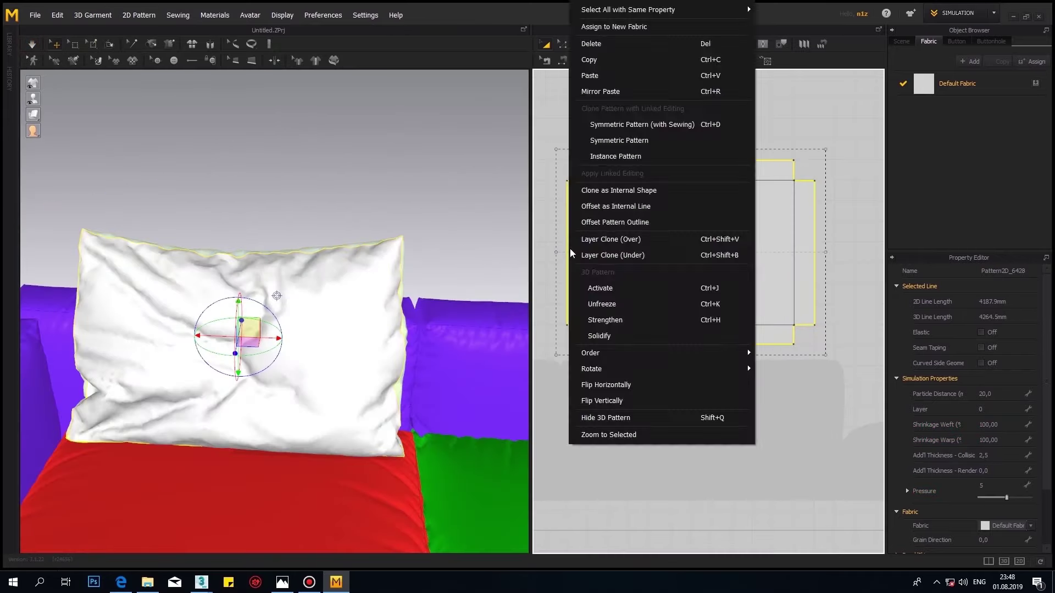
pyautogui.press('Escape')
pyautogui.write('10')
pyautogui.press('Return')
pyautogui.moveTo(230, 274); pyautogui.dragTo(313, 259, button='right')
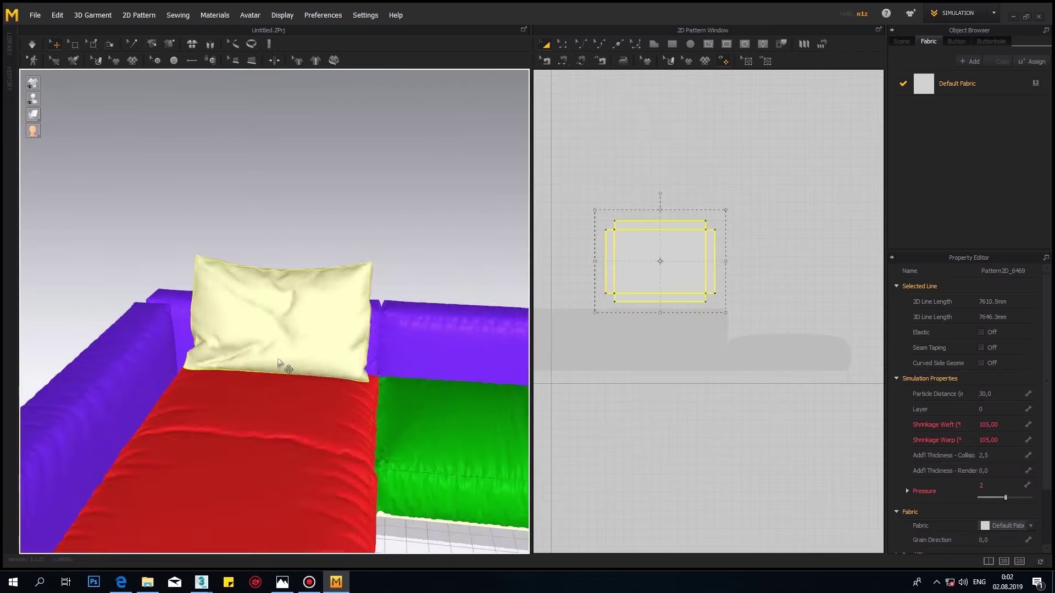
# - Select the cream pillow on the sofa and set its Particle Distance to 20
pyautogui.click(277, 363)
pyautogui.scroll(-5, 277, 363)
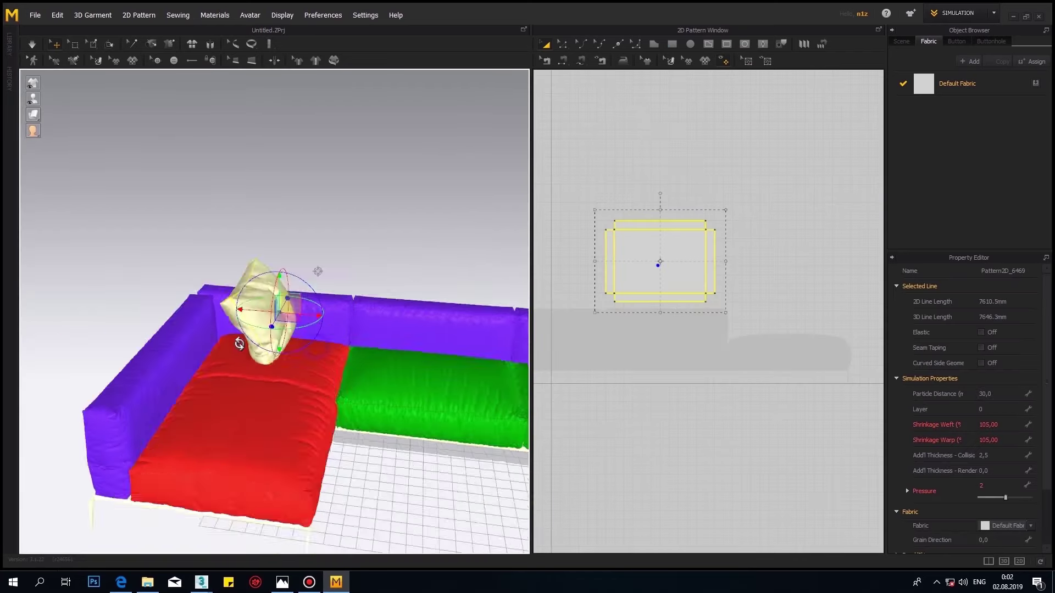
pyautogui.moveTo(277, 362)
pyautogui.mouseDown(button='right')
pyautogui.moveTo(249, 321)
pyautogui.moveTo(298, 375)
pyautogui.moveTo(136, 271)
pyautogui.mouseUp(button='right')
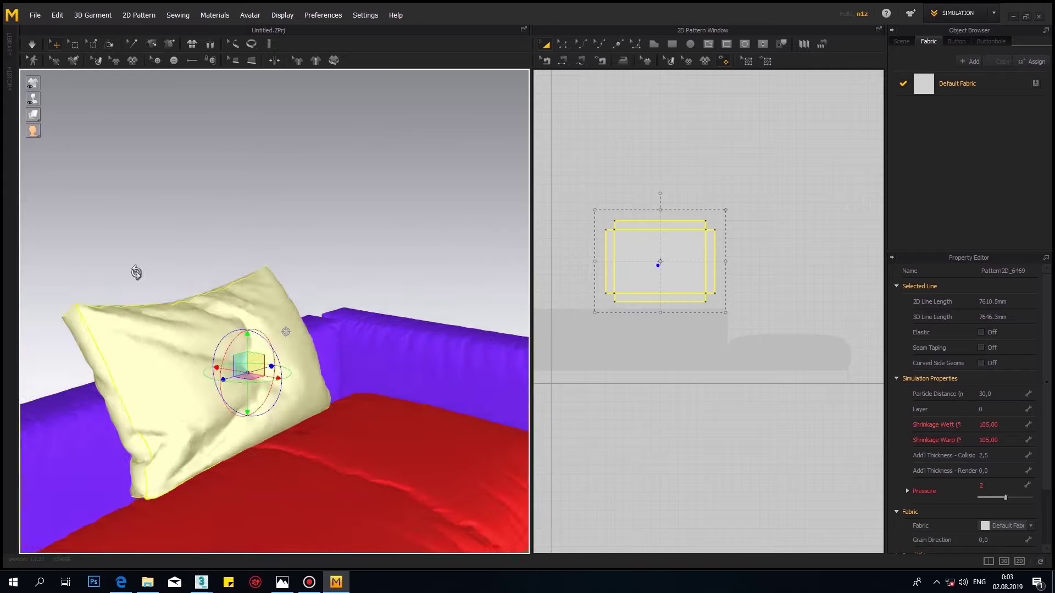
pyautogui.scroll(3, 137, 271)
pyautogui.moveTo(217, 263); pyautogui.dragTo(149, 361, button='right')
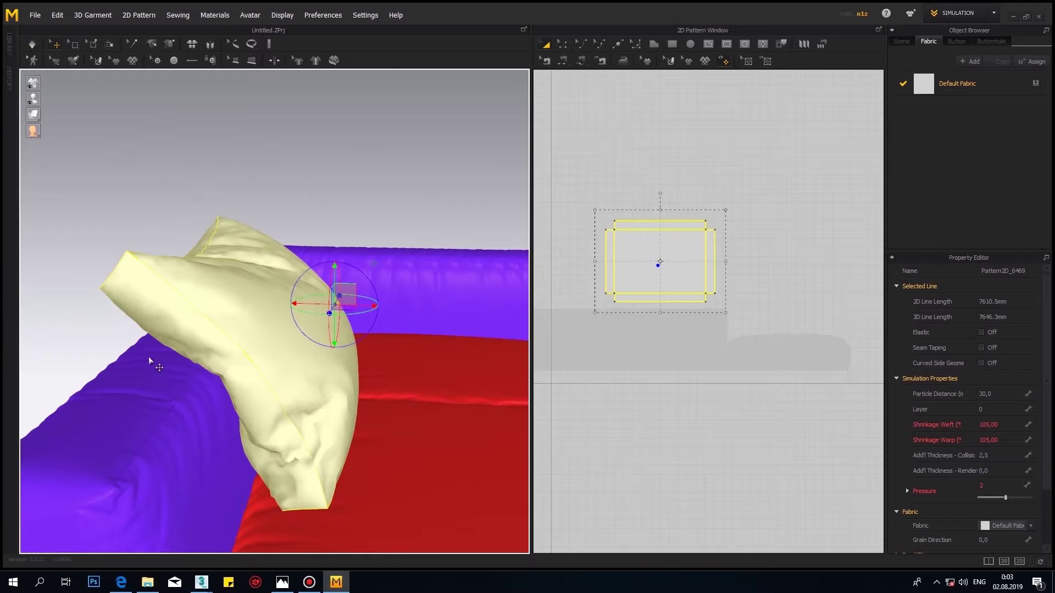
pyautogui.moveTo(148, 360); pyautogui.dragTo(135, 379, button='right')
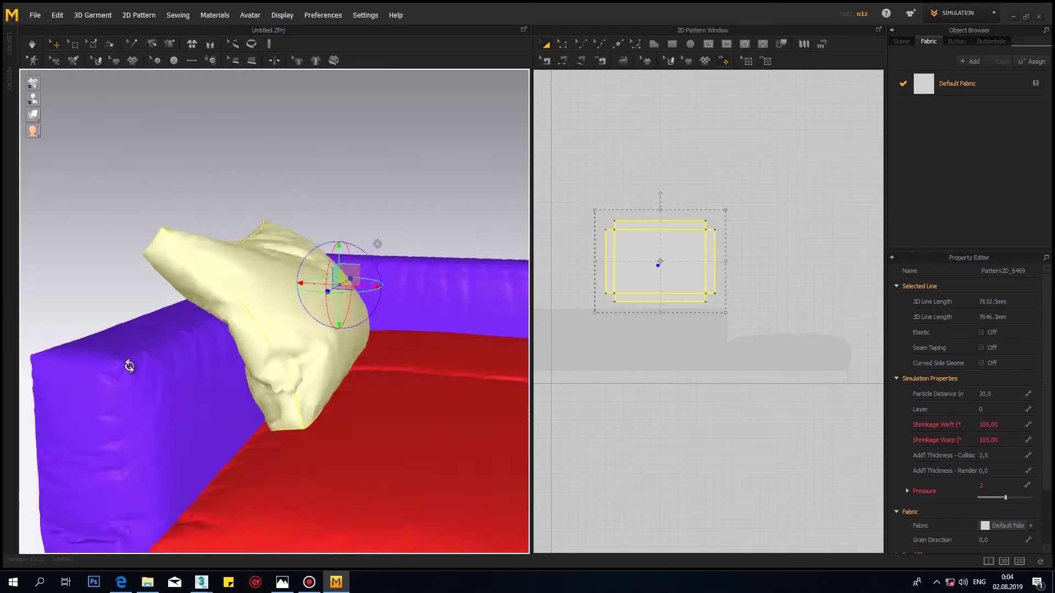
pyautogui.doubleClick(985, 393)
pyautogui.write('20')
pyautogui.press('Return')
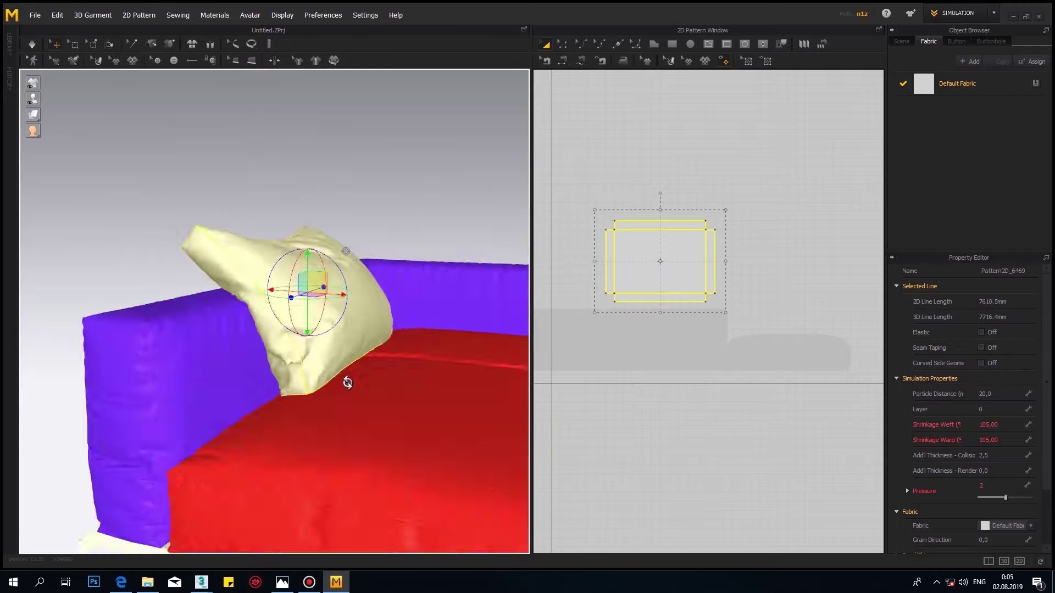
# - Select the pillow's front panel, then its side gusset, then the whole cream pillow
pyautogui.moveTo(348, 381)
pyautogui.mouseDown(button='right')
pyautogui.moveTo(220, 276)
pyautogui.moveTo(362, 265)
pyautogui.mouseUp(button='right')
pyautogui.click(678, 314)
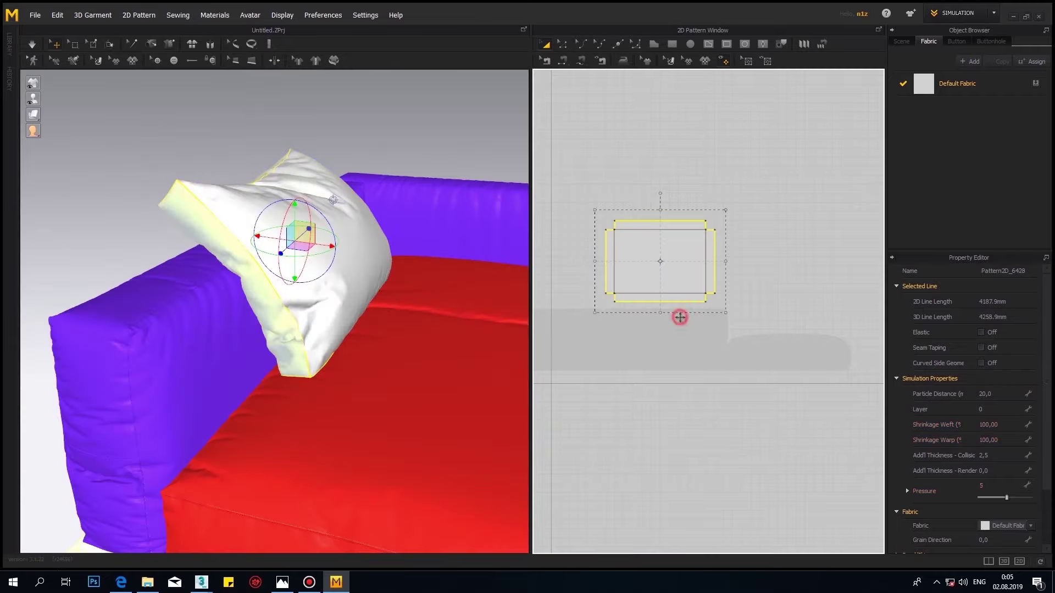
pyautogui.moveTo(210, 290)
pyautogui.mouseDown(button='right')
pyautogui.moveTo(218, 278)
pyautogui.moveTo(366, 314)
pyautogui.moveTo(348, 308)
pyautogui.moveTo(241, 338)
pyautogui.moveTo(171, 197)
pyautogui.mouseUp(button='right')
pyautogui.click(308, 327)
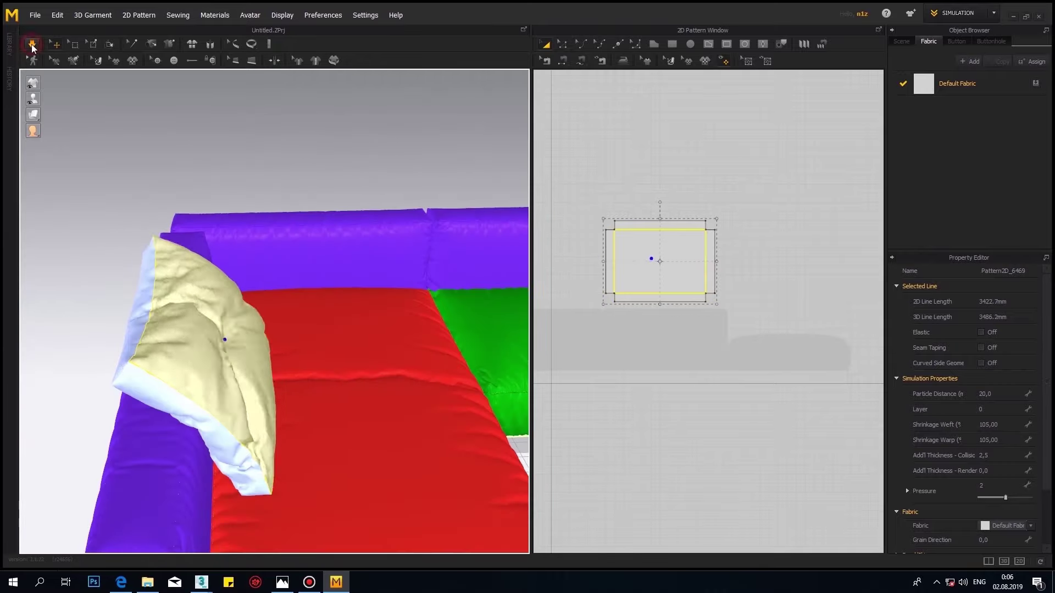
pyautogui.click(618, 262)
pyautogui.write('10')
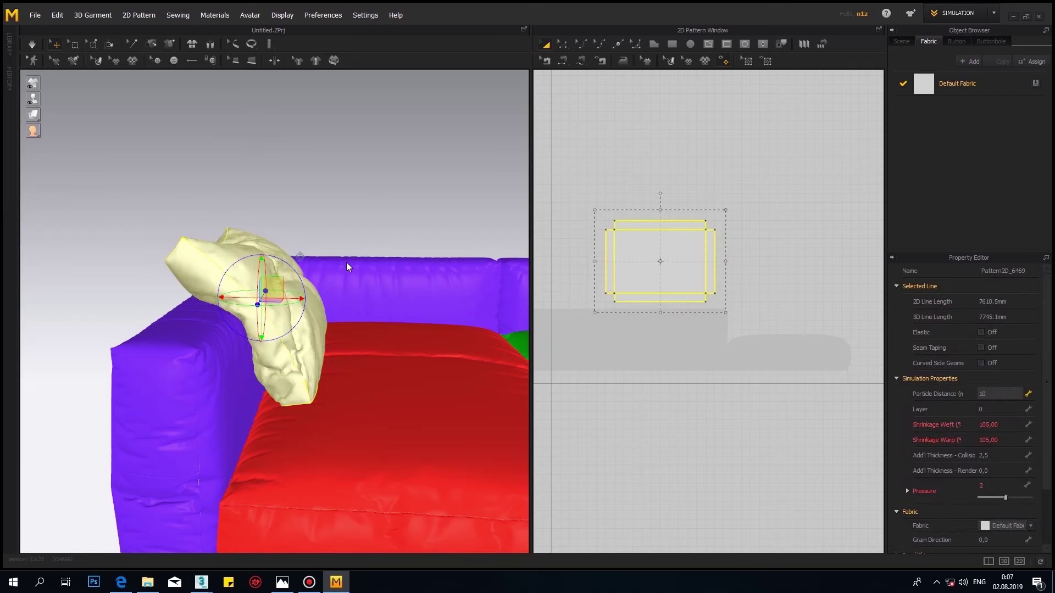
pyautogui.scroll(-2, 347, 267)
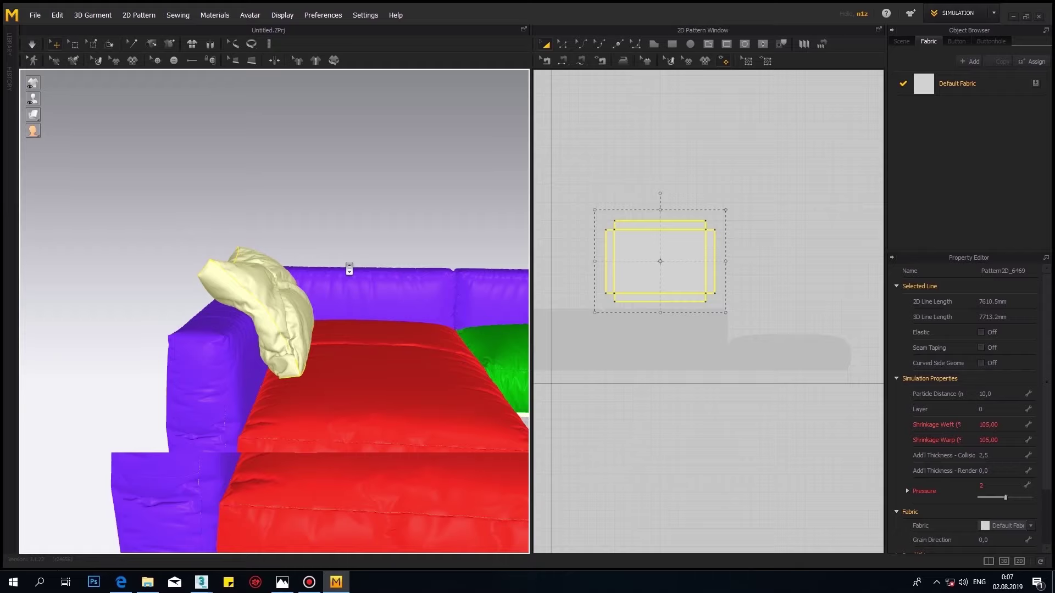
pyautogui.moveTo(349, 269); pyautogui.dragTo(278, 330, button='right')
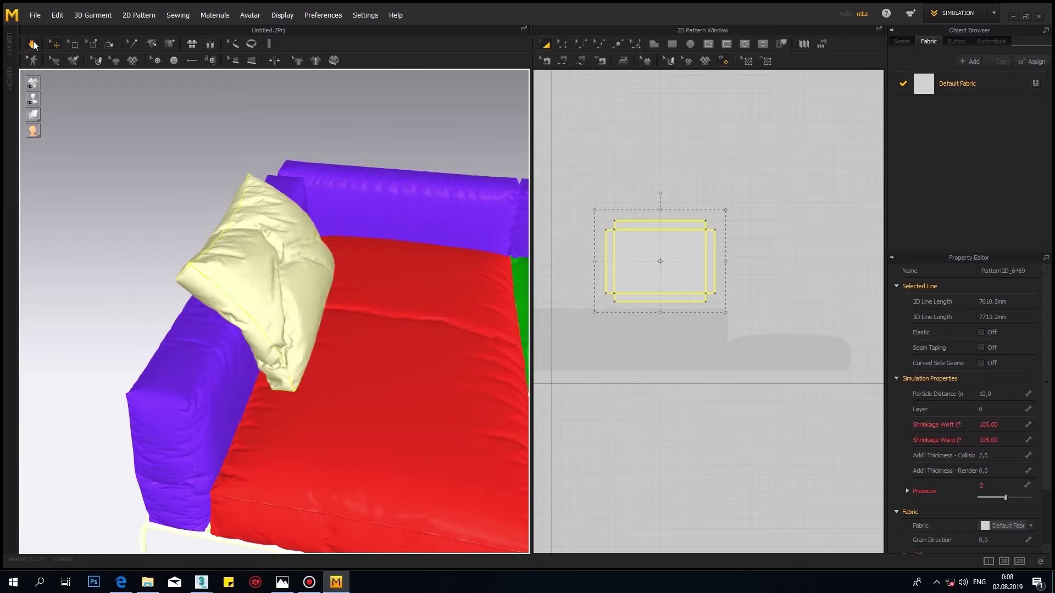
pyautogui.scroll(3, 302, 307)
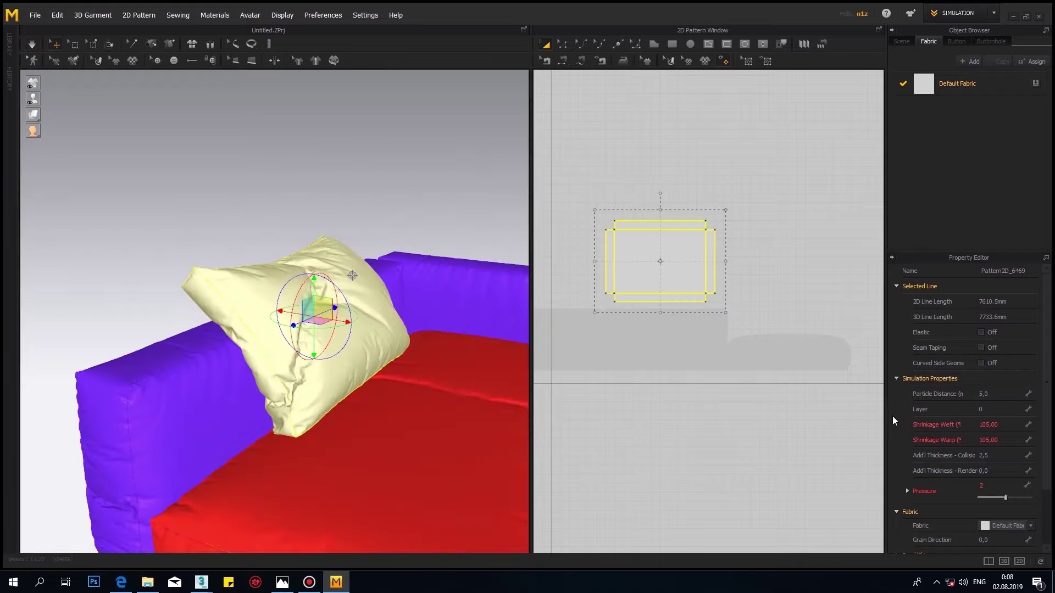
# - Simulate so the pillow inflates, then confirm overwriting the exported pillow file
pyautogui.press('space')
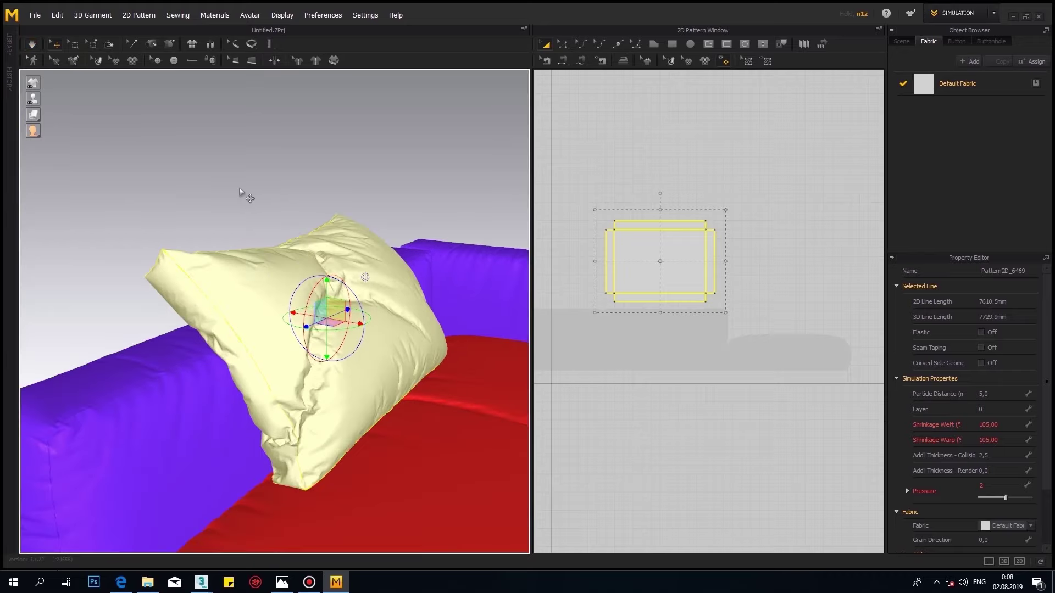
pyautogui.moveTo(240, 192)
pyautogui.mouseDown(button='right')
pyautogui.moveTo(384, 262)
pyautogui.moveTo(301, 365)
pyautogui.moveTo(395, 333)
pyautogui.mouseUp(button='right')
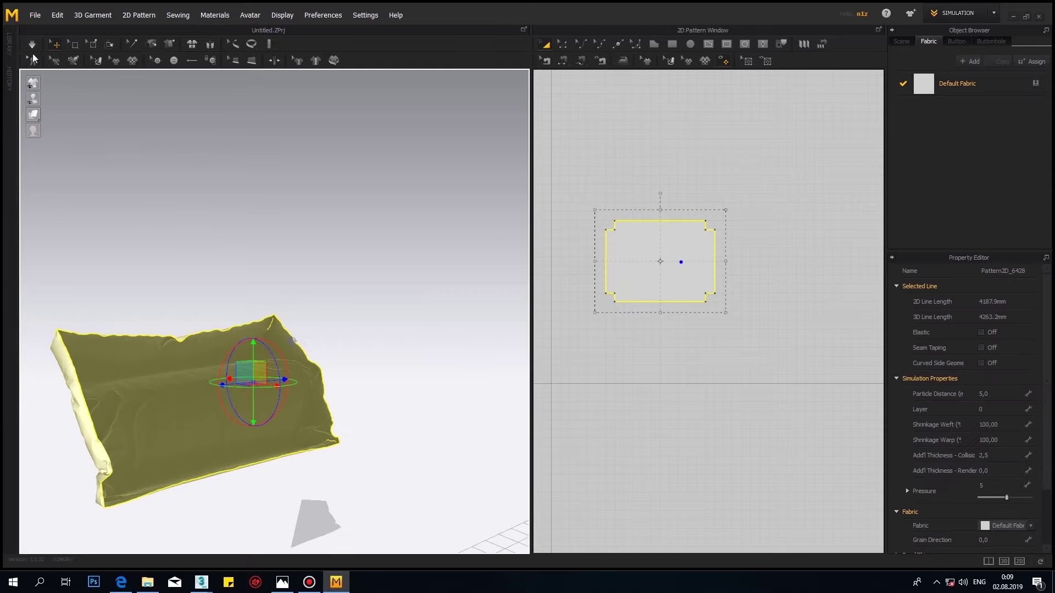
pyautogui.click(553, 292)
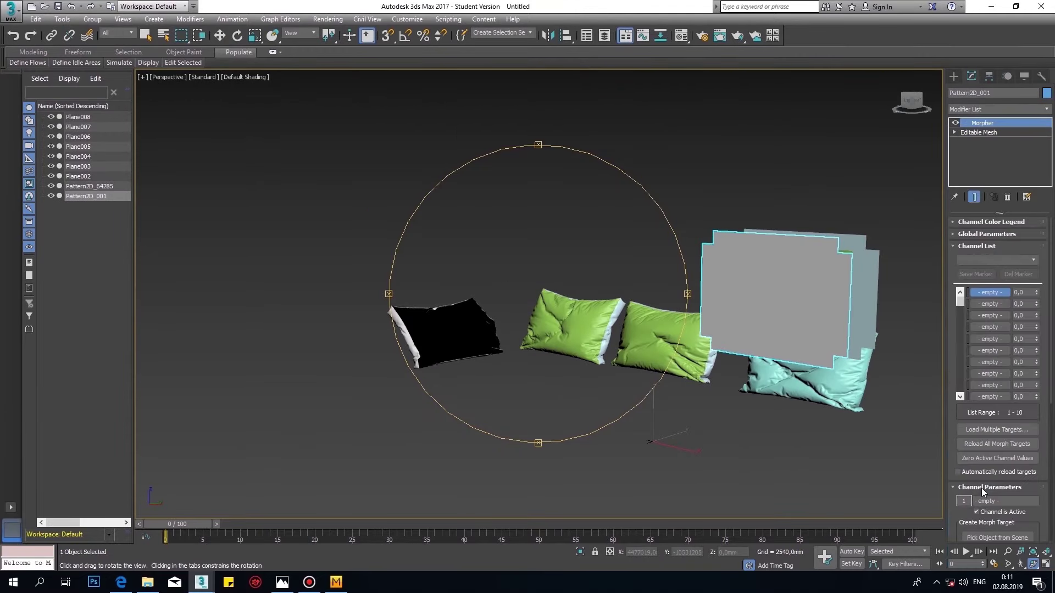
# - Toggle to four viewports, then maximize the Left view showing Pattern2D_64694 and Plane005
pyautogui.hotkey('alt', 'w')
pyautogui.scroll(5, 329, 365)
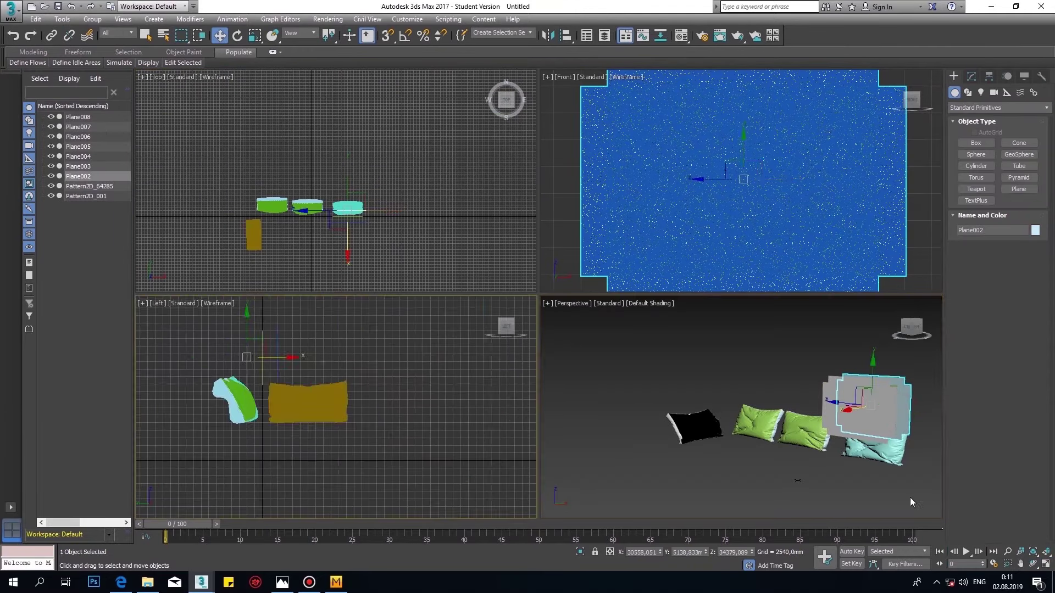
pyautogui.hotkey('alt', 'w')
pyautogui.scroll(5, 386, 189)
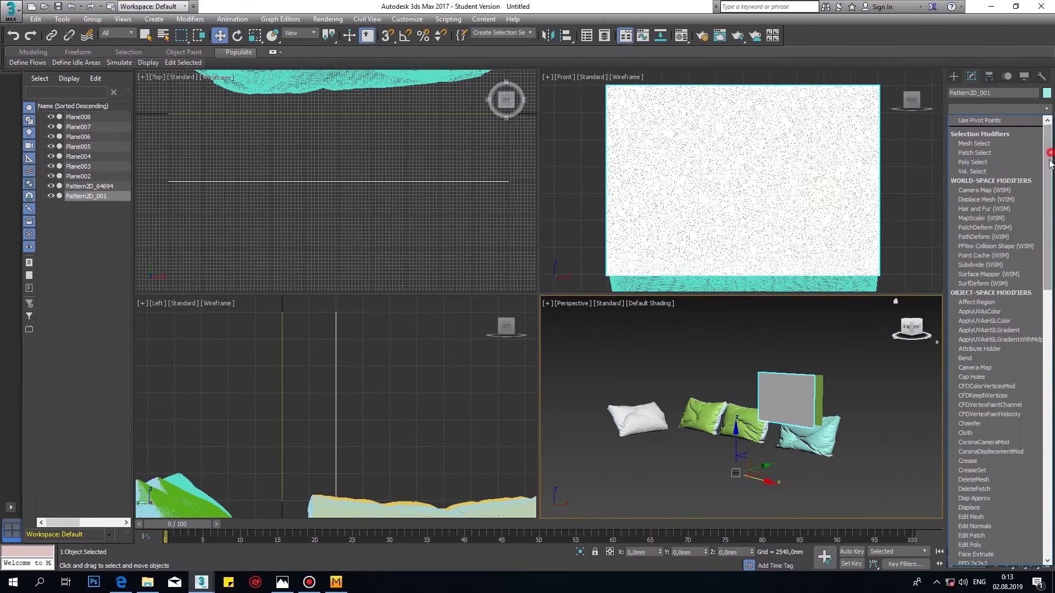
pyautogui.click(955, 77)
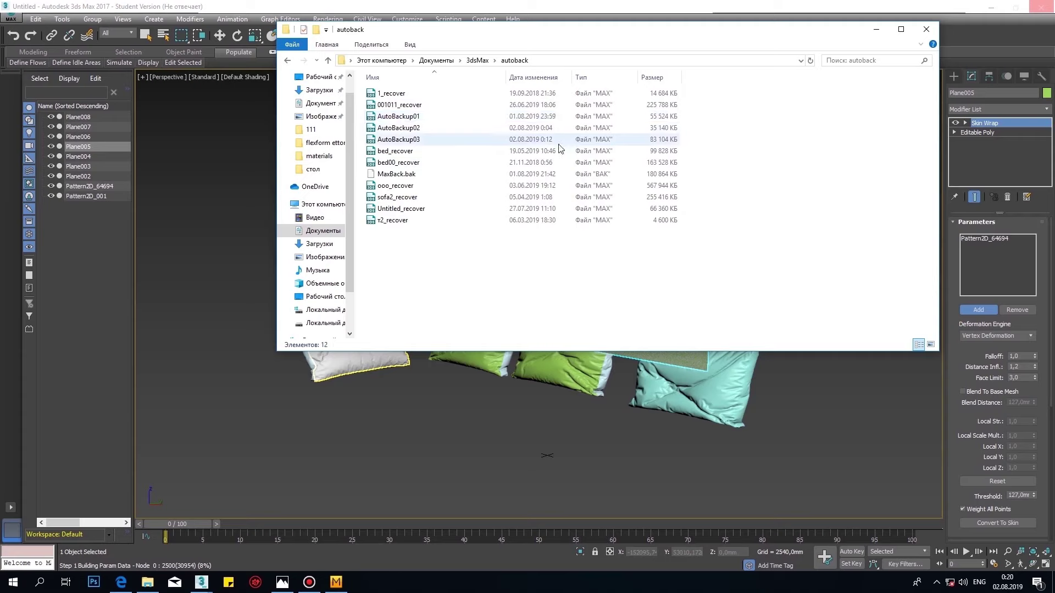
# - Return to the 3ds Max window with AutoBackup03.max restored
pyautogui.click(645, 12)
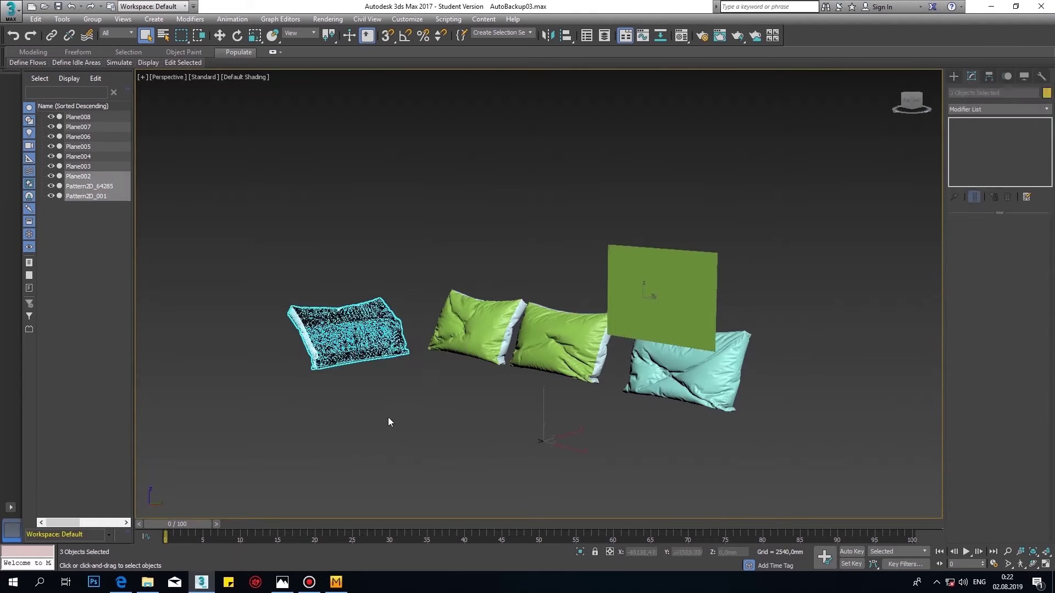
# - Import the exported pillow OBJ and add a Morpher modifier to it
pyautogui.click(4, 15)
pyautogui.click(44, 118)
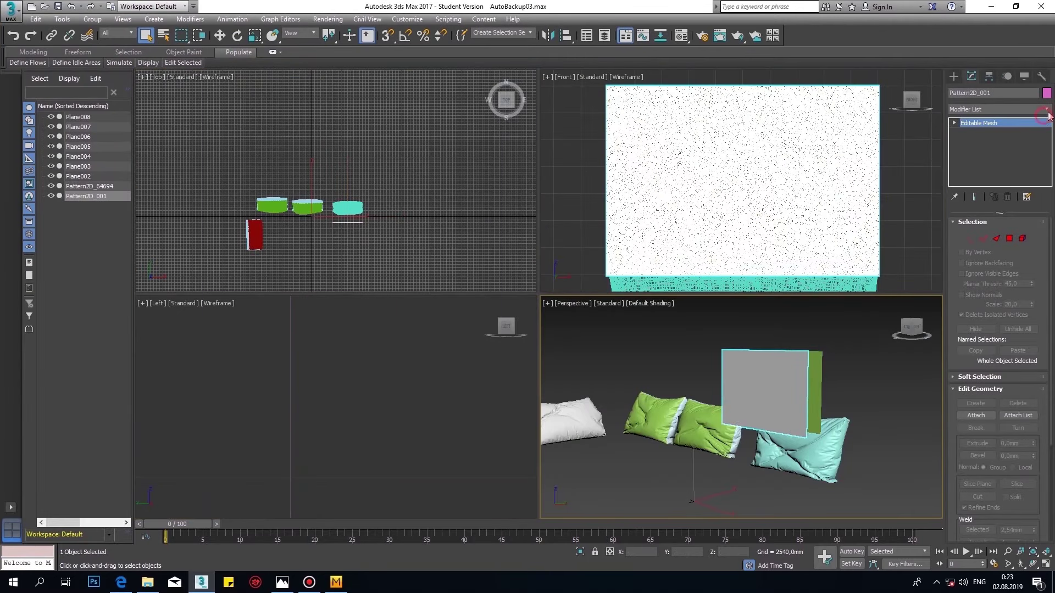
pyautogui.click(1048, 114)
pyautogui.click(988, 532)
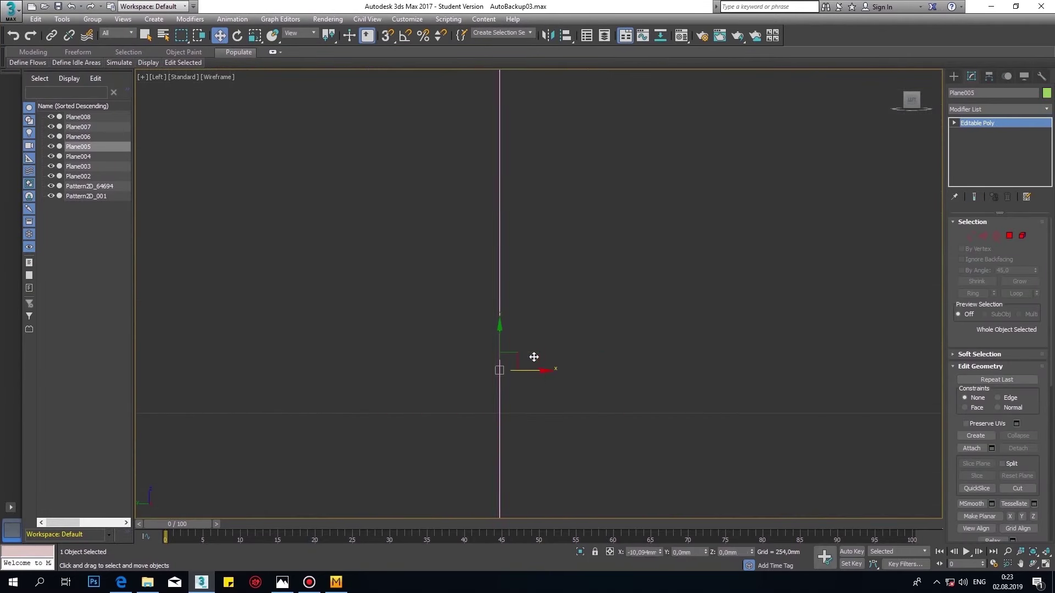
# - Skin Wrap Plane005 onto the simulated pillow
pyautogui.click(1046, 109)
pyautogui.click(991, 271)
pyautogui.click(978, 310)
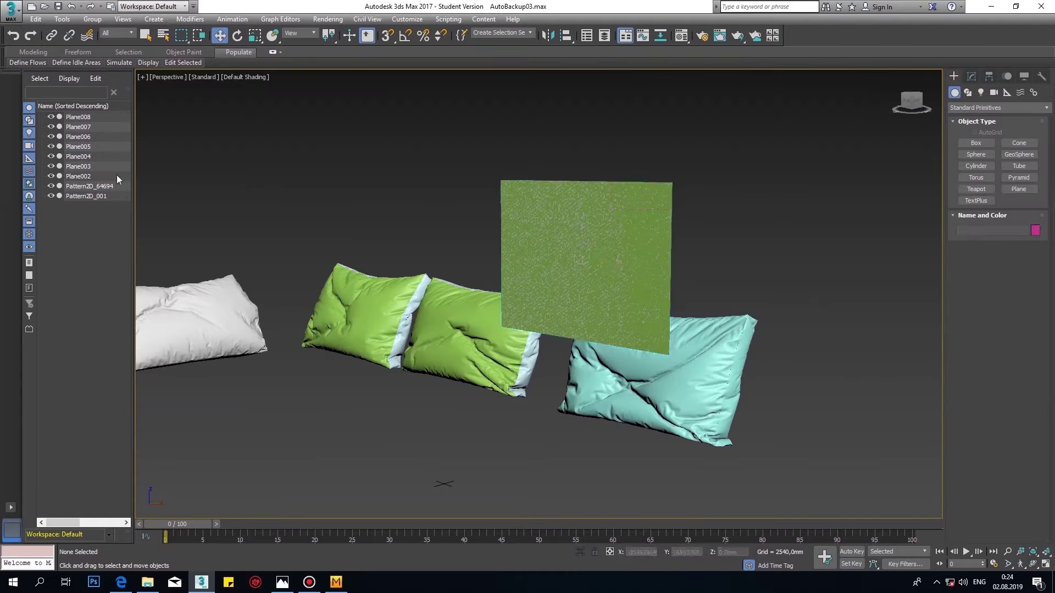
pyautogui.click(64, 186)
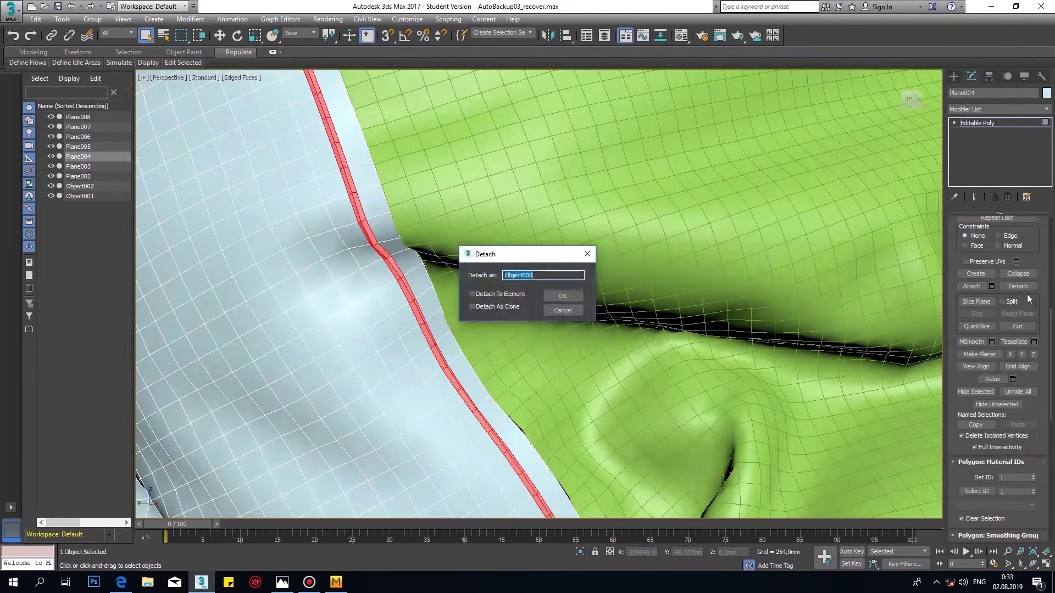
# - Confirm detaching the side strip as a new object, then select Plane007
pyautogui.press('Return')
pyautogui.click(971, 75)
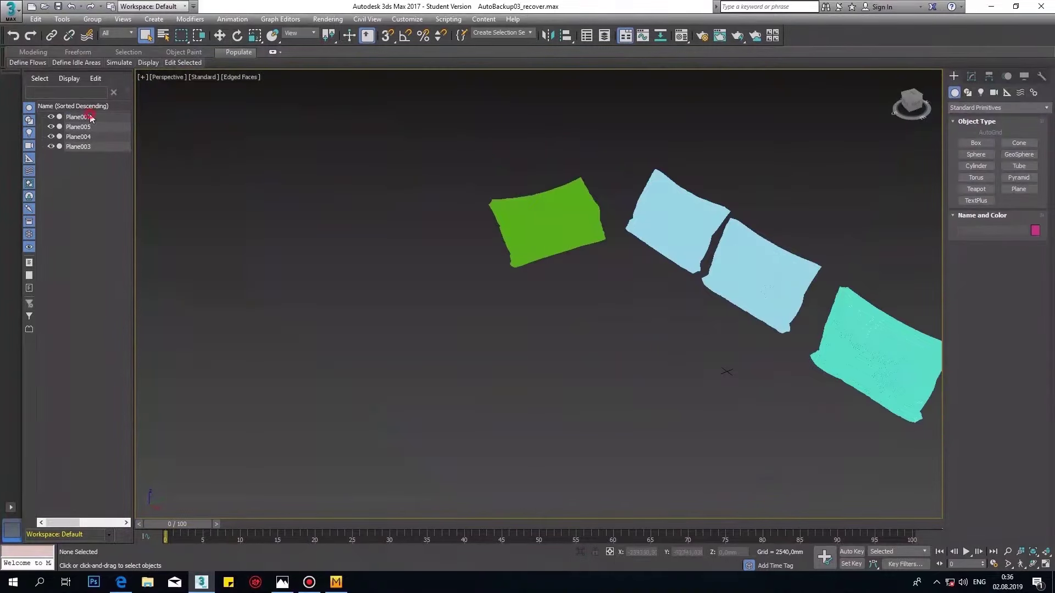
pyautogui.click(91, 118)
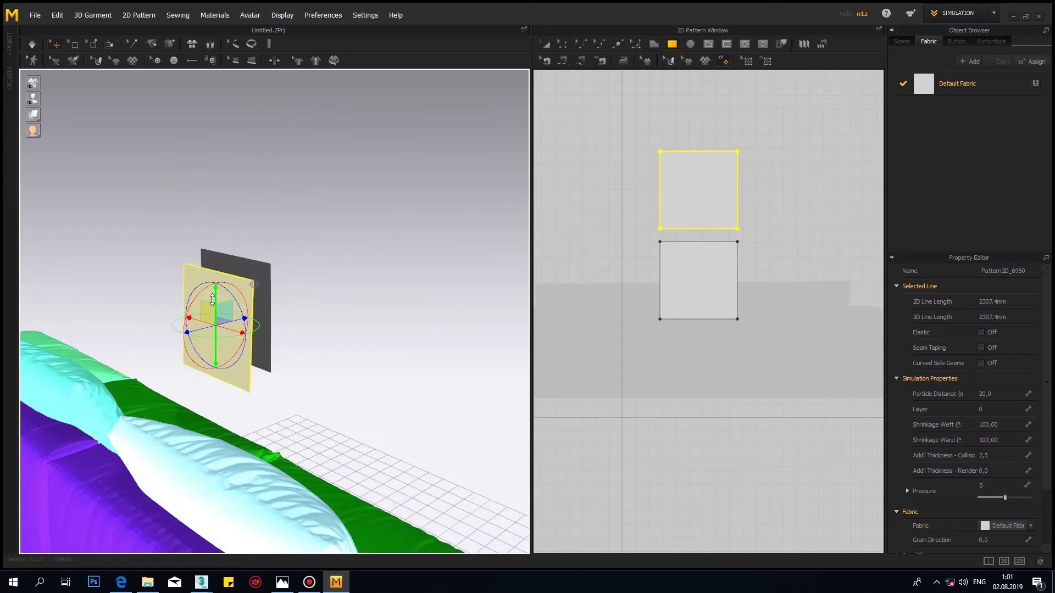
# - Give both square pillow panels Pressure 3 and simulate, pulling the pillow onto the seat
pyautogui.click(671, 243)
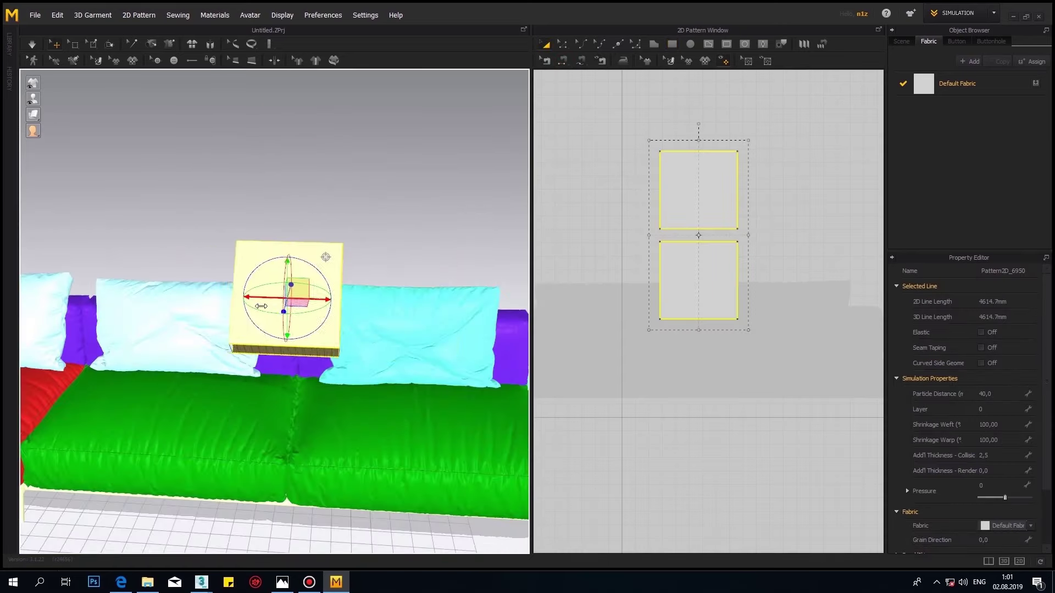
pyautogui.write('3')
pyautogui.press('Return')
pyautogui.press('space')
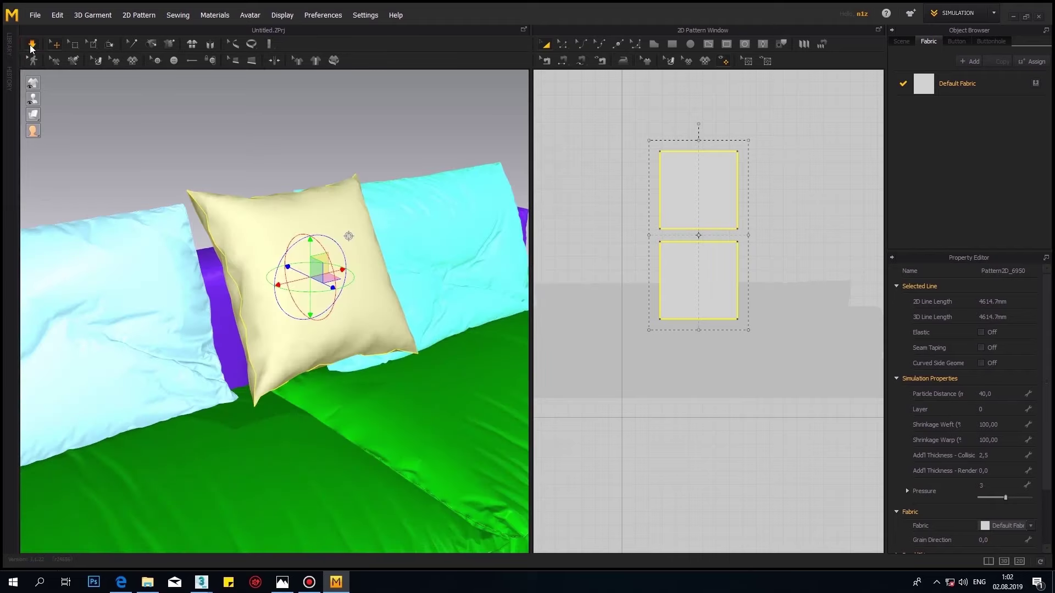
pyautogui.moveTo(413, 240); pyautogui.dragTo(349, 413)
pyautogui.write('20')
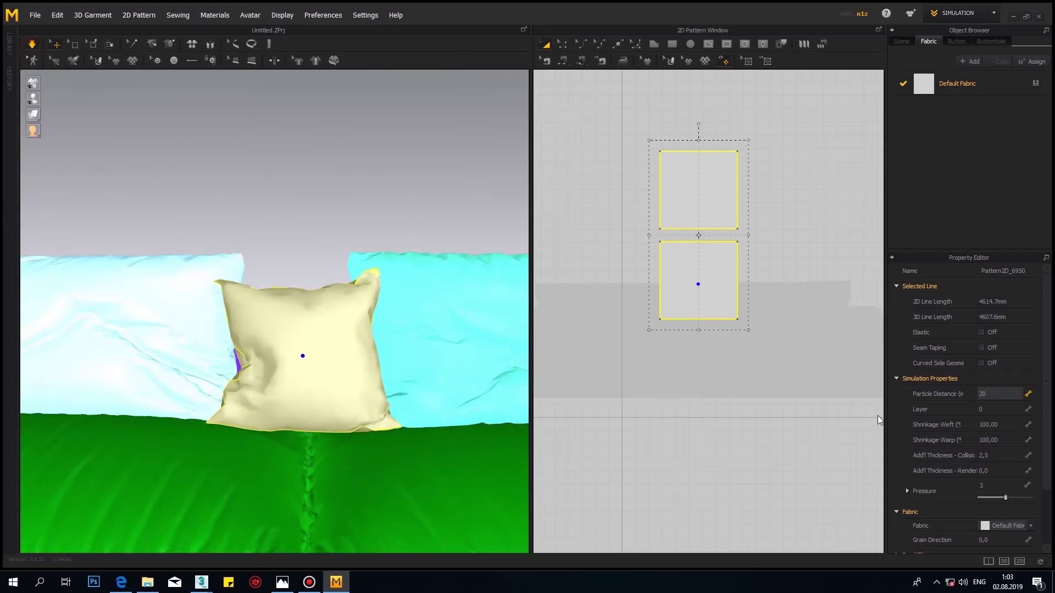
# - Apply particle distance 20 to the pillow and reselect its upper and lower panels
pyautogui.click(360, 341)
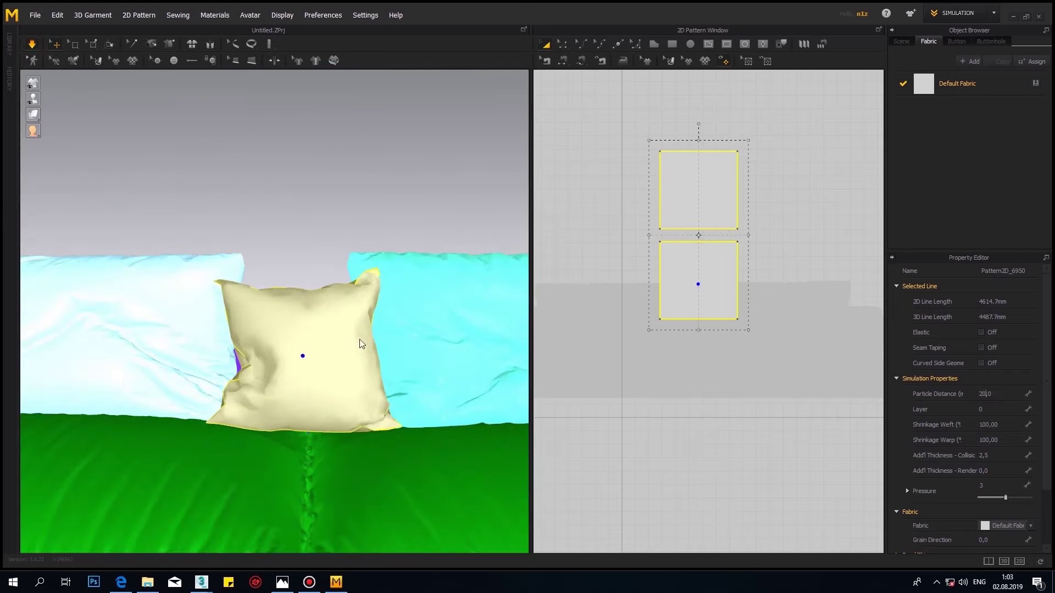
pyautogui.scroll(2, 140, 277)
pyautogui.click(357, 357)
pyautogui.moveTo(271, 372); pyautogui.dragTo(270, 96, button='right')
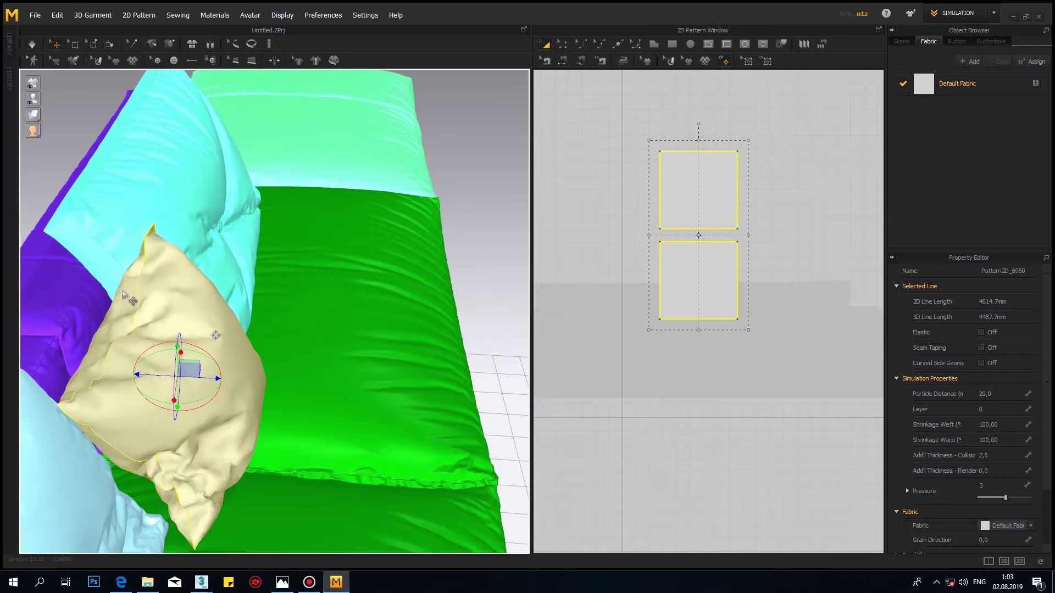
pyautogui.click(189, 235)
pyautogui.moveTo(188, 235); pyautogui.dragTo(230, 275, button='right')
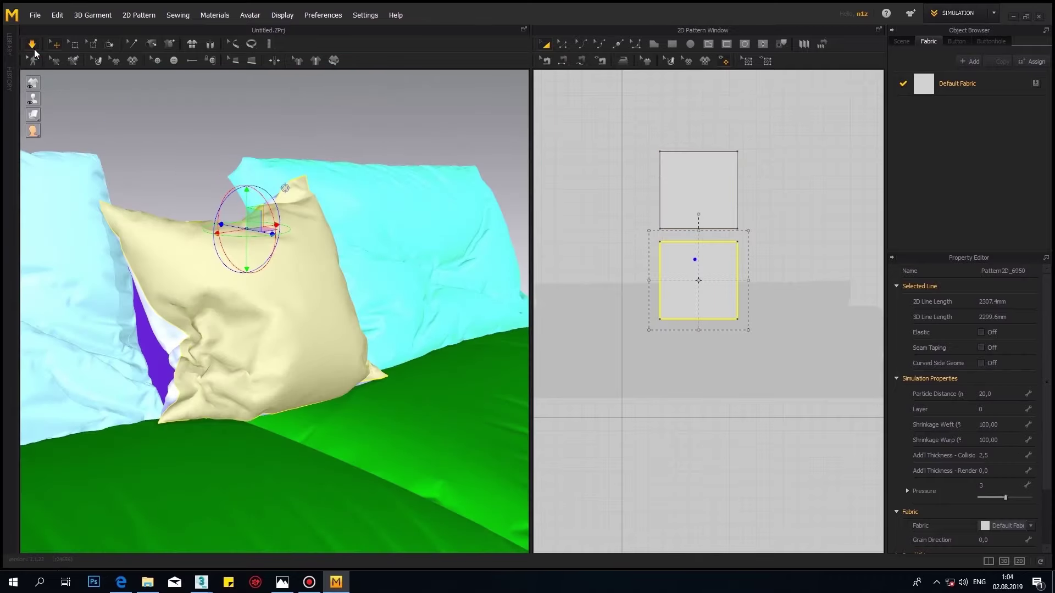
pyautogui.press('q')
pyautogui.moveTo(301, 360)
pyautogui.mouseDown(button='right')
pyautogui.moveTo(77, 350)
pyautogui.moveTo(231, 352)
pyautogui.mouseUp(button='right')
pyautogui.click(684, 214)
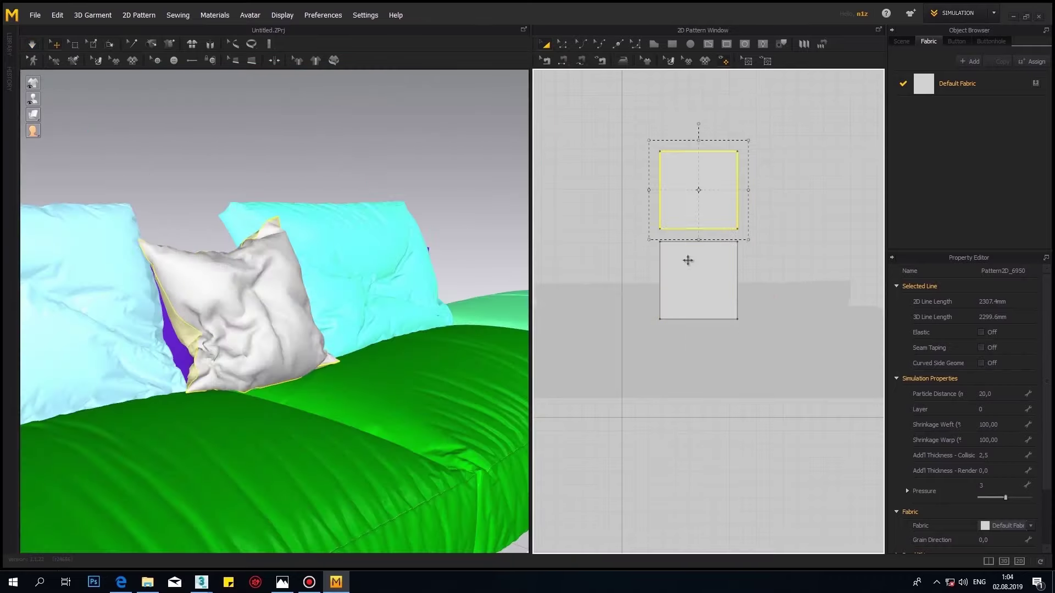
pyautogui.keyDown('shift'); pyautogui.click(687, 259); pyautogui.keyUp('shift')
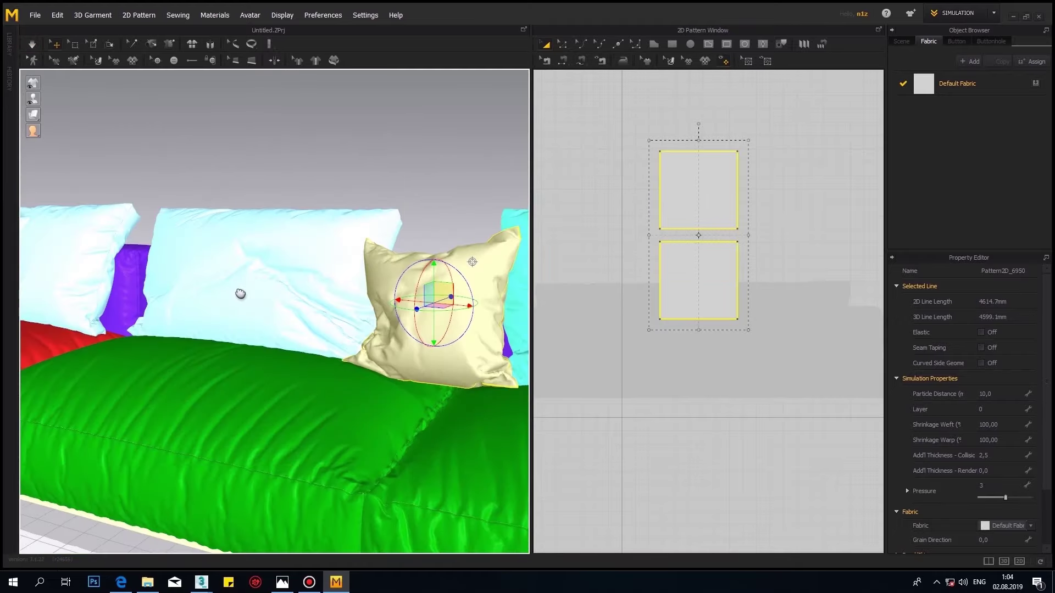
# - Select both pillow panels and refine their Particle Distance to 5
pyautogui.click(32, 44)
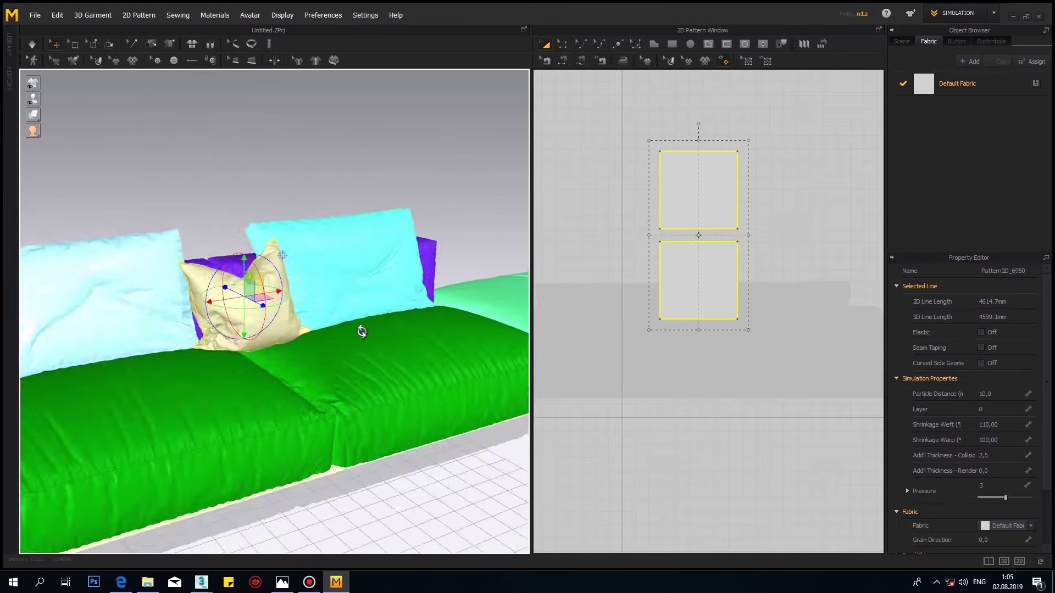
pyautogui.moveTo(360, 329); pyautogui.dragTo(187, 379, button='right')
pyautogui.rightClick(698, 275)
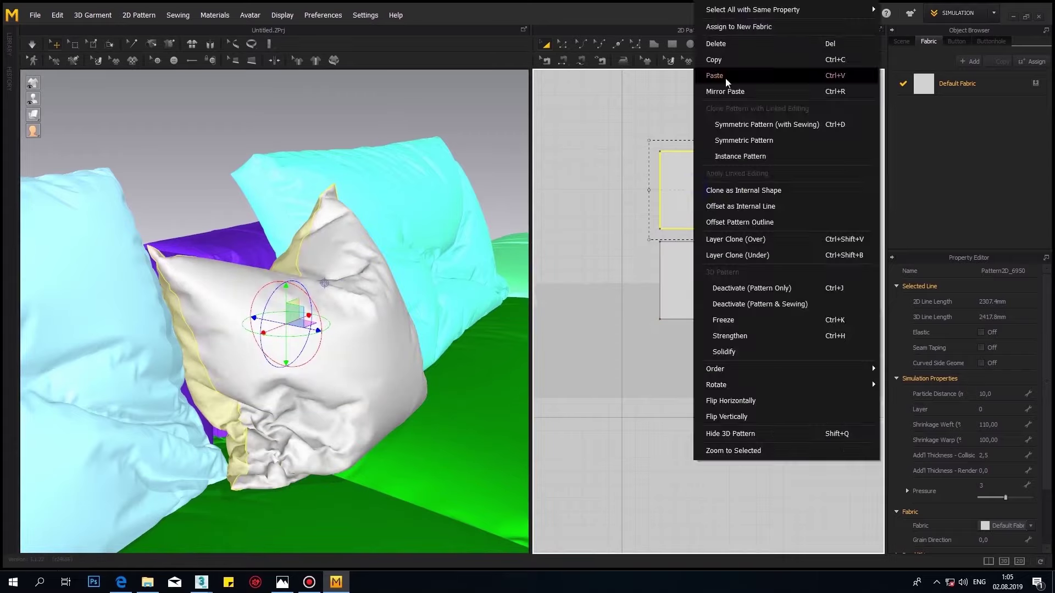
pyautogui.click(698, 274)
pyautogui.moveTo(359, 328); pyautogui.dragTo(243, 370, button='right')
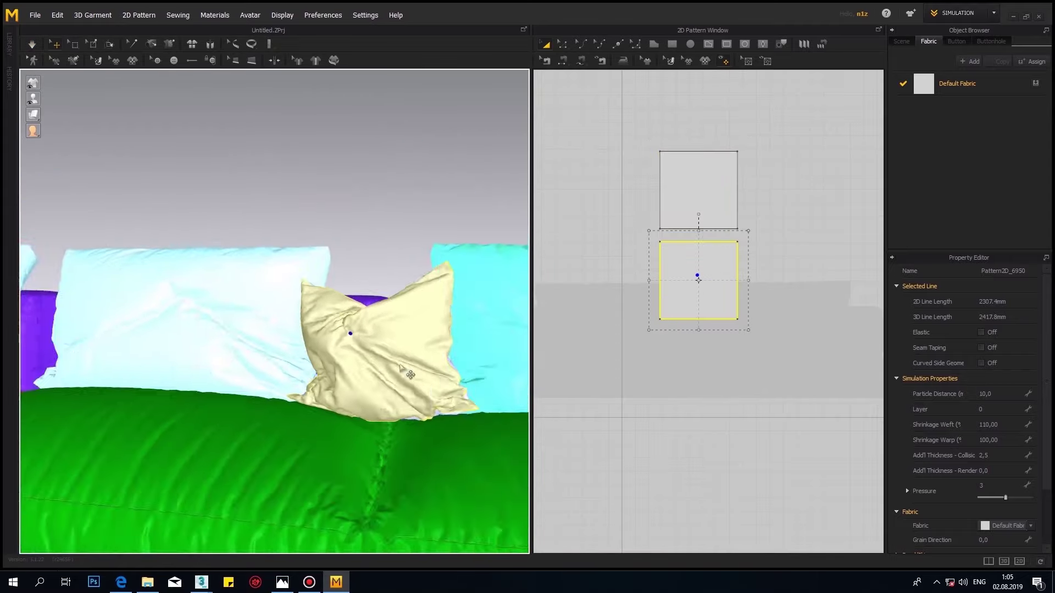
pyautogui.press('2')
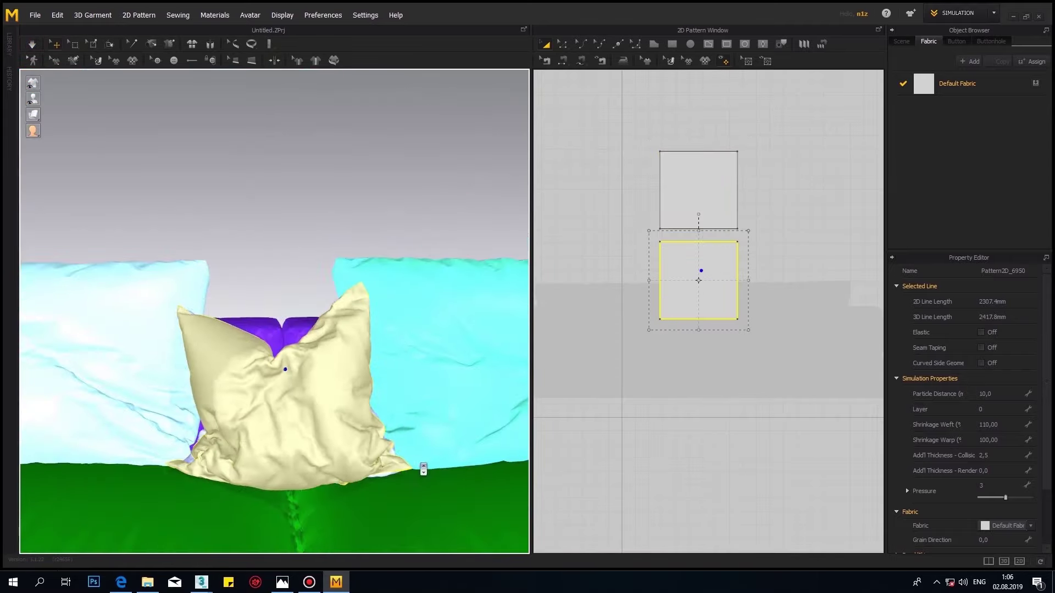
pyautogui.hotkey('ctrl', 'a')
pyautogui.click(996, 394)
pyautogui.write('5')
pyautogui.press('Return')
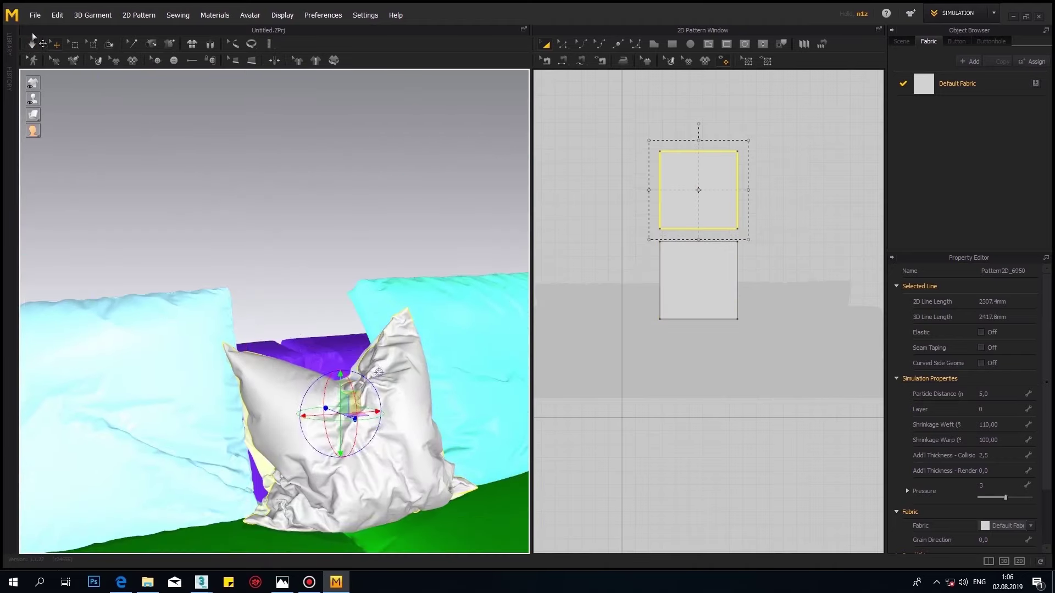
pyautogui.moveTo(71, 230)
pyautogui.mouseDown(button='right')
pyautogui.moveTo(291, 434)
pyautogui.moveTo(160, 400)
pyautogui.mouseUp(button='right')
pyautogui.click(220, 285)
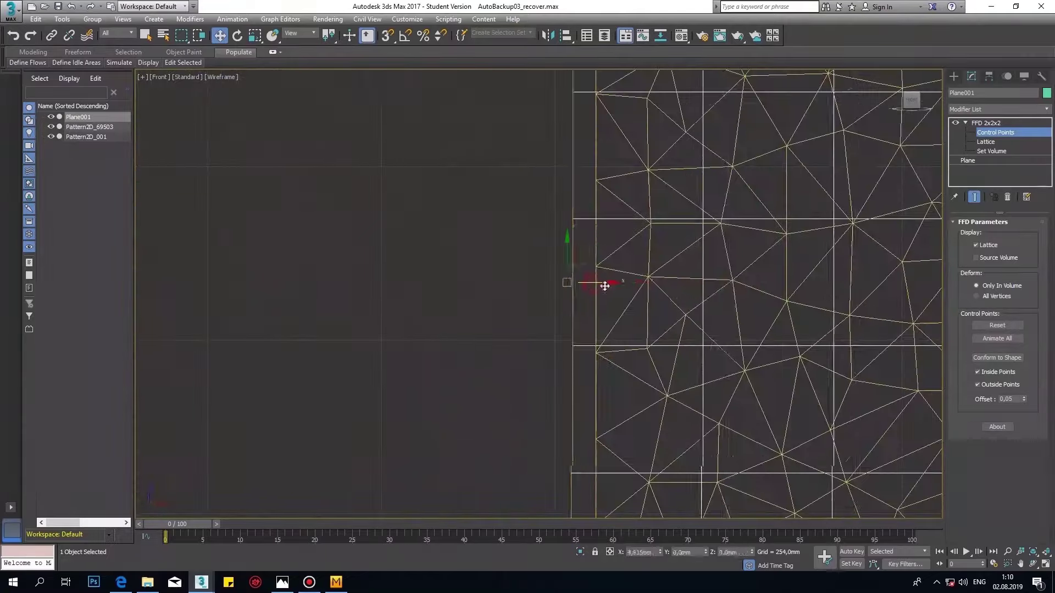
# - Convert Plane002 to Editable Poly and add a Skin Wrap modifier to it
pyautogui.scroll(3, 605, 286)
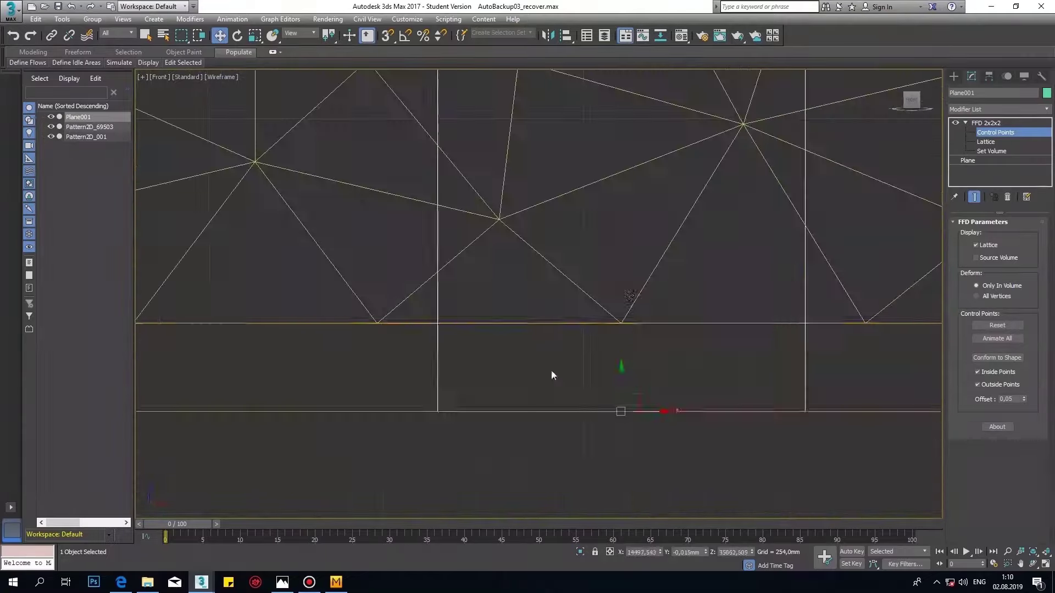
pyautogui.rightClick(424, 225)
pyautogui.click(582, 342)
pyautogui.hotkey('alt', 'w')
pyautogui.hotkey('alt', 'w')
pyautogui.press('t')
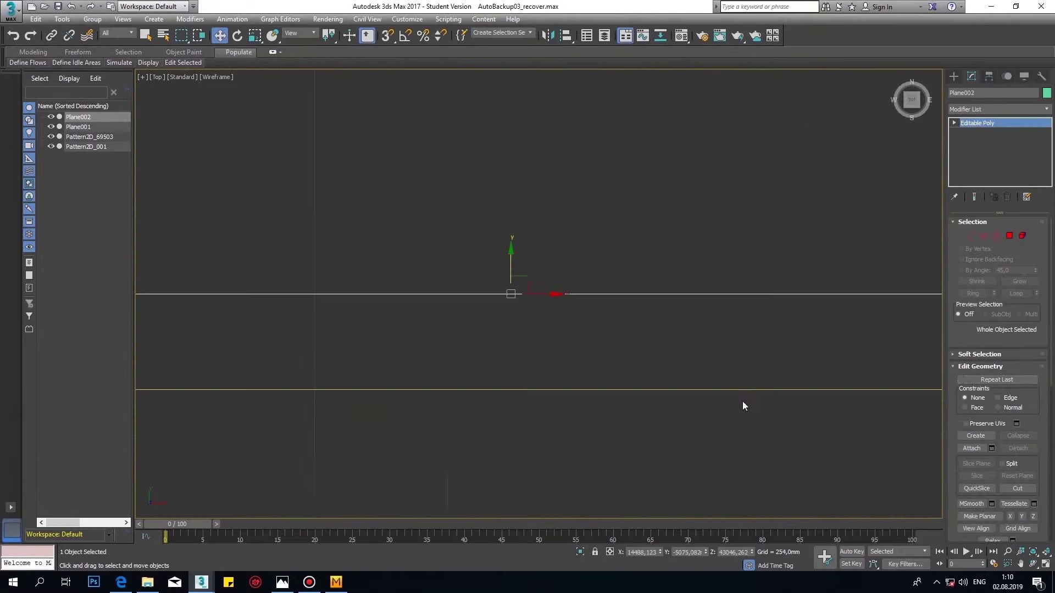
pyautogui.click(997, 109)
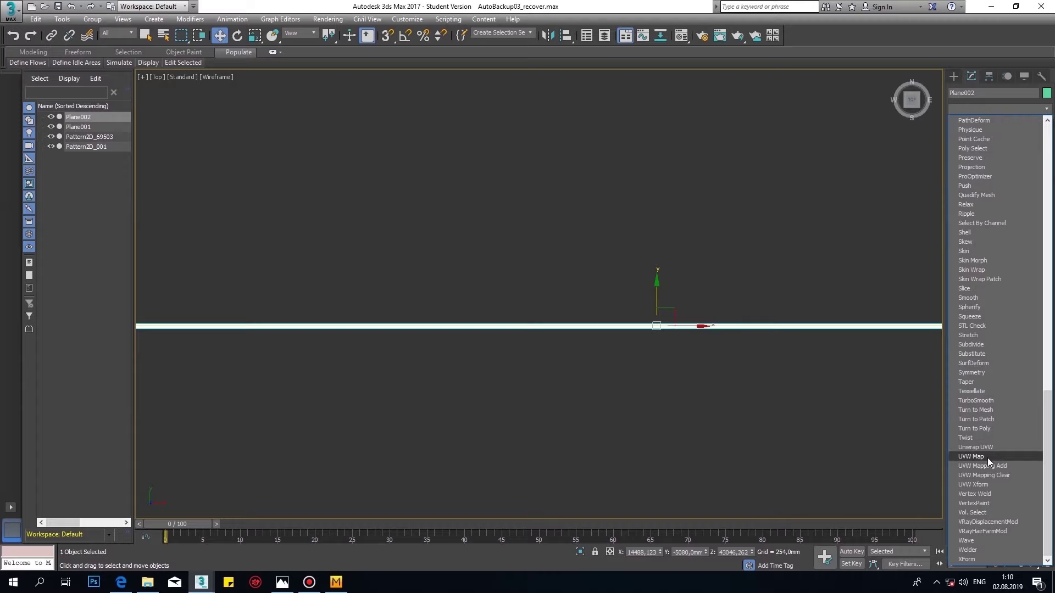
pyautogui.click(1009, 278)
# - Delete the old Pattern2D_001 mesh and import the next pillow OBJ
pyautogui.click(953, 76)
pyautogui.hotkey('alt', 'w')
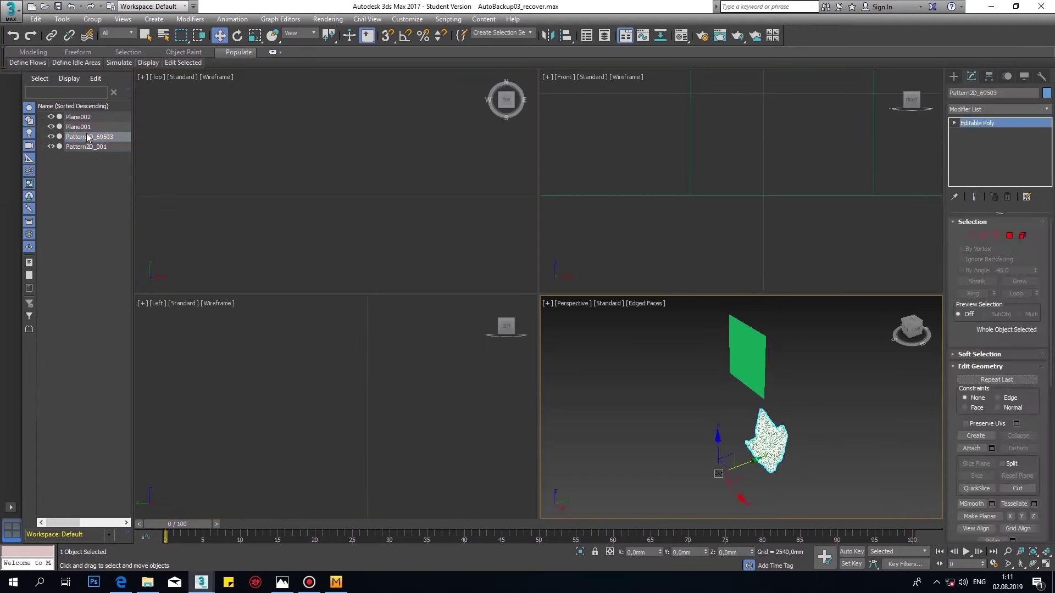
pyautogui.press('Delete')
pyautogui.click(11, 8)
pyautogui.click(110, 42)
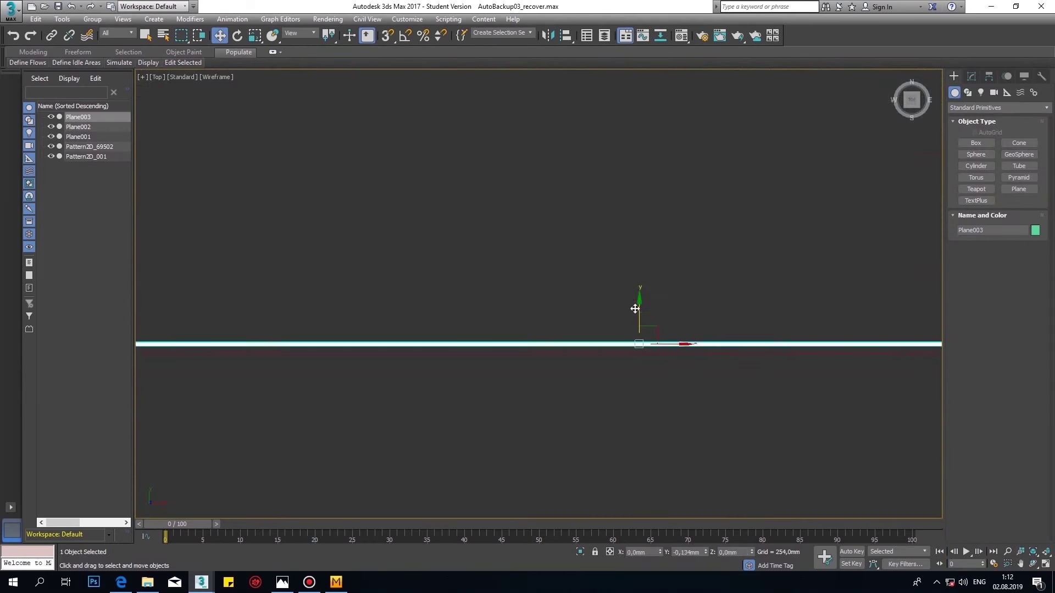
pyautogui.click(1046, 565)
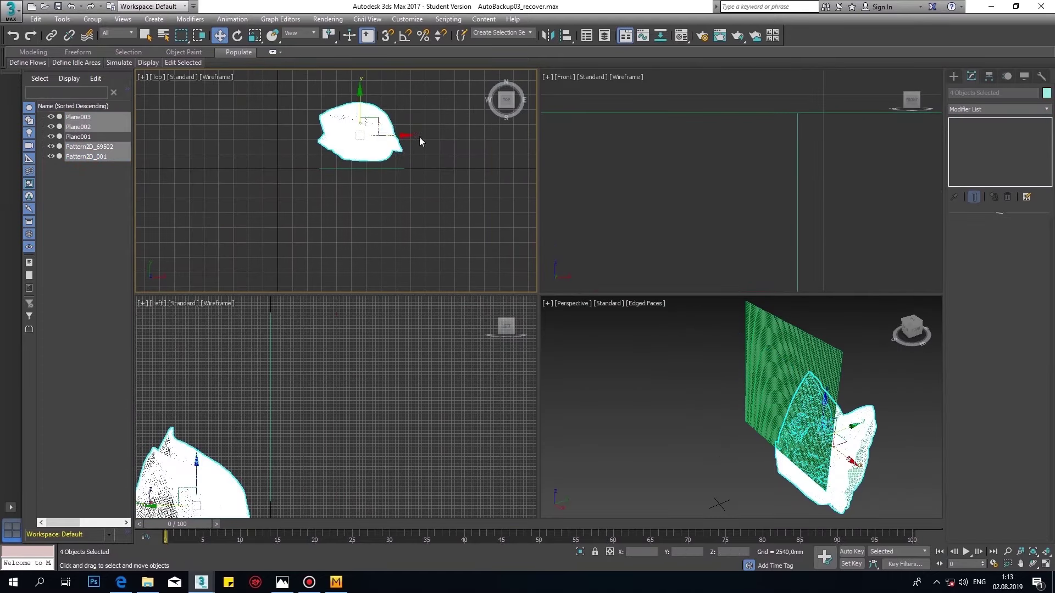
pyautogui.click(281, 582)
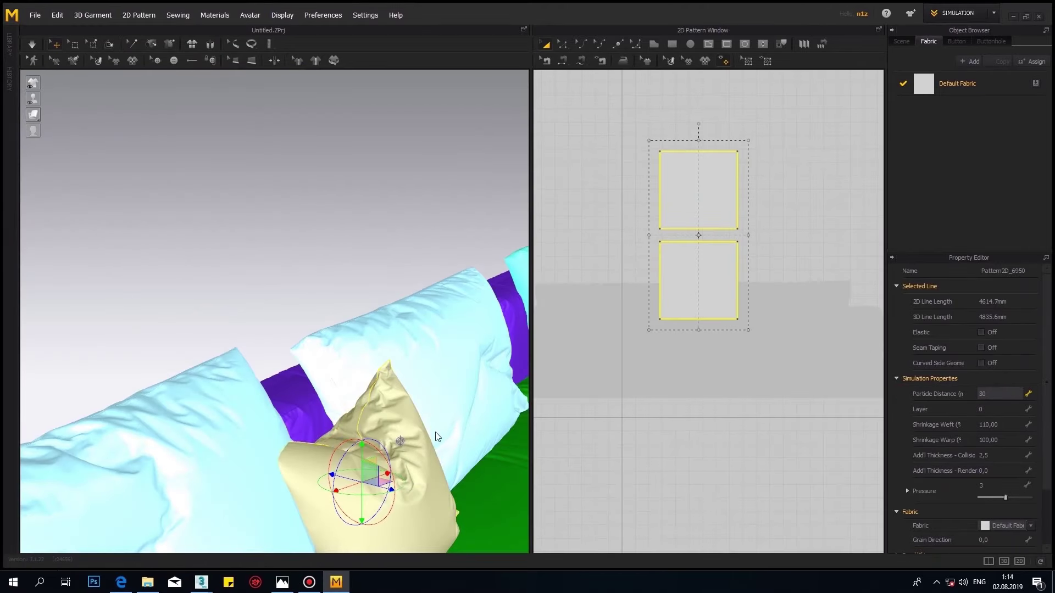
# - Confirm particle distance 30 and re-simulate the cream pillow
pyautogui.press('Return')
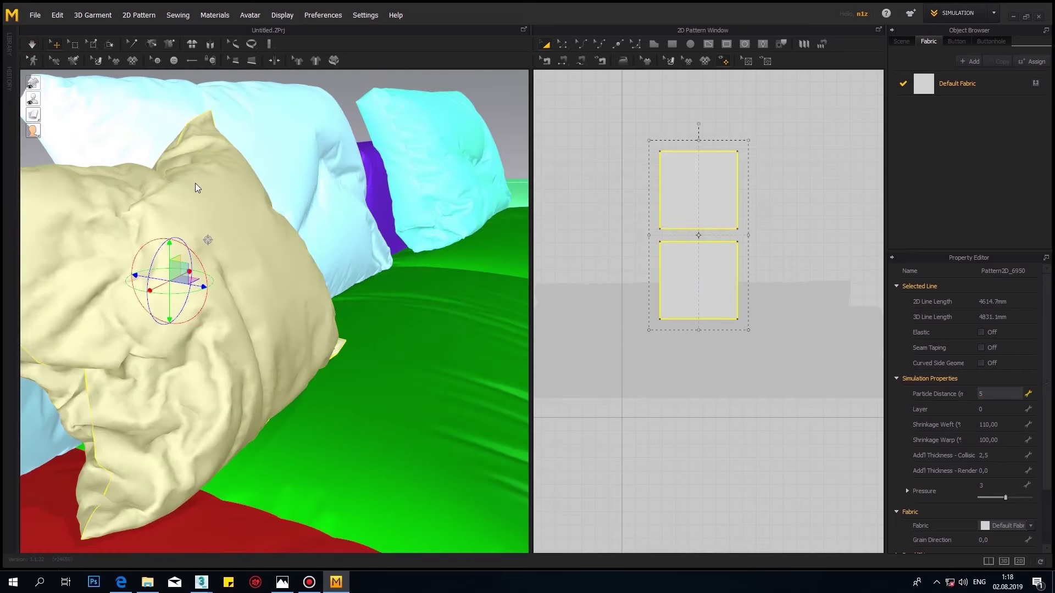
pyautogui.click(34, 47)
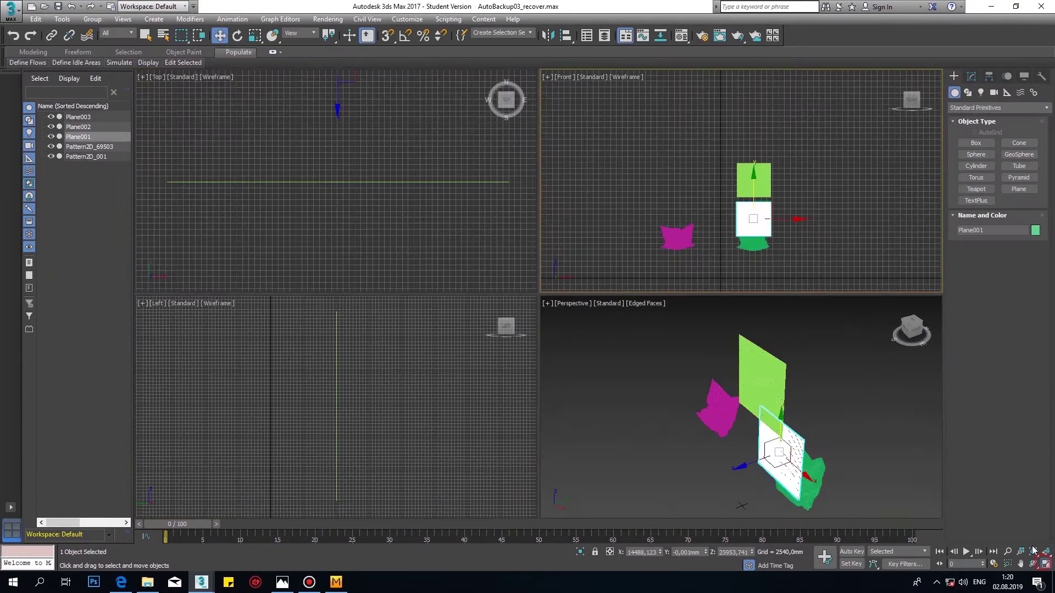
# - Move Plane005 onto the pillow pattern line in the maximized Left view
pyautogui.hotkey('alt', 'w')
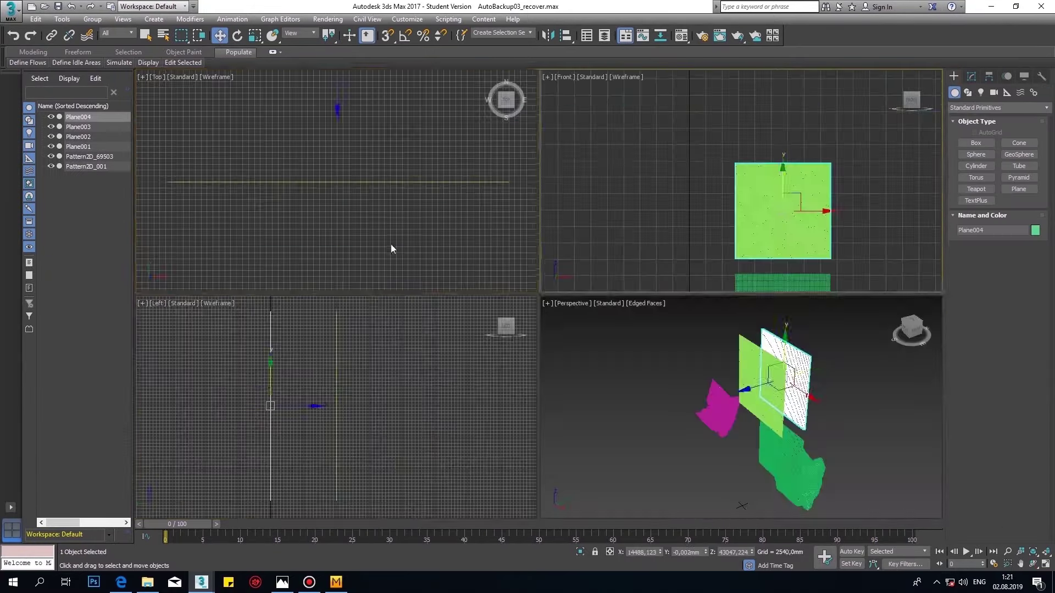
pyautogui.hotkey('alt', 'w')
pyautogui.moveTo(577, 308); pyautogui.dragTo(827, 364, button='middle')
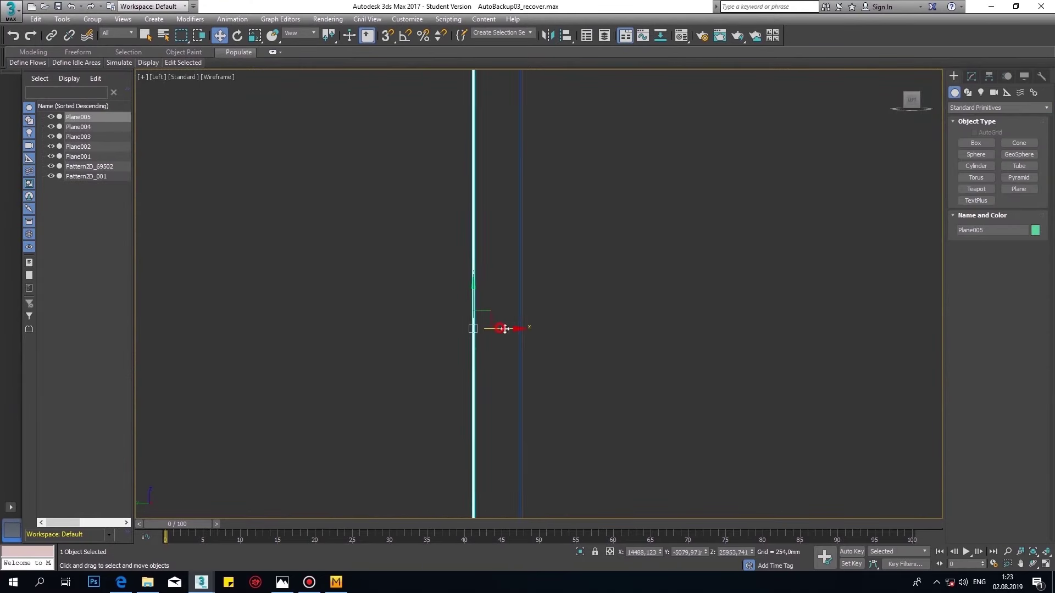
pyautogui.moveTo(505, 328); pyautogui.dragTo(551, 328)
# - Add a Skin Wrap modifier to Plane005 with Pattern2D_001 as its target
pyautogui.click(971, 76)
pyautogui.click(997, 109)
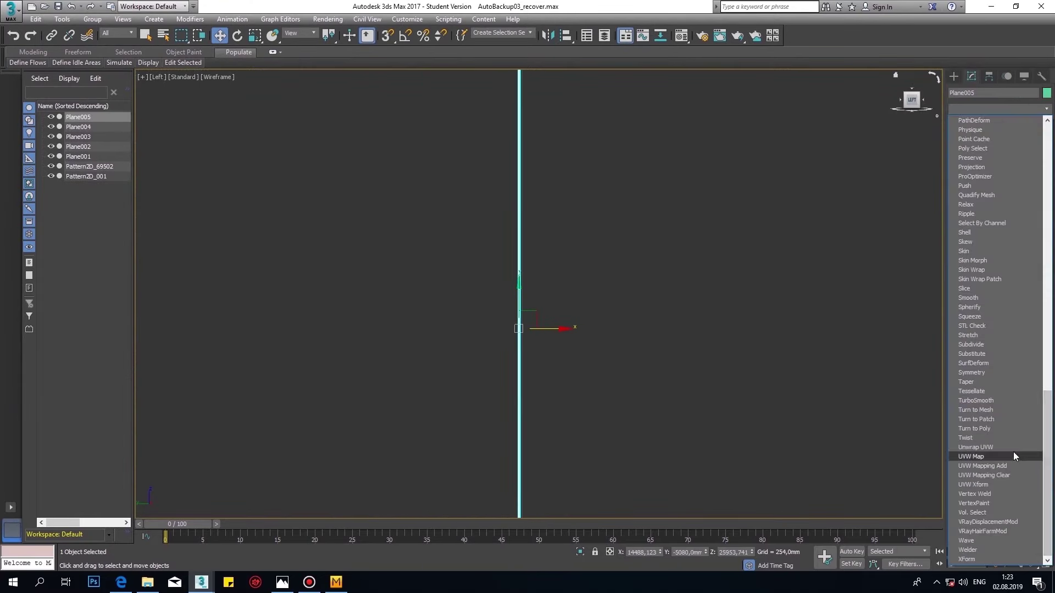
pyautogui.click(1013, 452)
pyautogui.click(978, 309)
pyautogui.click(102, 176)
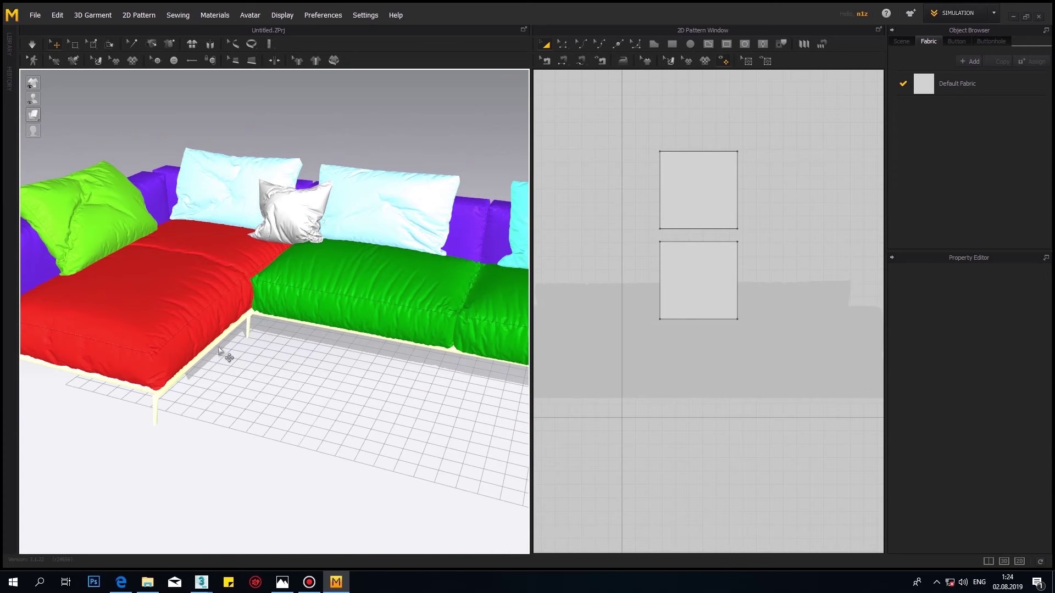
# - Set the white pillow to particle distance 30 and run a test simulation
pyautogui.click(291, 212)
pyautogui.write('30')
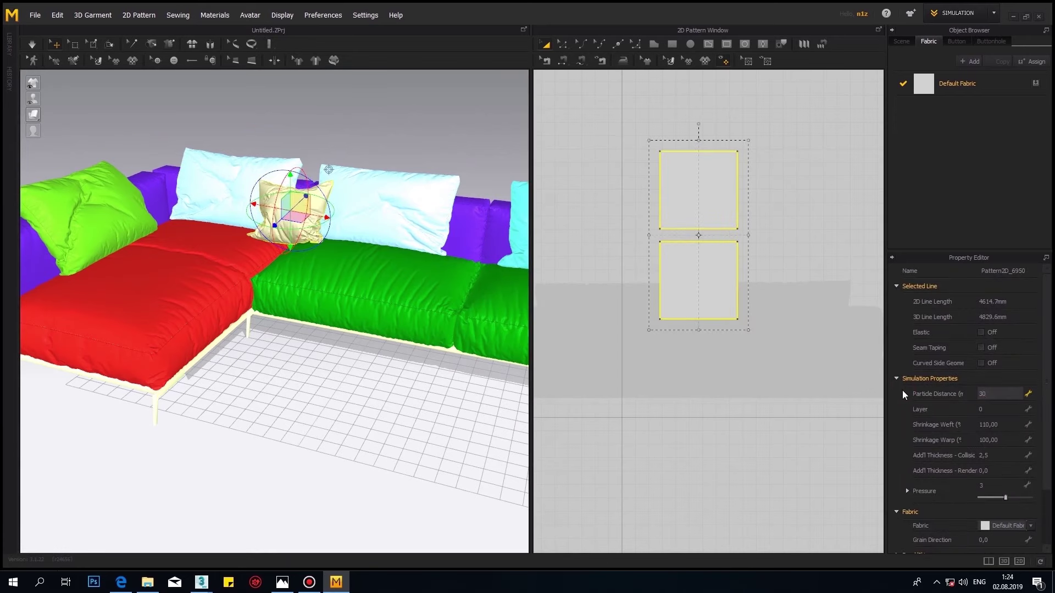
pyautogui.press('Return')
pyautogui.moveTo(525, 236); pyautogui.dragTo(397, 284, button='right')
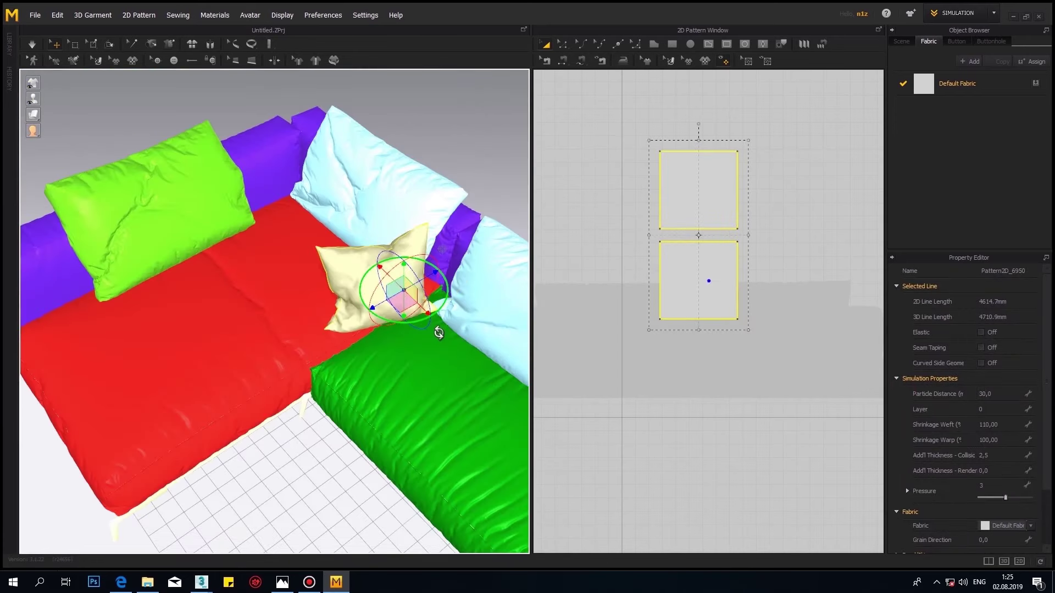
pyautogui.moveTo(280, 230); pyautogui.dragTo(258, 240, button='right')
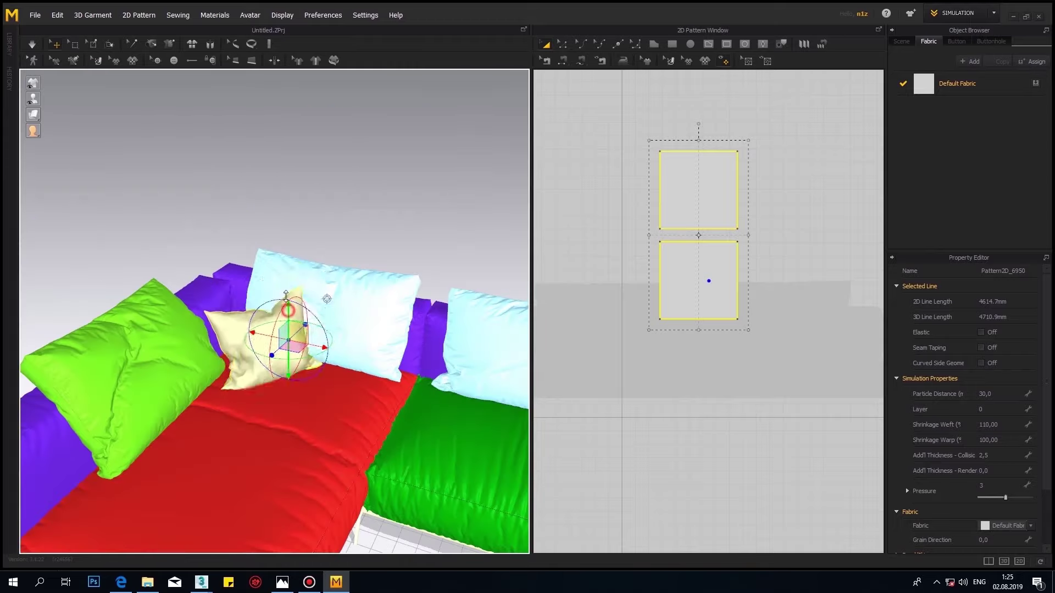
pyautogui.click(30, 50)
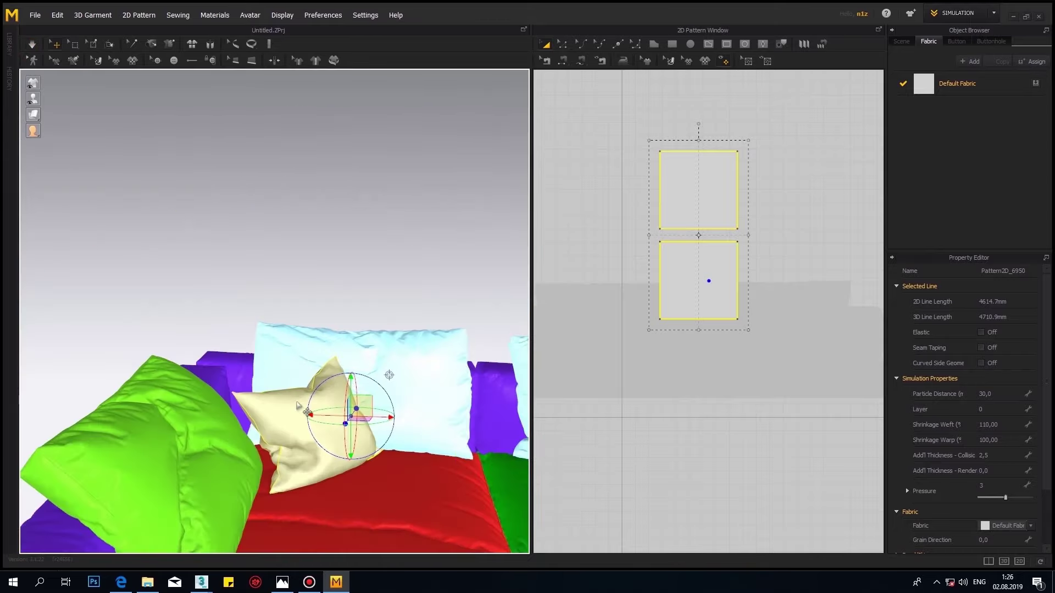
pyautogui.click(33, 47)
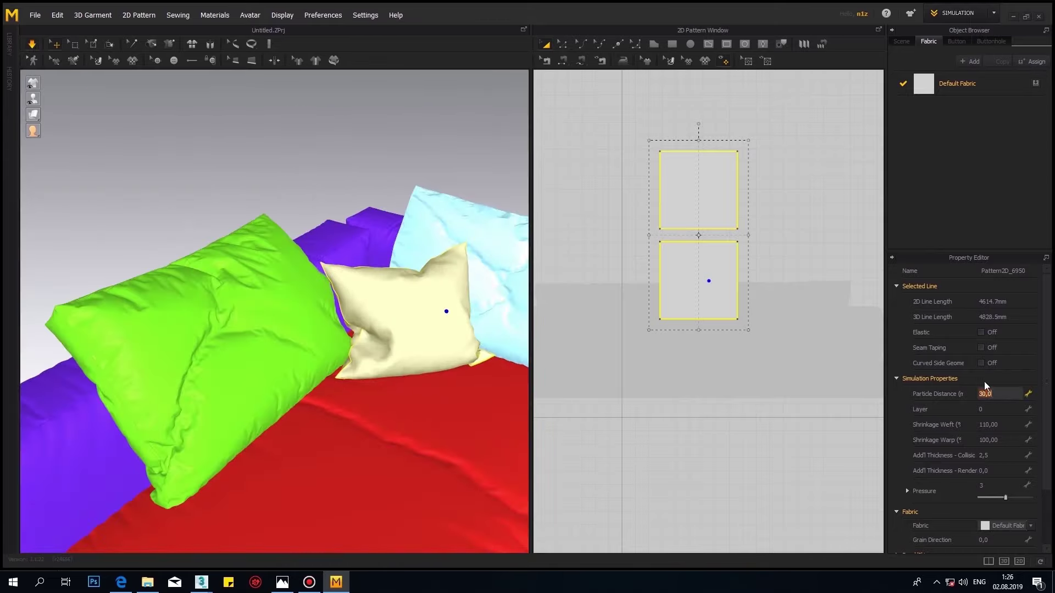
pyautogui.moveTo(41, 77); pyautogui.dragTo(48, 89, button='right')
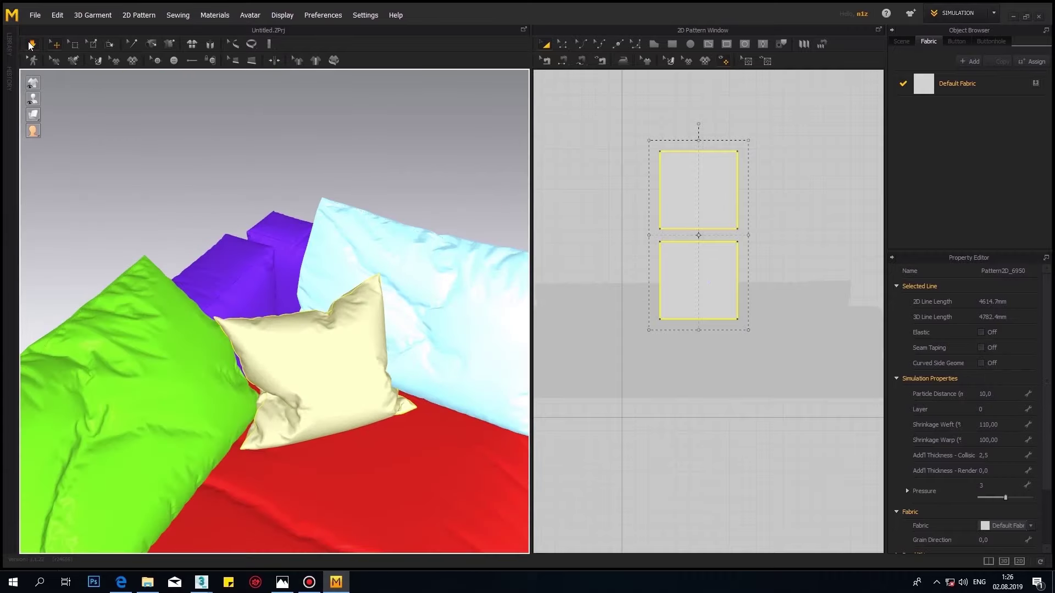
pyautogui.scroll(-5, 290, 280)
pyautogui.scroll(-3, 289, 280)
pyautogui.moveTo(289, 281)
pyautogui.mouseDown(button='right')
pyautogui.moveTo(137, 372)
pyautogui.moveTo(223, 364)
pyautogui.mouseUp(button='right')
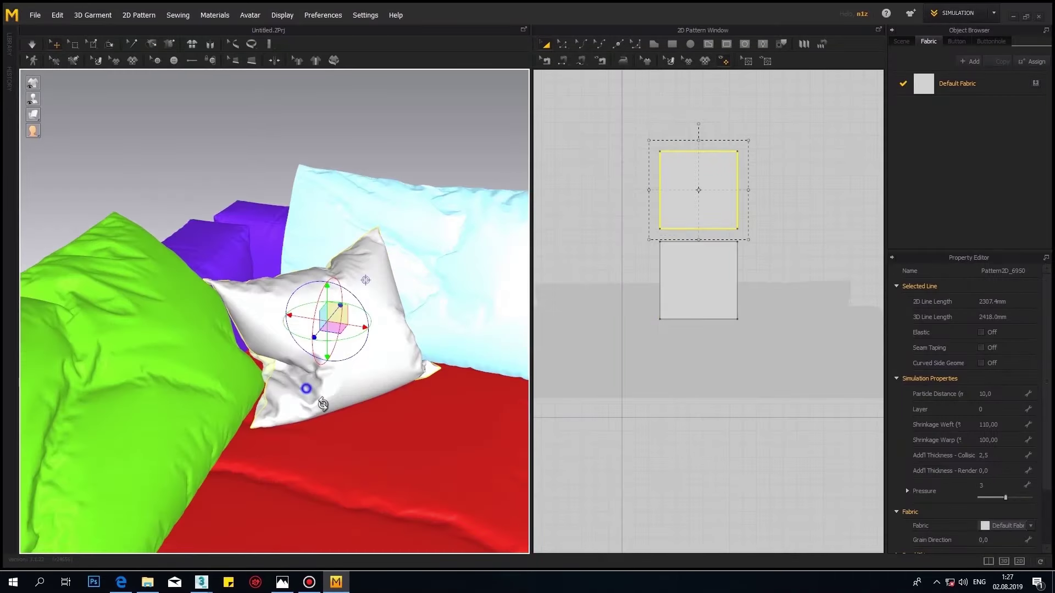
# - Select both pillow panels and lower their particle distance to 5
pyautogui.press('space')
pyautogui.click(164, 374)
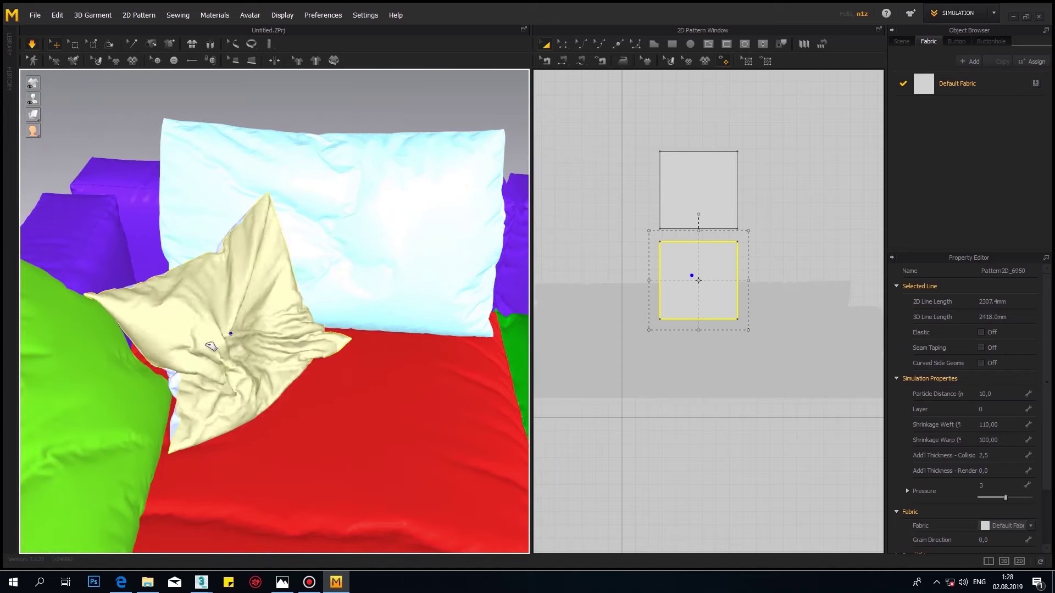
pyautogui.keyDown('shift'); pyautogui.click(711, 203); pyautogui.keyUp('shift')
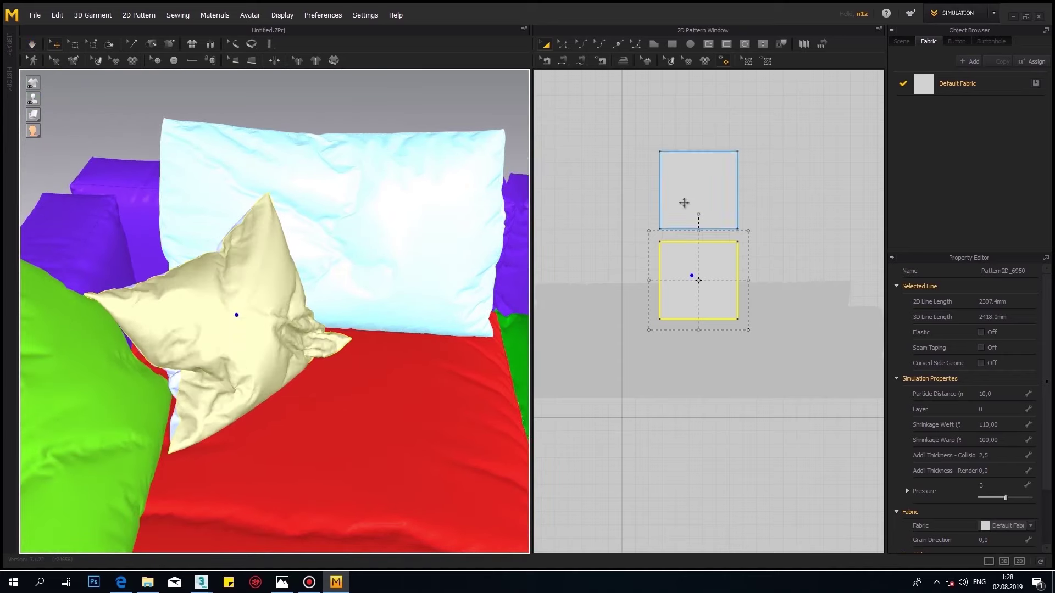
pyautogui.press('space')
pyautogui.rightClick(687, 286)
pyautogui.click(997, 394)
pyautogui.write('5')
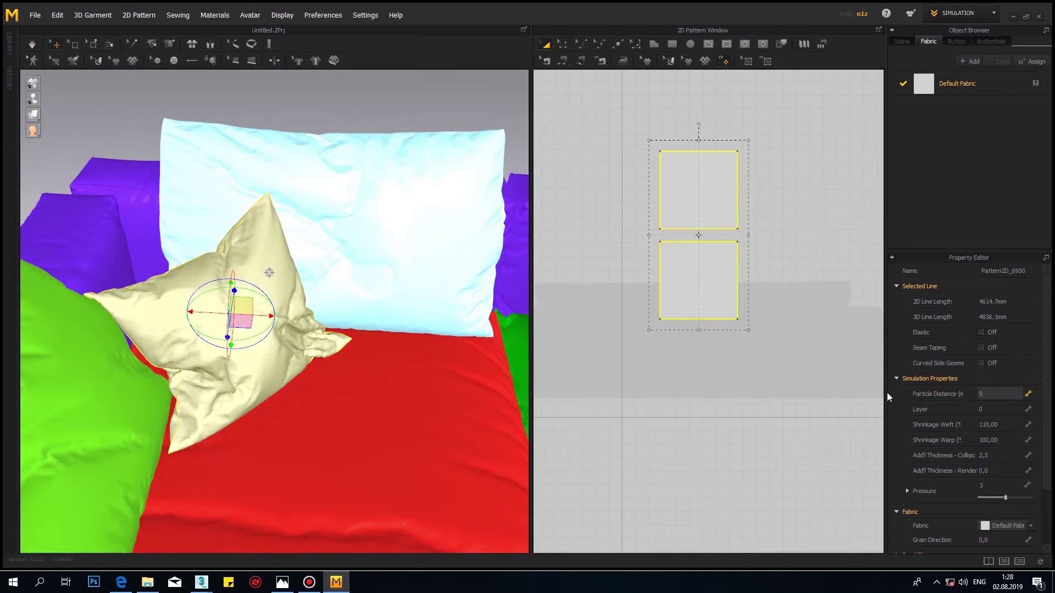
pyautogui.press('Return')
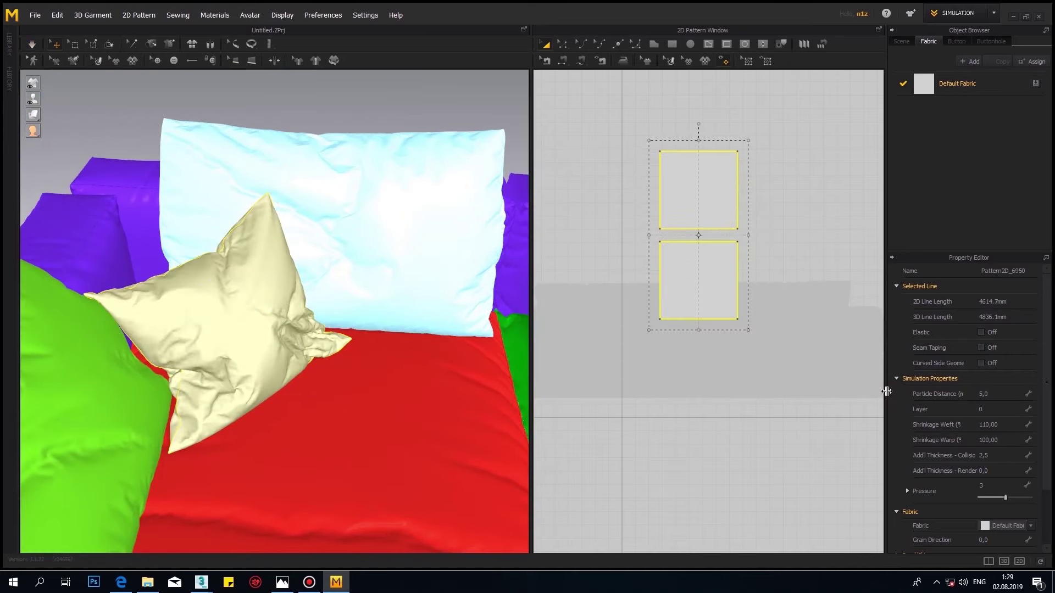
# - Re-simulate the pillow, hide the other garments, and export one panel as OBJ
pyautogui.click(32, 47)
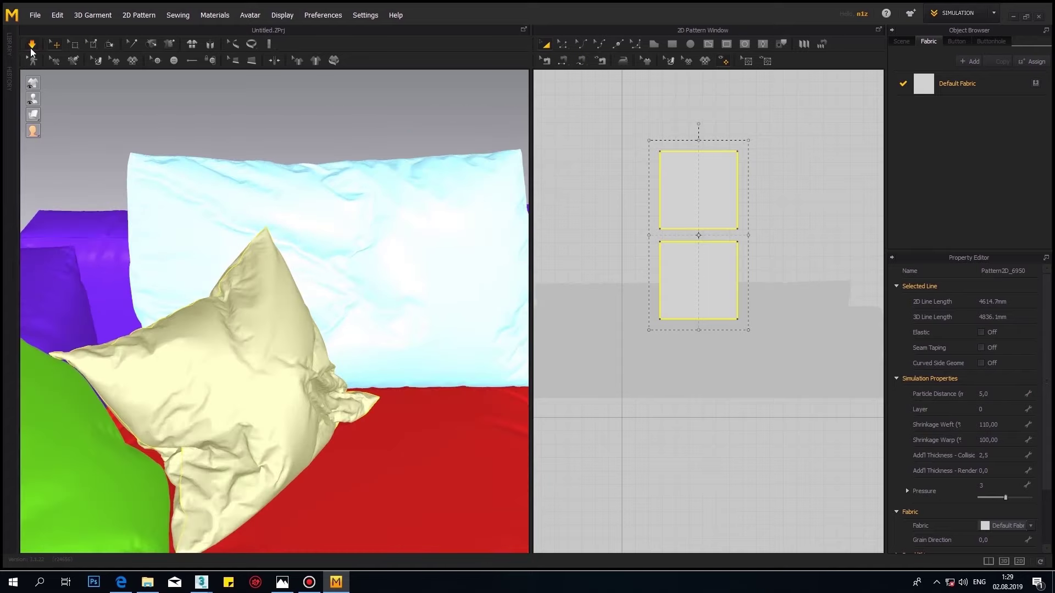
pyautogui.click(31, 51)
pyautogui.click(175, 189)
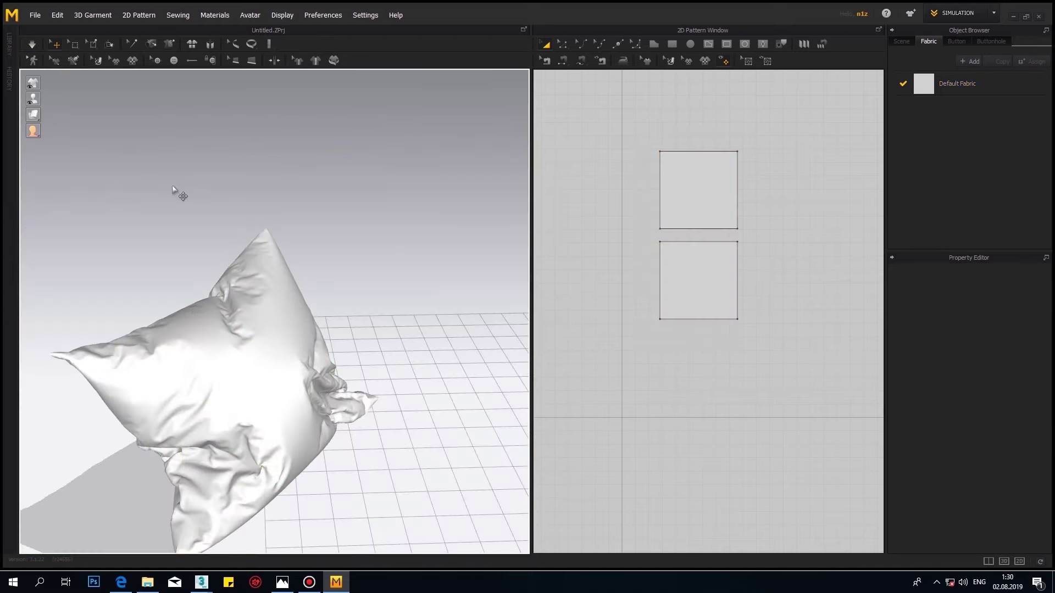
pyautogui.click(208, 349)
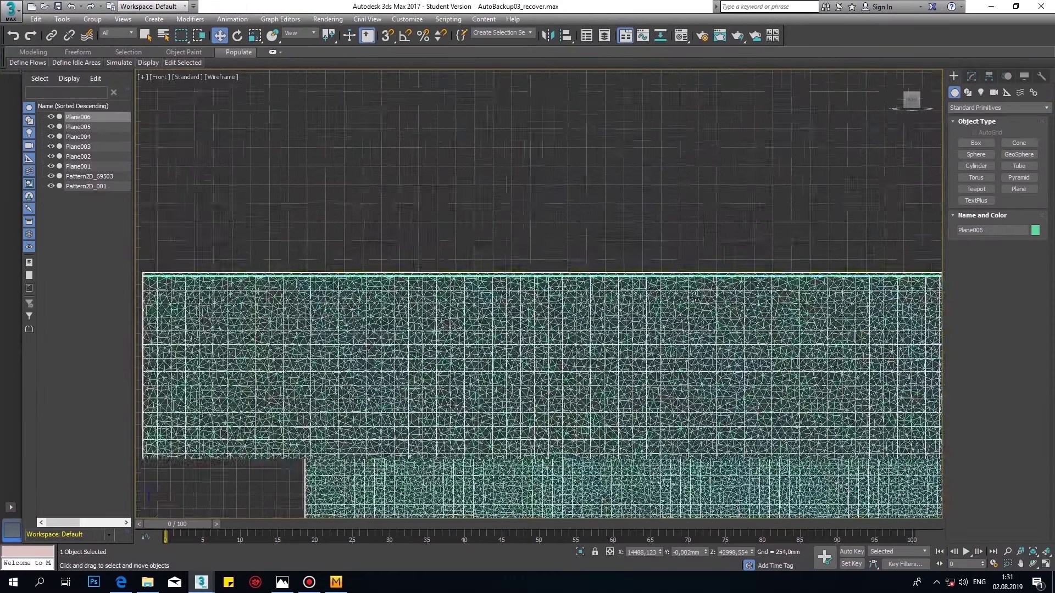
# - Add a Skin Wrap target for Plane007 and extrude Plane005's border edges into a seam strip
pyautogui.scroll(5, 695, 348)
pyautogui.hotkey('alt', 'w')
pyautogui.rightClick(282, 389)
pyautogui.hotkey('alt', 'w')
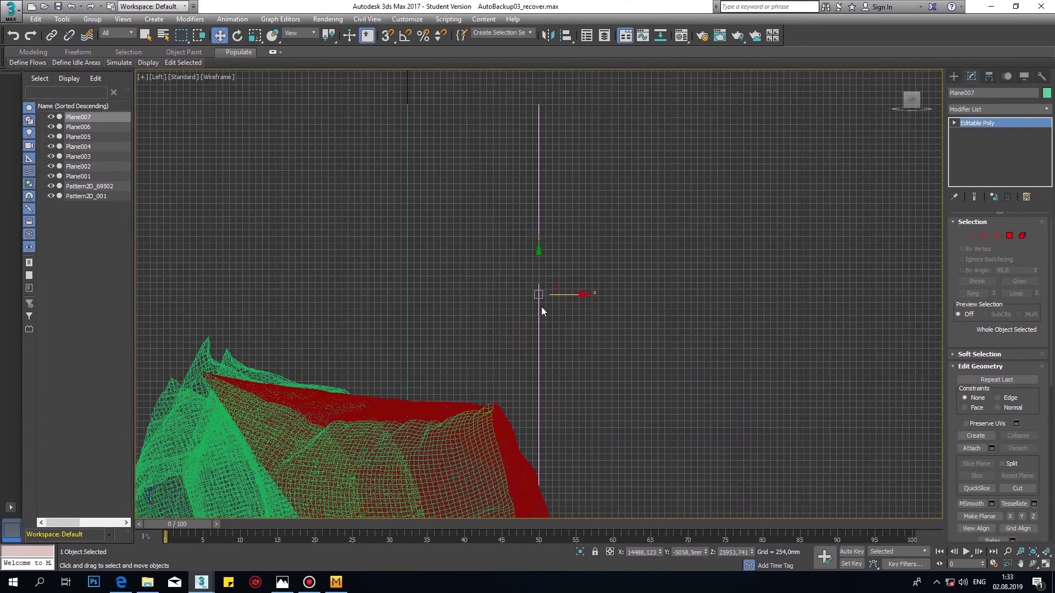
pyautogui.moveTo(541, 311); pyautogui.dragTo(431, 372, button='middle')
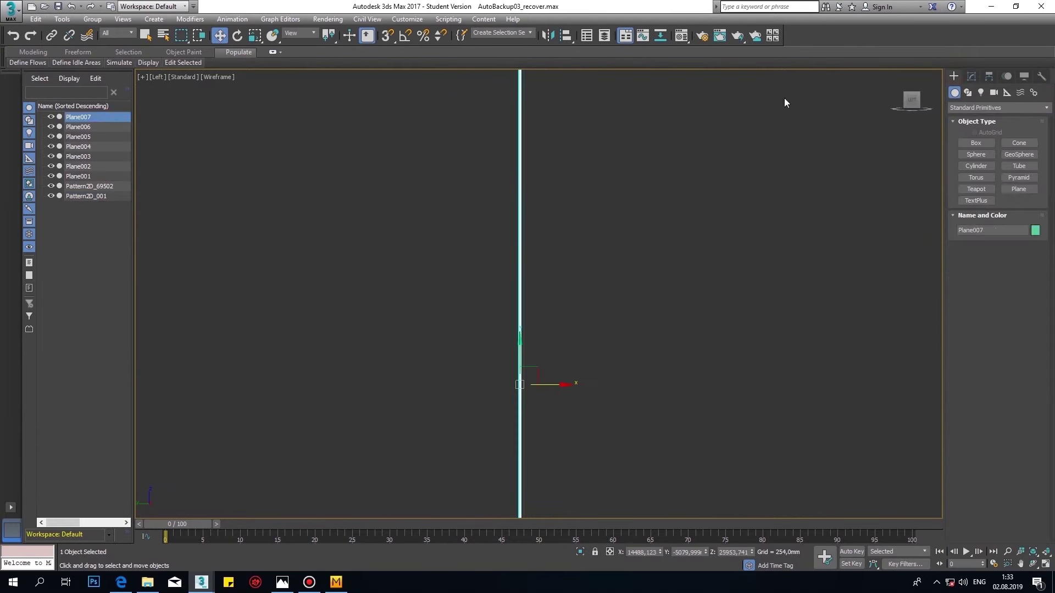
pyautogui.click(983, 310)
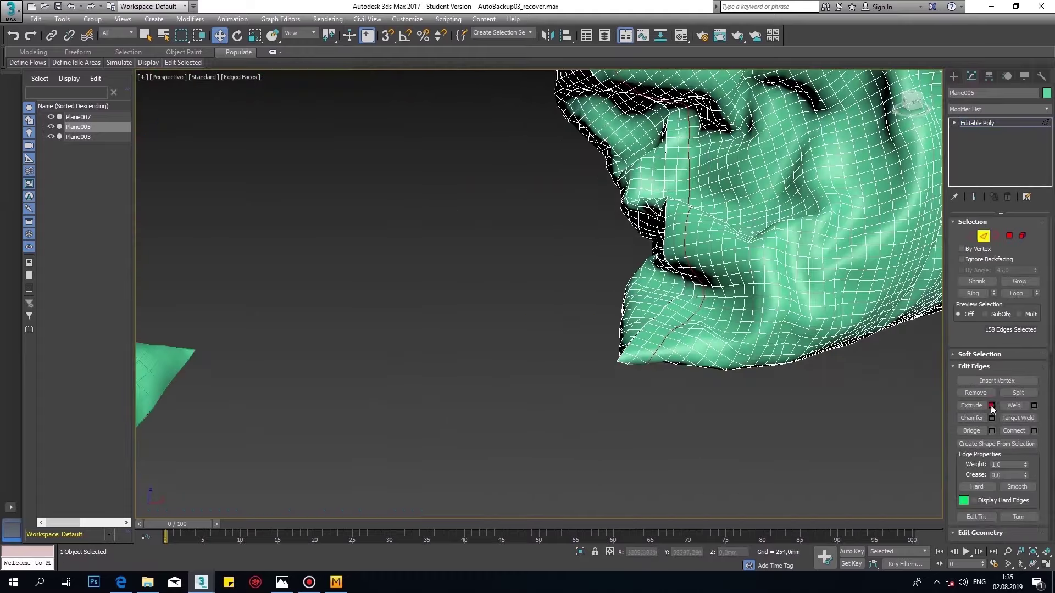
pyautogui.click(991, 406)
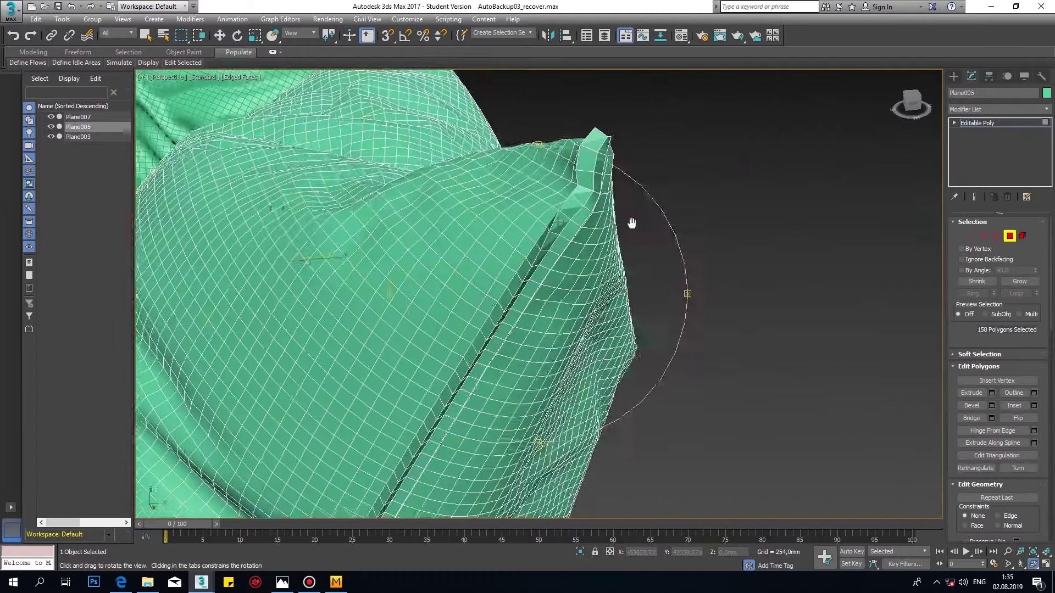
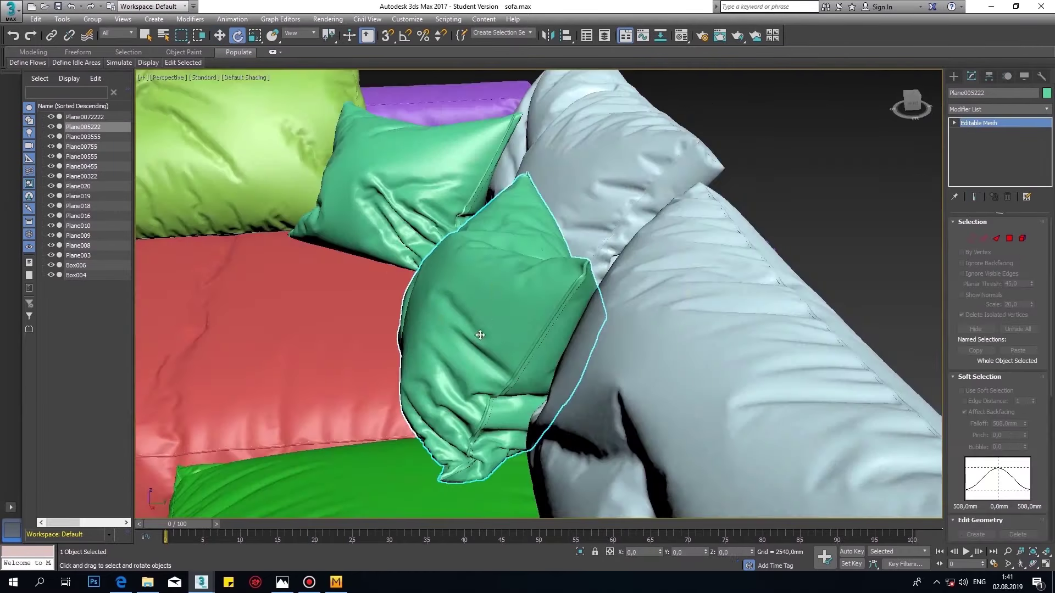
# - Orbit around the sofa pillows, select every object and frame the whole scene
pyautogui.moveTo(529, 315)
pyautogui.keyDown('alt'); pyautogui.mouseDown(button='middle')
pyautogui.moveTo(490, 326)
pyautogui.moveTo(738, 346)
pyautogui.moveTo(513, 348)
pyautogui.mouseUp(button='middle'); pyautogui.keyUp('alt')
pyautogui.hotkey('ctrl', 'a')
pyautogui.press('z')
pyautogui.press('w')
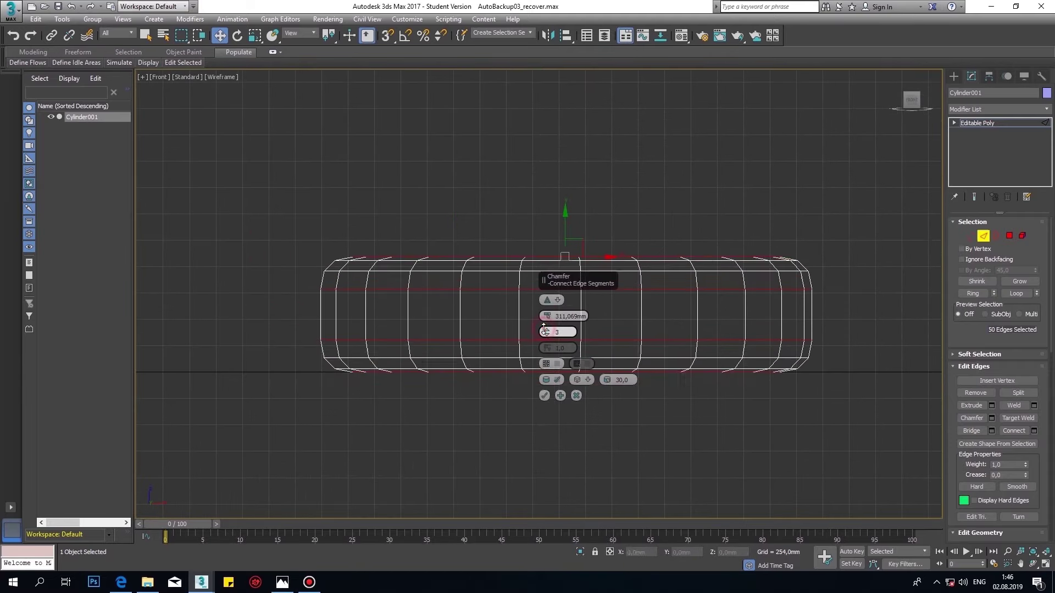
# - Maximize the Perspective view and begin selecting rim edges on the pouf cushion
pyautogui.click(1043, 564)
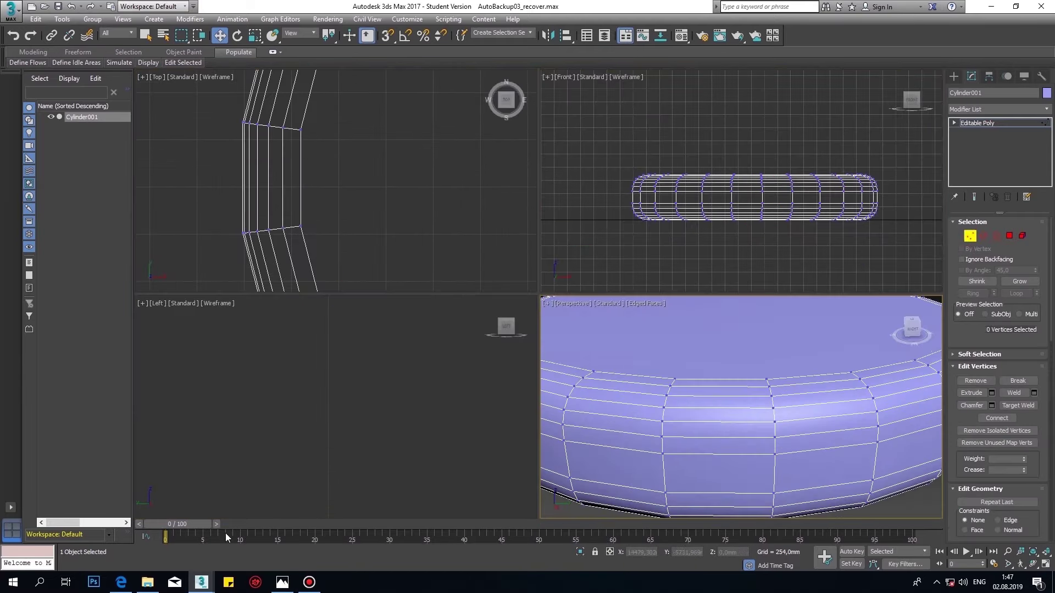
pyautogui.hotkey('alt', 'w')
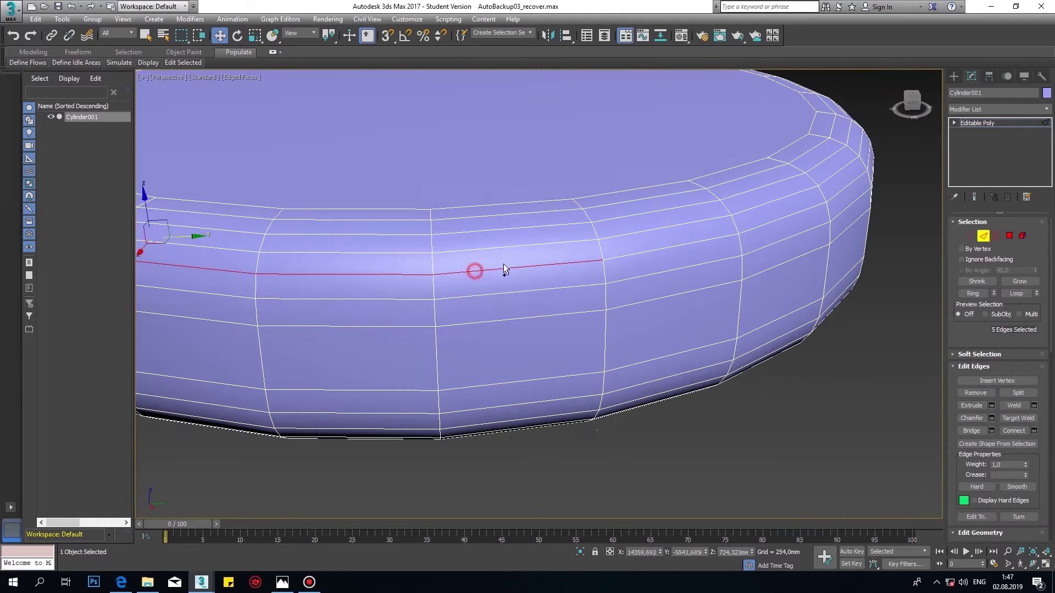
pyautogui.scroll(-5, 503, 263)
pyautogui.moveTo(504, 264)
pyautogui.keyDown('alt'); pyautogui.mouseDown(button='middle')
pyautogui.moveTo(593, 313)
pyautogui.moveTo(352, 288)
pyautogui.moveTo(552, 318)
pyautogui.moveTo(652, 383)
pyautogui.mouseUp(button='middle'); pyautogui.keyUp('alt')
pyautogui.scroll(-6, 369, 350)
pyautogui.keyDown('alt'); pyautogui.moveTo(368, 350); pyautogui.dragTo(512, 400, button='middle'); pyautogui.keyUp('alt')
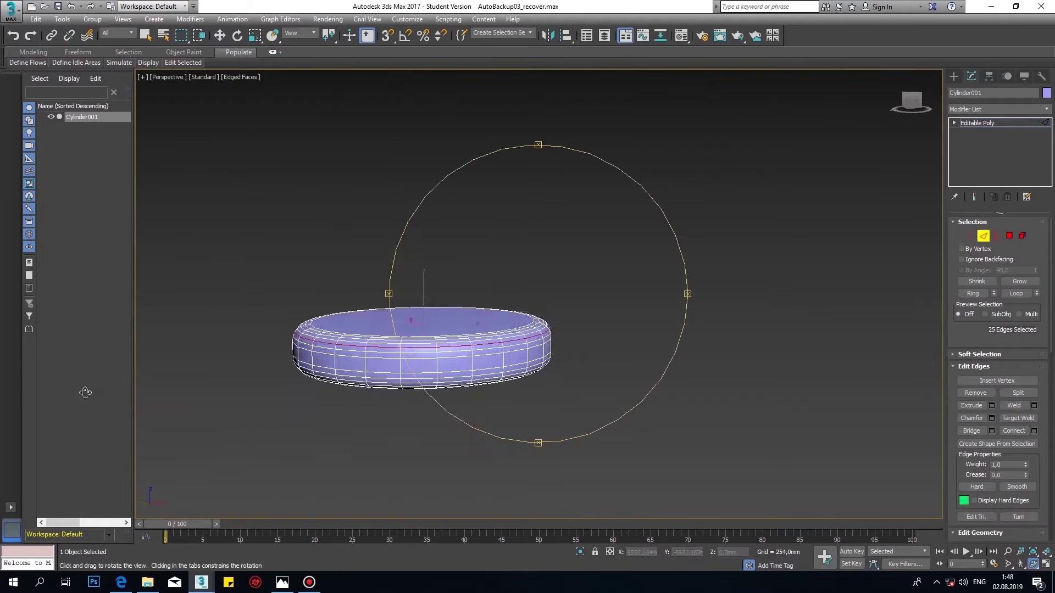
pyautogui.scroll(5, 494, 329)
pyautogui.press('w')
pyautogui.keyDown('ctrl'); pyautogui.click(769, 375); pyautogui.keyUp('ctrl')
# - Finish selecting the full edge loop around the cushion rim
pyautogui.keyDown('alt'); pyautogui.moveTo(736, 351); pyautogui.dragTo(570, 285, button='middle'); pyautogui.keyUp('alt')
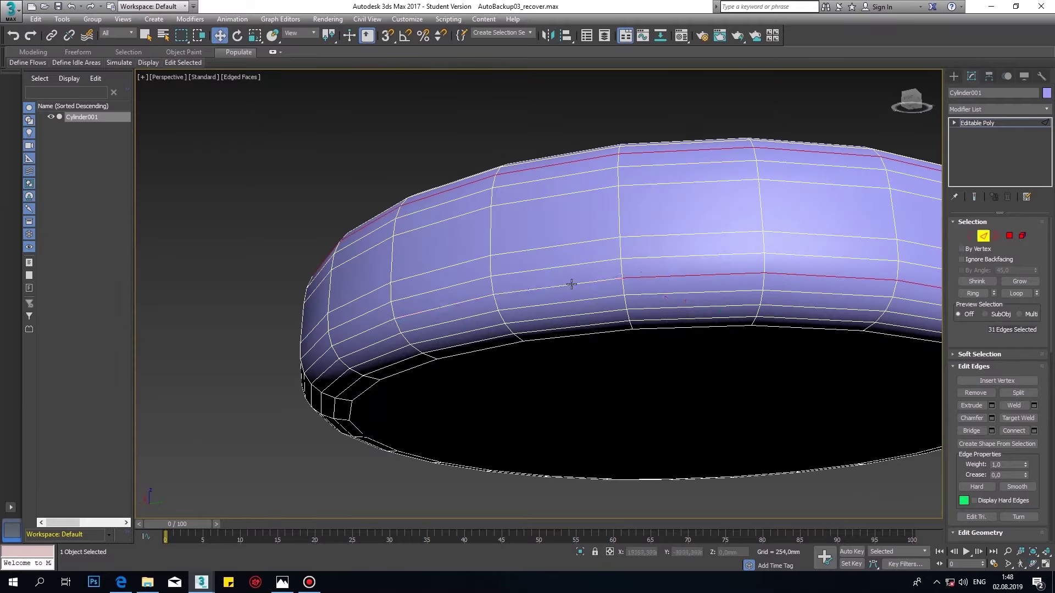
pyautogui.scroll(-5, 572, 367)
pyautogui.keyDown('alt'); pyautogui.moveTo(572, 368); pyautogui.dragTo(385, 274, button='middle'); pyautogui.keyUp('alt')
pyautogui.scroll(5, 549, 374)
pyautogui.keyDown('ctrl'); pyautogui.click(550, 374); pyautogui.keyUp('ctrl')
pyautogui.scroll(-5, 550, 374)
pyautogui.moveTo(549, 374)
pyautogui.keyDown('alt'); pyautogui.mouseDown(button='middle')
pyautogui.moveTo(658, 361)
pyautogui.moveTo(616, 333)
pyautogui.mouseUp(button='middle'); pyautogui.keyUp('alt')
pyautogui.keyDown('ctrl'); pyautogui.click(670, 355); pyautogui.keyUp('ctrl')
pyautogui.keyDown('ctrl'); pyautogui.click(689, 264); pyautogui.keyUp('ctrl')
pyautogui.moveTo(688, 264)
pyautogui.keyDown('alt'); pyautogui.mouseDown(button='middle')
pyautogui.moveTo(604, 308)
pyautogui.moveTo(890, 390)
pyautogui.mouseUp(button='middle'); pyautogui.keyUp('alt')
# - Extrude the selected rim edges and chamfer them into a piping band
pyautogui.click(991, 405)
pyautogui.scroll(3, 625, 329)
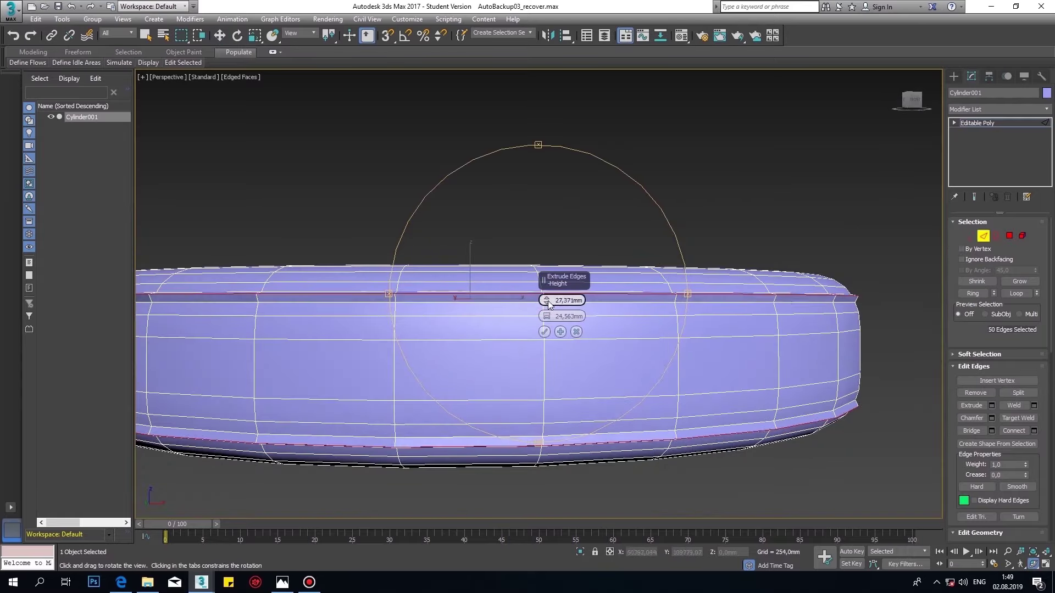
pyautogui.click(544, 332)
pyautogui.press('4')
pyautogui.moveTo(550, 330)
pyautogui.keyDown('alt'); pyautogui.mouseDown(button='middle')
pyautogui.moveTo(549, 248)
pyautogui.moveTo(549, 357)
pyautogui.mouseUp(button='middle'); pyautogui.keyUp('alt')
pyautogui.press('w')
pyautogui.scroll(-5, 1019, 345)
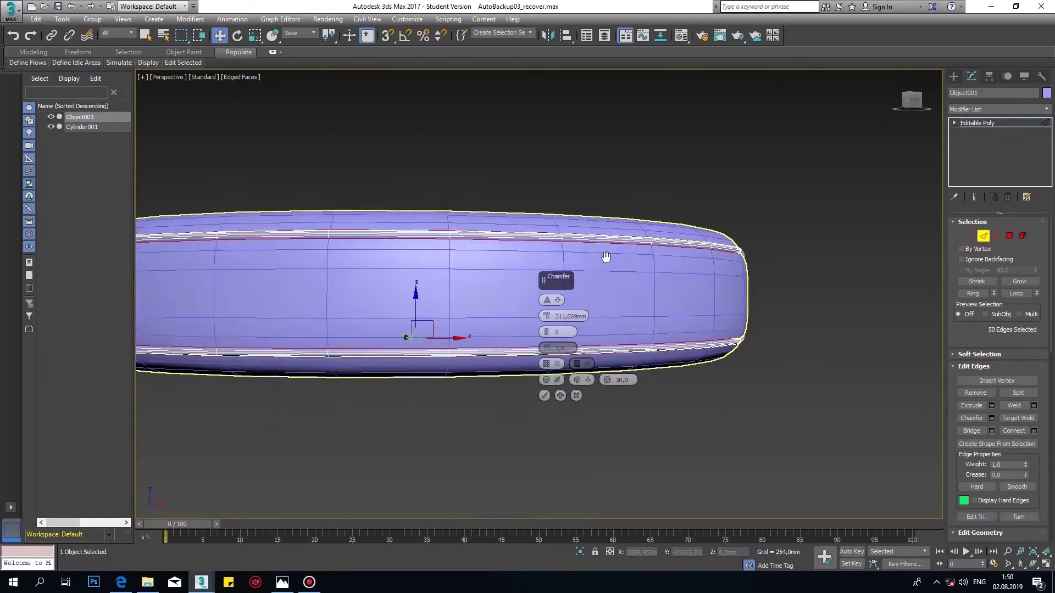
pyautogui.scroll(-5, 606, 257)
pyautogui.scroll(3, 776, 277)
# - Select both cushion objects and try an FFD 4x4x4 modifier, then undo it
pyautogui.hotkey('ctrl', 'a')
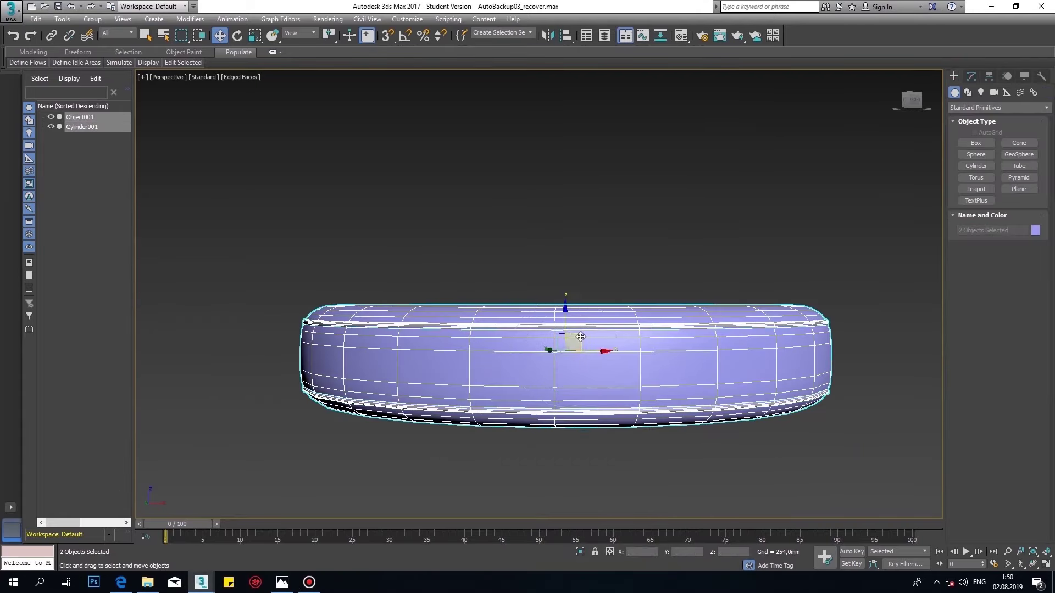
pyautogui.click(971, 76)
pyautogui.click(998, 108)
pyautogui.click(983, 264)
pyautogui.press('f')
pyautogui.press('F3')
pyautogui.press('e')
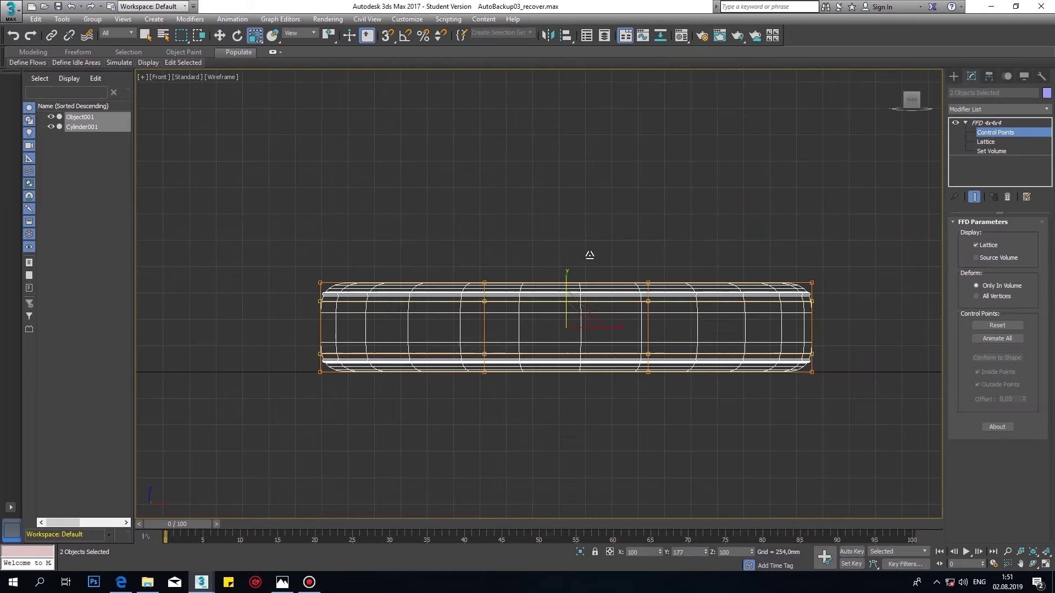
pyautogui.hotkey('ctrl', 'z')
pyautogui.press('p')
pyautogui.press('F3')
pyautogui.hotkey('alt', 'w')
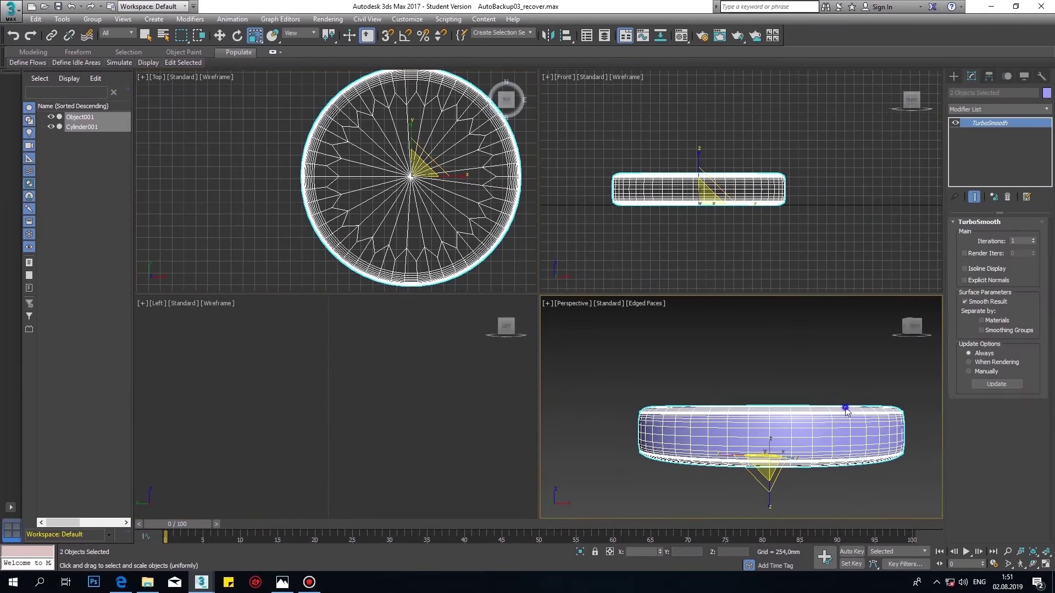
# - Add an FFD 3x3x3 modifier to the cushion objects and edit its control points
pyautogui.click(998, 108)
pyautogui.click(983, 254)
pyautogui.press('1')
pyautogui.hotkey('alt', 'w')
pyautogui.hotkey('alt', 'w')
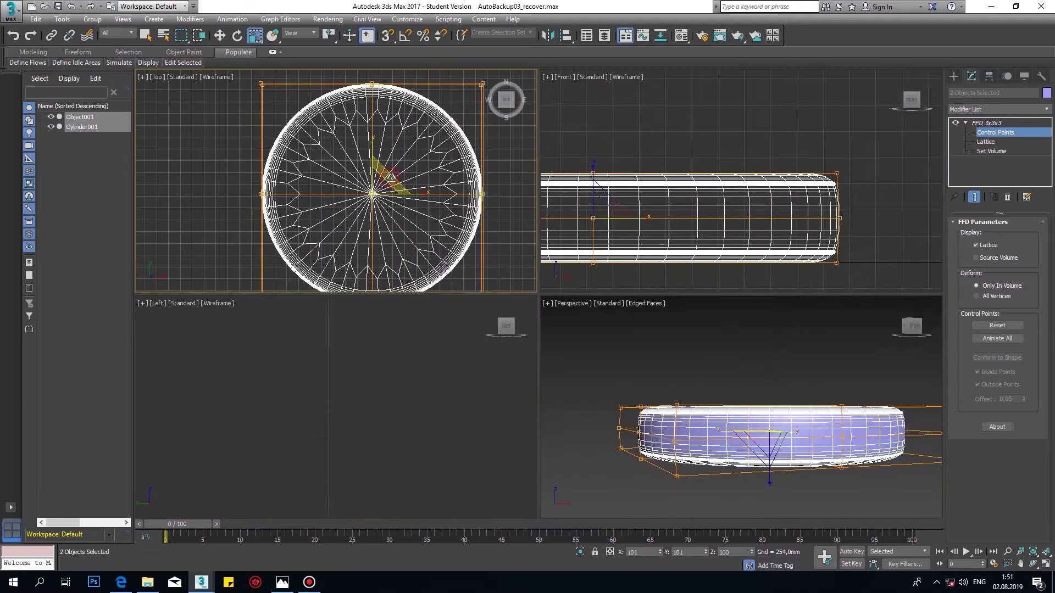
pyautogui.click(954, 76)
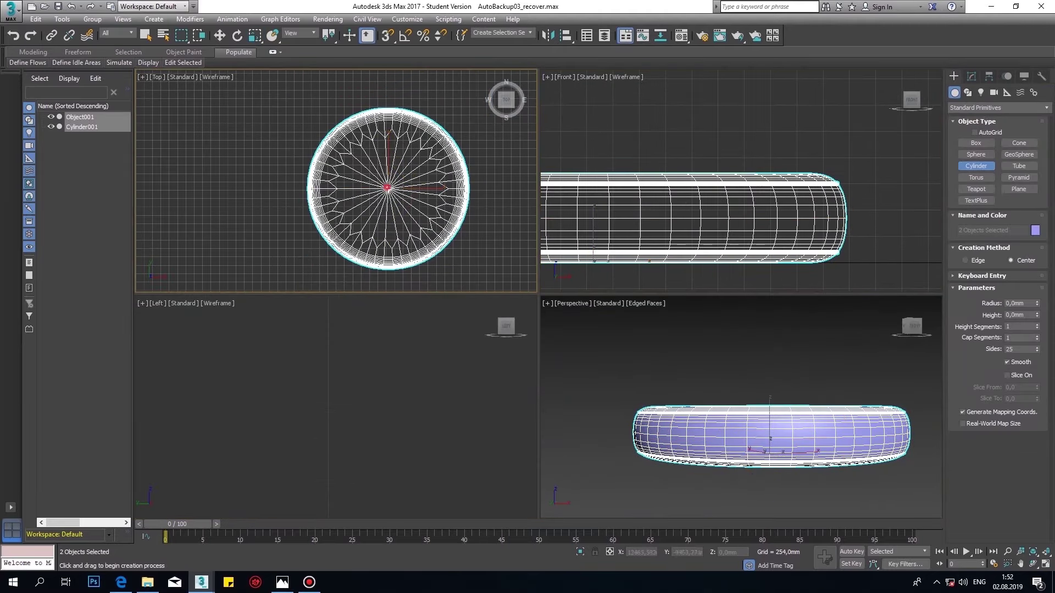
# - Create Cylinder002 as the base under the cushion and adjust its parameters
pyautogui.moveTo(387, 188); pyautogui.dragTo(410, 103)
pyautogui.click(729, 259)
pyautogui.scroll(-2, 730, 259)
pyautogui.press('w')
pyautogui.scroll(5, 382, 191)
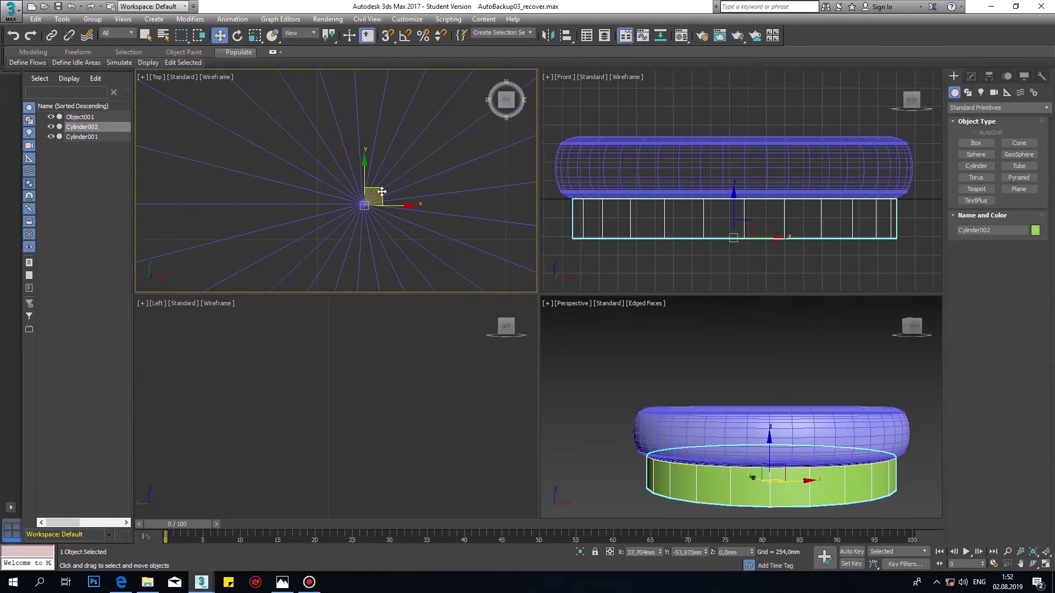
pyautogui.click(820, 220)
pyautogui.click(971, 76)
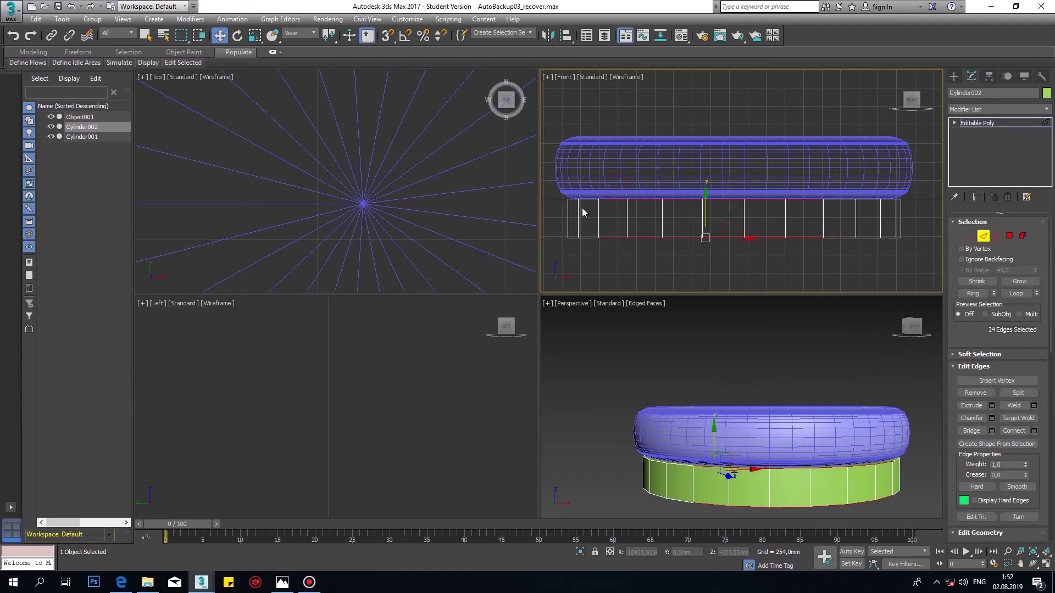
pyautogui.scroll(-3, 582, 208)
pyautogui.scroll(5, 770, 177)
pyautogui.scroll(-5, 362, 204)
# - Chamfer the edges of the cylindrical base
pyautogui.hotkey('alt', 'w')
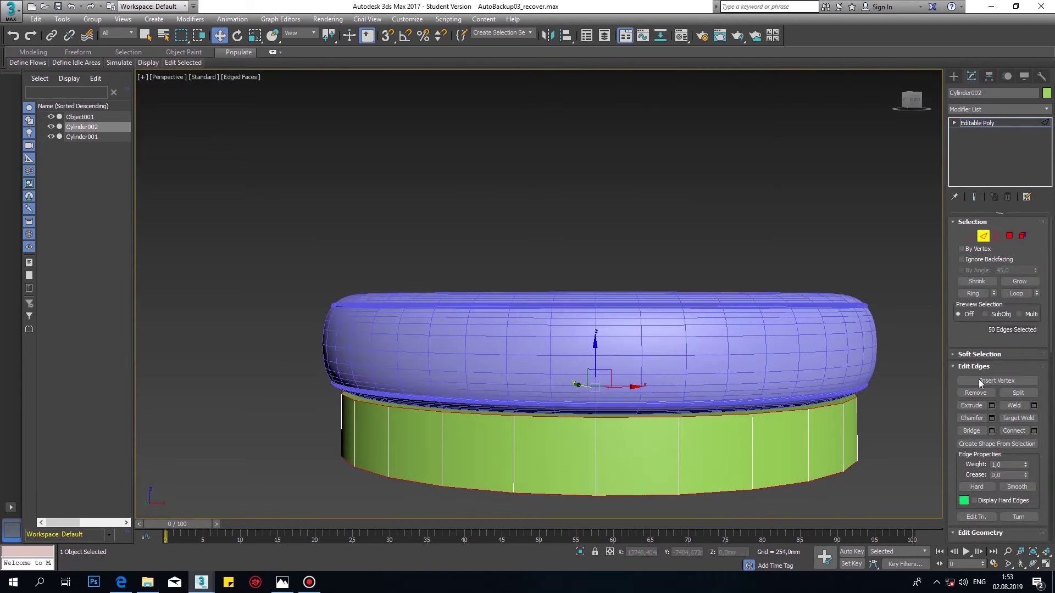
pyautogui.click(991, 418)
pyautogui.press('2')
pyautogui.scroll(-4, 513, 412)
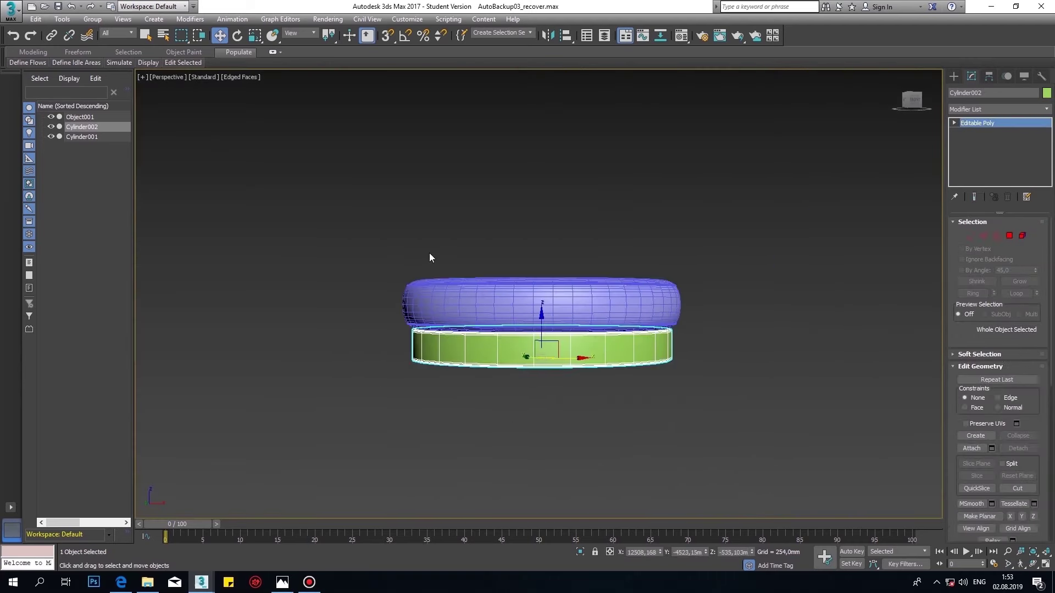
# - Draw a thin Box001 across the base and frame it in the Front view
pyautogui.click(954, 77)
pyautogui.click(975, 137)
pyautogui.hotkey('alt', 'w')
pyautogui.moveTo(324, 192); pyautogui.dragTo(434, 197)
pyautogui.click(971, 76)
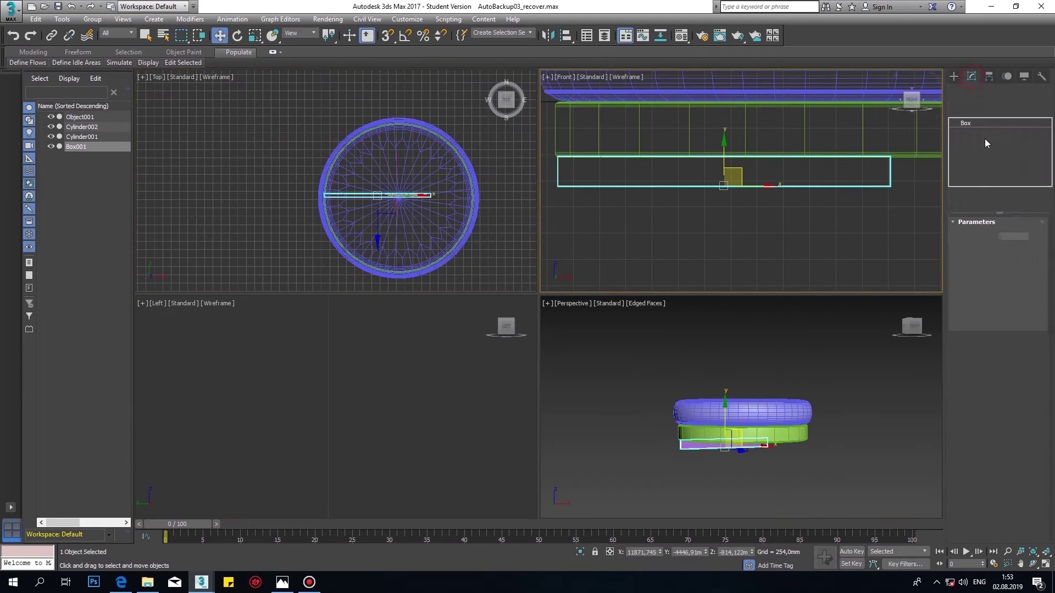
pyautogui.press('z')
pyautogui.hotkey('alt', 'w')
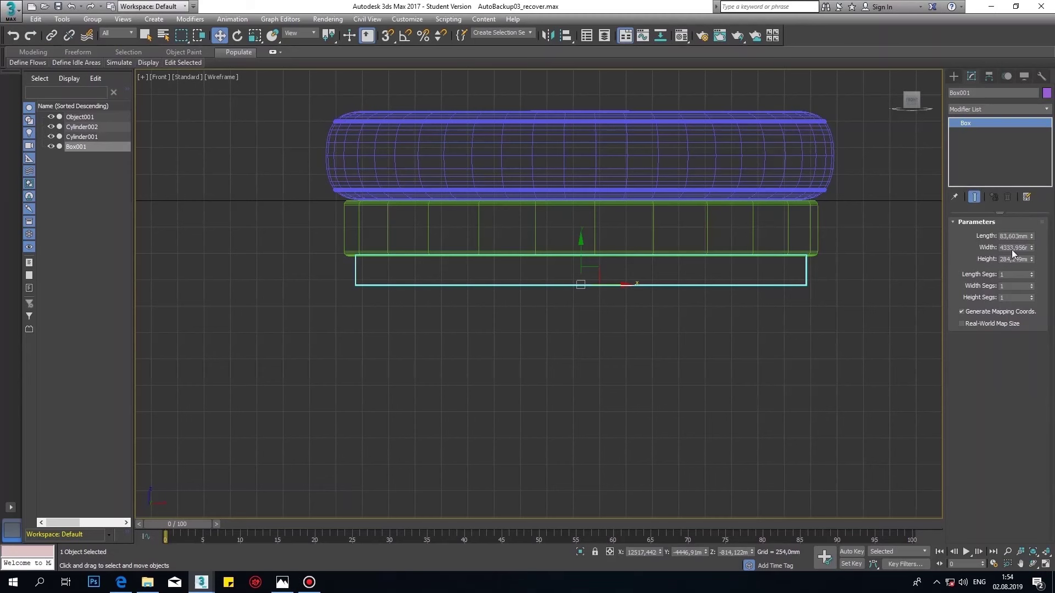
# - Convert the box to Editable Poly and select its end faces for the legs
pyautogui.rightClick(796, 255)
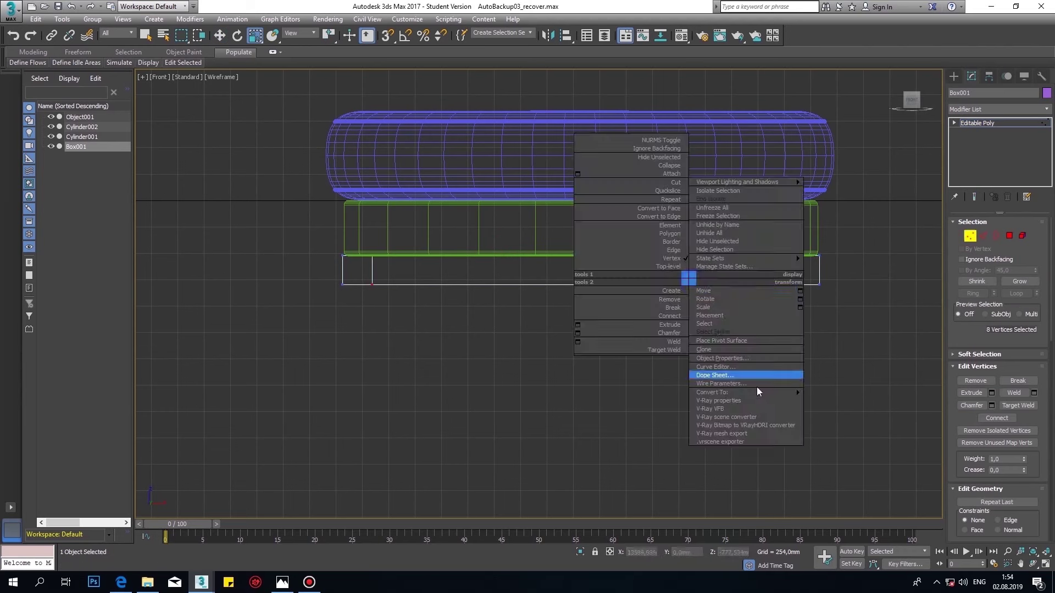
pyautogui.hotkey('alt', 'w')
pyautogui.keyDown('ctrl'); pyautogui.click(740, 449); pyautogui.keyUp('ctrl')
pyautogui.hotkey('alt', 'w')
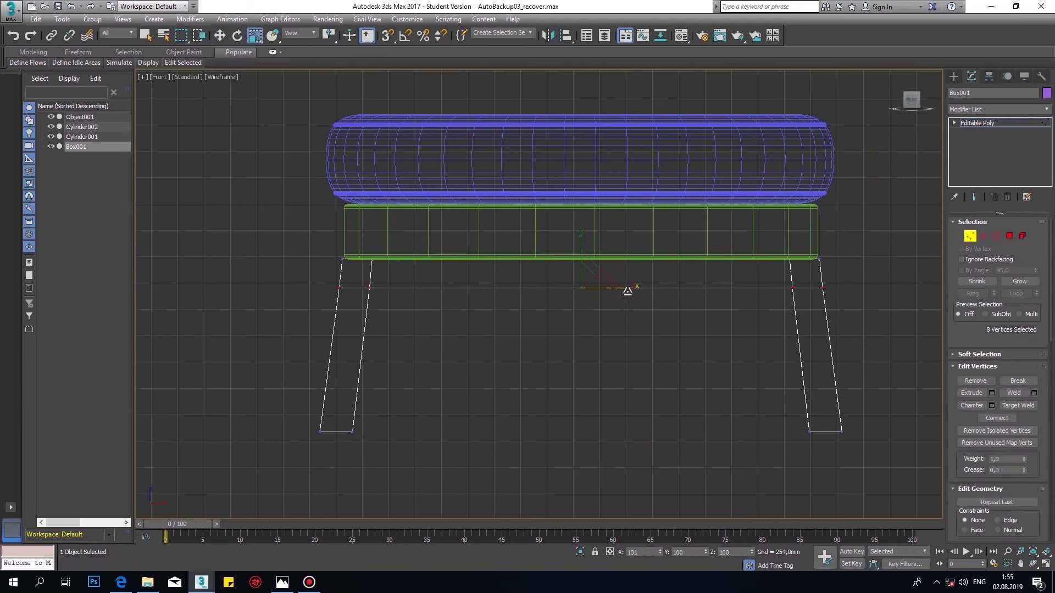
pyautogui.scroll(5, 365, 276)
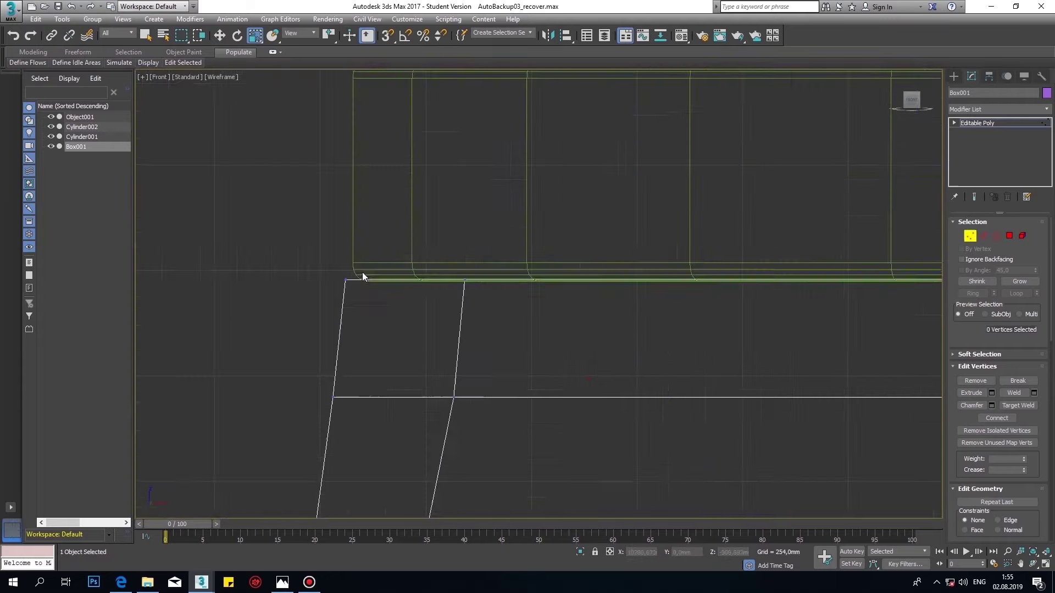
# - Select and chamfer the edges at the leg joints
pyautogui.press('p')
pyautogui.press('2')
pyautogui.click(580, 270)
pyautogui.keyDown('alt'); pyautogui.moveTo(580, 270); pyautogui.dragTo(538, 329, button='middle'); pyautogui.keyUp('alt')
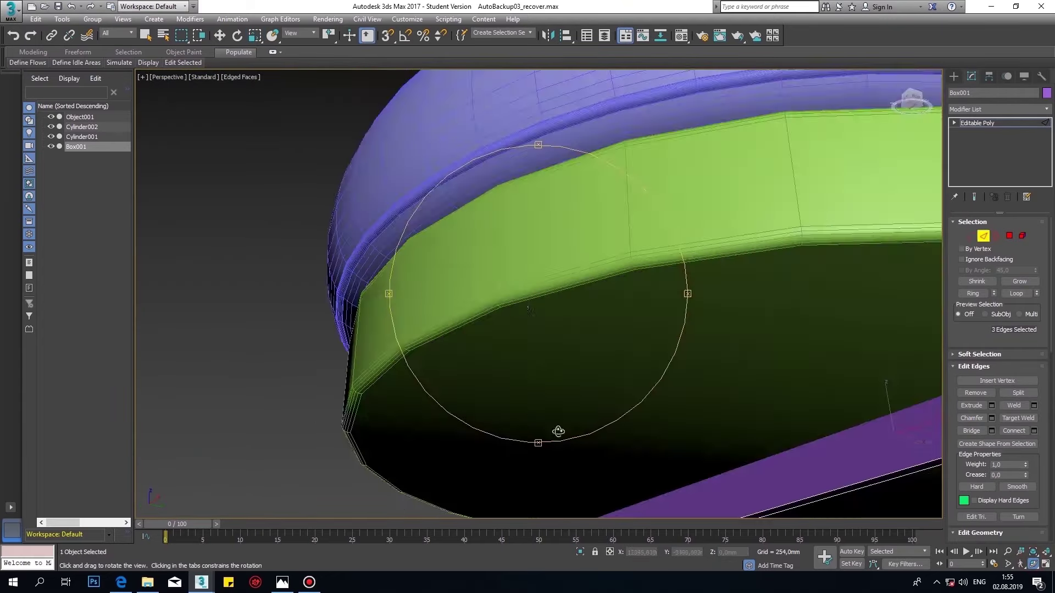
pyautogui.hotkey('alt', 'w')
pyautogui.hotkey('alt', 'w')
pyautogui.hotkey('ctrl', 'shift', 'c')
pyautogui.scroll(3, 384, 327)
# - Move the leg vertices to splay the legs outward
pyautogui.press('1')
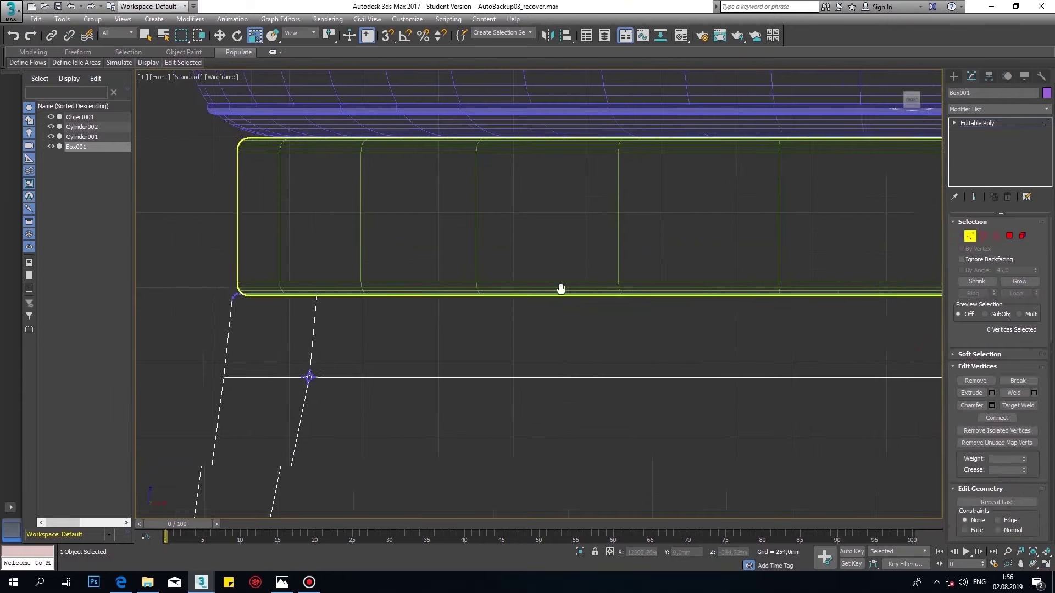
pyautogui.press('w')
pyautogui.scroll(3, 451, 377)
pyautogui.scroll(-3, 452, 377)
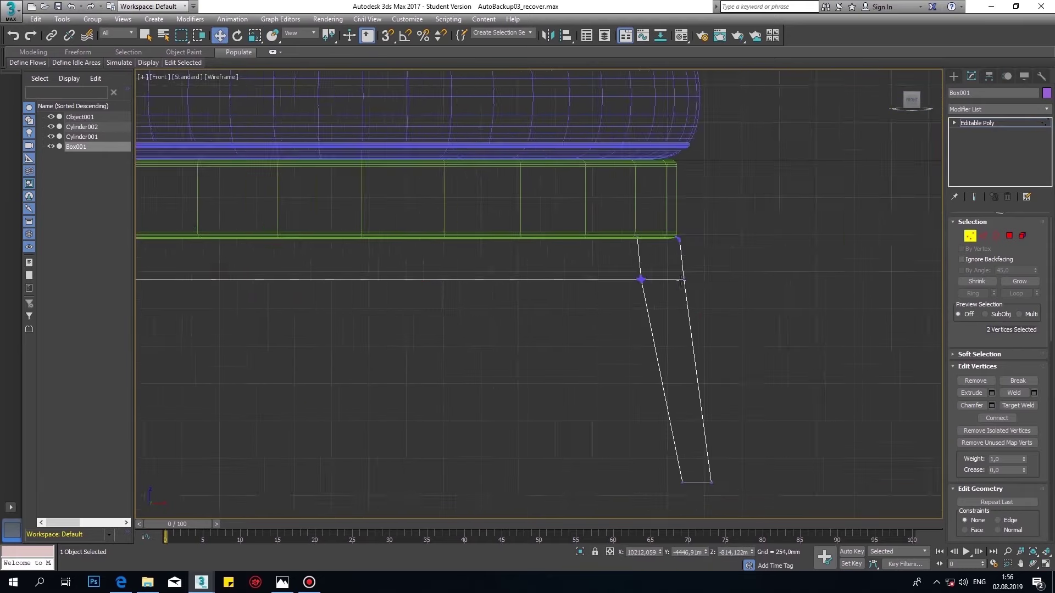
pyautogui.scroll(3, 730, 219)
pyautogui.scroll(-5, 697, 226)
pyautogui.hotkey('alt', 'w')
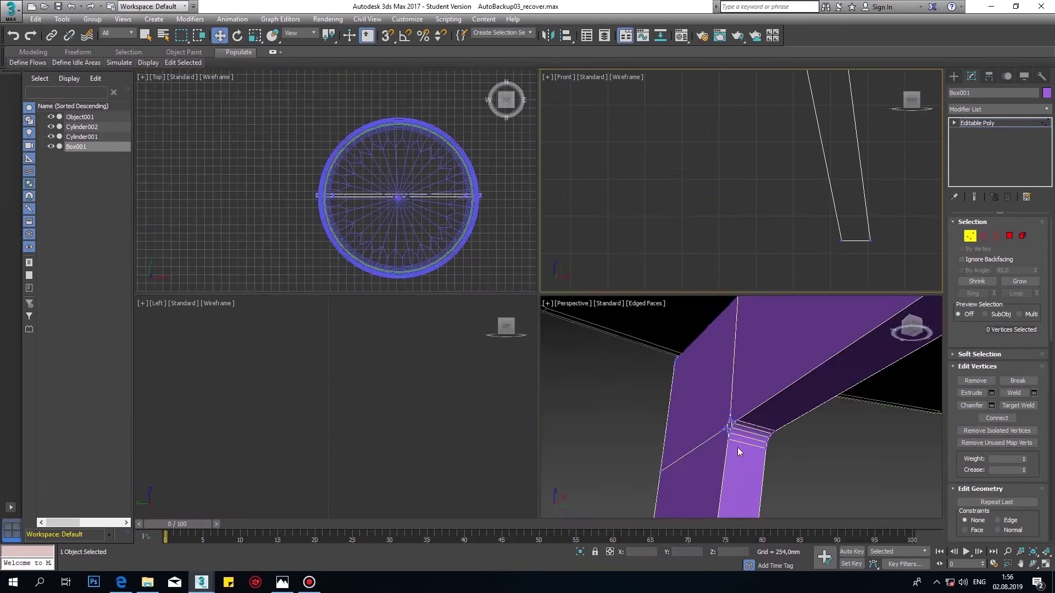
pyautogui.click(385, 433)
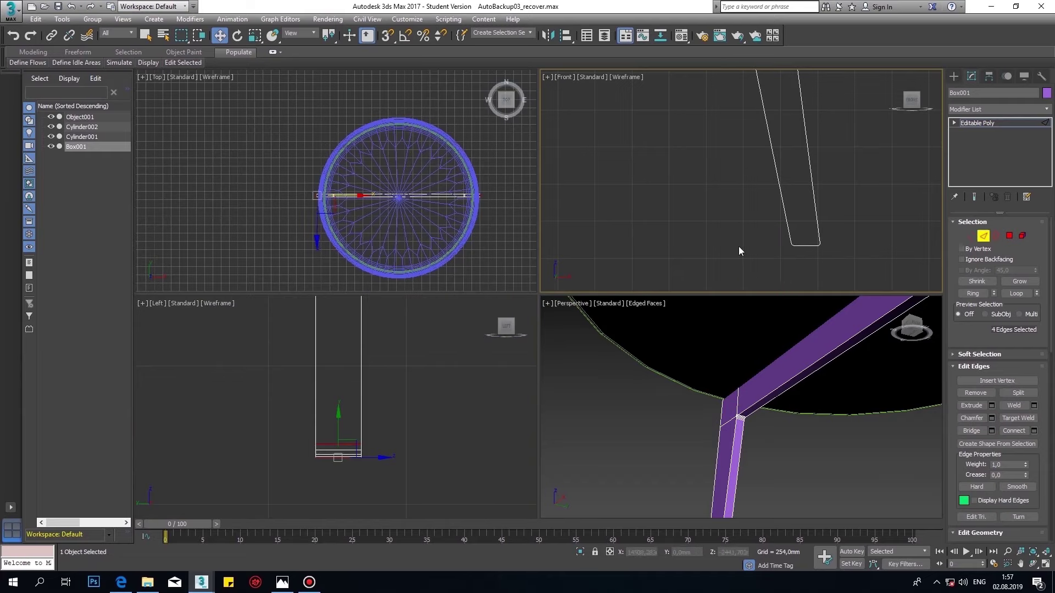
pyautogui.hotkey('alt', 'w')
pyautogui.scroll(-3, 658, 314)
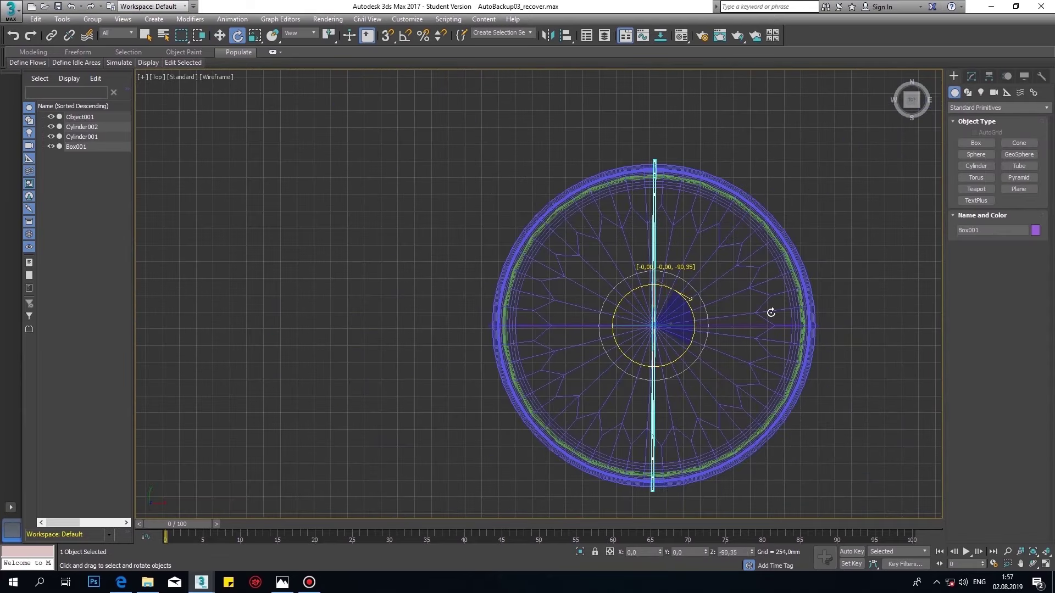
pyautogui.scroll(-2, 770, 313)
# - Draw a second box across the stool, delete it, and reselect the leg object
pyautogui.keyDown('alt'); pyautogui.moveTo(615, 294); pyautogui.dragTo(567, 357, button='middle'); pyautogui.keyUp('alt')
pyautogui.hotkey('alt', 'w')
pyautogui.press('e')
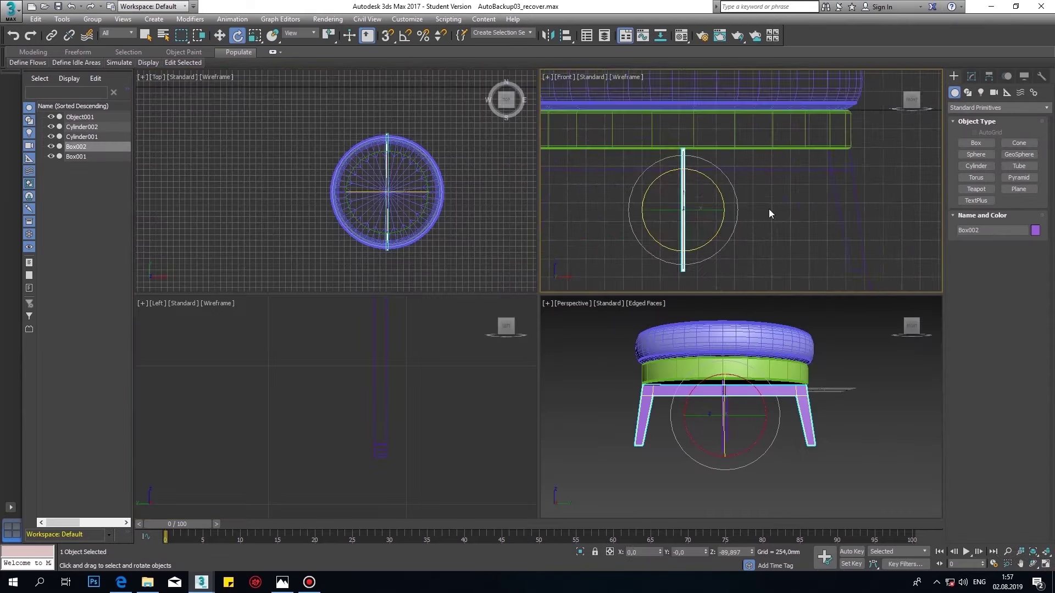
pyautogui.hotkey('alt', 'w')
pyautogui.press('Delete')
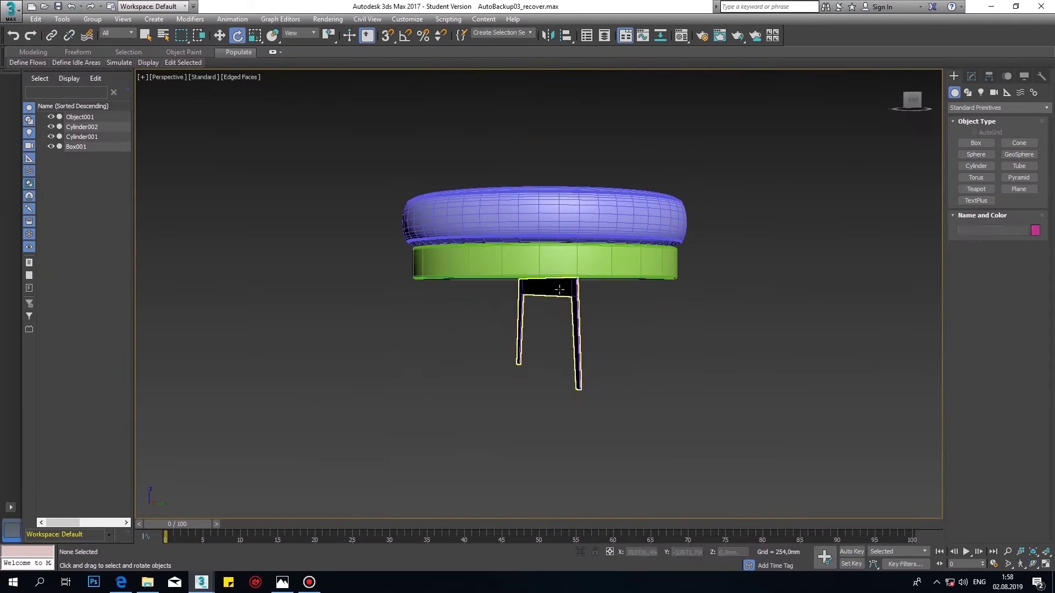
pyautogui.hotkey('alt', 'w')
pyautogui.click(968, 236)
# - After selecting the leg's lower vertices, create a flat table box as Editable Poly
pyautogui.hotkey('alt', 'w')
pyautogui.moveTo(679, 345); pyautogui.dragTo(646, 415)
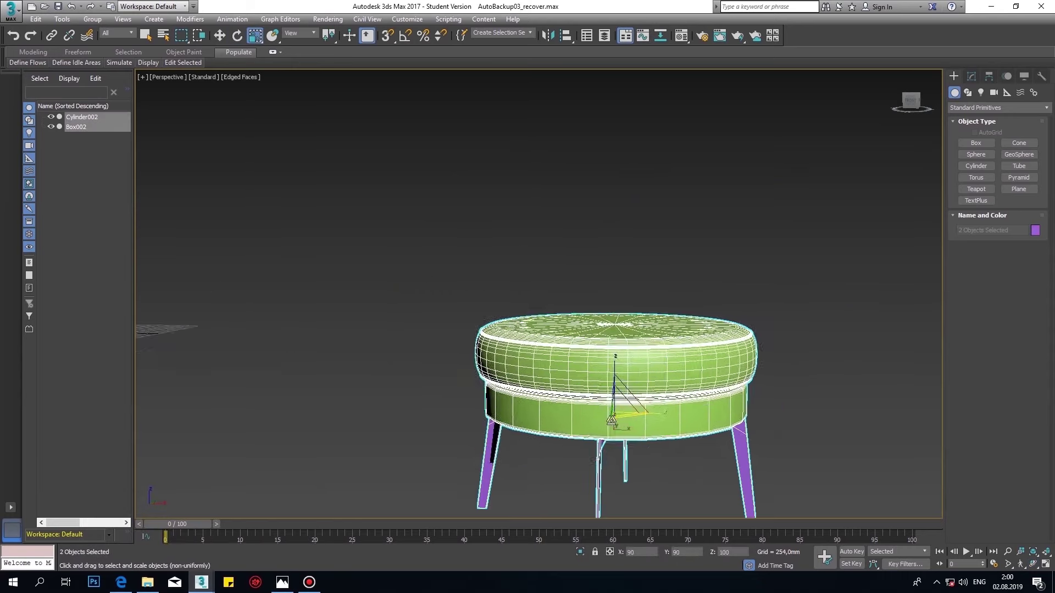
pyautogui.click(987, 144)
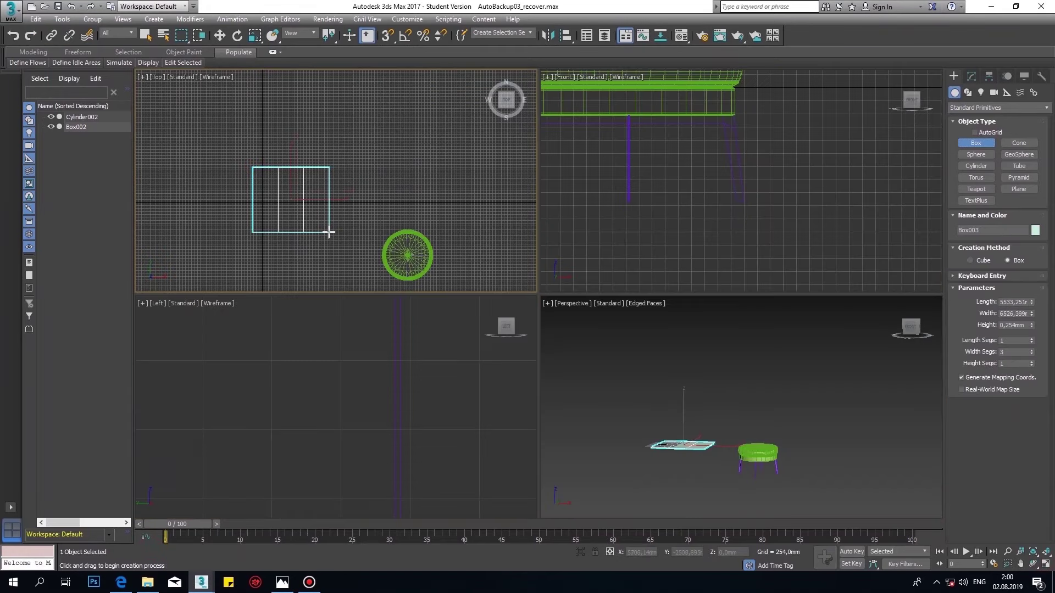
pyautogui.rightClick(327, 237)
pyautogui.click(448, 346)
pyautogui.press('r')
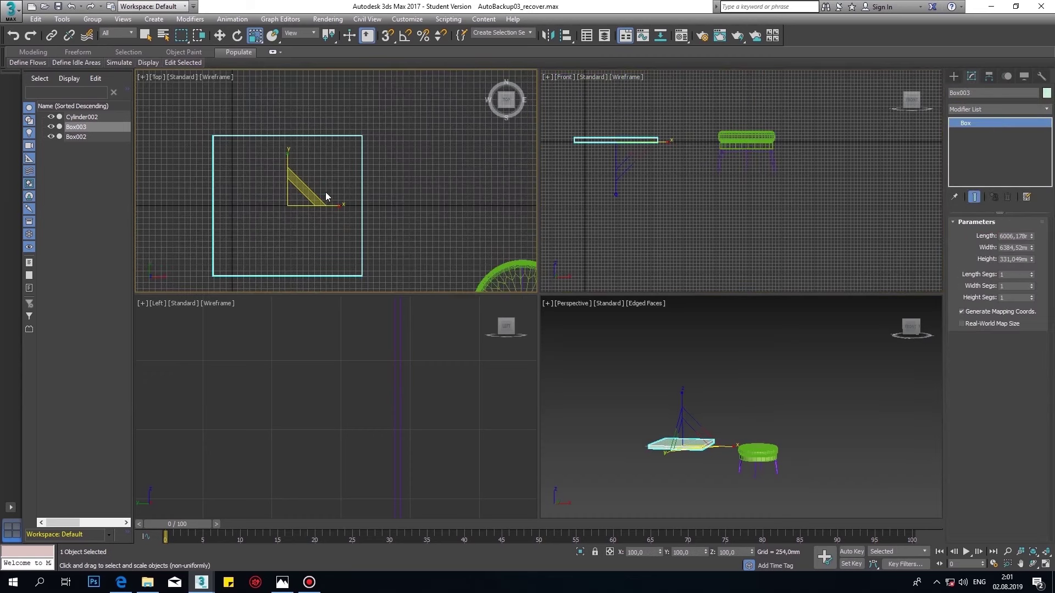
pyautogui.press('w')
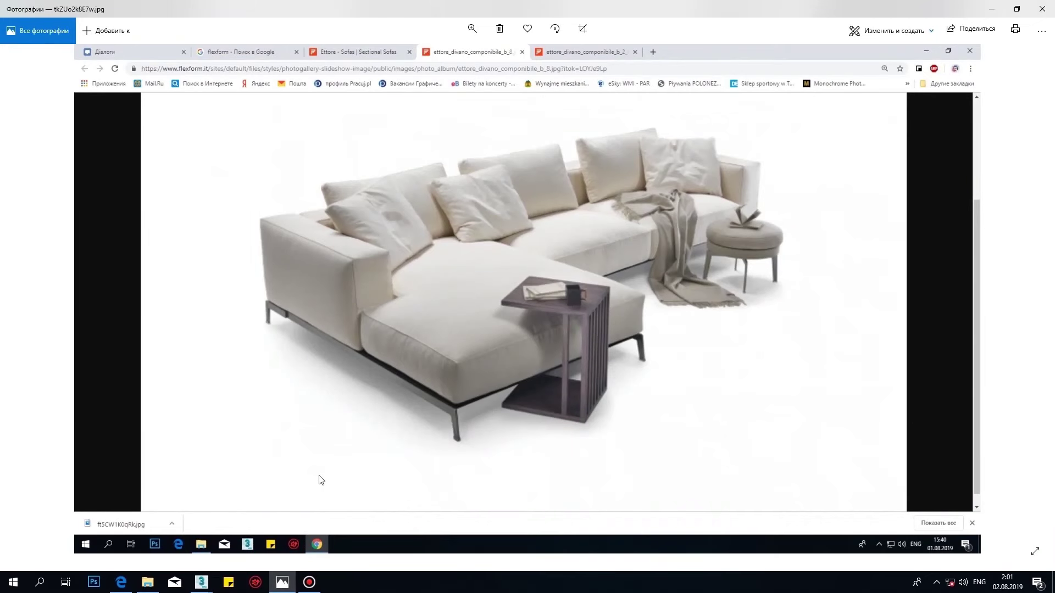
pyautogui.click(142, 527)
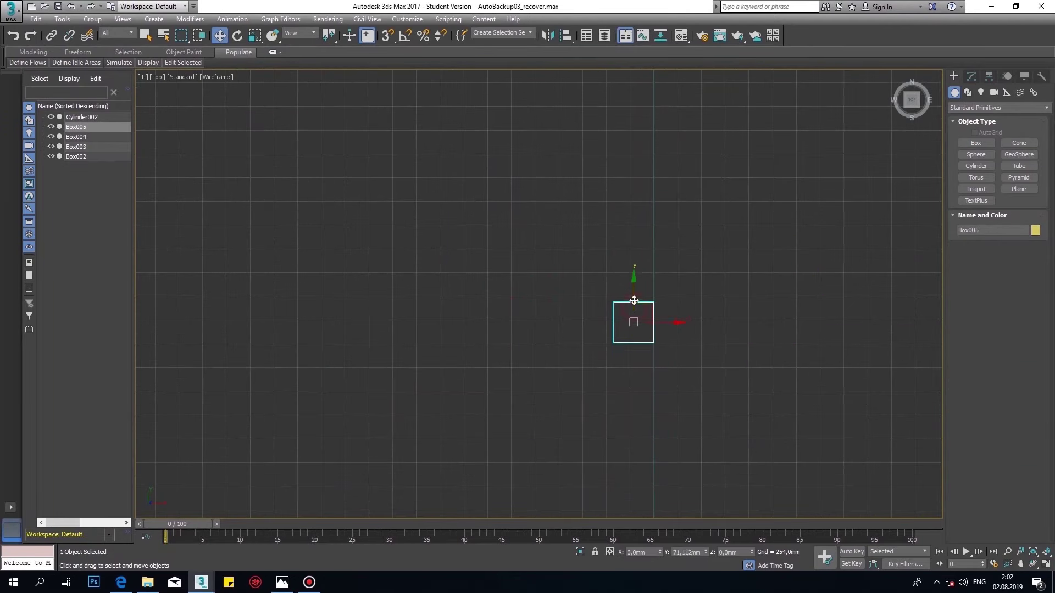
# - Select the small square post box and set its size to 400x400
pyautogui.click(1045, 564)
pyautogui.click(736, 247)
pyautogui.click(971, 75)
pyautogui.click(1046, 565)
pyautogui.doubleClick(1013, 247)
pyautogui.write('400,0mm')
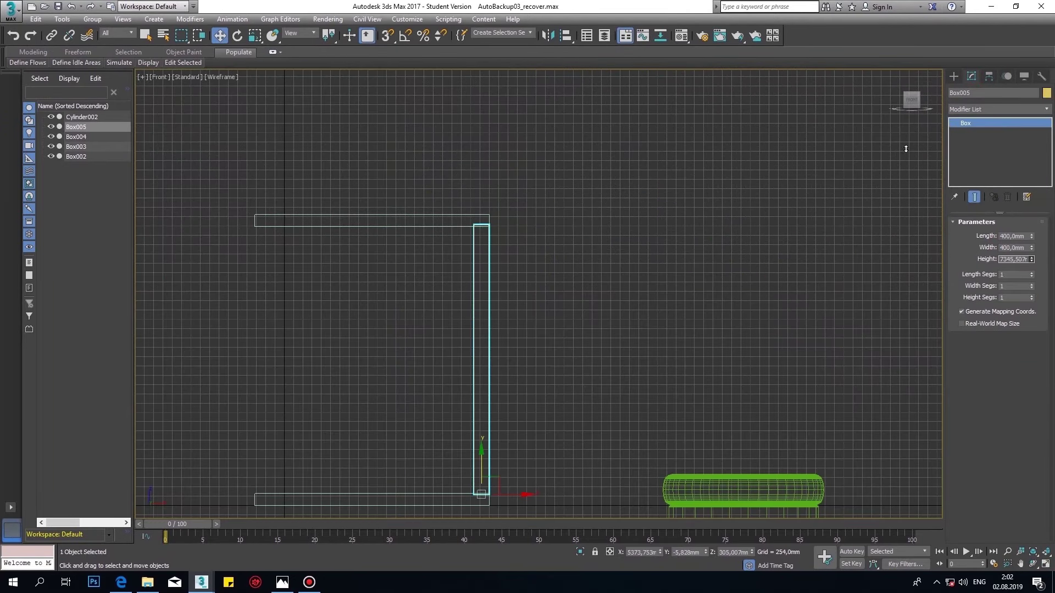
pyautogui.hotkey('alt', 'w')
pyautogui.hotkey('alt', 'w')
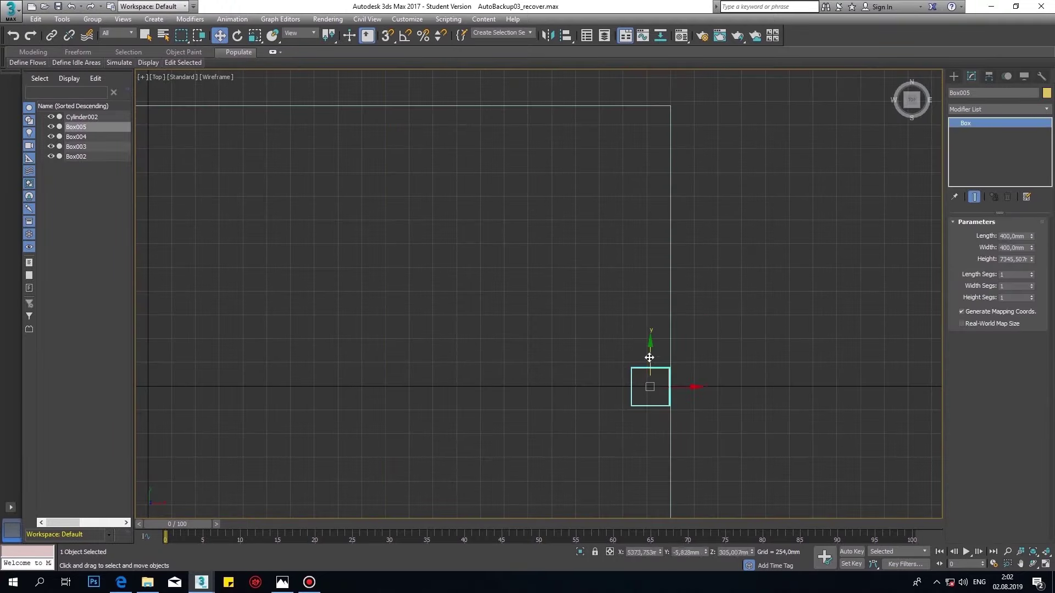
# - Shift-clone the post box into a row of slat copies and select them
pyautogui.keyDown('shift'); pyautogui.moveTo(650, 386); pyautogui.dragTo(650, 313); pyautogui.keyUp('shift')
pyautogui.click(532, 337)
pyautogui.moveTo(559, 385)
pyautogui.mouseDown(button='middle')
pyautogui.moveTo(560, 324)
pyautogui.moveTo(555, 337)
pyautogui.mouseUp(button='middle')
pyautogui.moveTo(604, 110); pyautogui.dragTo(617, 354)
# - Try FFD modifiers on the slat copies, undoing each attempt
pyautogui.click(998, 109)
pyautogui.click(957, 124)
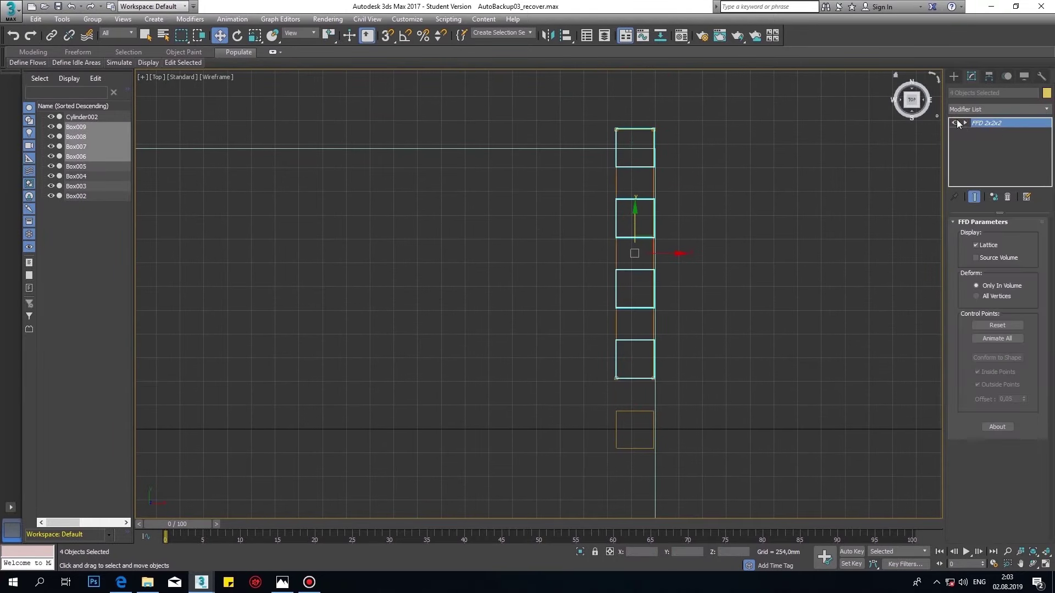
pyautogui.rightClick(625, 316)
pyautogui.click(769, 446)
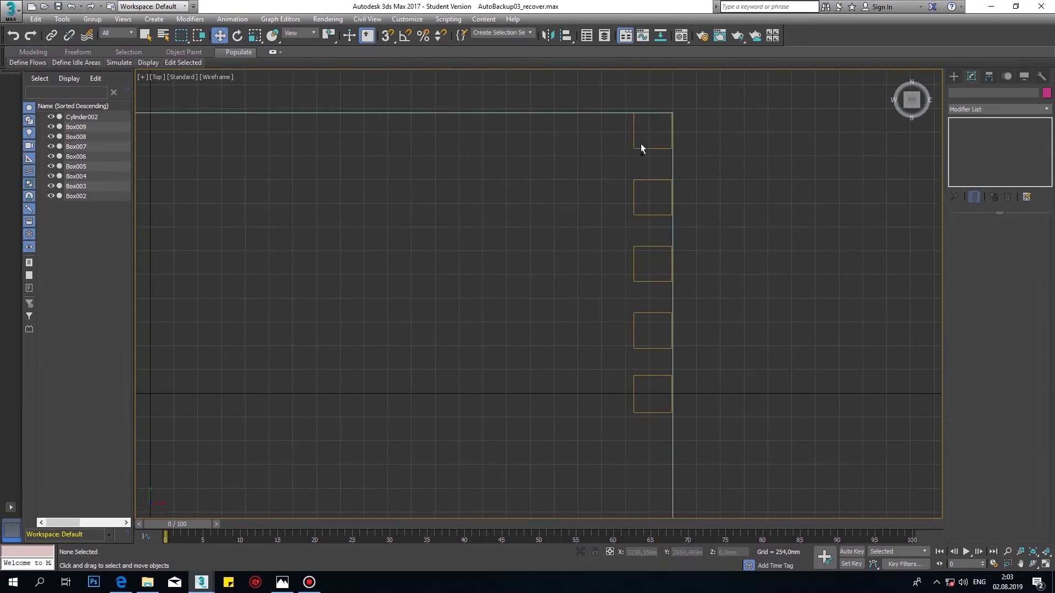
pyautogui.keyDown('ctrl'); pyautogui.click(633, 388); pyautogui.keyUp('ctrl')
pyautogui.click(998, 109)
pyautogui.click(969, 128)
pyautogui.hotkey('ctrl', 'z')
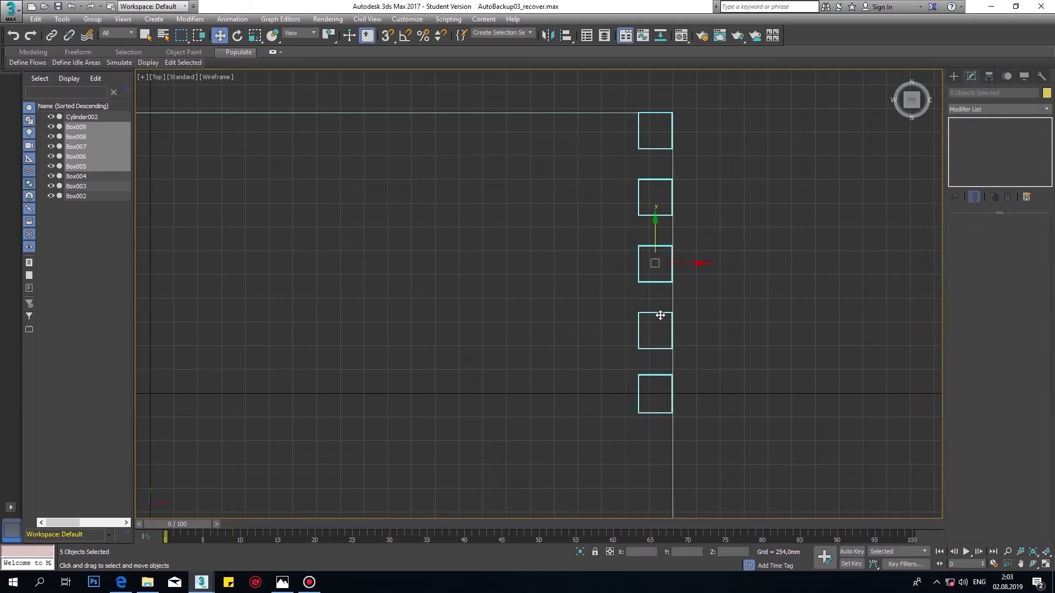
pyautogui.hotkey('ctrl', 'z')
pyautogui.click(998, 109)
pyautogui.click(968, 128)
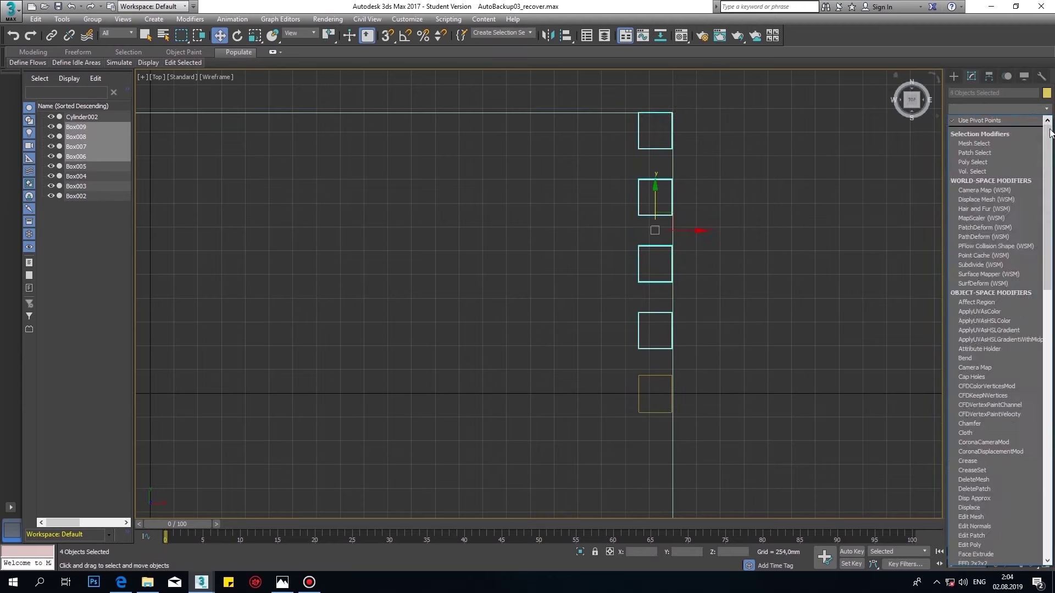
pyautogui.hotkey('ctrl', 'z')
# - Add an FFD 2x2x2 to the four slats and reshape them via control points
pyautogui.press('r')
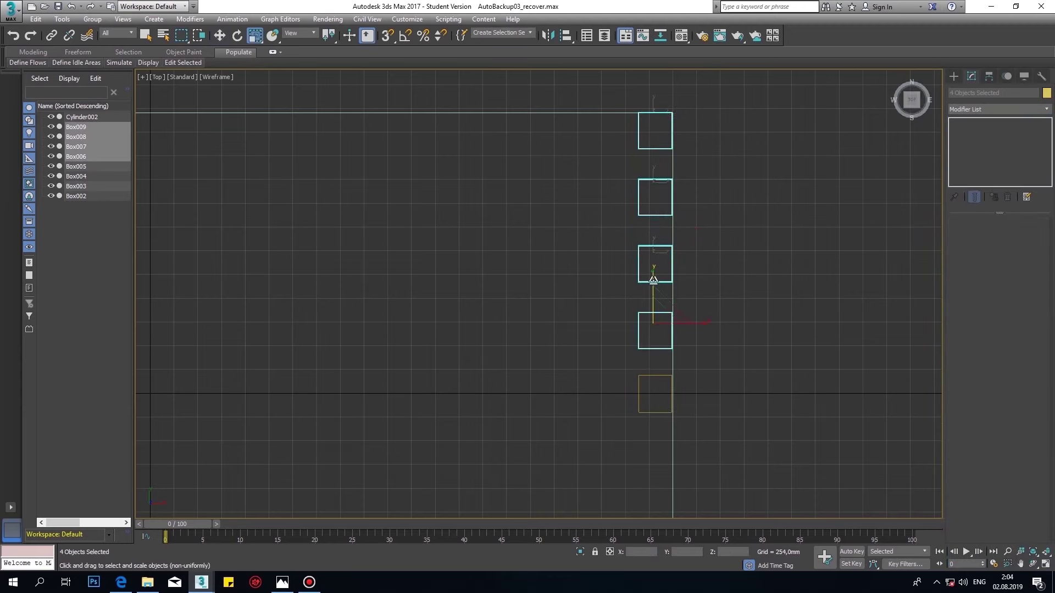
pyautogui.click(998, 109)
pyautogui.click(984, 167)
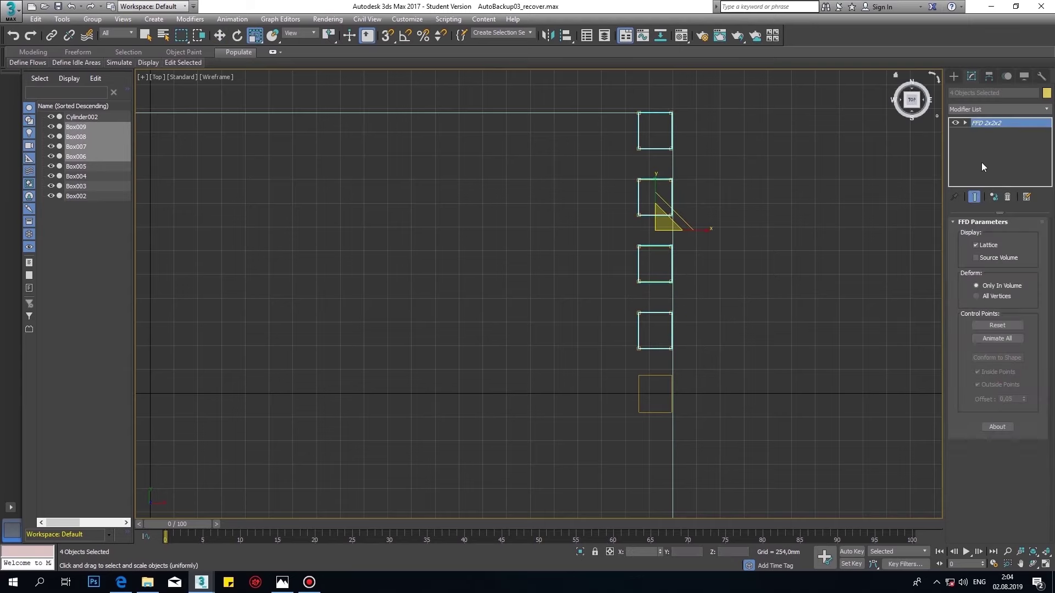
pyautogui.moveTo(695, 363); pyautogui.dragTo(695, 363)
pyautogui.press('1')
pyautogui.moveTo(599, 339); pyautogui.dragTo(728, 366)
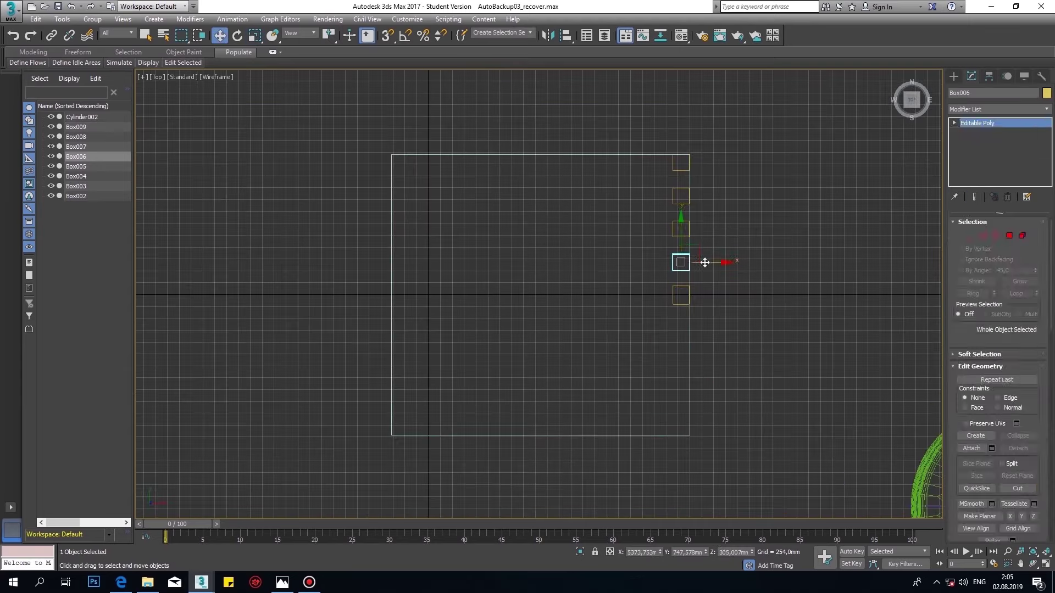
pyautogui.scroll(-2, 638, 308)
pyautogui.click(649, 357)
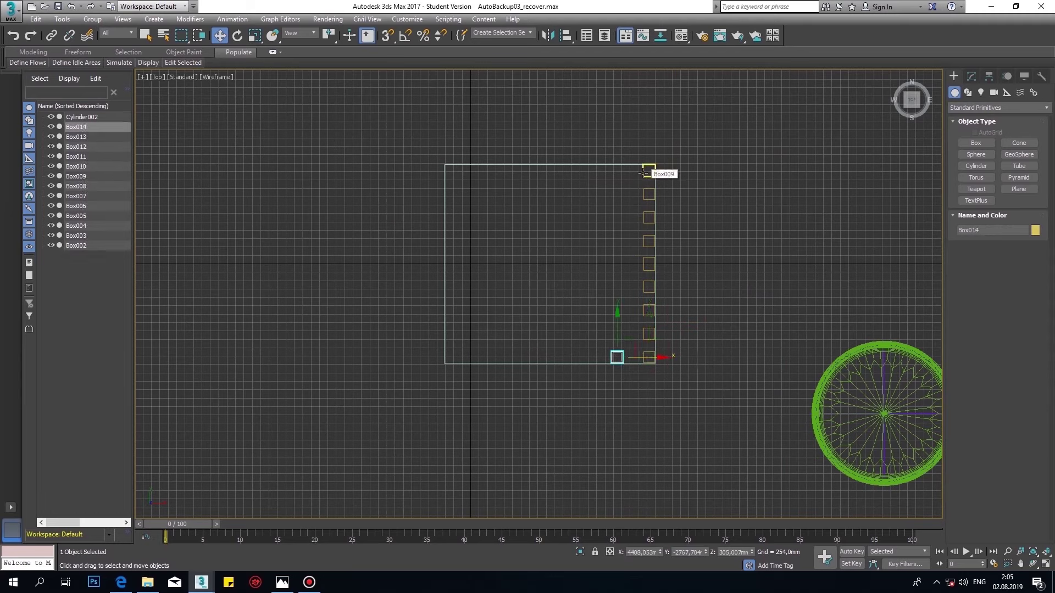
# - Attach the side table's slabs and slats to Box015 and convert it to Editable Poly
pyautogui.press('p')
pyautogui.keyDown('alt'); pyautogui.moveTo(549, 275); pyautogui.dragTo(604, 247, button='middle'); pyautogui.keyUp('alt')
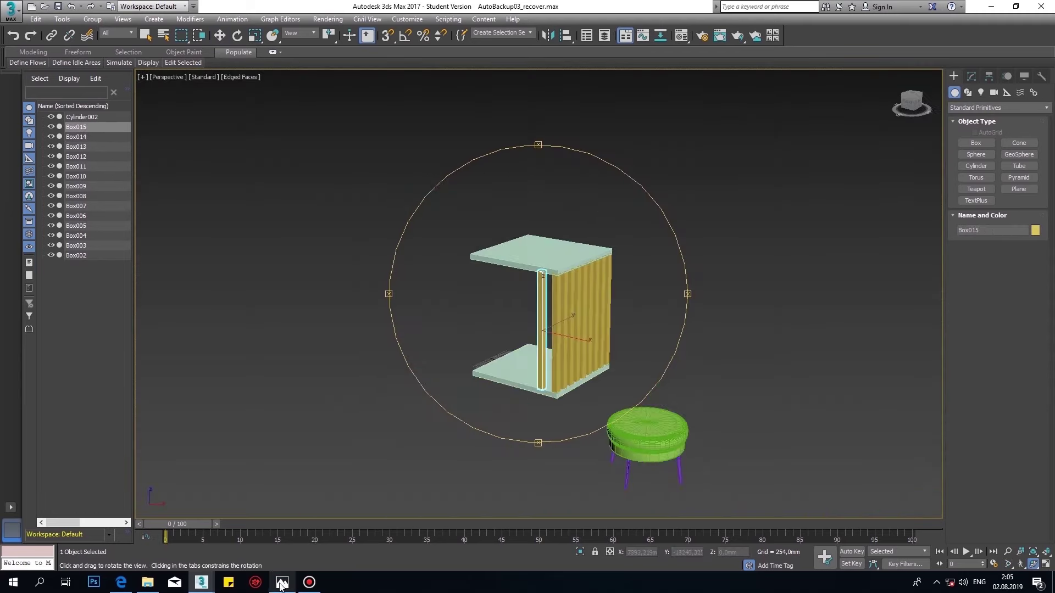
pyautogui.click(971, 76)
pyautogui.click(971, 448)
pyautogui.click(675, 189)
pyautogui.rightClick(659, 212)
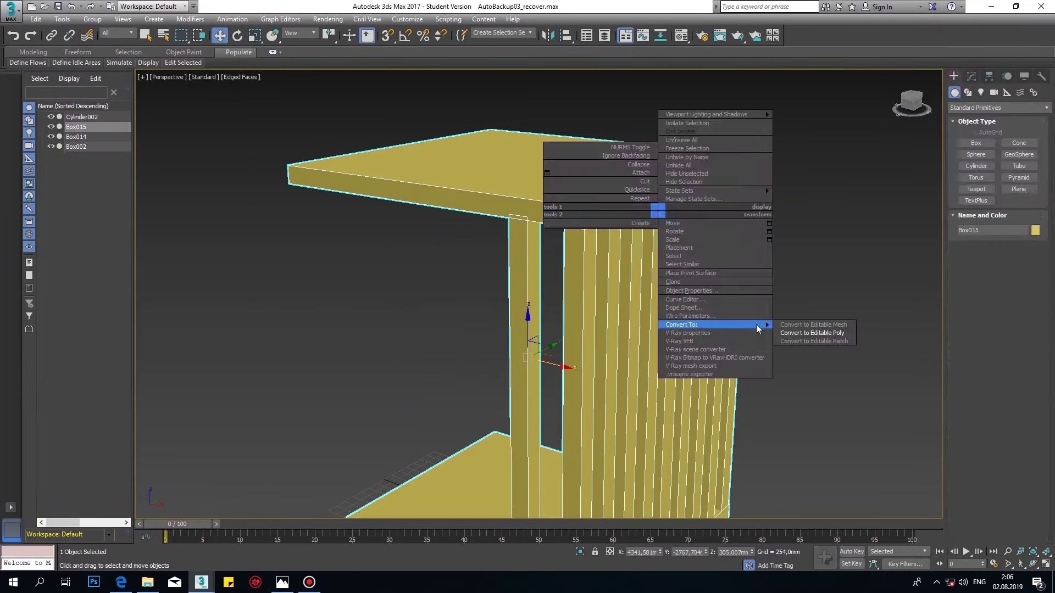
pyautogui.click(756, 324)
# - Compare against the sofa scene, then reselect the side table and its modifier list
pyautogui.scroll(-3, 716, 179)
pyautogui.click(410, 388)
pyautogui.scroll(-3, 749, 292)
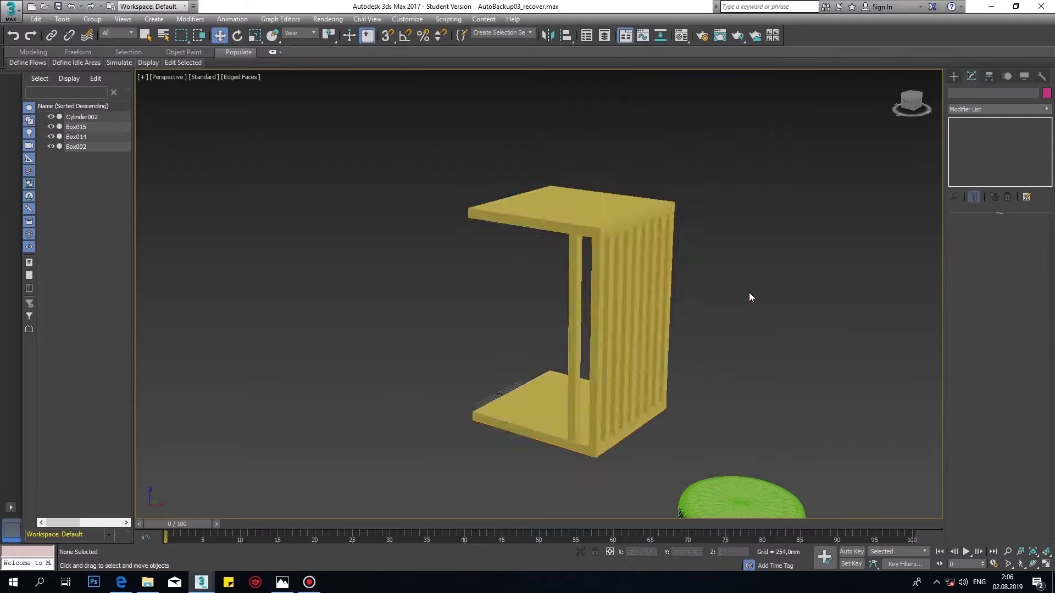
pyautogui.scroll(-4, 750, 292)
pyautogui.hotkey('alt', 'Tab')
pyautogui.hotkey('alt', 'Tab')
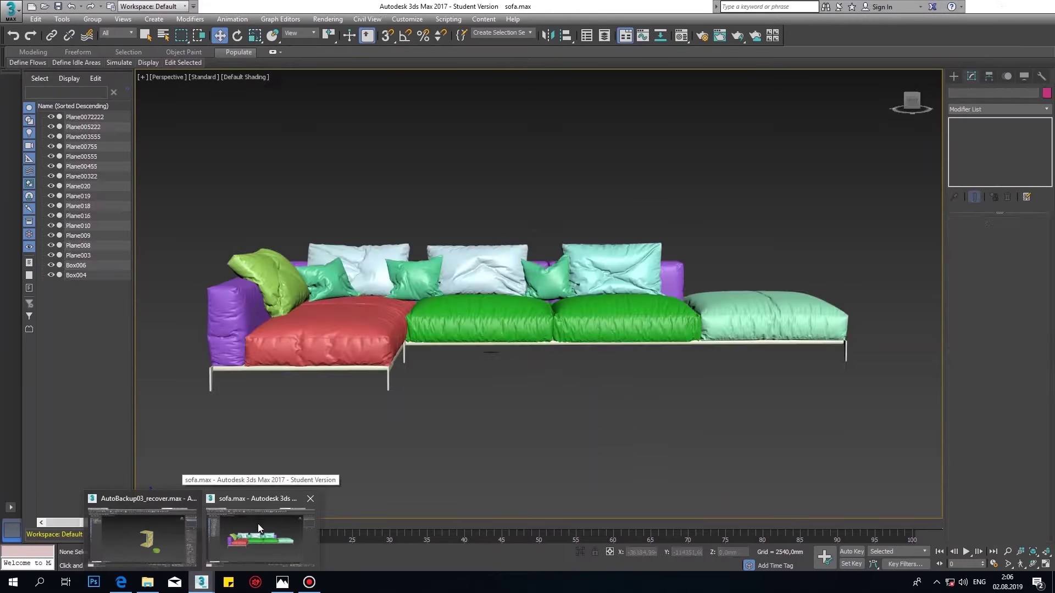
pyautogui.click(494, 239)
pyautogui.click(999, 109)
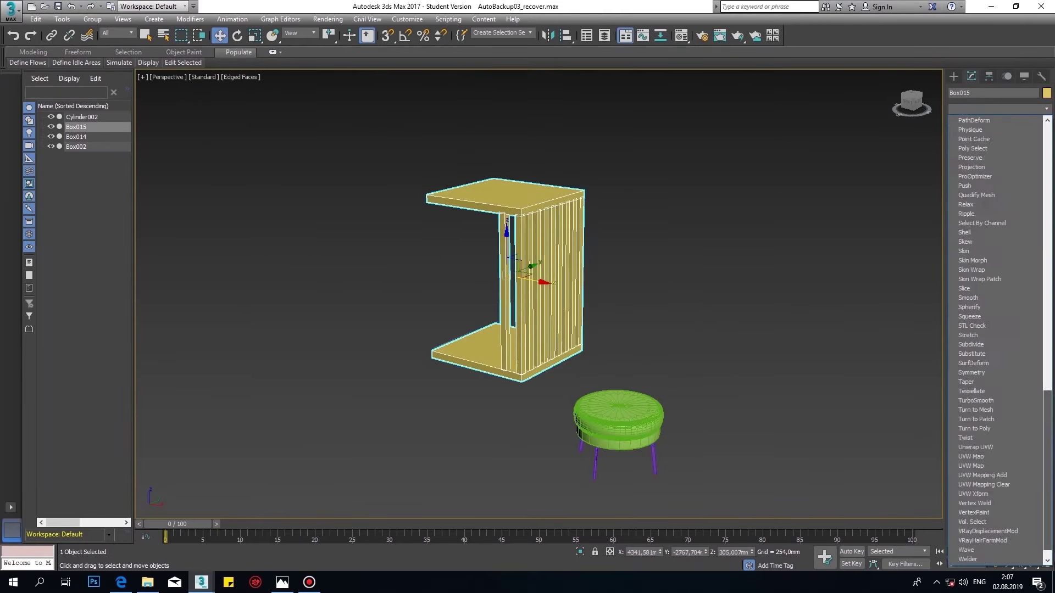
# - Switch the tabletop to edge editing, then orbit underneath and select the vertical post
pyautogui.rightClick(513, 207)
pyautogui.click(671, 329)
pyautogui.scroll(3, 491, 155)
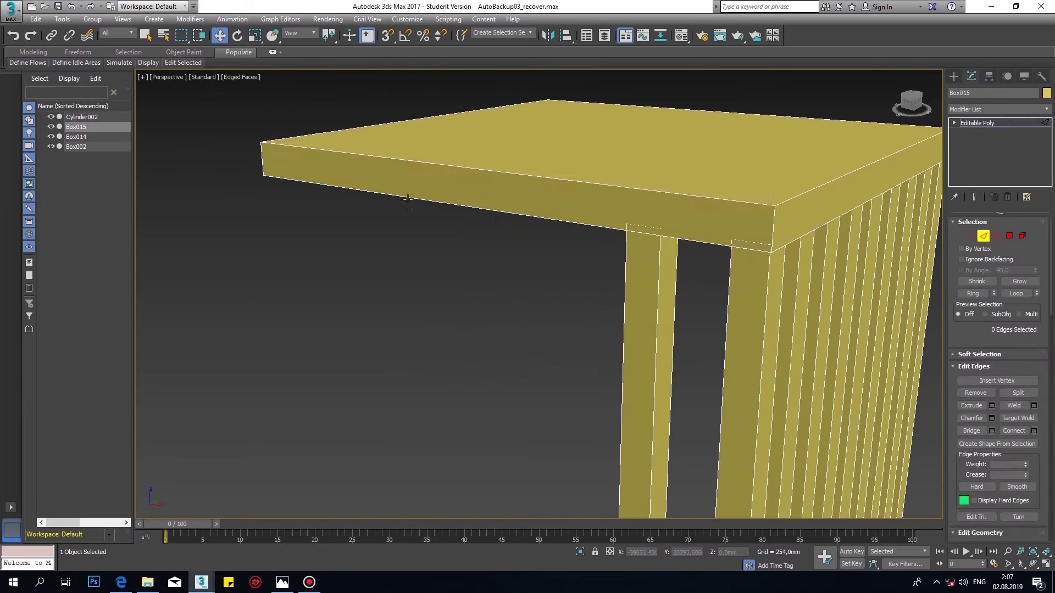
pyautogui.scroll(2, 777, 174)
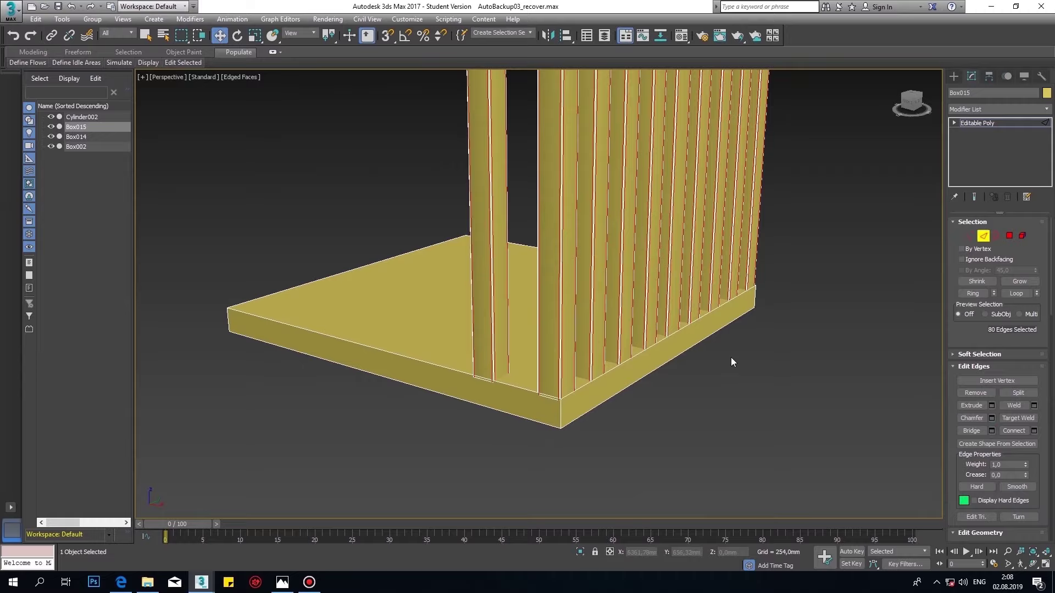
pyautogui.moveTo(730, 357)
pyautogui.keyDown('alt'); pyautogui.mouseDown(button='middle')
pyautogui.moveTo(591, 299)
pyautogui.moveTo(572, 260)
pyautogui.mouseUp(button='middle'); pyautogui.keyUp('alt')
pyautogui.click(569, 228)
pyautogui.click(971, 76)
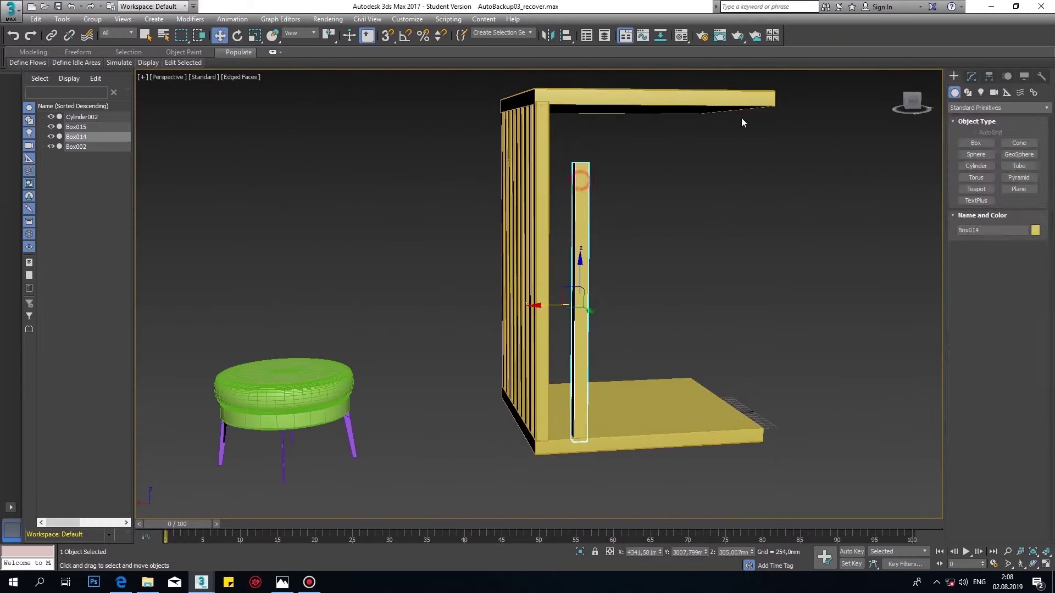
# - Switch the post to vertex editing, then save the scene under a new name
pyautogui.rightClick(577, 188)
pyautogui.click(725, 313)
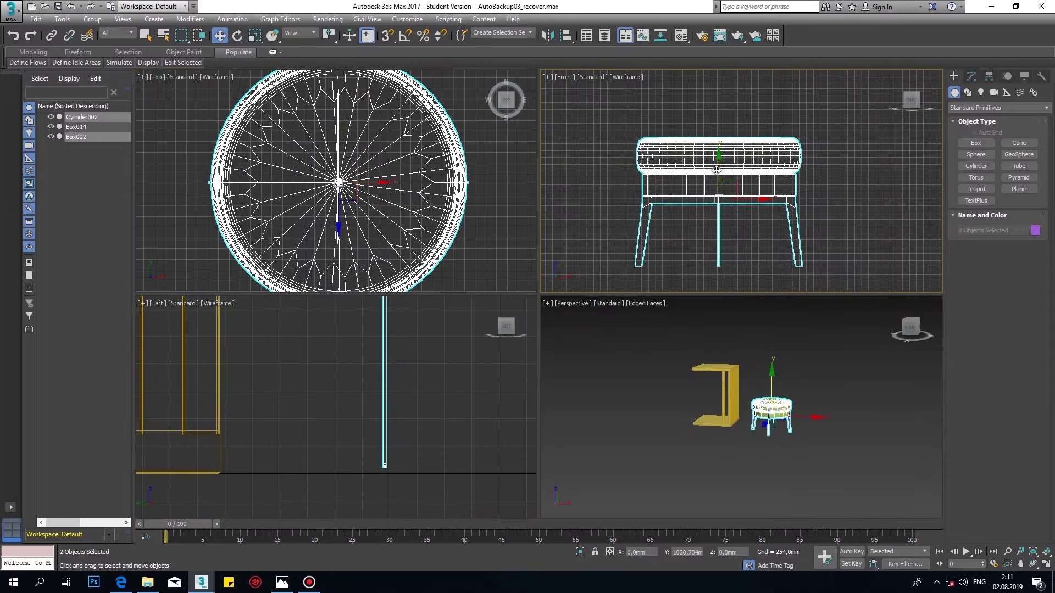
pyautogui.hotkey('ctrl', 'shift', 's')
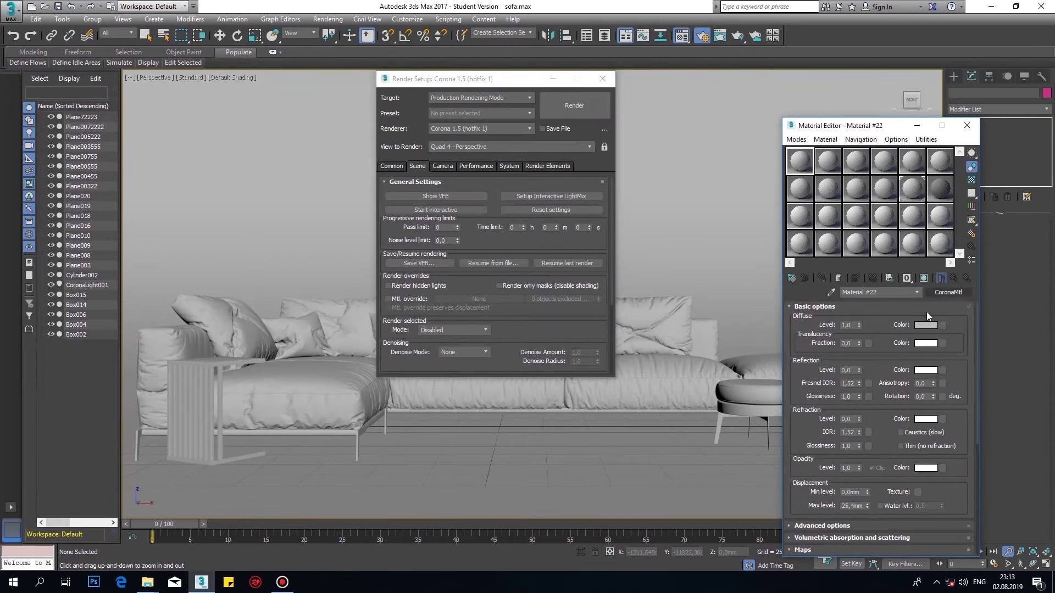
# - Give the sofa's diffuse a Falloff with a tex11 CoronaBitmap front and light blue side colour
pyautogui.click(942, 325)
pyautogui.doubleClick(453, 157)
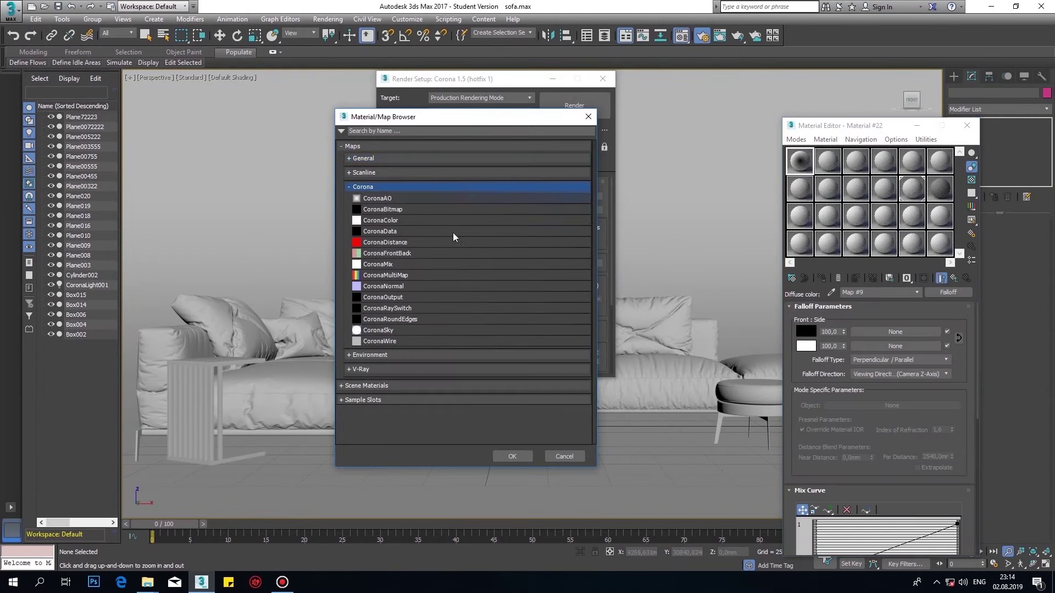
pyautogui.doubleClick(451, 210)
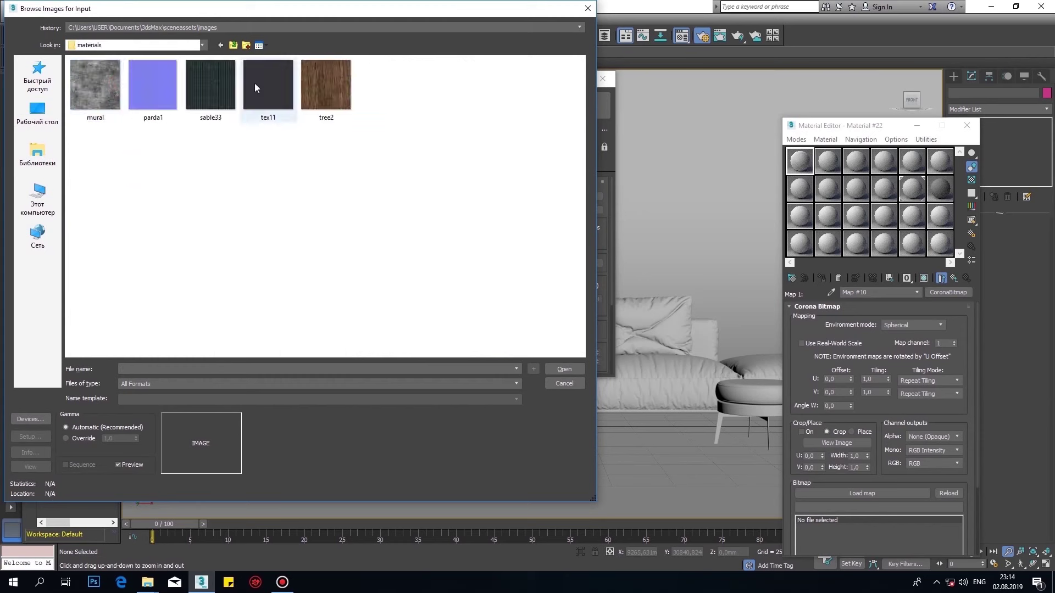
pyautogui.doubleClick(255, 88)
pyautogui.click(806, 346)
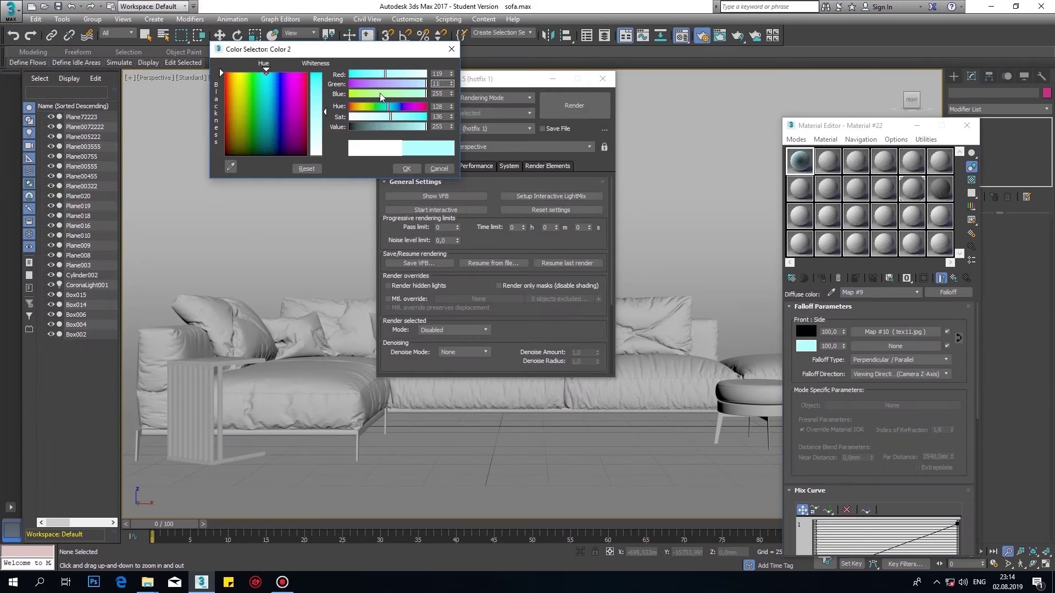
pyautogui.click(406, 169)
pyautogui.scroll(-3, 931, 396)
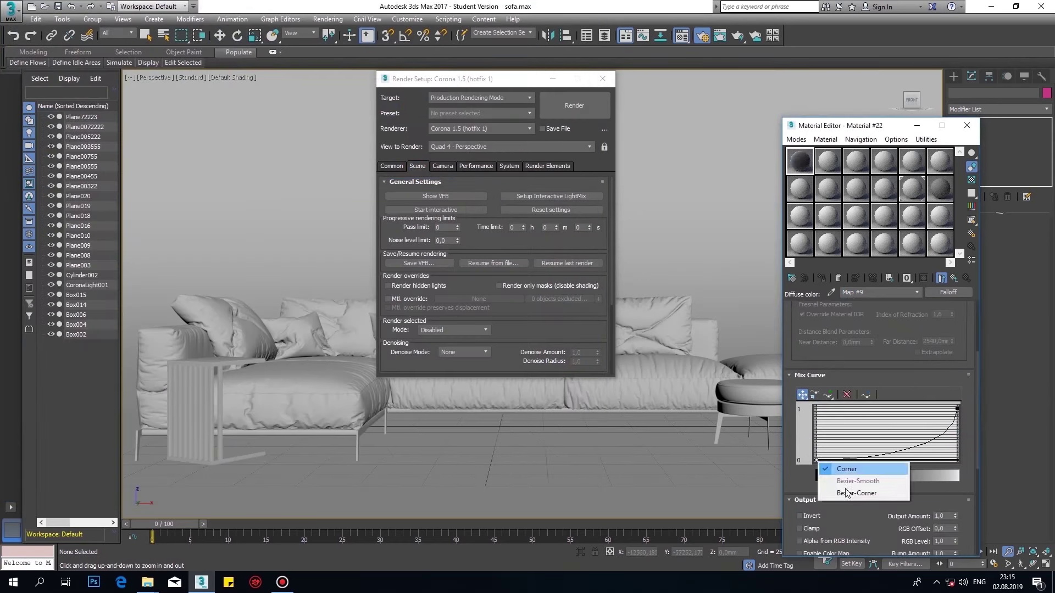
pyautogui.click(953, 278)
# - Add a mural.jpg CoronaBitmap to the sofa material's reflection glossiness slot
pyautogui.scroll(-2, 977, 412)
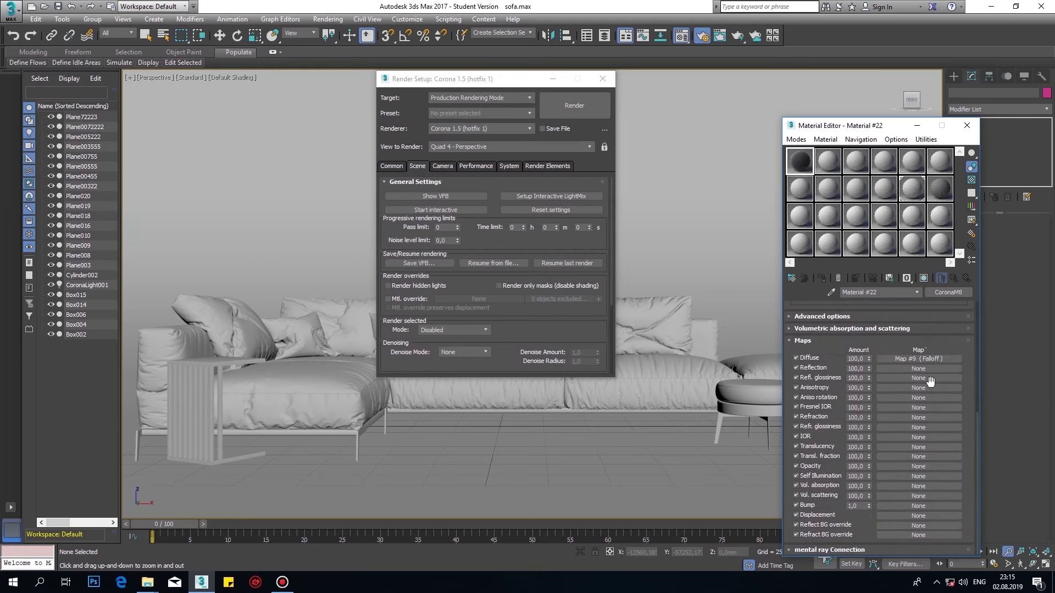
pyautogui.scroll(3, 868, 328)
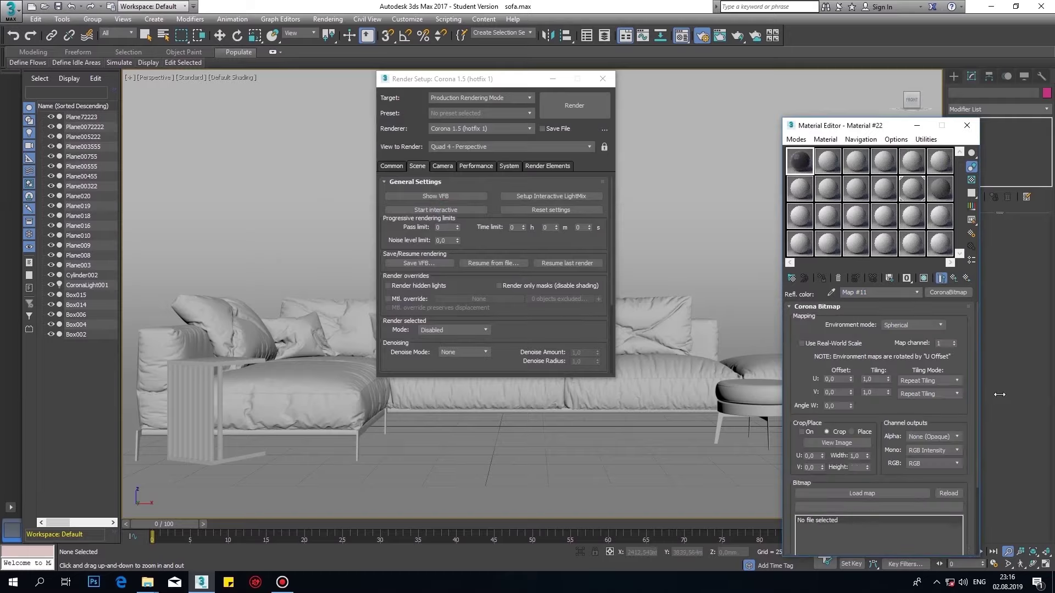
pyautogui.scroll(-3, 926, 383)
pyautogui.click(925, 382)
pyautogui.doubleClick(539, 210)
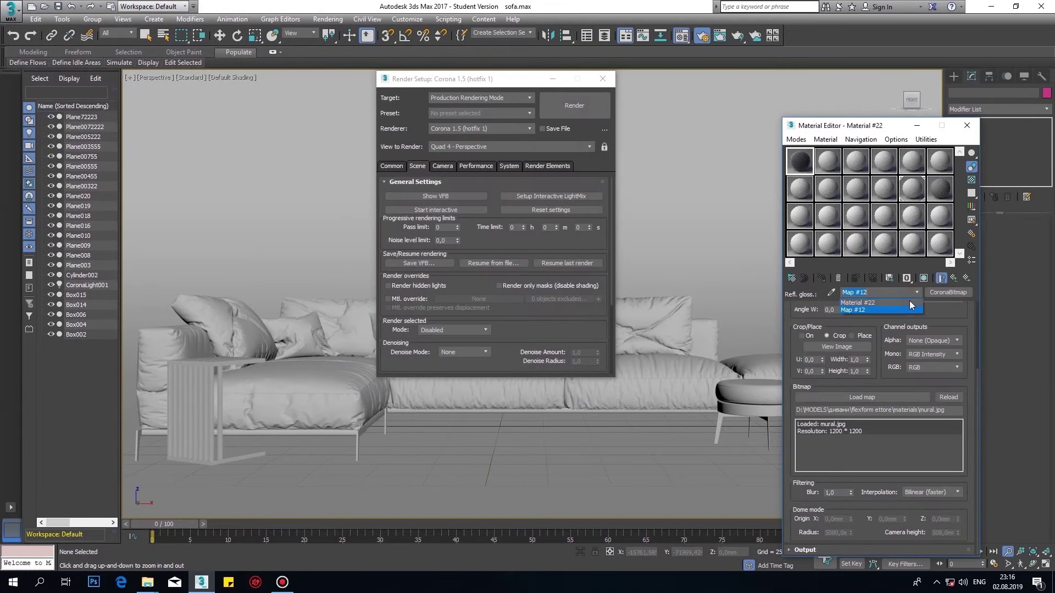
pyautogui.click(953, 278)
# - Add parda1.jpg as a CoronaBitmap bump at 40, then close Render Setup
pyautogui.click(918, 387)
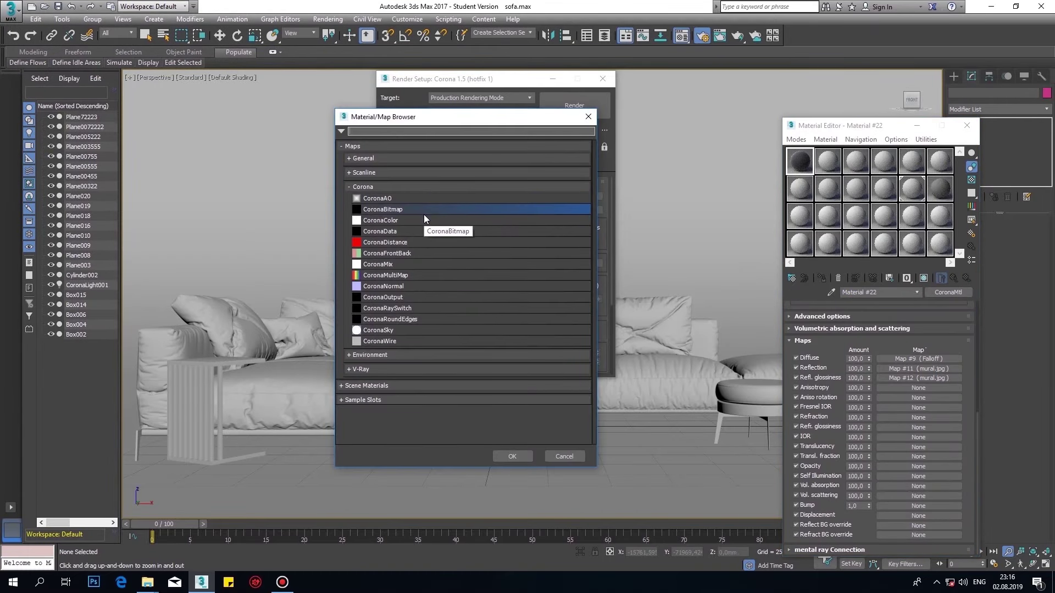
pyautogui.doubleClick(426, 209)
pyautogui.click(152, 111)
pyautogui.doubleClick(153, 112)
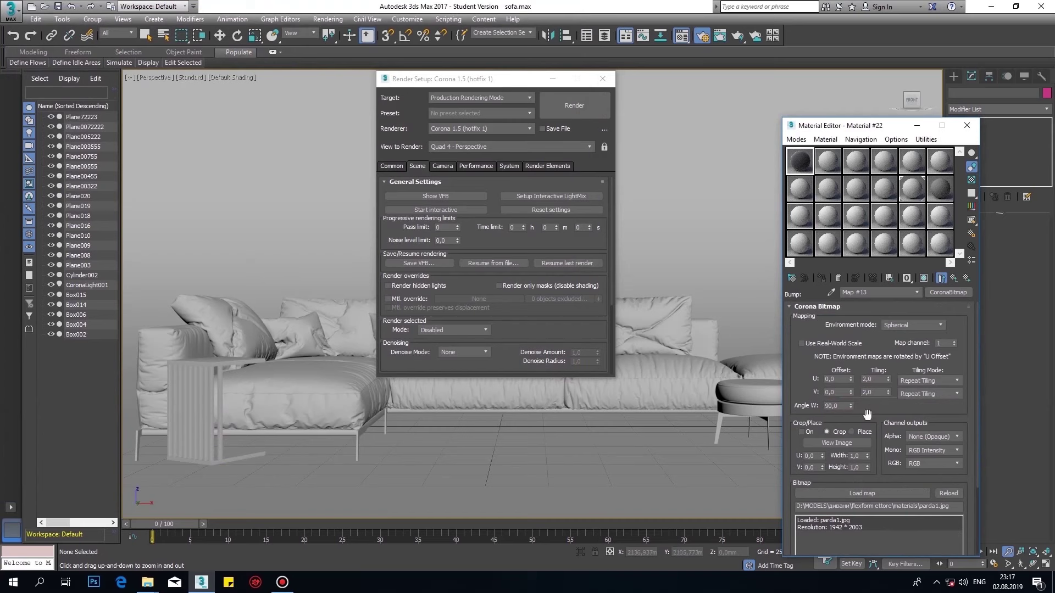
pyautogui.click(953, 278)
pyautogui.click(889, 278)
pyautogui.click(497, 452)
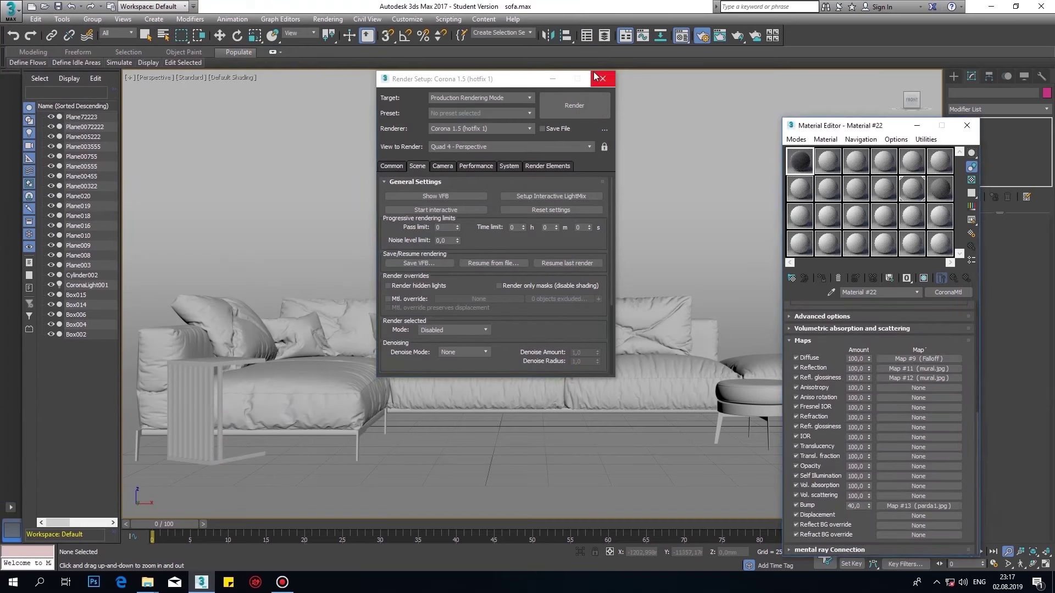
pyautogui.click(603, 79)
# - Show the sofa's tex11.jpg texture in the viewport
pyautogui.scroll(3, 255, 322)
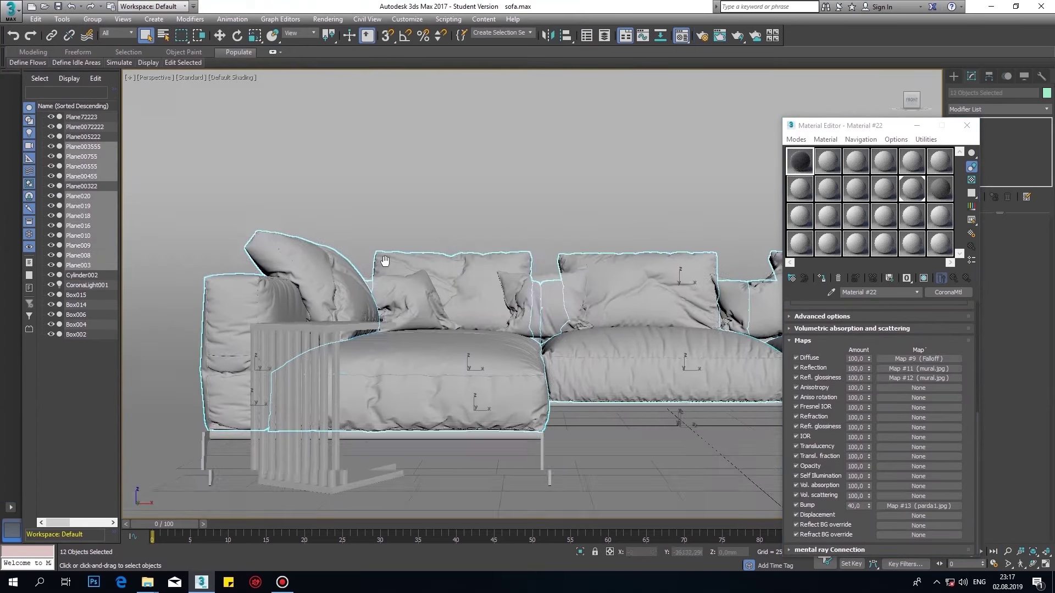
pyautogui.click(918, 359)
pyautogui.click(900, 335)
pyautogui.click(923, 278)
pyautogui.keyDown('alt'); pyautogui.moveTo(336, 369); pyautogui.dragTo(384, 352, button='middle'); pyautogui.keyUp('alt')
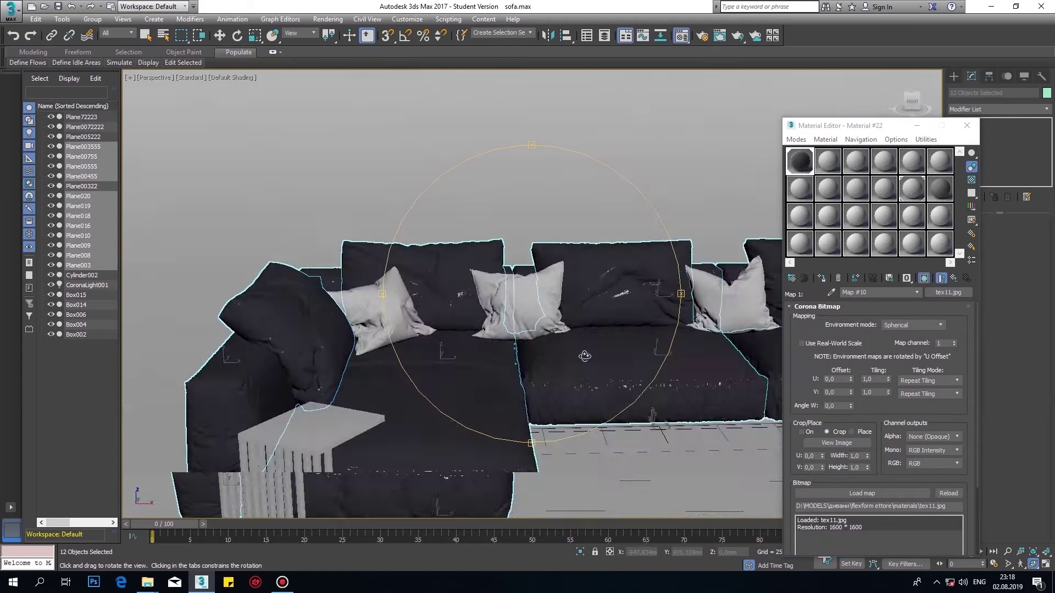
# - Set Material #24's diffuse colour Value to 0, making it black
pyautogui.click(828, 161)
pyautogui.click(925, 325)
pyautogui.moveTo(398, 126); pyautogui.dragTo(361, 127)
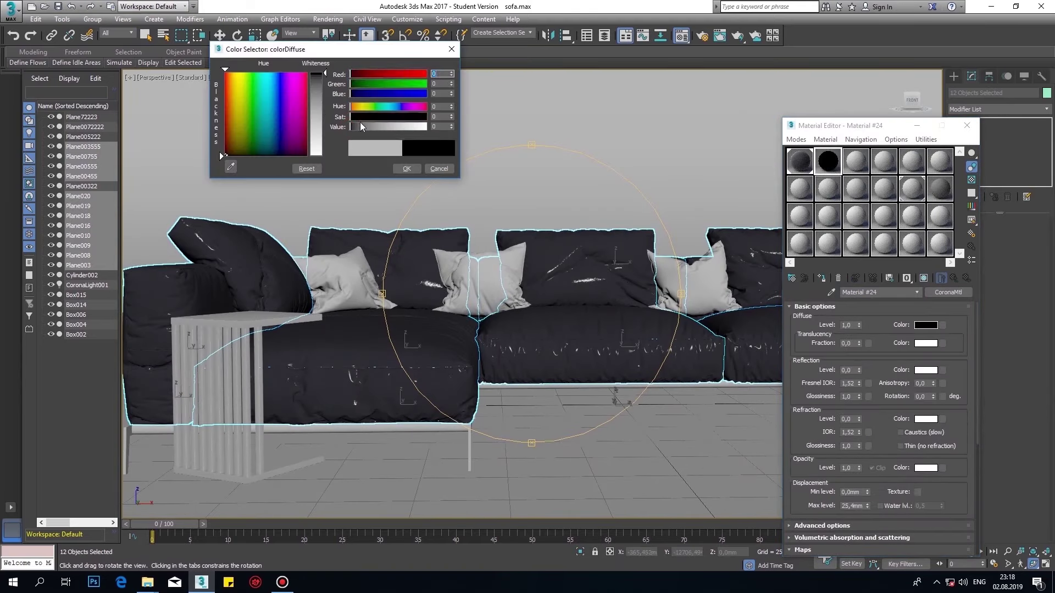
pyautogui.click(407, 169)
pyautogui.keyDown('alt'); pyautogui.moveTo(495, 247); pyautogui.dragTo(511, 220, button='middle'); pyautogui.keyUp('alt')
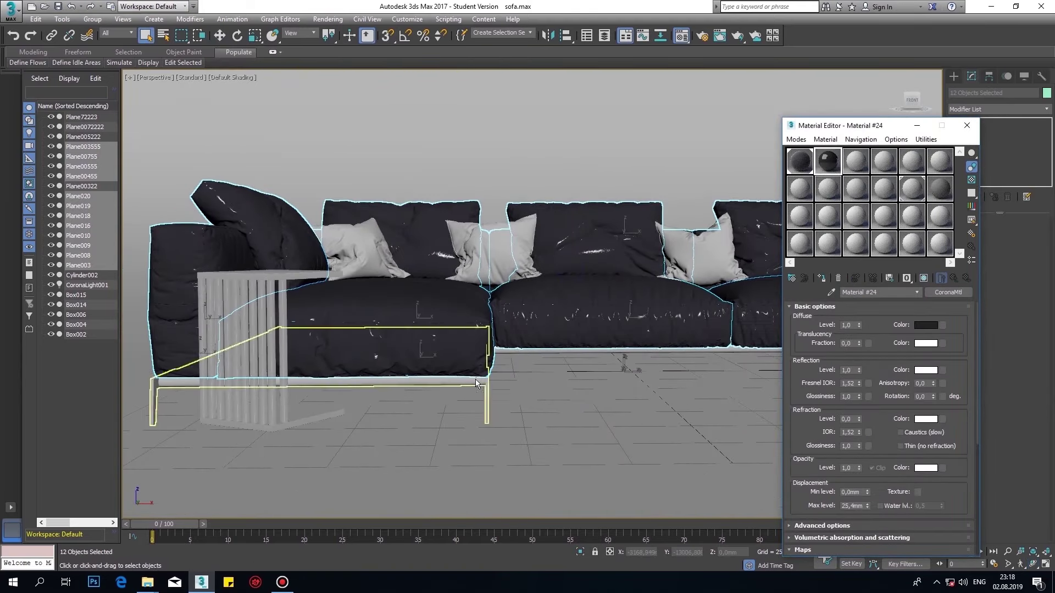
# - Load tree2.png as a CoronaBitmap in Material #23's diffuse slot
pyautogui.keyDown('alt'); pyautogui.moveTo(476, 383); pyautogui.dragTo(431, 347, button='middle'); pyautogui.keyUp('alt')
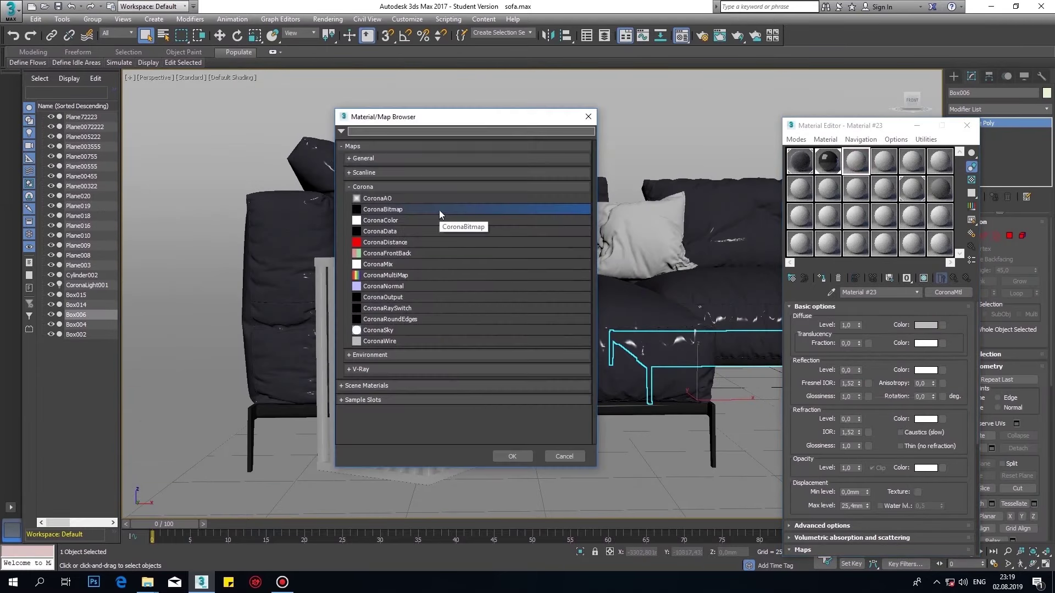
pyautogui.doubleClick(439, 212)
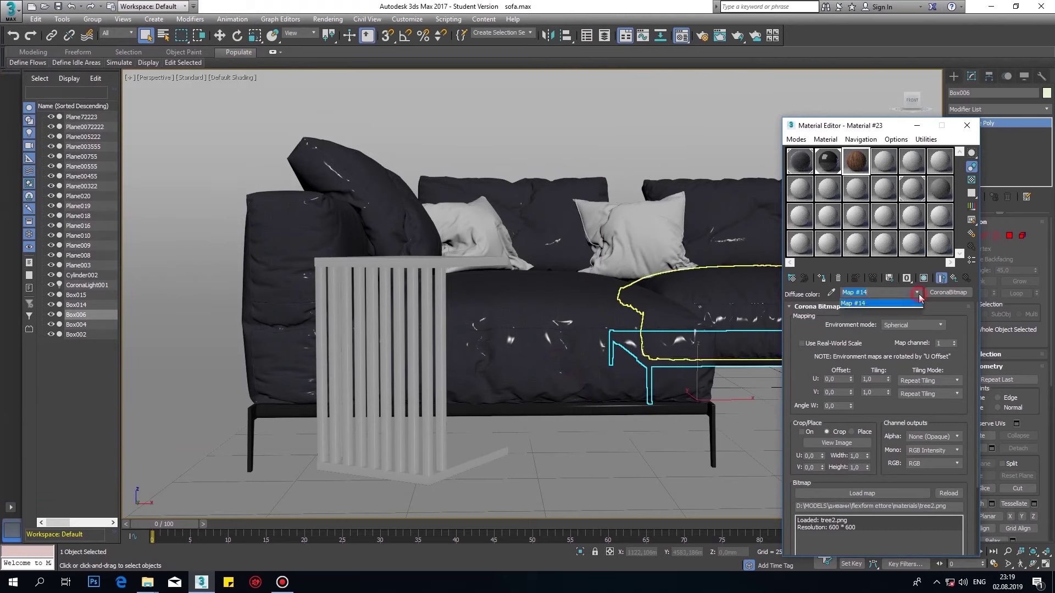
pyautogui.click(878, 303)
pyautogui.scroll(2, 434, 300)
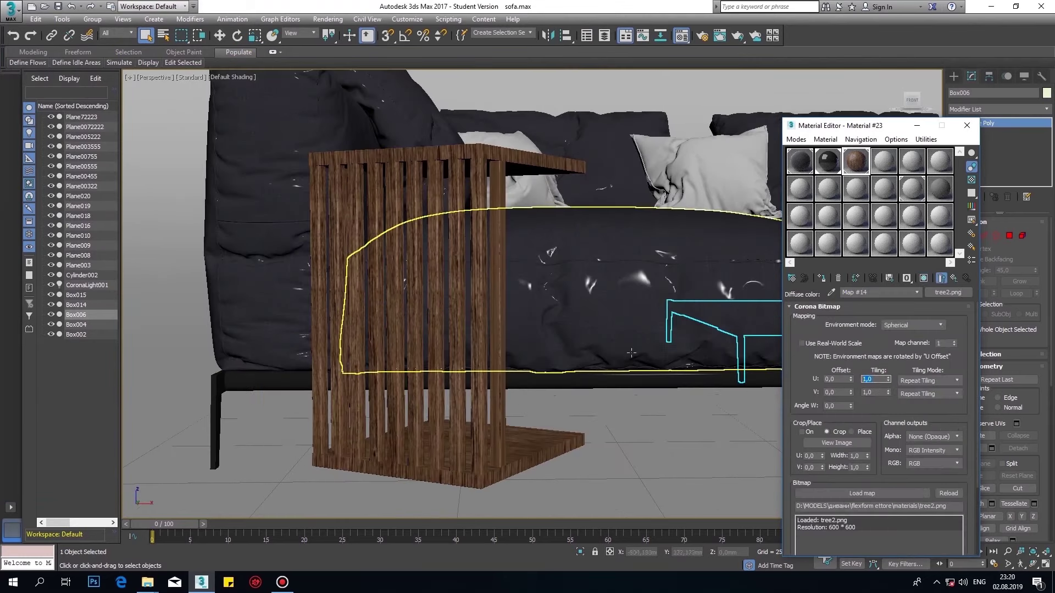
pyautogui.scroll(4, 548, 324)
pyautogui.scroll(-4, 549, 324)
# - Apply a UVW Map modifier to the slatted side table boxes
pyautogui.click(548, 324)
pyautogui.moveTo(549, 324)
pyautogui.keyDown('alt'); pyautogui.mouseDown(button='middle')
pyautogui.moveTo(450, 370)
pyautogui.moveTo(495, 351)
pyautogui.mouseUp(button='middle'); pyautogui.keyUp('alt')
pyautogui.click(1046, 109)
pyautogui.moveTo(840, 126); pyautogui.dragTo(751, 134)
pyautogui.scroll(4, 503, 254)
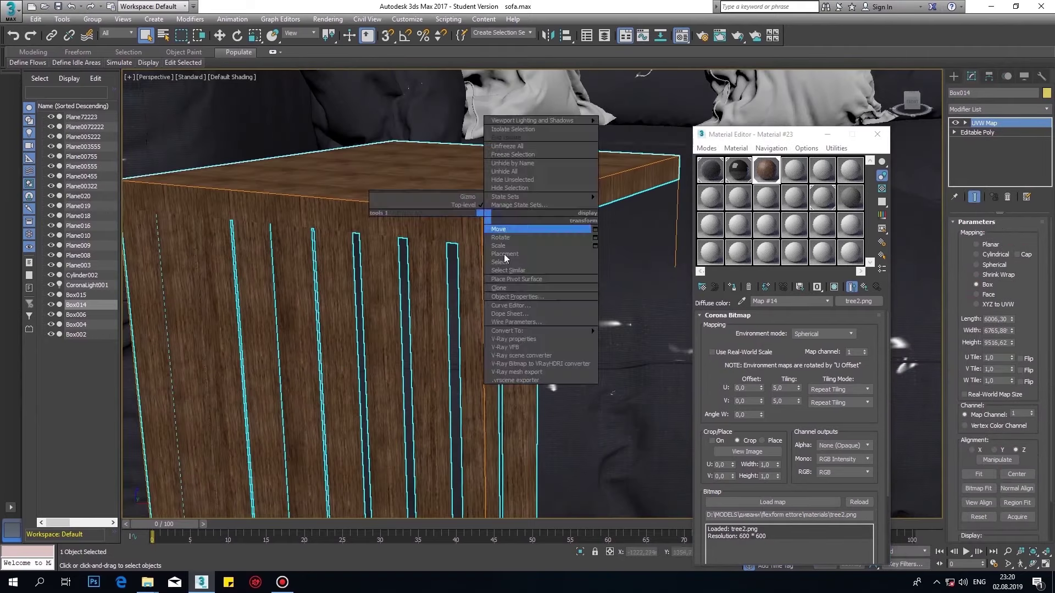
pyautogui.scroll(-2, 503, 254)
pyautogui.scroll(-5, 541, 220)
pyautogui.scroll(6, 541, 219)
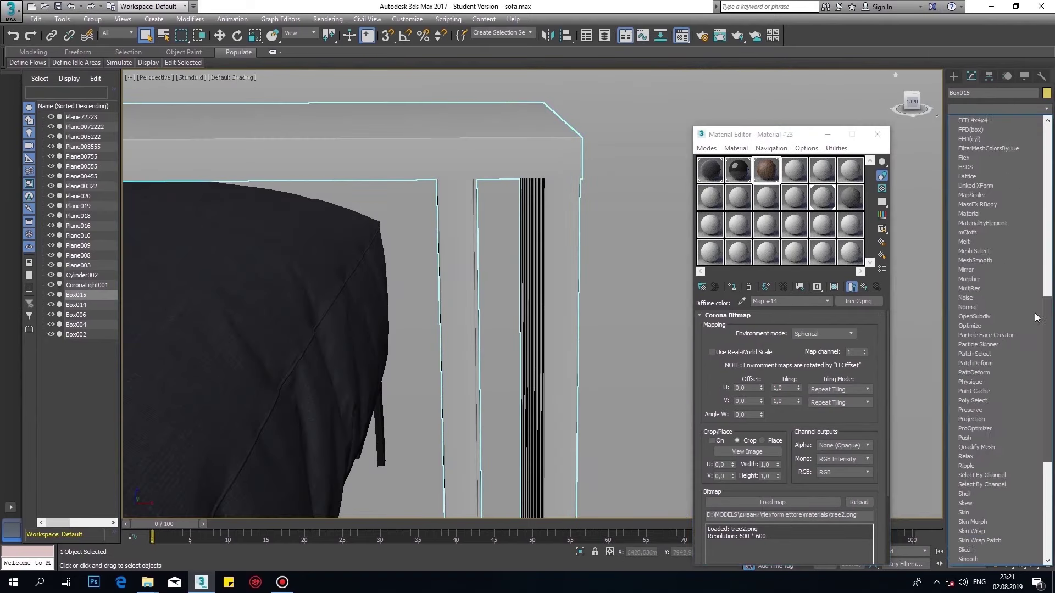
pyautogui.click(541, 219)
pyautogui.moveTo(541, 220); pyautogui.dragTo(541, 159, button='middle')
pyautogui.scroll(-4, 541, 159)
# - Frame the pillows and side table, then run a Corona test render
pyautogui.scroll(3, 495, 181)
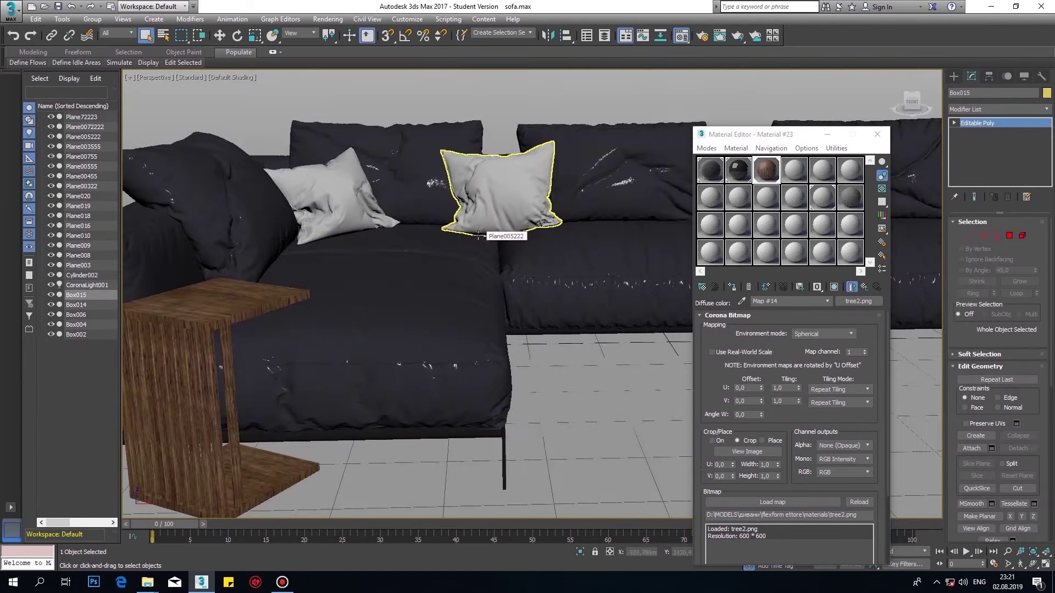
pyautogui.moveTo(758, 134); pyautogui.dragTo(762, 269)
pyautogui.scroll(2, 703, 220)
pyautogui.keyDown('alt'); pyautogui.moveTo(710, 213); pyautogui.dragTo(496, 199, button='middle'); pyautogui.keyUp('alt')
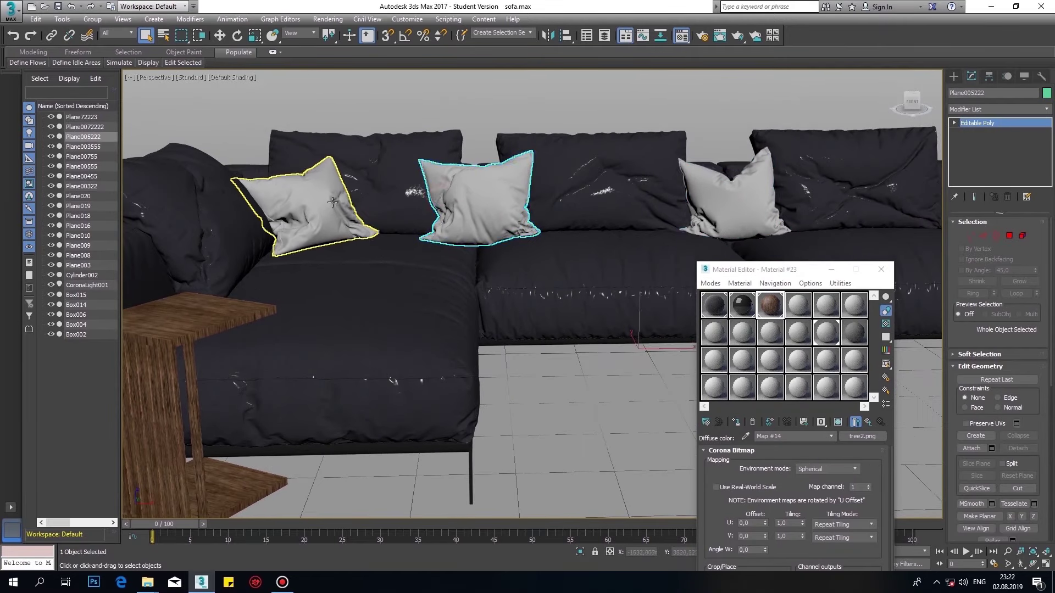
pyautogui.keyDown('alt'); pyautogui.moveTo(332, 203); pyautogui.dragTo(725, 194, button='middle'); pyautogui.keyUp('alt')
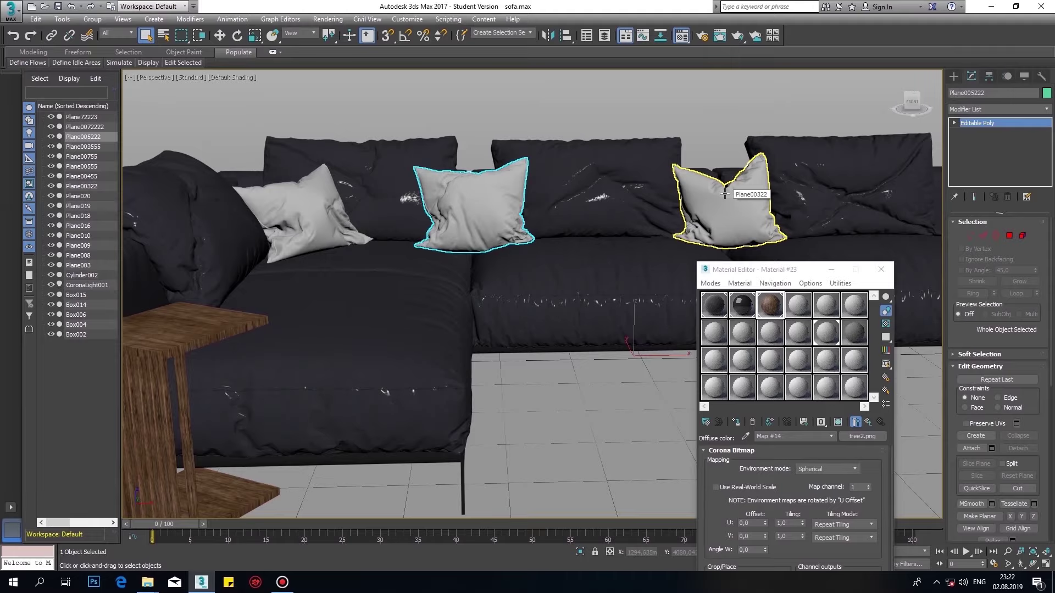
pyautogui.press('c')
pyautogui.hotkey('shift', 'q')
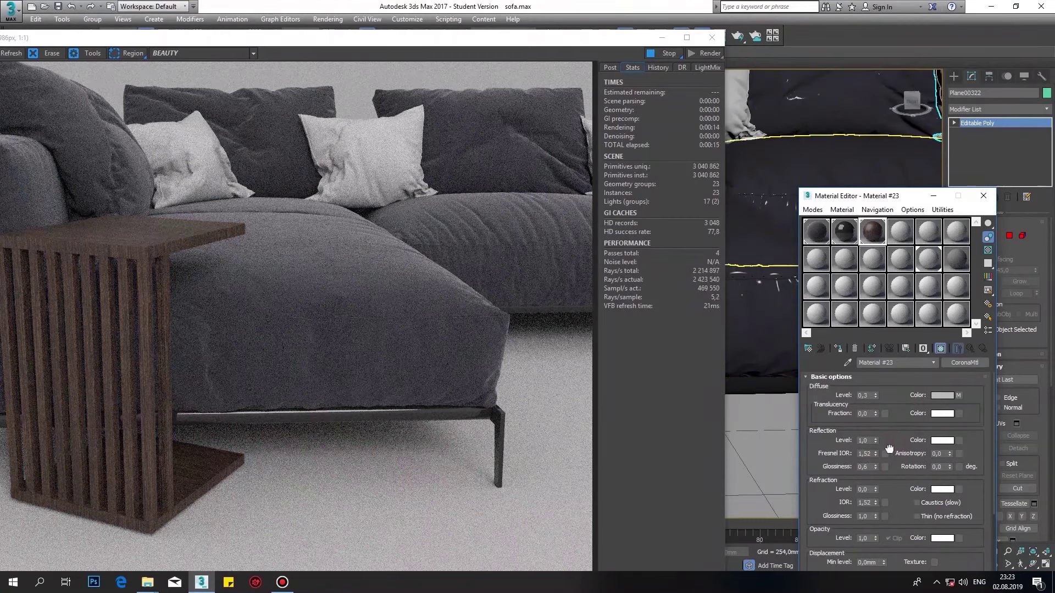
pyautogui.click(712, 37)
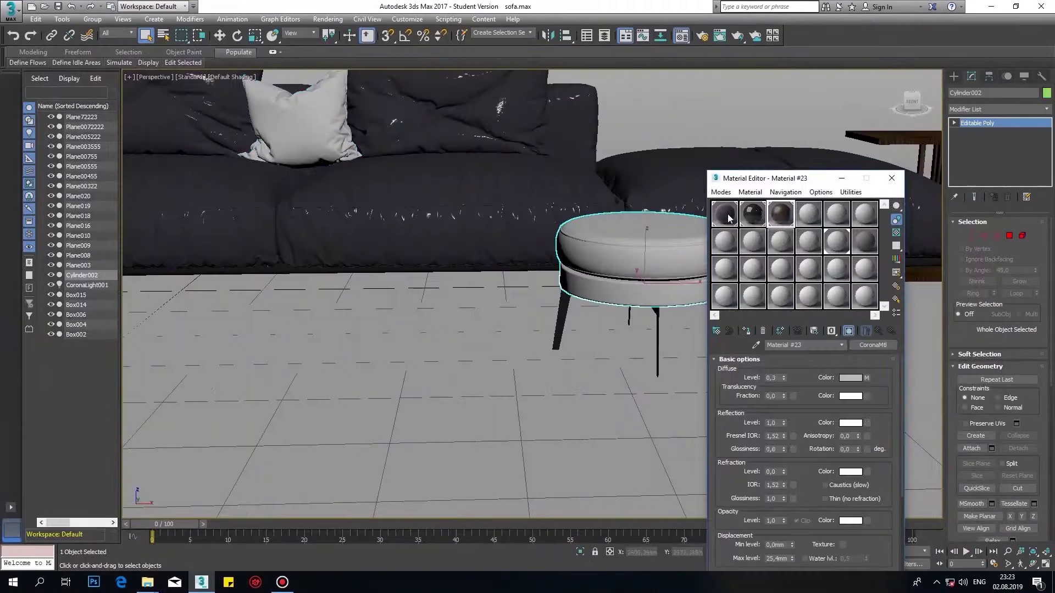
# - Orbit toward the back cushions and select the pillow material sample
pyautogui.scroll(3, 631, 258)
pyautogui.scroll(2, 698, 228)
pyautogui.keyDown('alt'); pyautogui.moveTo(595, 278); pyautogui.dragTo(635, 212, button='middle'); pyautogui.keyUp('alt')
pyautogui.moveTo(769, 178); pyautogui.dragTo(900, 167)
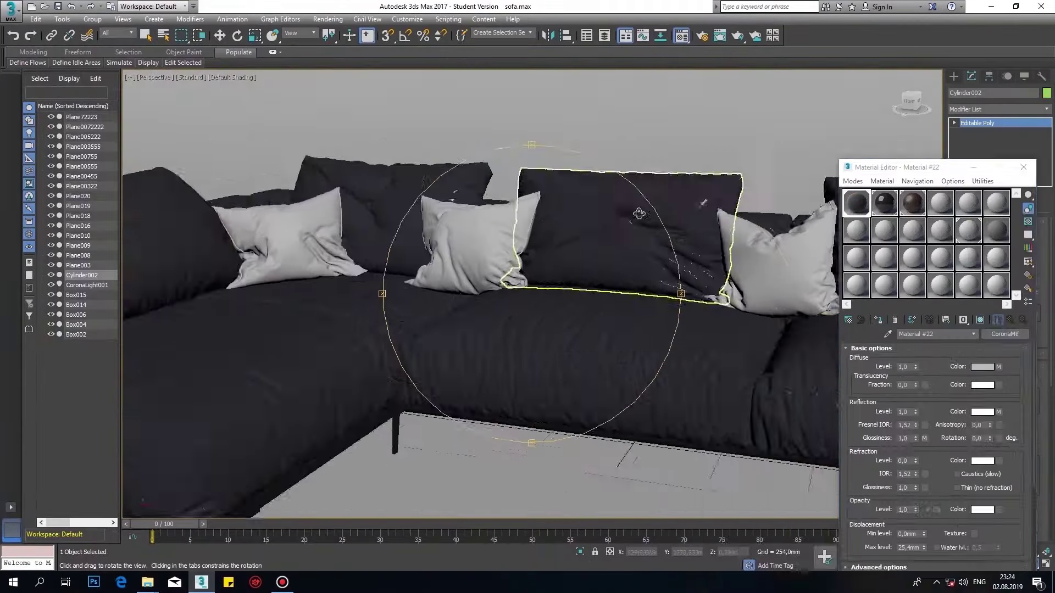
pyautogui.click(940, 203)
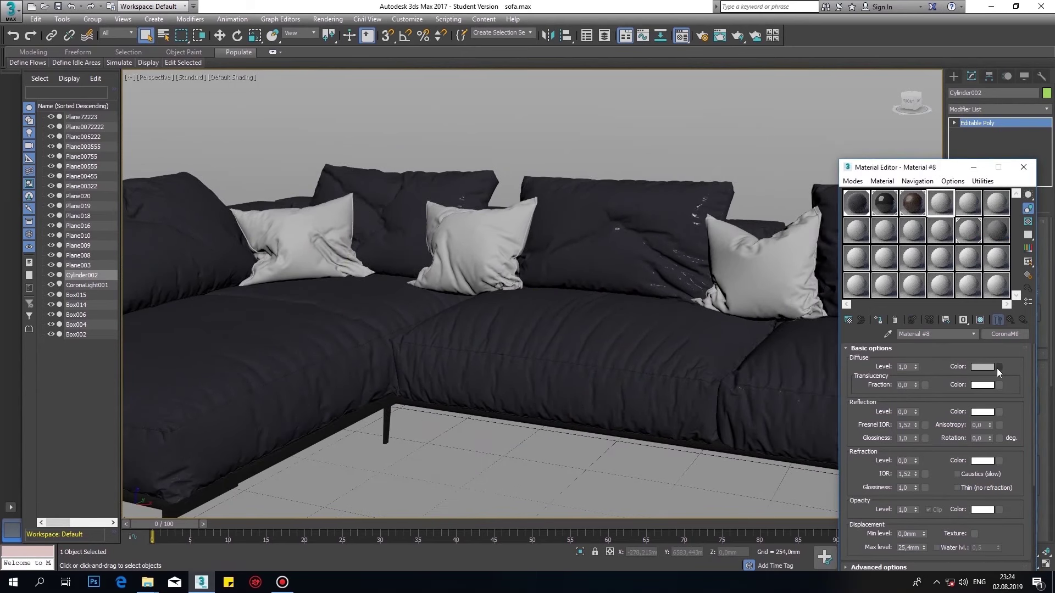
# - Give the pillow diffuse a Falloff with sable33.jpg at V tiling 2 and a darker Color 2
pyautogui.click(998, 367)
pyautogui.doubleClick(468, 240)
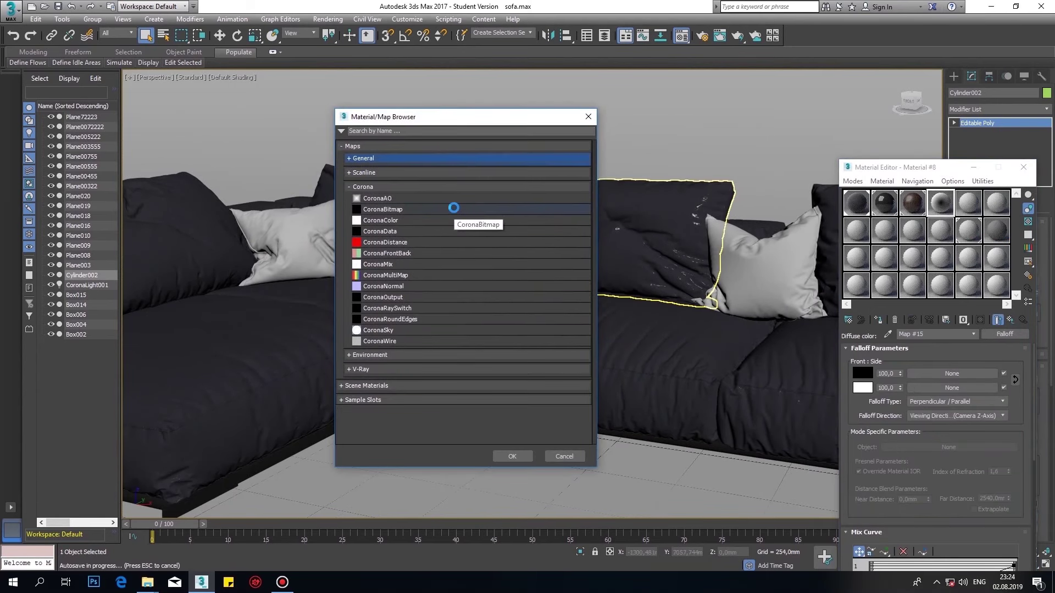
pyautogui.doubleClick(453, 207)
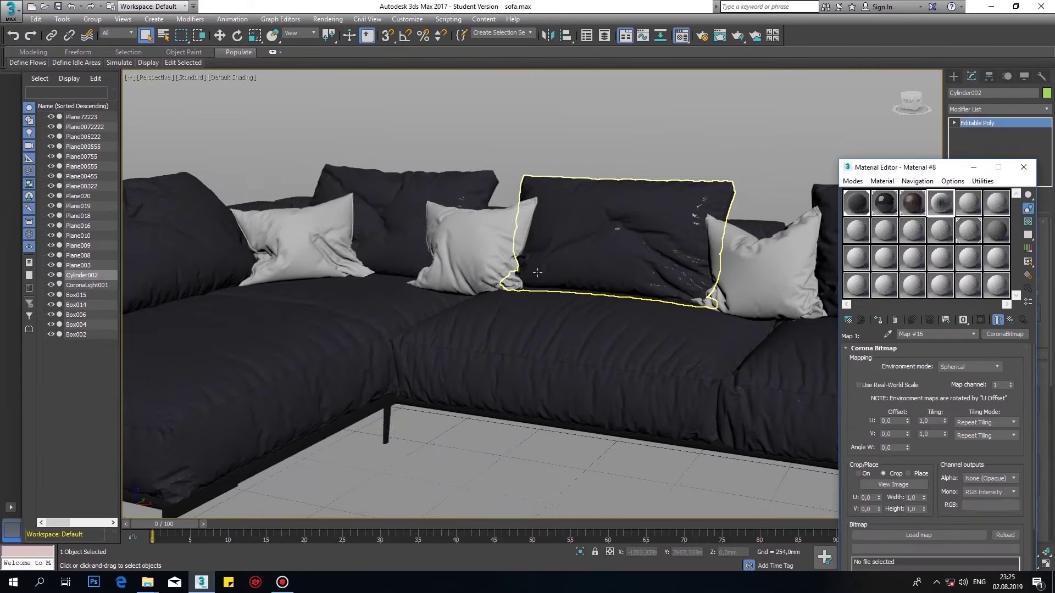
pyautogui.write('2')
pyautogui.press('Return')
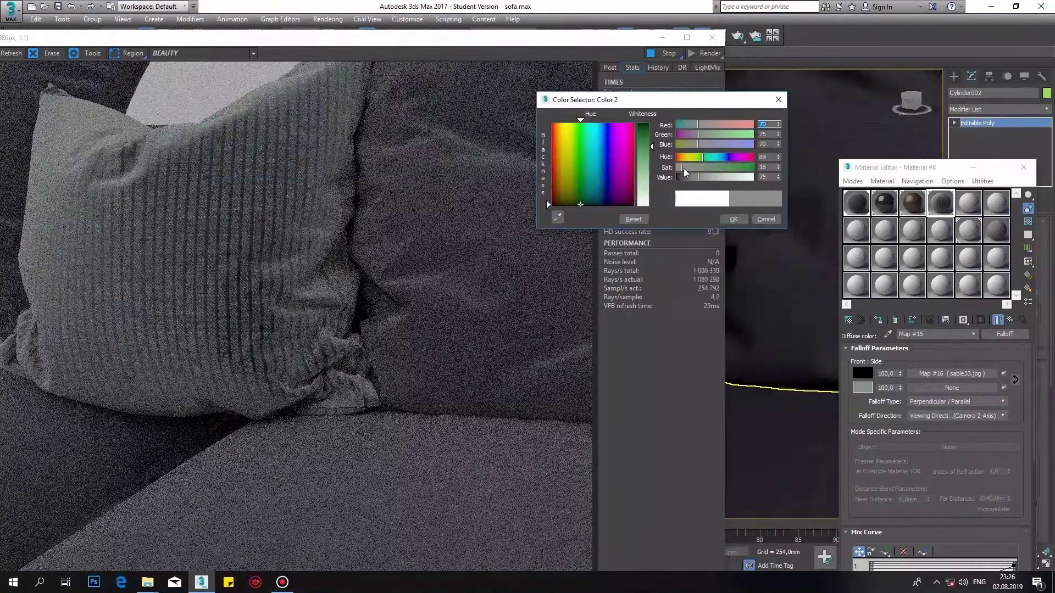
pyautogui.click(734, 219)
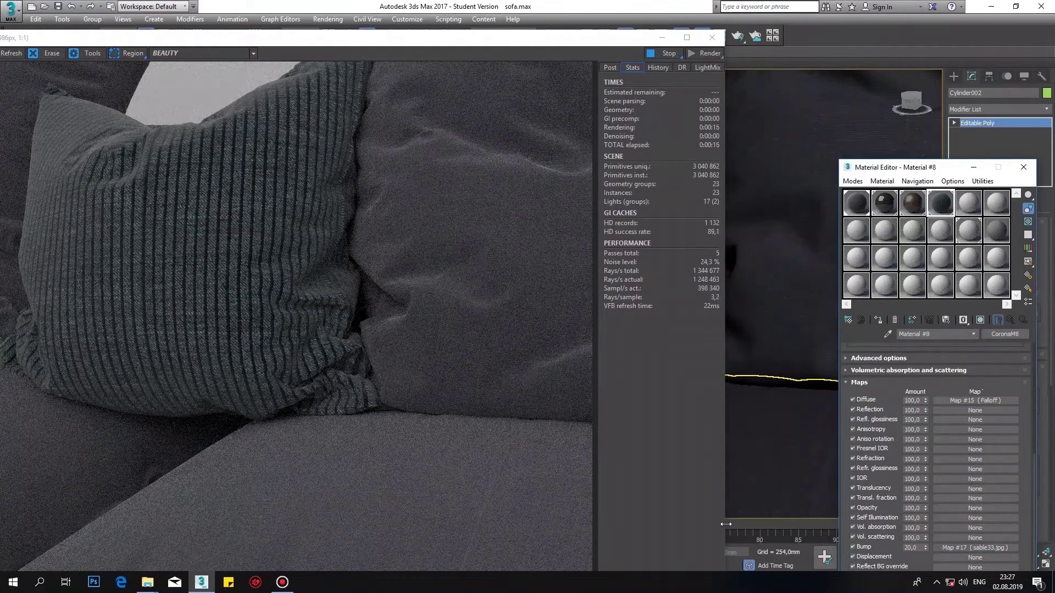
pyautogui.moveTo(583, 42)
pyautogui.mouseDown()
pyautogui.moveTo(716, 111)
pyautogui.moveTo(737, 101)
pyautogui.mouseUp()
# - Close the frame buffer and Material Editor and zoom out to frame the full sofa
pyautogui.click(841, 98)
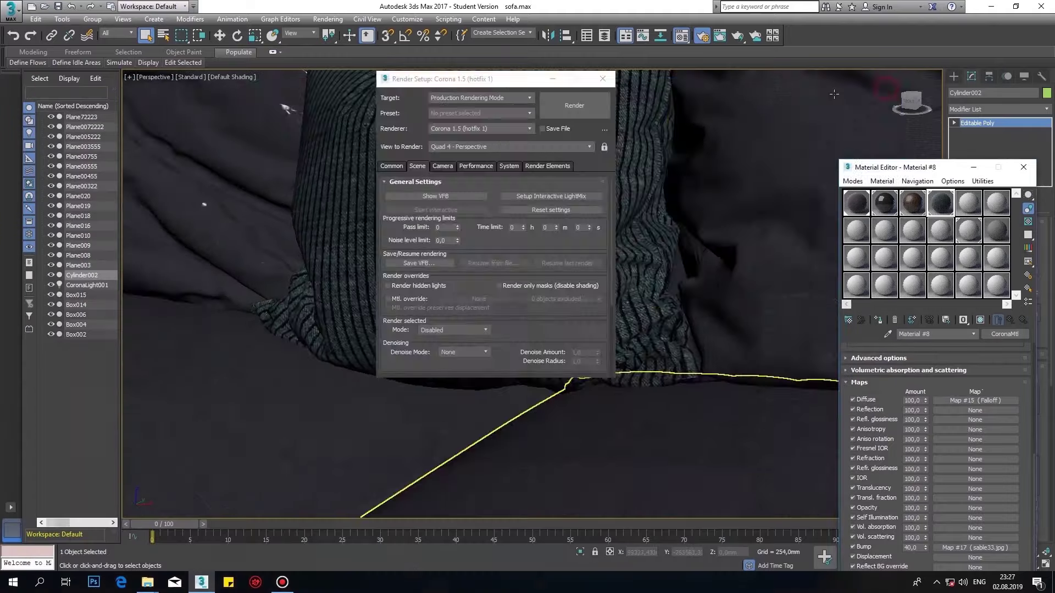
pyautogui.click(1023, 167)
pyautogui.scroll(-5, 549, 274)
pyautogui.scroll(2, 550, 318)
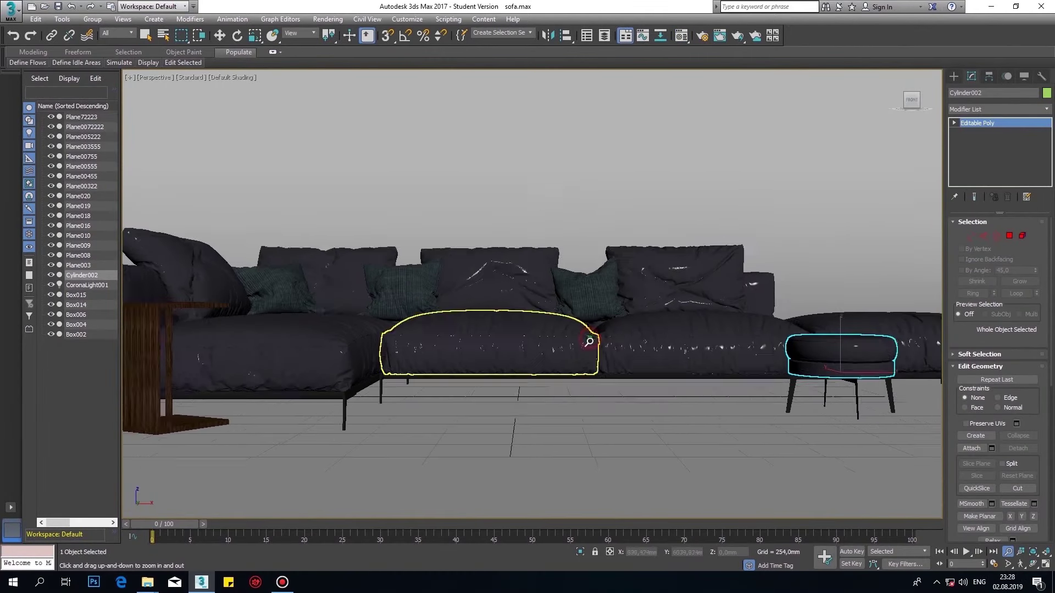
pyautogui.click(1007, 551)
pyautogui.press('q')
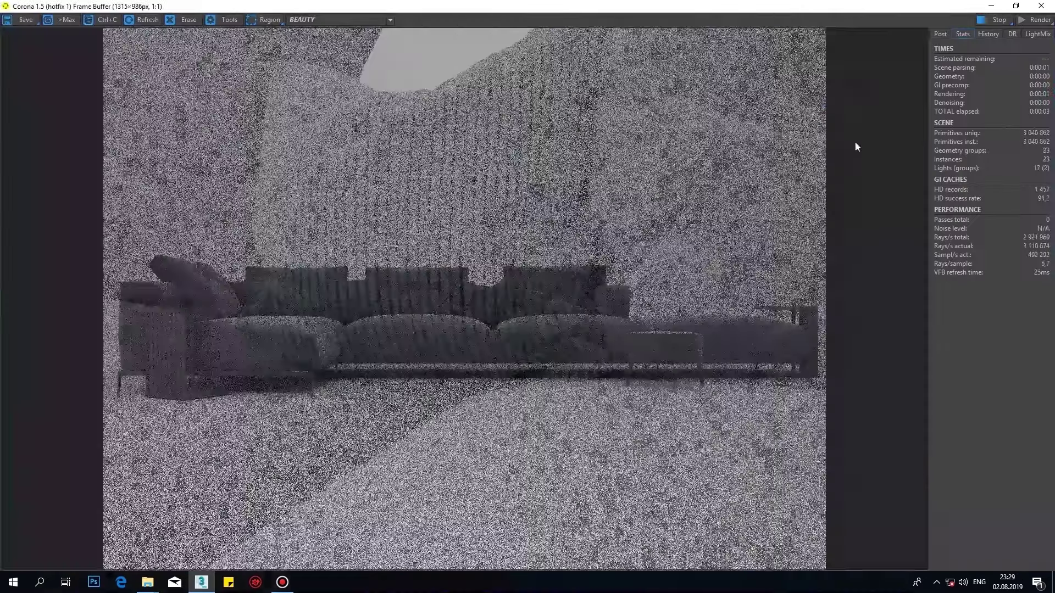
pyautogui.press('m')
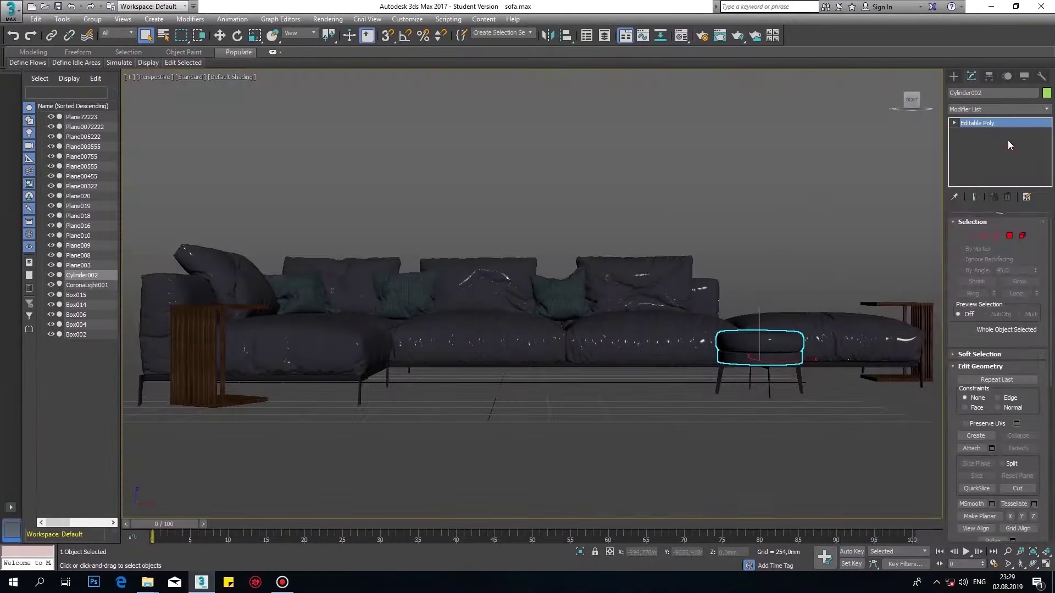